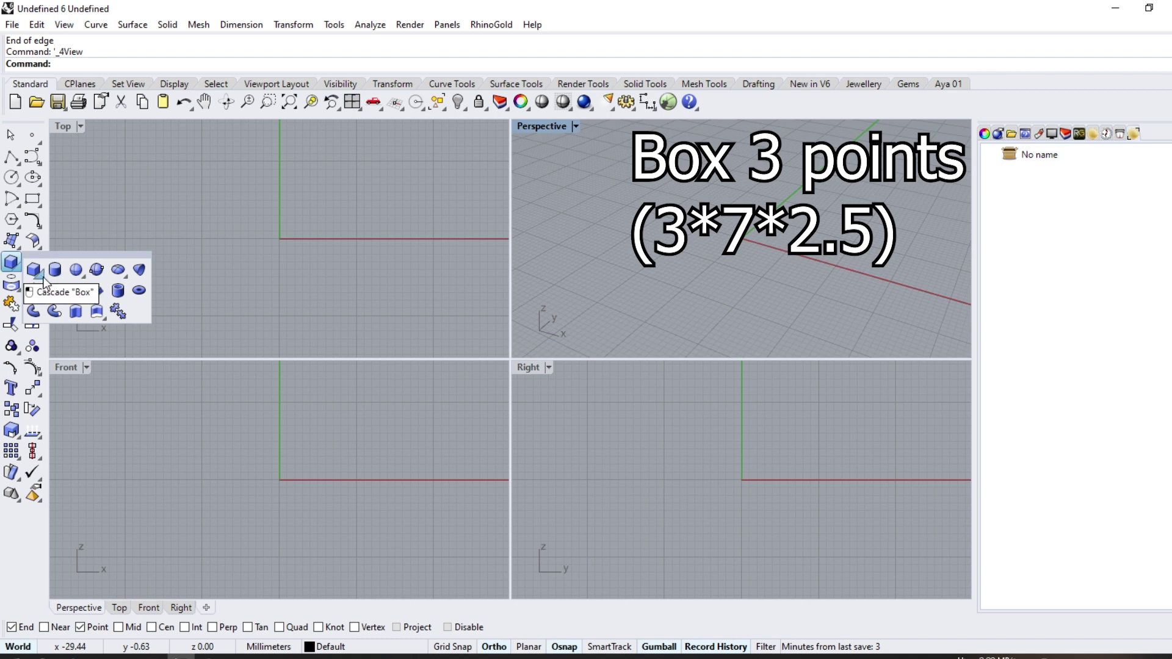
Draw a 3Point box with a 3 mm edge, 7 mm width and 2.5 mm height
left_click(55, 298)
double_click(542, 126)
left_click(527, 334)
type("3")
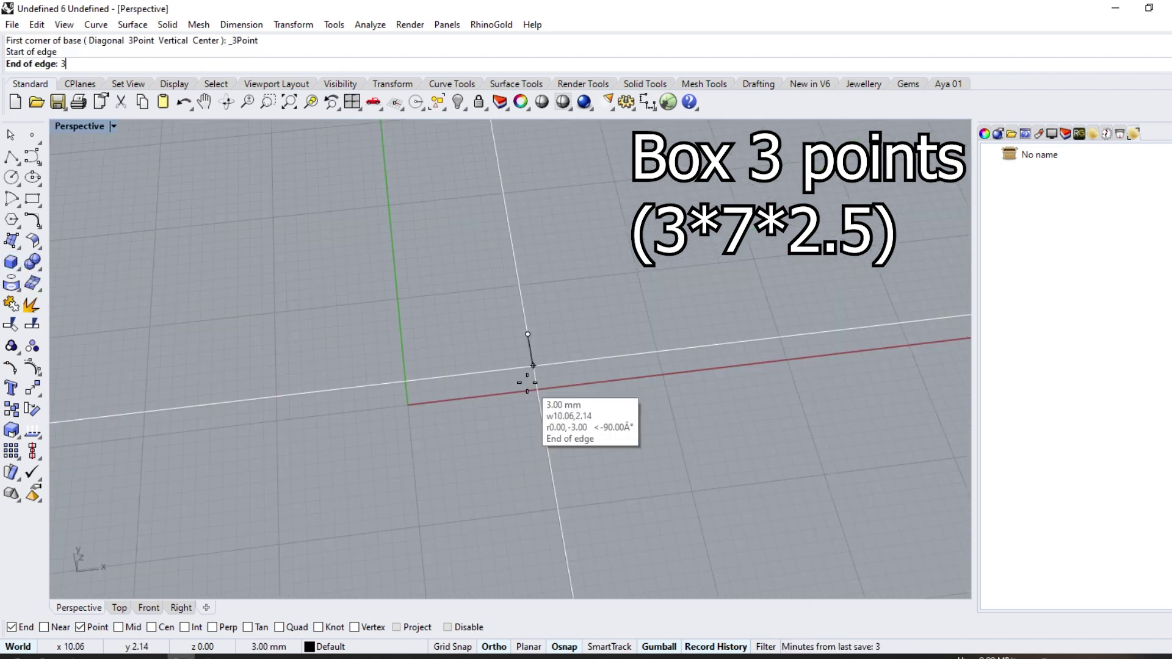
left_click(526, 383)
type("7")
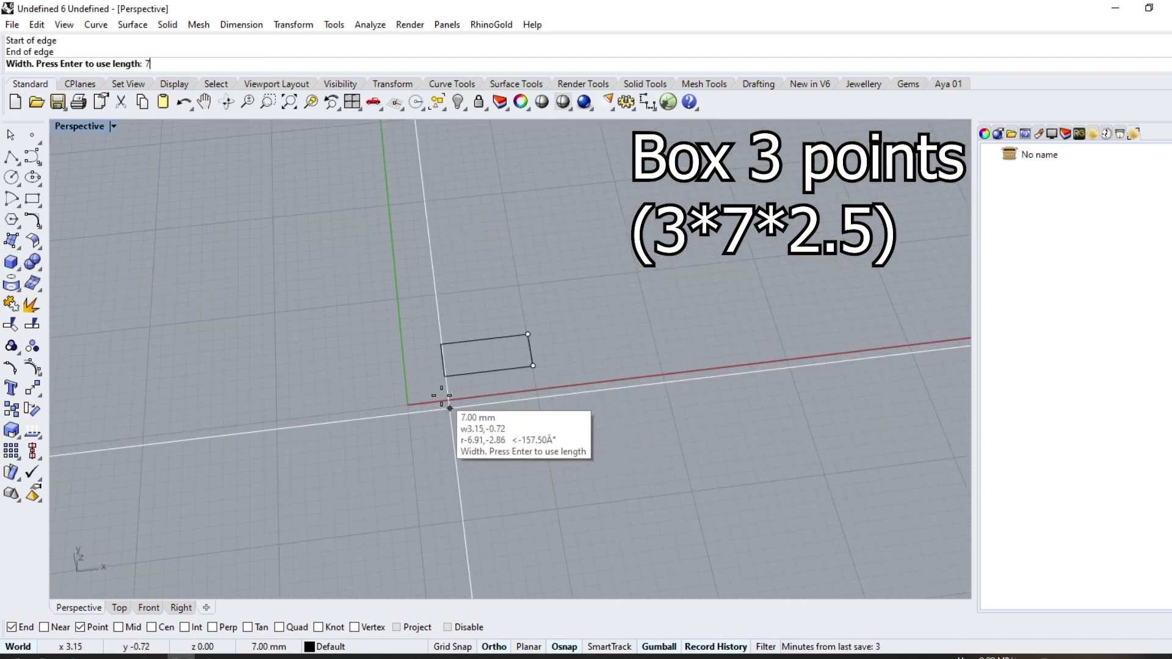
key("Return")
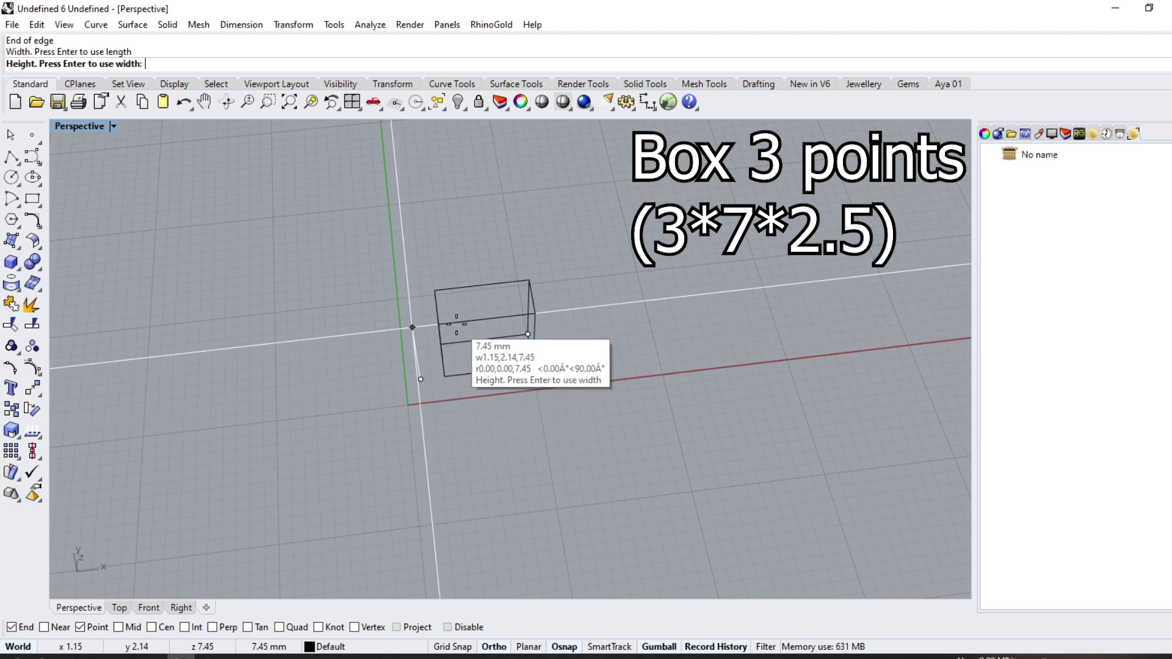
type("2.5")
key("Return")
Select the new box and zoom and orbit to see it whole
mouse_move(347, 409)
right_mouse_down()
mouse_move(374, 332)
mouse_move(385, 424)
right_mouse_up()
left_click(528, 393)
scroll(529, 393, "up", 3)
scroll(509, 364, "up", 3)
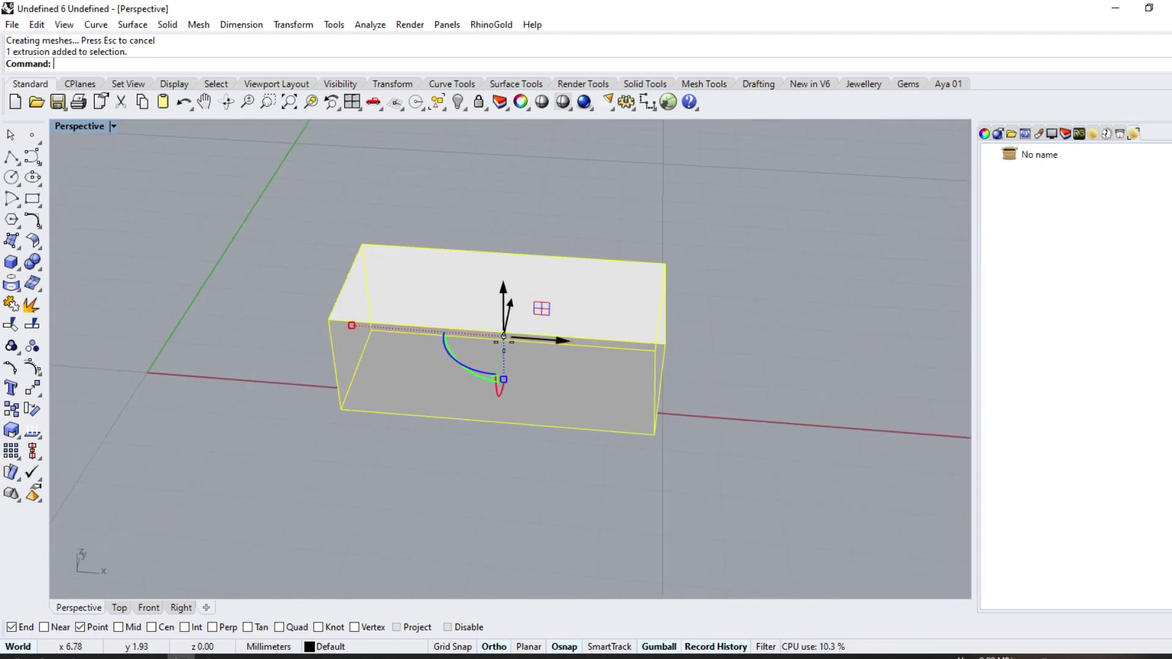
left_click_drag(507, 366, 584, 389)
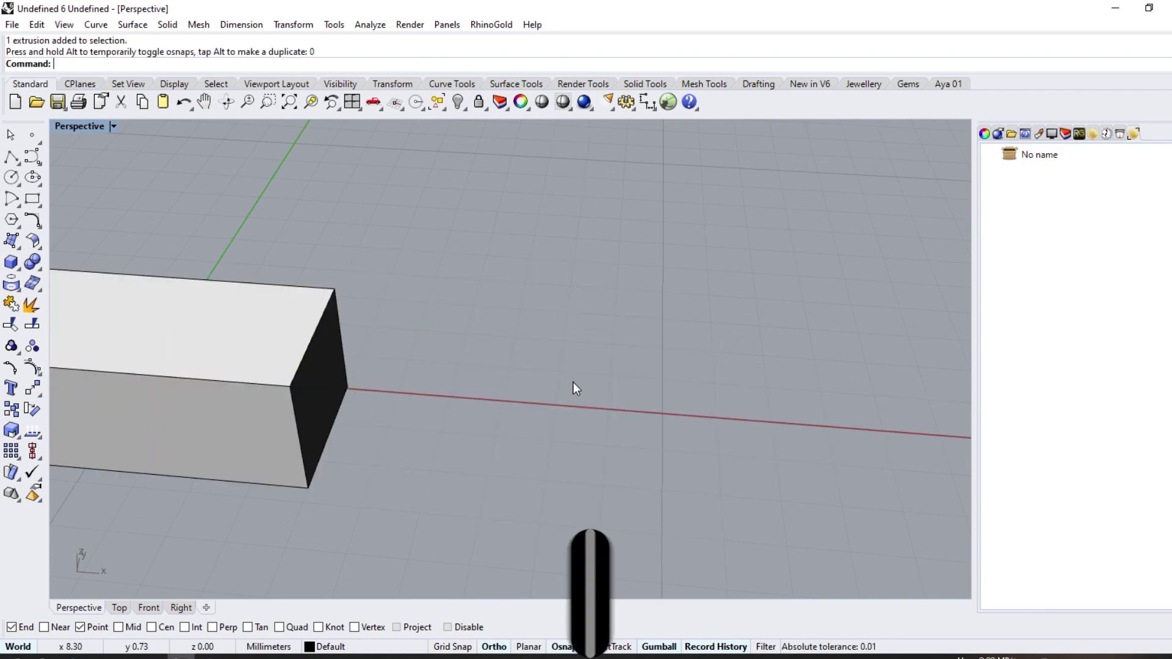
mouse_move(534, 301)
right_mouse_down()
mouse_move(288, 465)
mouse_move(449, 335)
mouse_move(313, 376)
mouse_move(243, 219)
right_mouse_up()
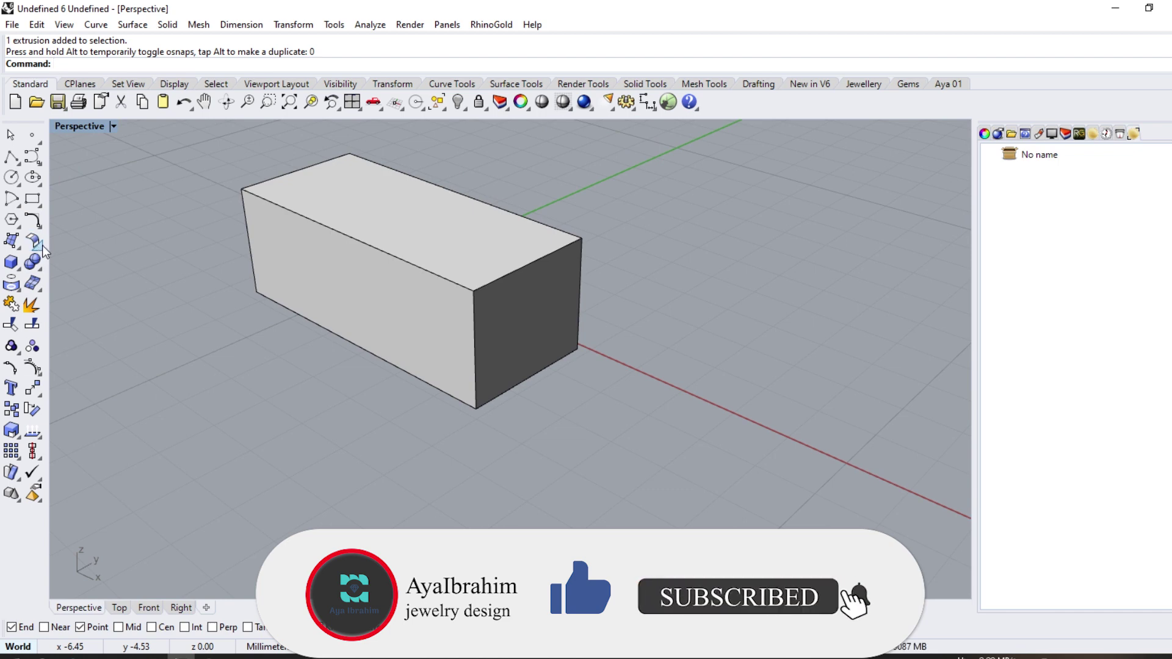
Fillet the box's two long top edges with a 0.5 mm radius
left_click(39, 269)
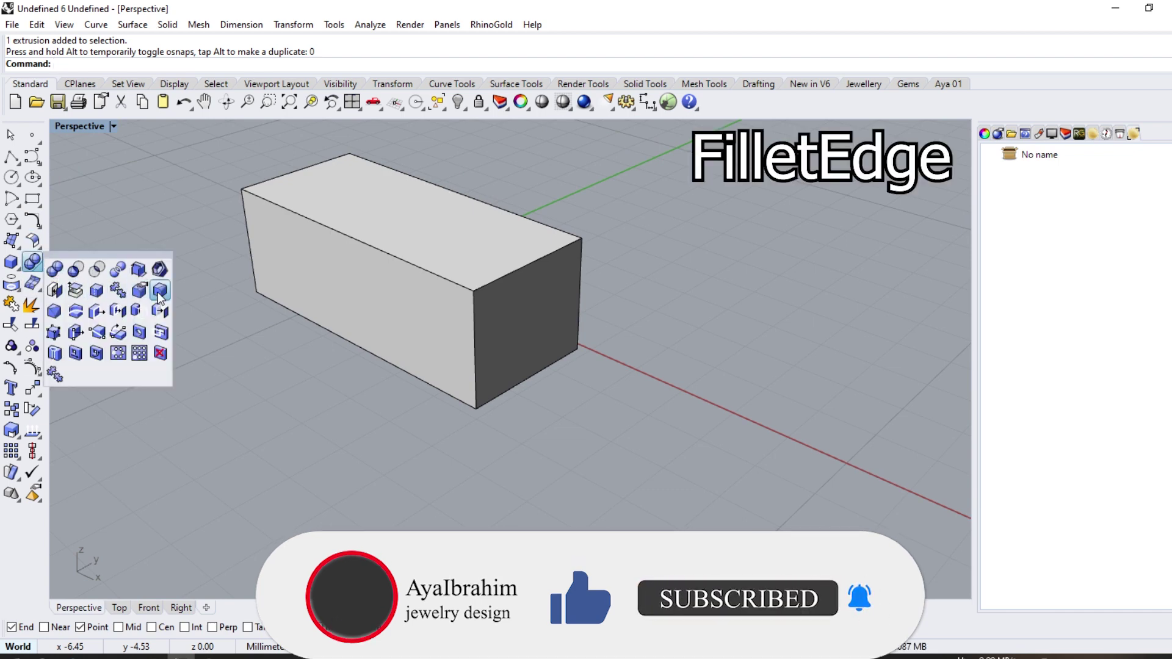
left_click(136, 310)
left_click(386, 251)
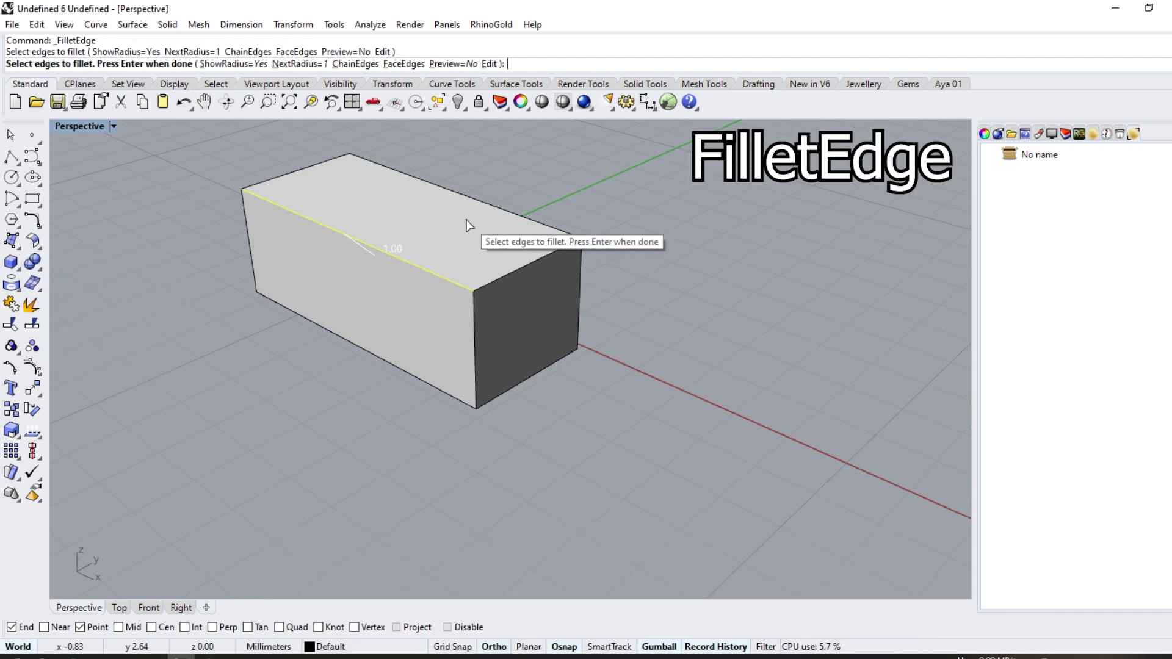
left_click(485, 203)
key("Return")
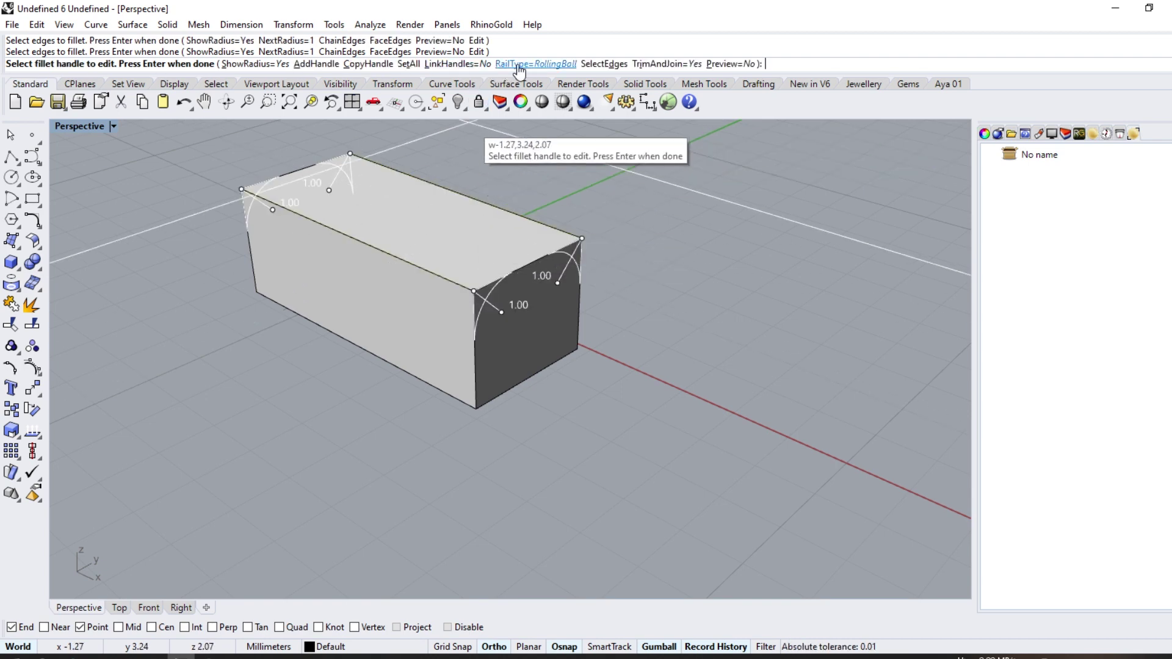
left_click(408, 64)
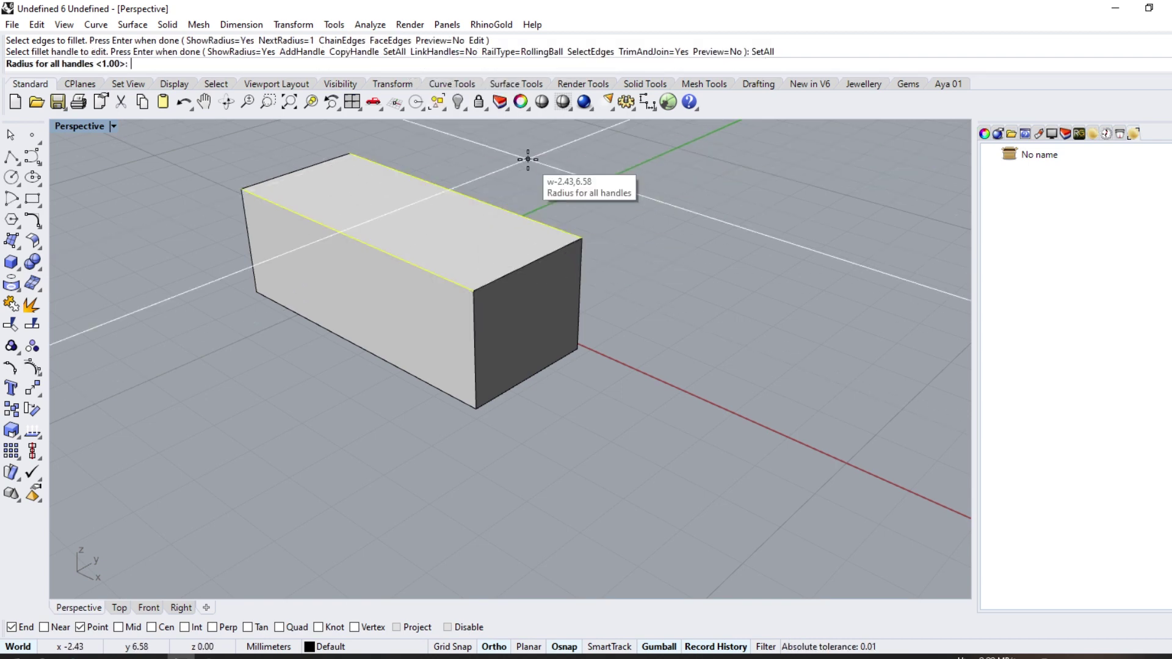
type("0.5")
key("Return")
key("Return")
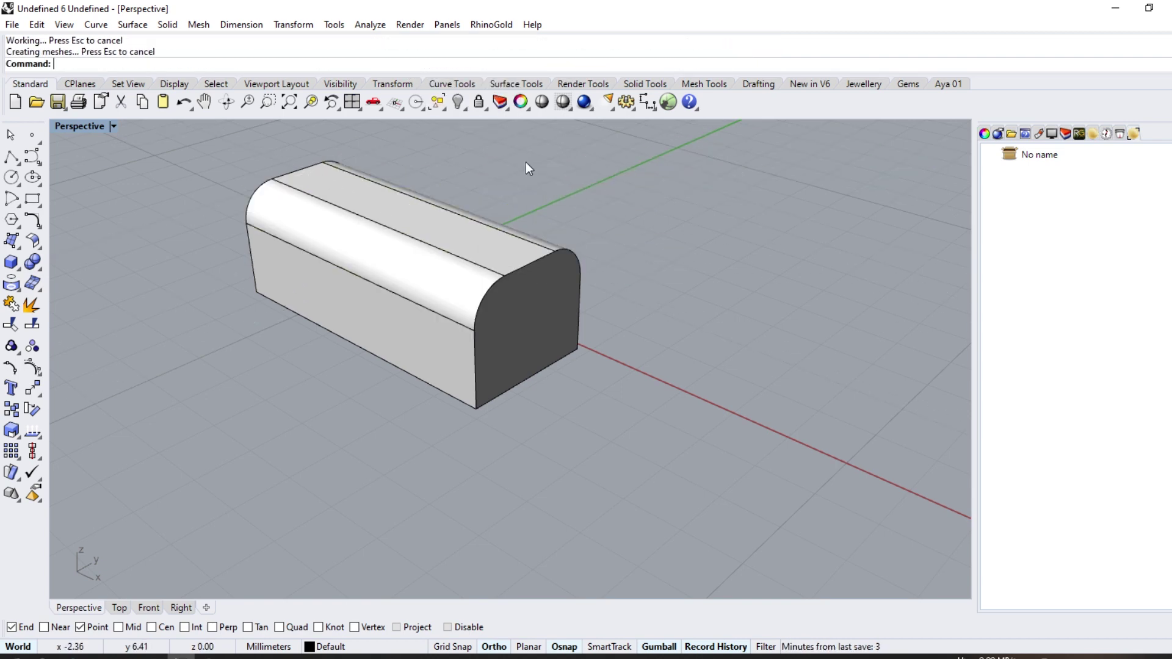
right_click_drag(558, 460, 512, 335)
Fillet the long bottom edges with a 0.2 mm radius
key("Return")
mouse_move(418, 266)
right_mouse_down()
mouse_move(562, 311)
mouse_move(465, 346)
right_mouse_up()
left_click(489, 305)
key("Return")
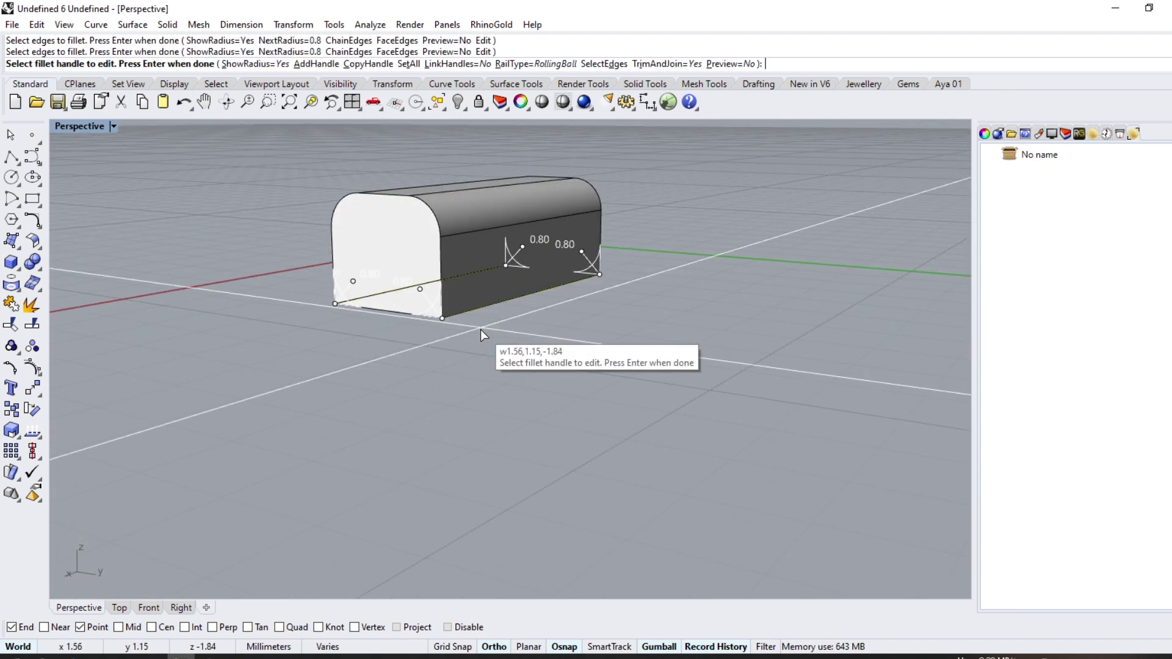
left_click(409, 64)
type(".2")
key("Return")
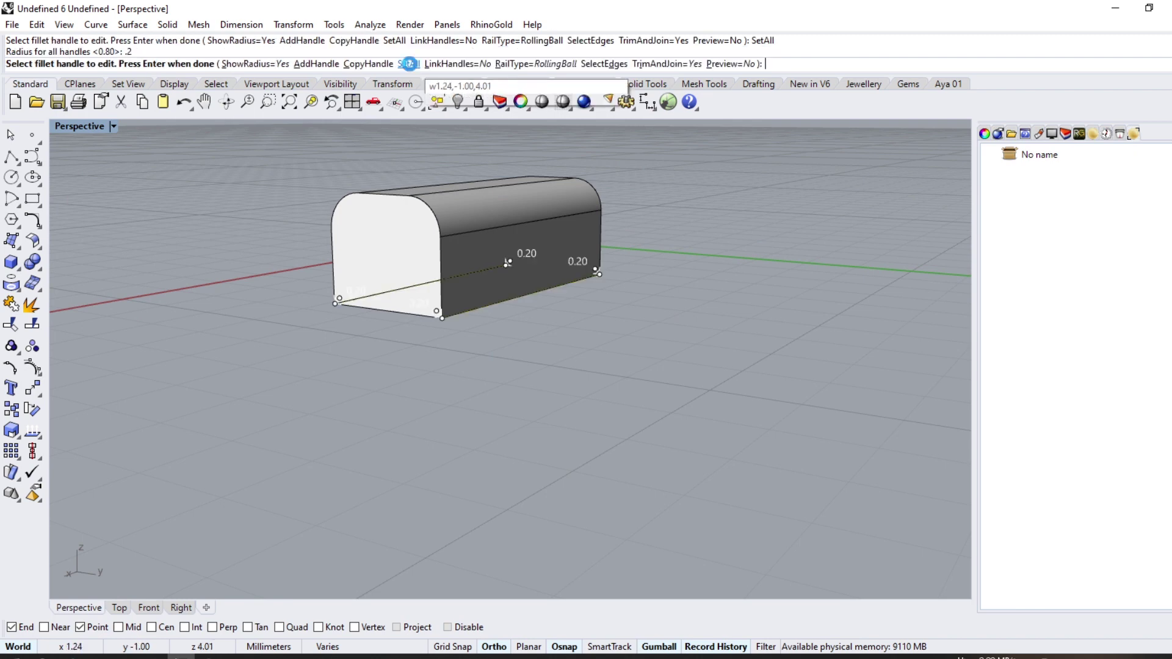
key("Return")
mouse_move(524, 308)
right_mouse_down()
mouse_move(499, 304)
mouse_move(735, 366)
mouse_move(282, 540)
right_mouse_up()
In Top view, draw a vertical line from the box corner and slide it left across the box
left_click(119, 607)
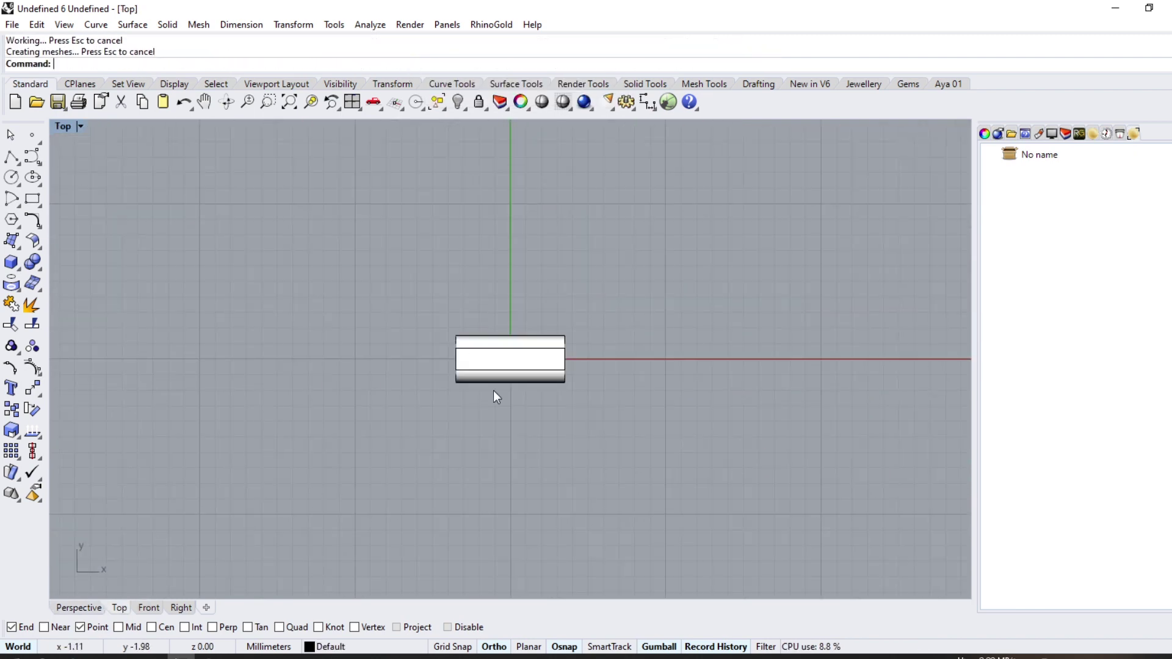
scroll(587, 366, "up", 5)
left_click(18, 164)
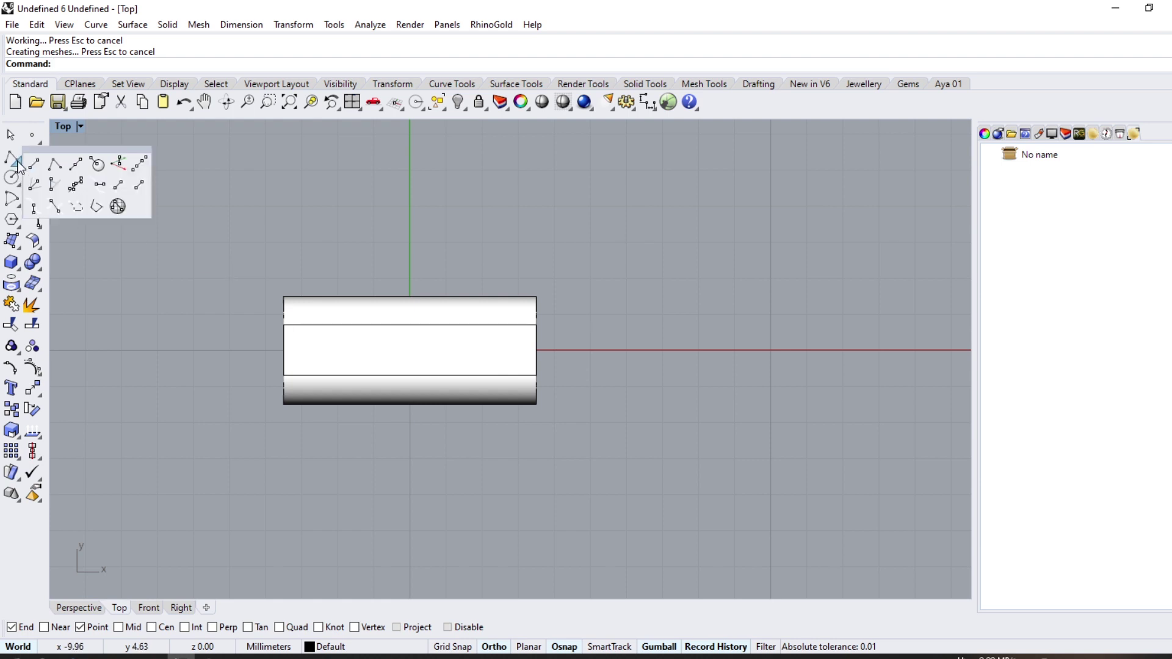
left_click(77, 164)
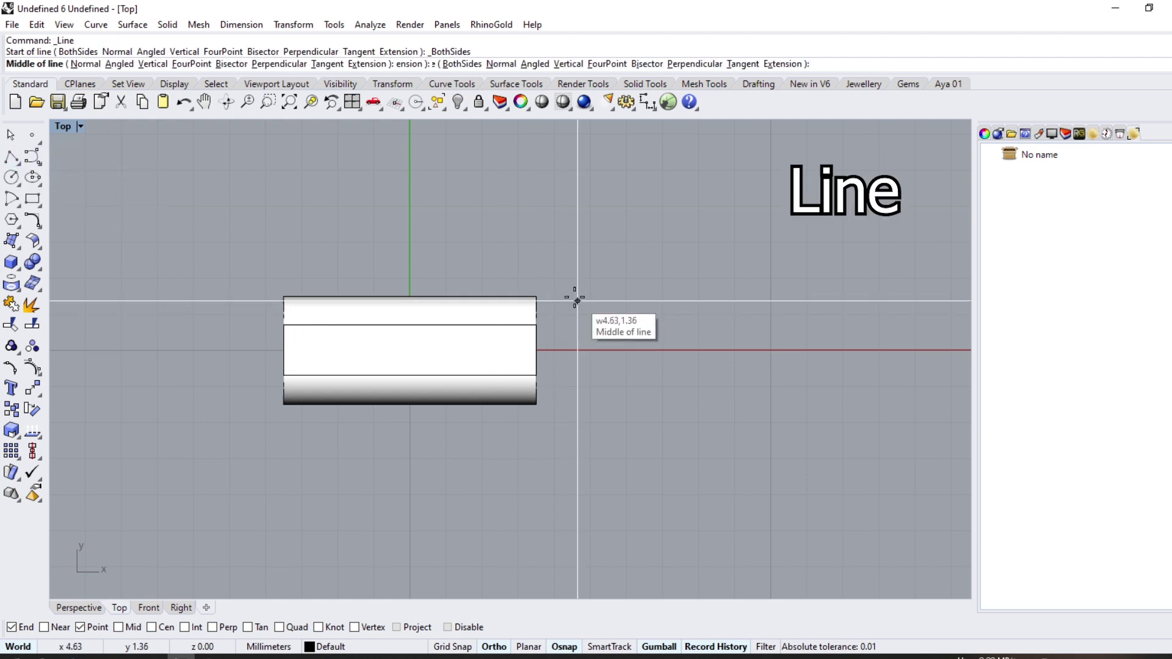
left_click(536, 296)
left_click(536, 490)
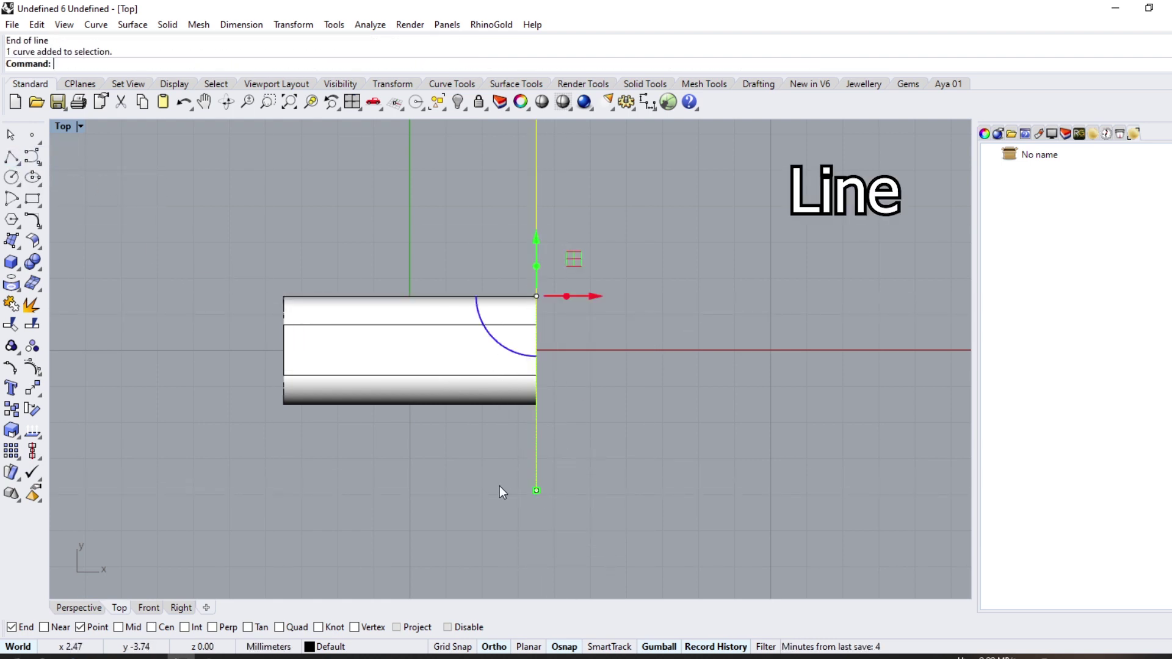
left_click_drag(591, 308, 500, 314)
key("Escape")
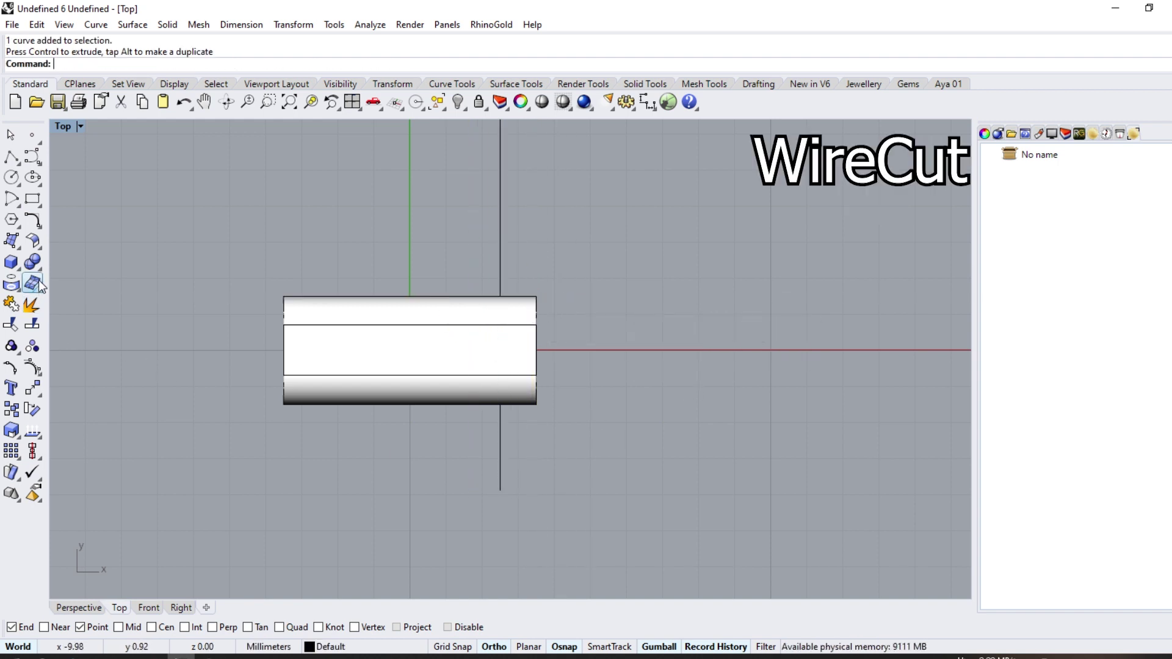
WireCut the box straight through along the line, keeping both pieces
left_click(39, 276)
left_click(66, 300)
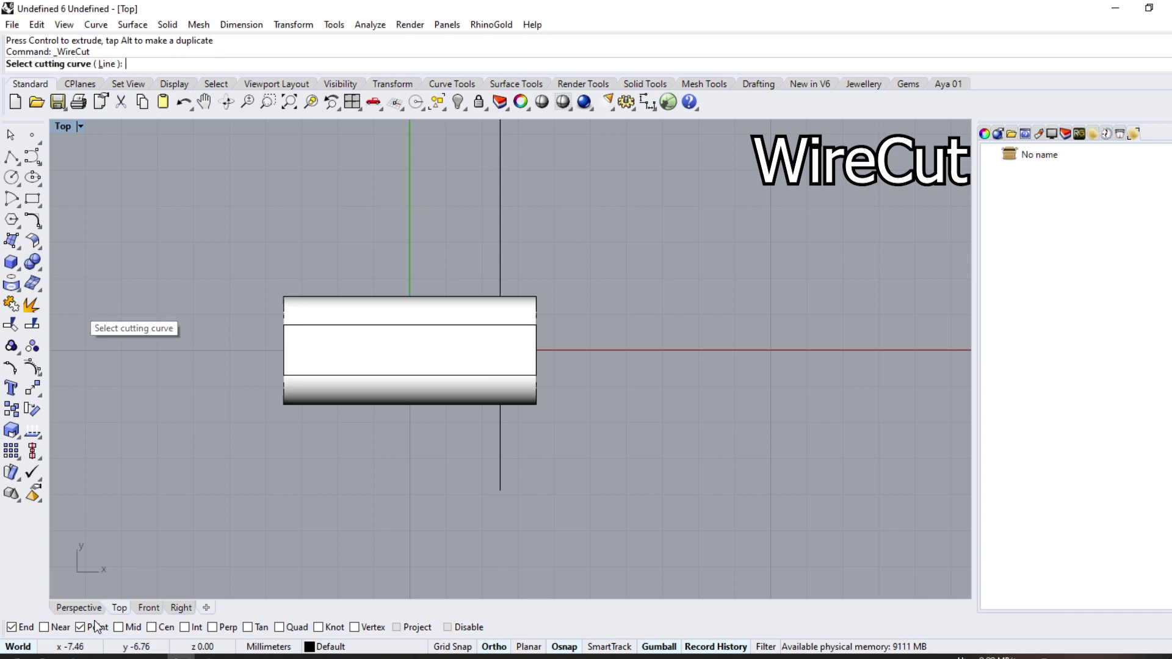
key("ctrl+Tab")
right_click_drag(269, 496, 410, 305)
left_click(570, 274)
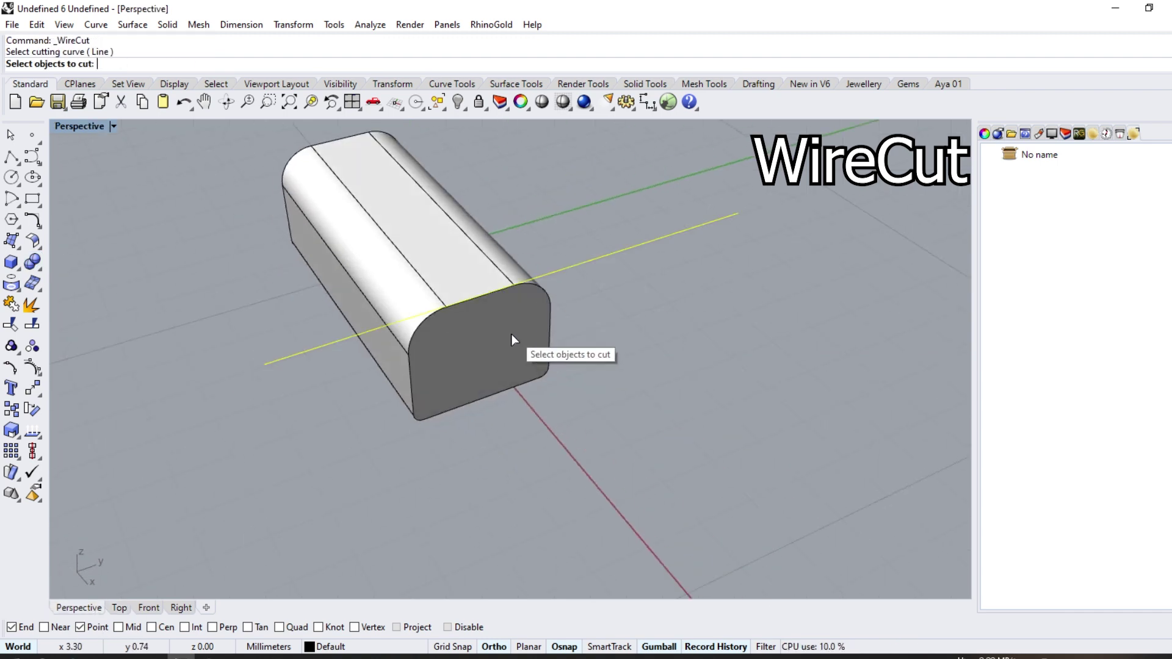
left_click(515, 334)
key("Return")
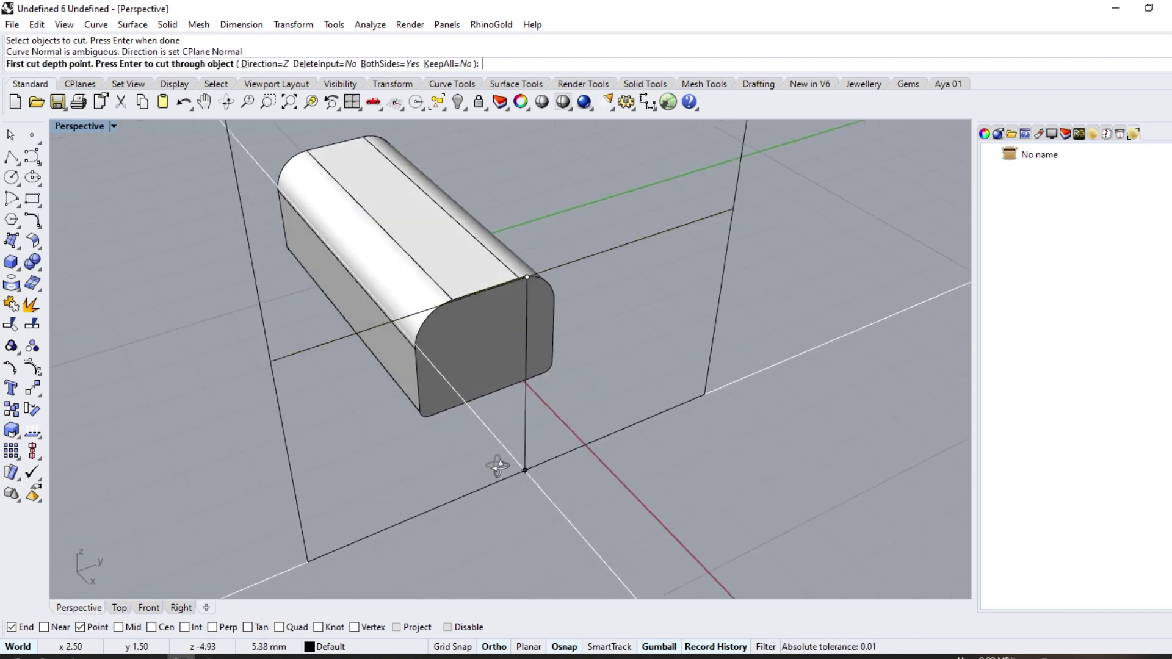
right_click_drag(497, 466, 609, 426)
left_click(671, 436)
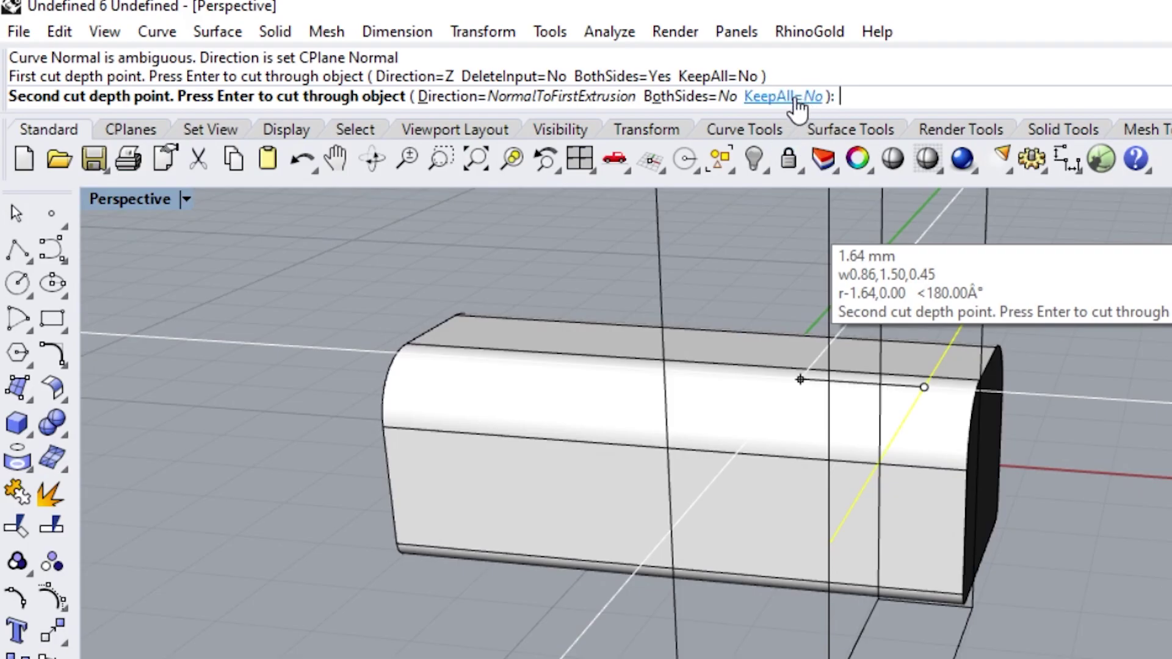
left_click(783, 97)
key("Return")
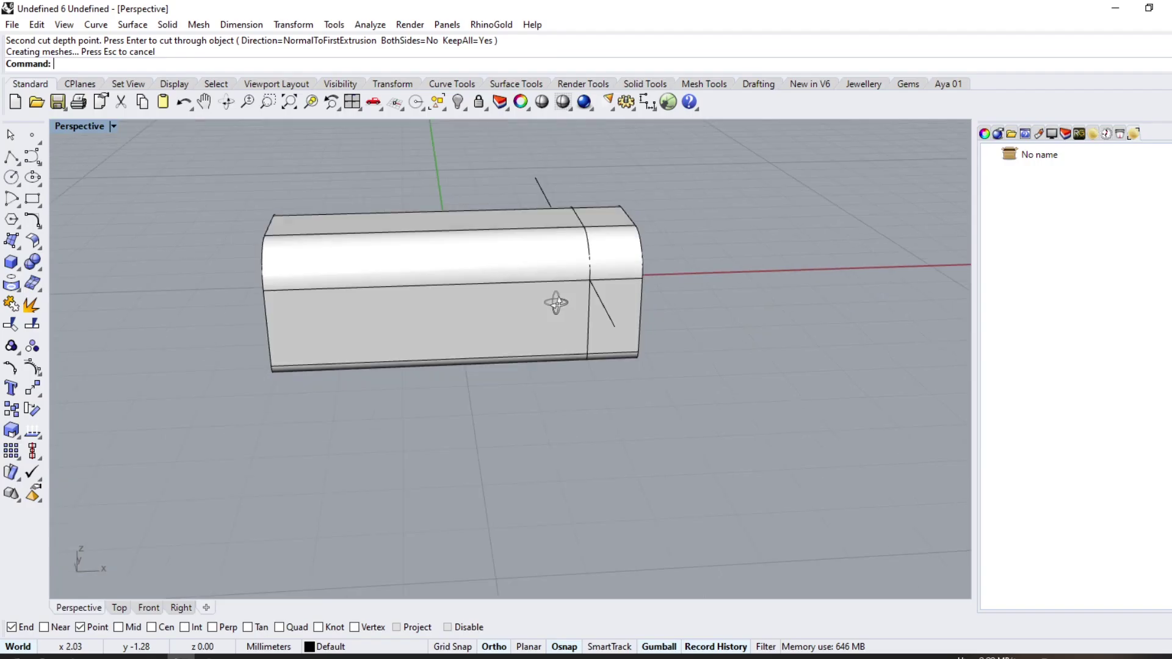
right_click_drag(556, 302, 586, 305)
Move the short end piece 10 mm along the box's length and delete the cutting line
left_click(589, 296)
left_click_drag(595, 320, 709, 311)
type("10")
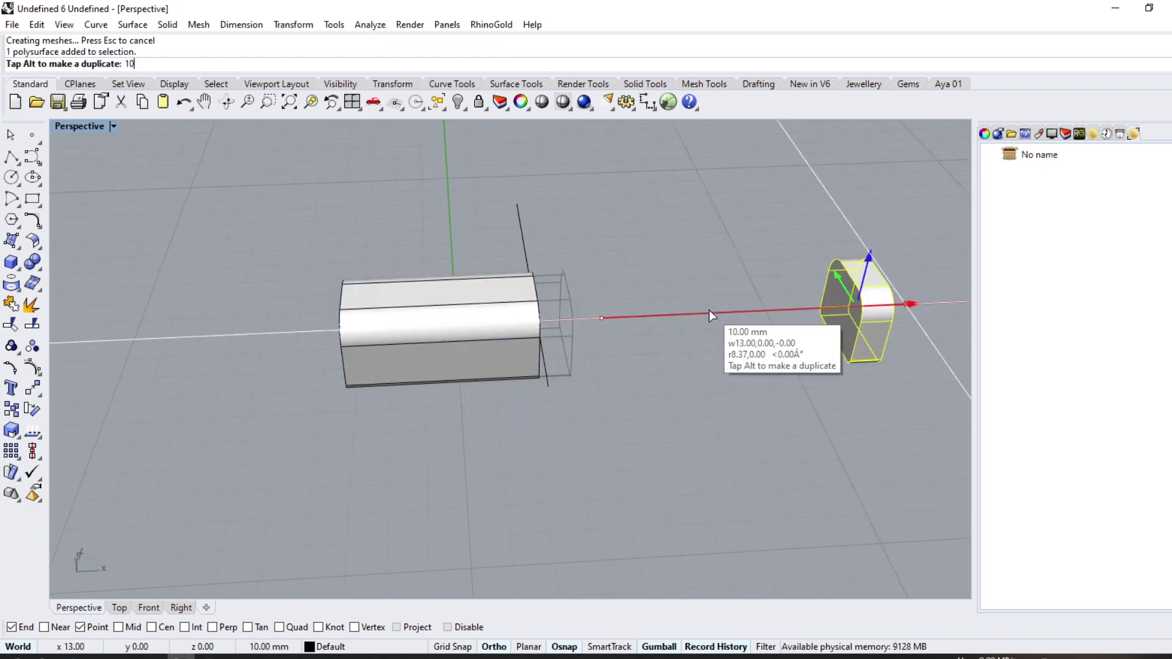
key("Return")
key("Escape")
mouse_move(730, 400)
right_mouse_down()
mouse_move(703, 323)
mouse_move(771, 368)
right_mouse_up()
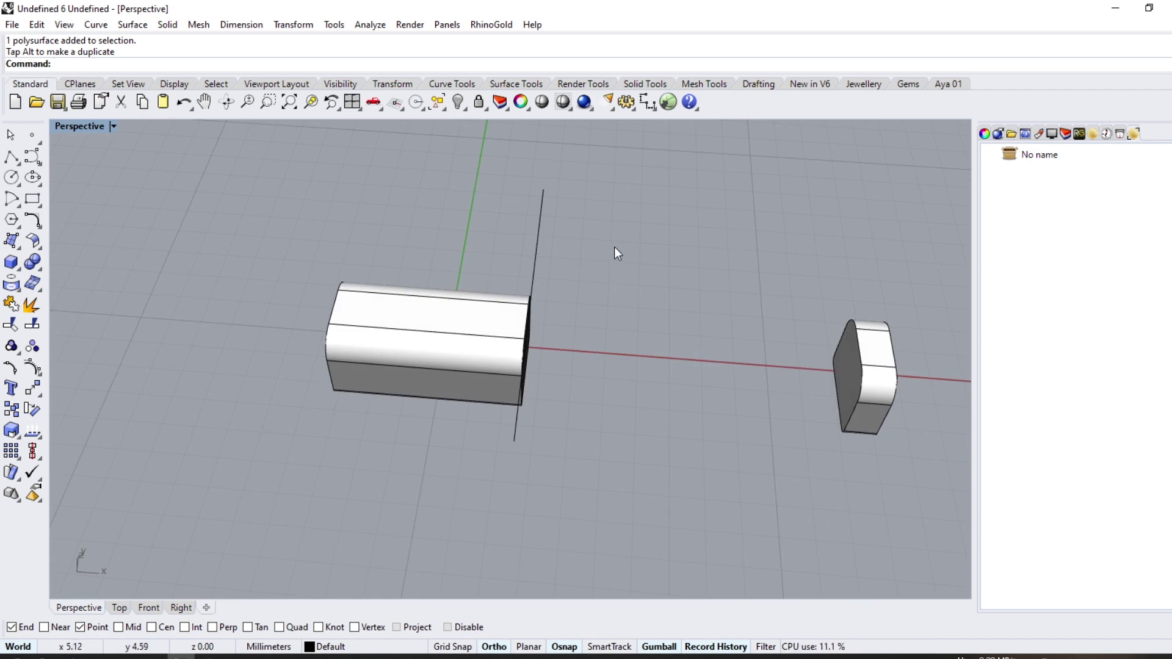
key("Delete")
right_click_drag(646, 316, 493, 200)
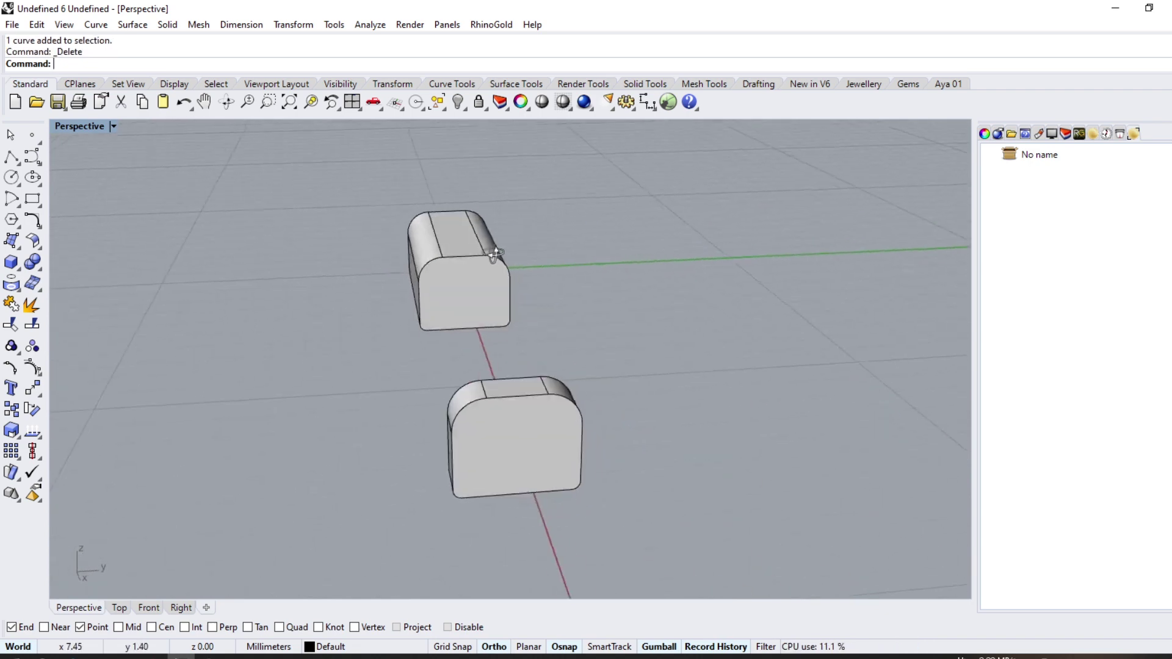
mouse_move(533, 334)
right_mouse_down()
mouse_move(515, 303)
mouse_move(476, 278)
right_mouse_up()
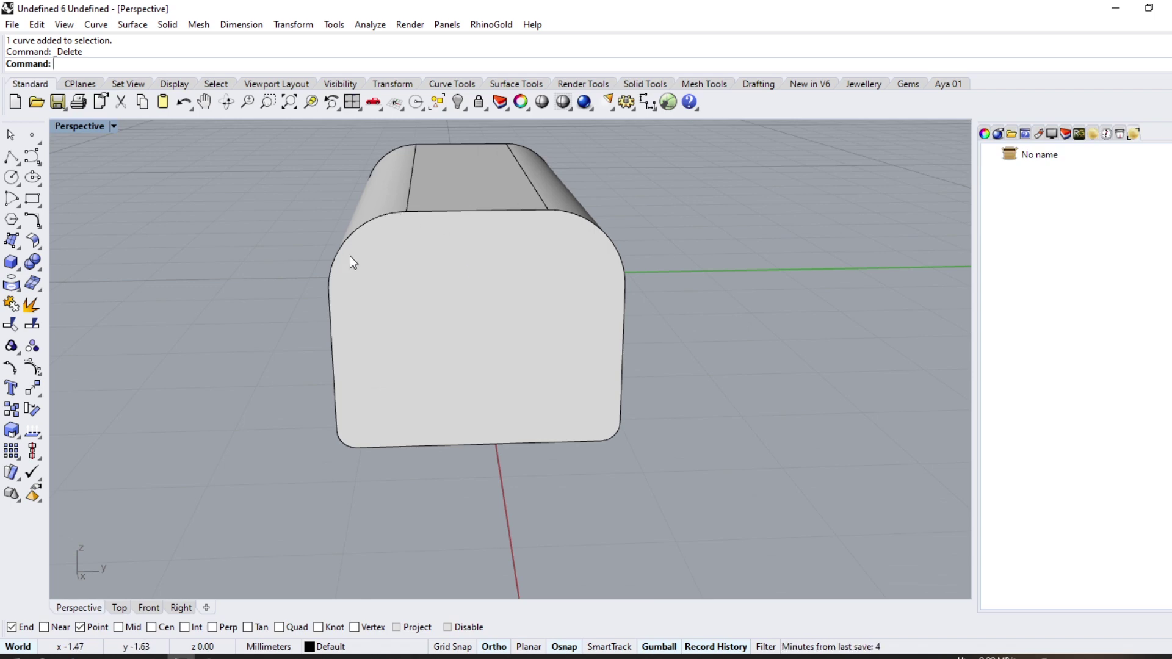
Extract the long piece's end face and duplicate its border as a curve
left_click(39, 304)
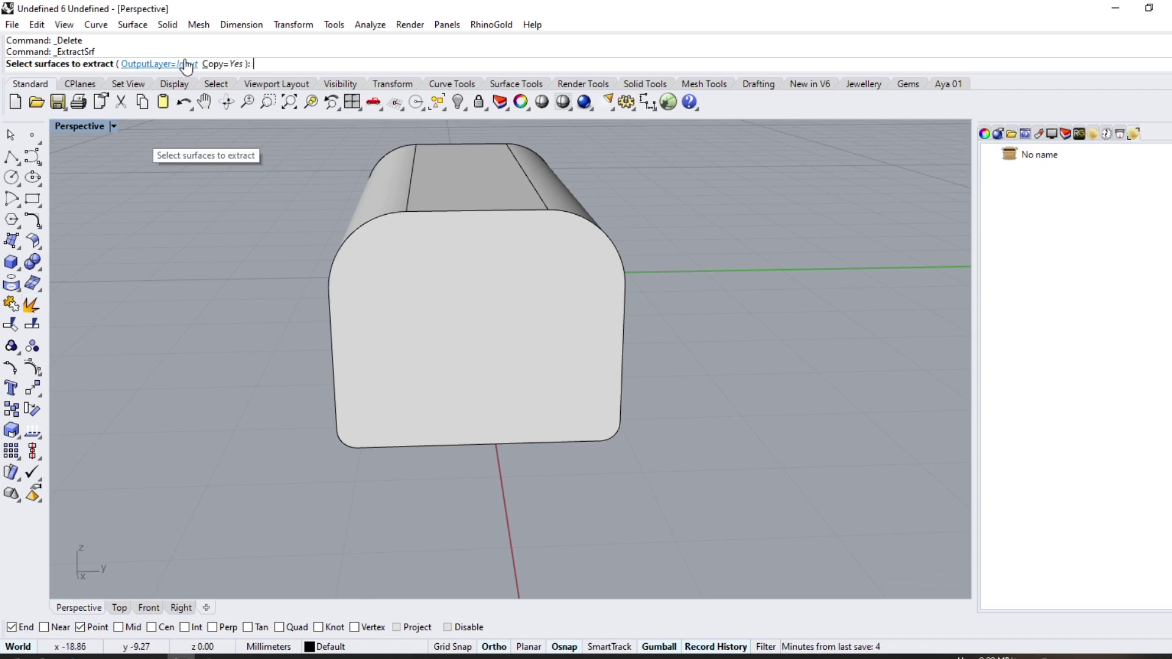
left_click(376, 294)
key("Return")
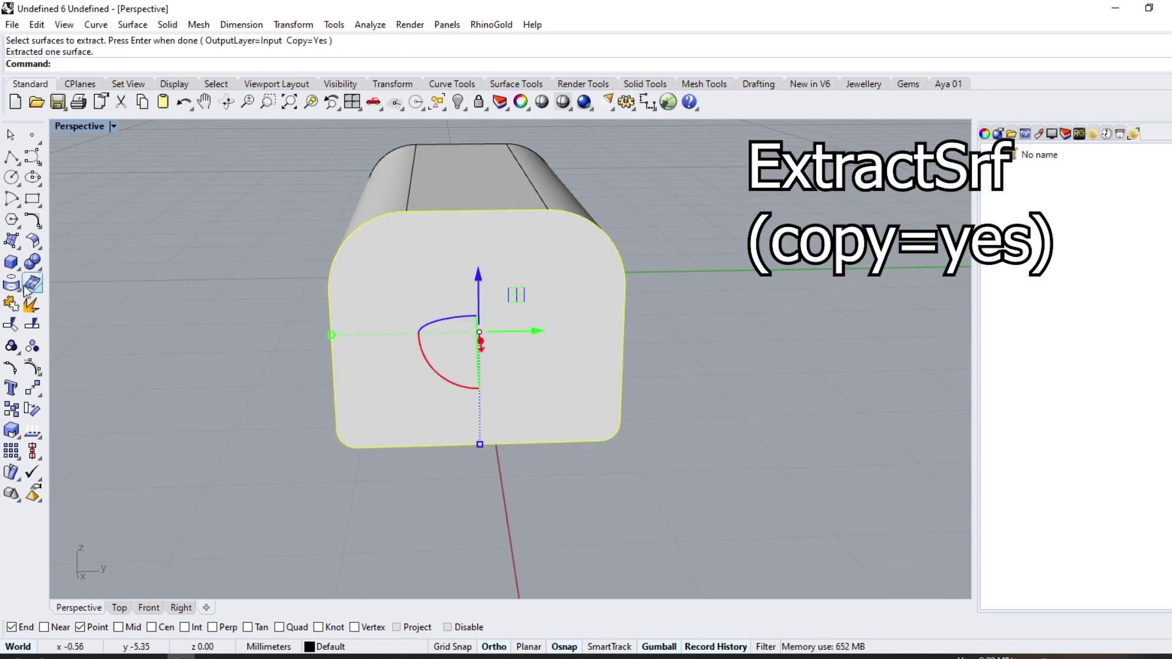
left_click(19, 291)
left_click(96, 291)
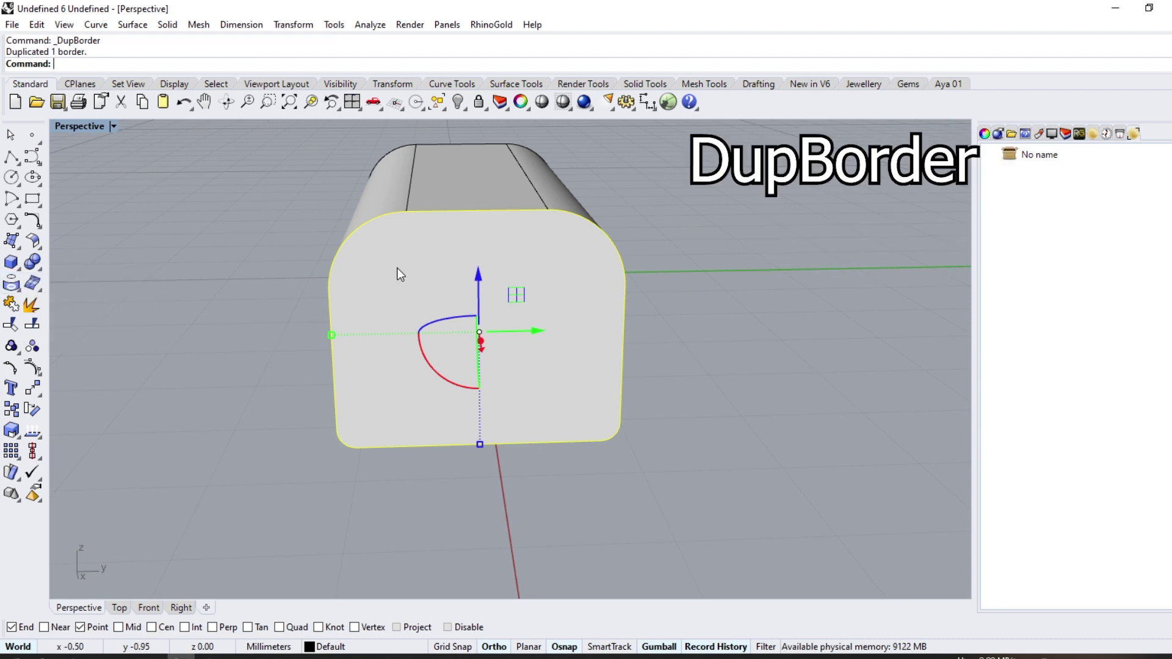
Offset the border 0.8 mm inward and delete the extracted end surface
left_click(37, 225)
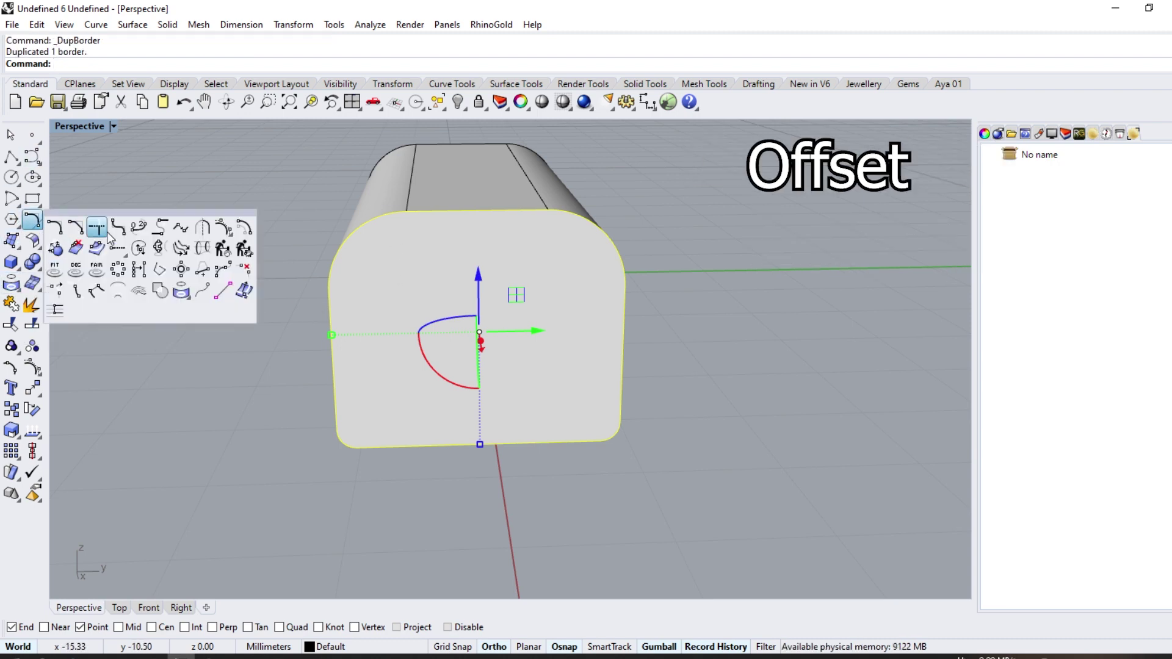
left_click(224, 241)
left_click(426, 324)
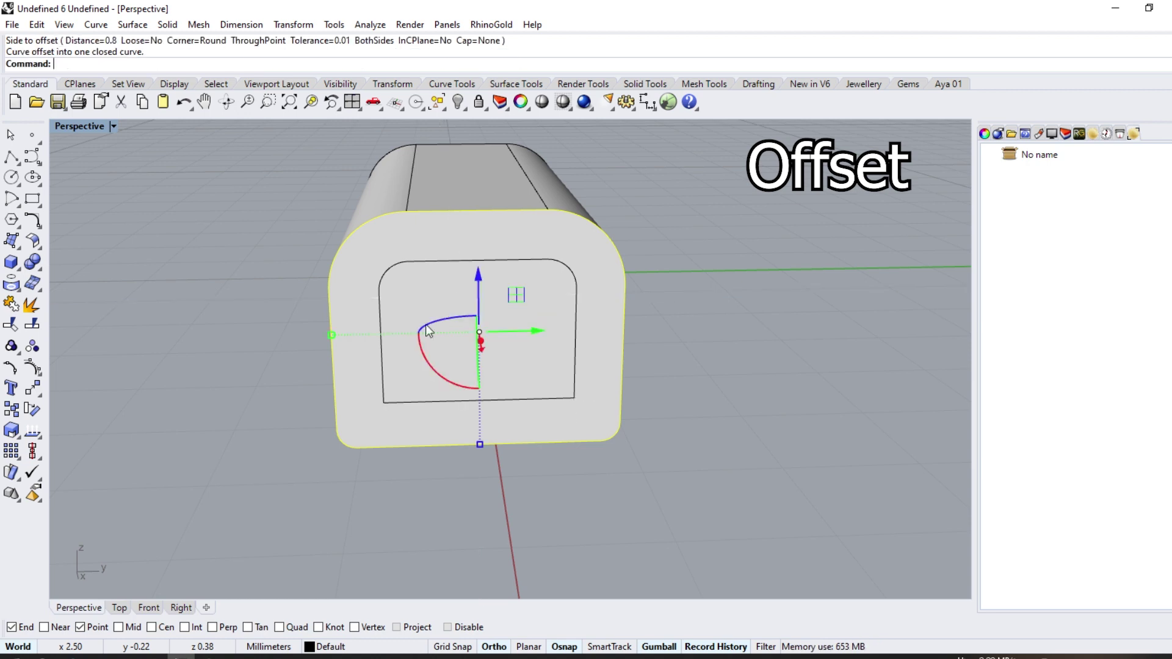
mouse_move(426, 324)
right_mouse_down()
mouse_move(359, 357)
mouse_move(433, 333)
right_mouse_up()
key("Escape")
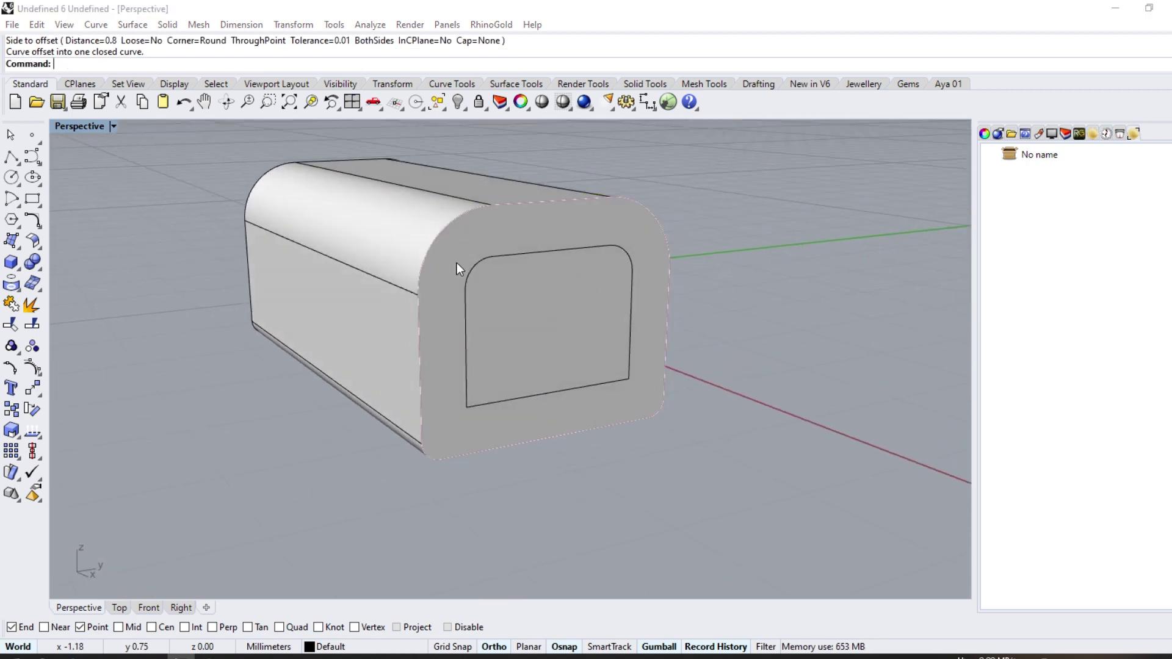
left_click(457, 263)
key("Delete")
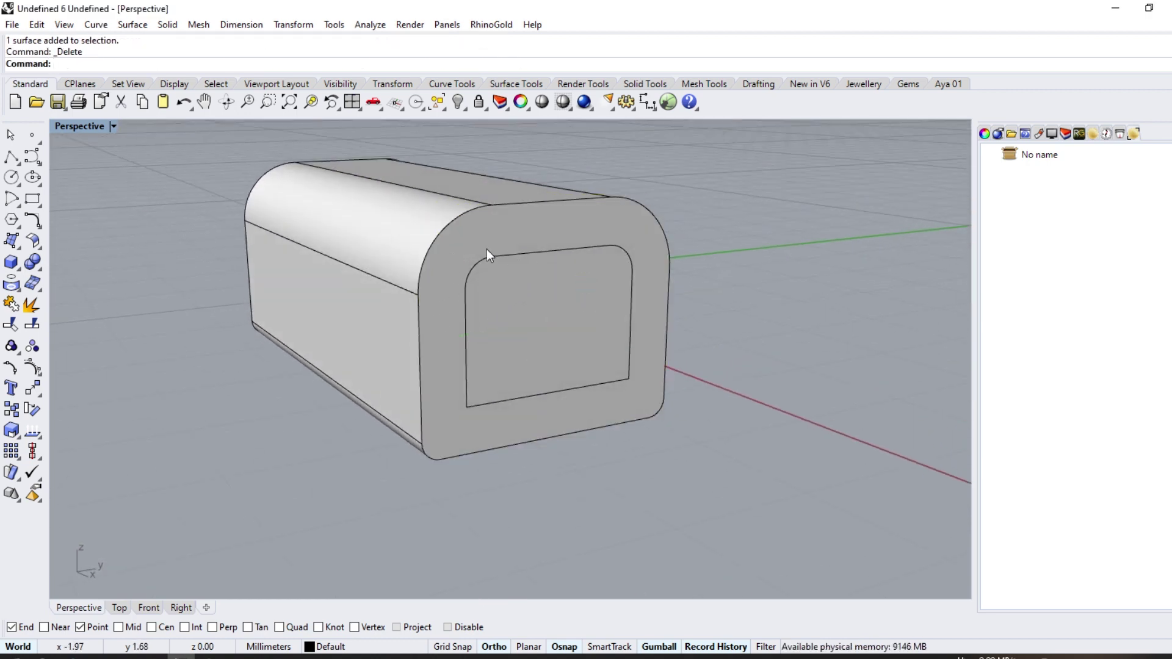
mouse_move(382, 313)
right_mouse_down()
mouse_move(466, 335)
mouse_move(405, 309)
right_mouse_up()
scroll(426, 400, "down", 1)
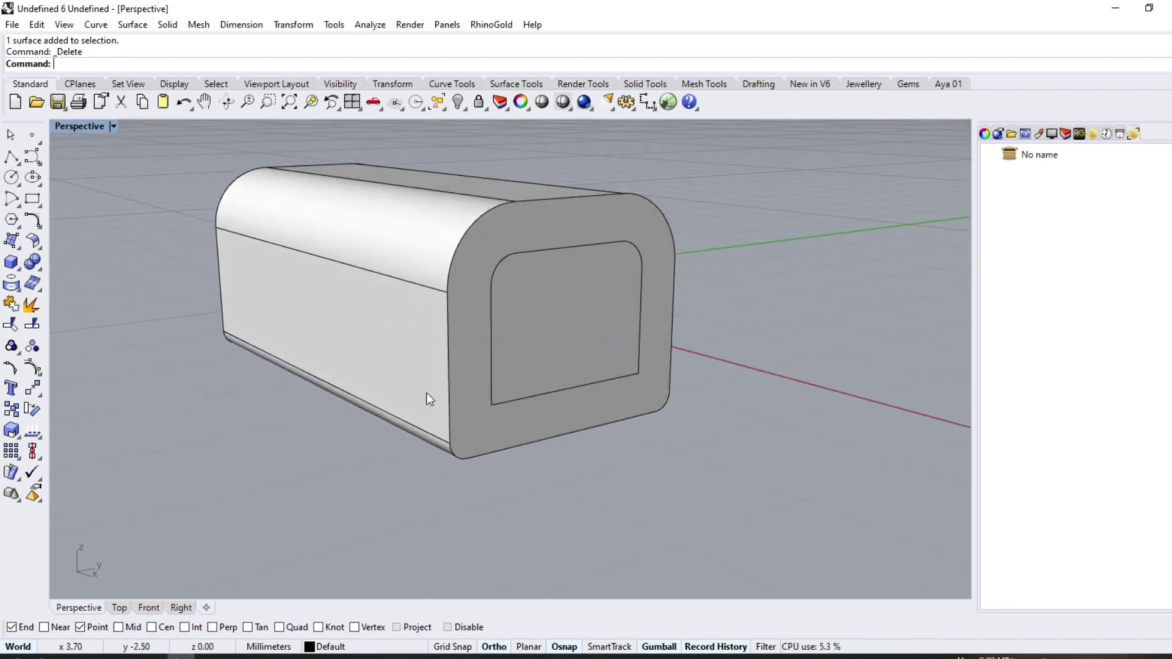
scroll(426, 400, "down", 3)
right_click_drag(416, 388, 655, 393)
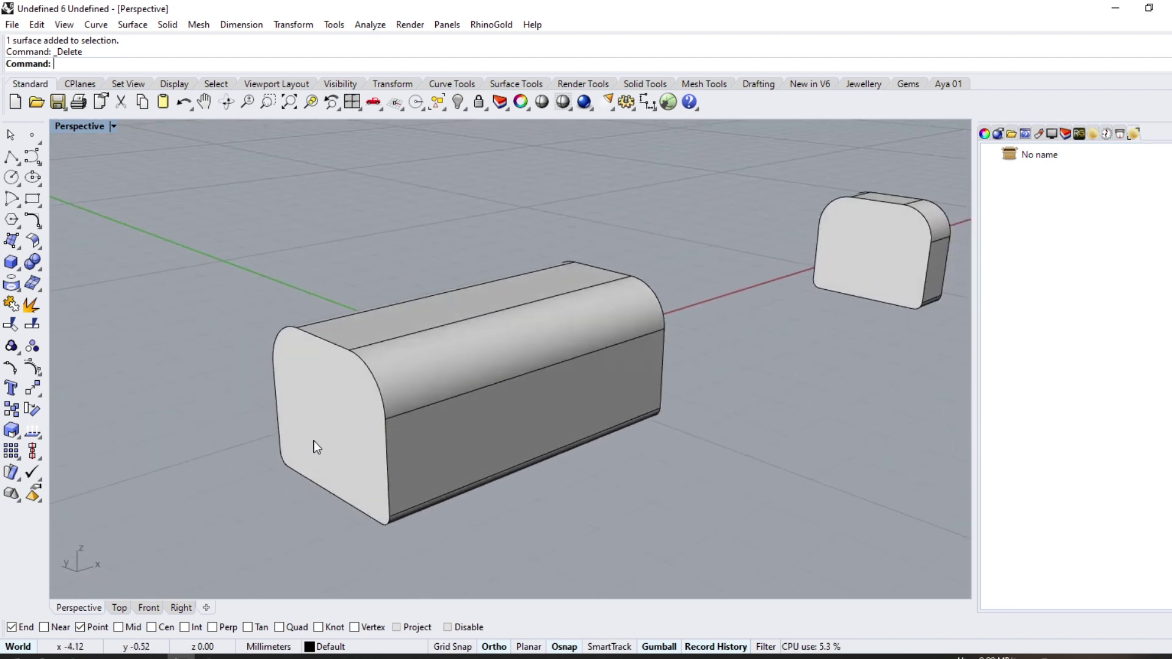
right_click_drag(314, 441, 354, 420)
Extract a copy of the end face and move it away along X
right_click(32, 324)
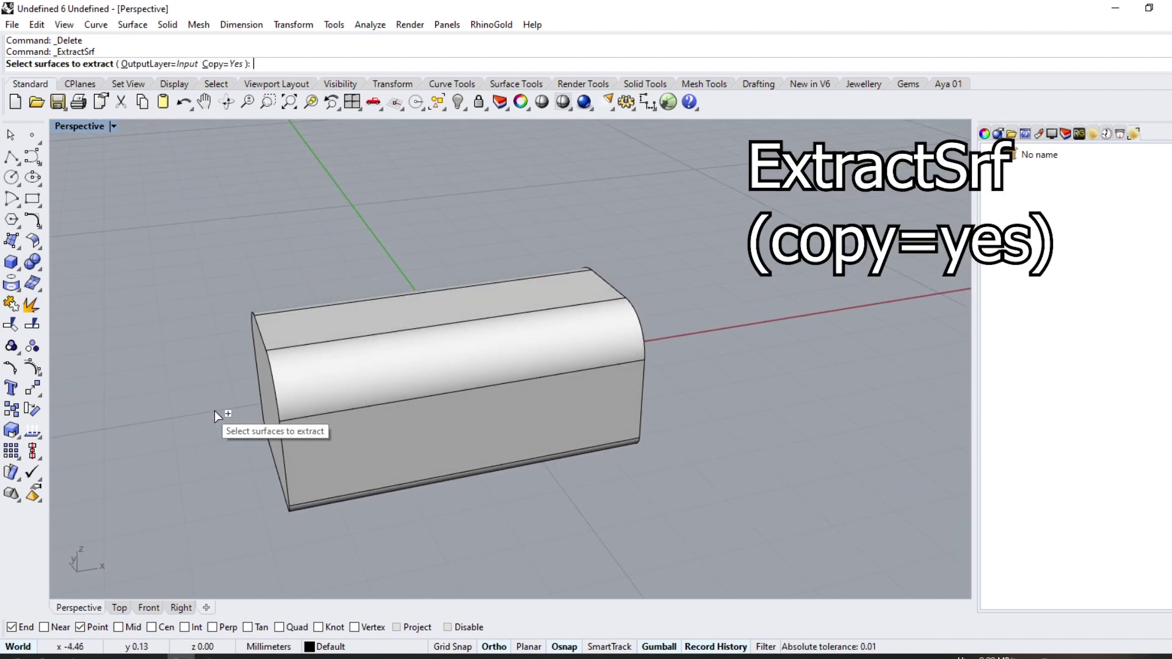
right_click_drag(214, 411, 291, 396)
left_click(305, 394)
key("Return")
right_click_drag(402, 388, 323, 403)
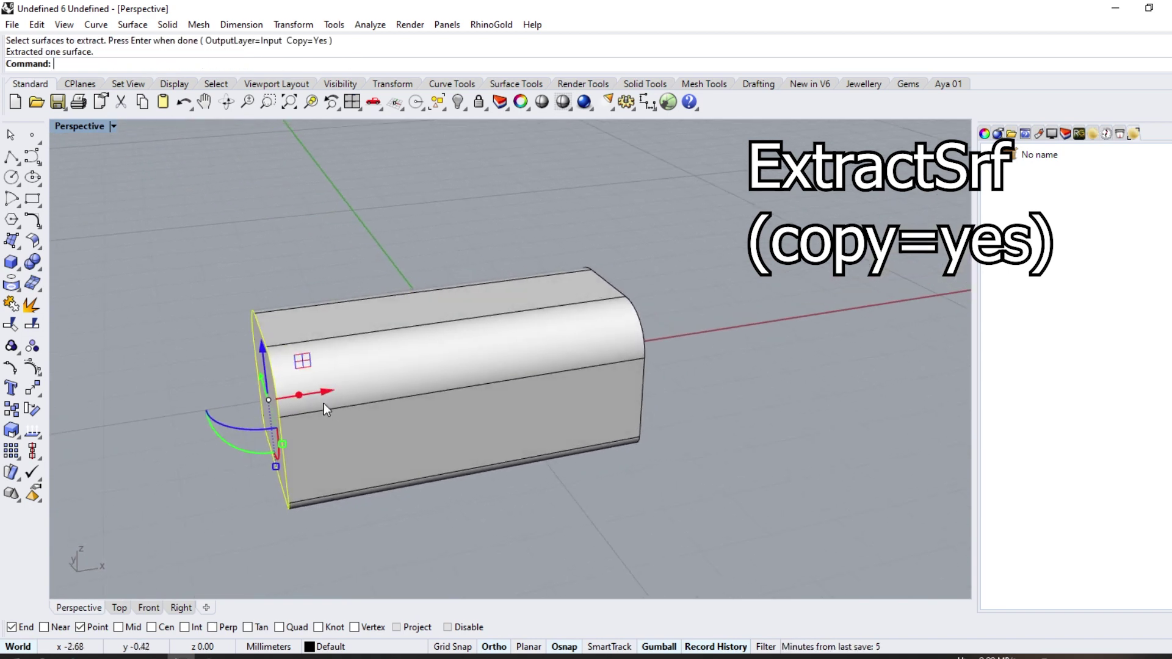
mouse_move(320, 394)
left_mouse_down()
mouse_move(345, 393)
mouse_move(335, 394)
left_mouse_up()
right_click_drag(427, 499, 309, 433)
right_click_drag(738, 390, 525, 382)
WireCut the inner offset curve through the box along X with KeepAll=No
left_click(525, 382)
left_click(551, 330)
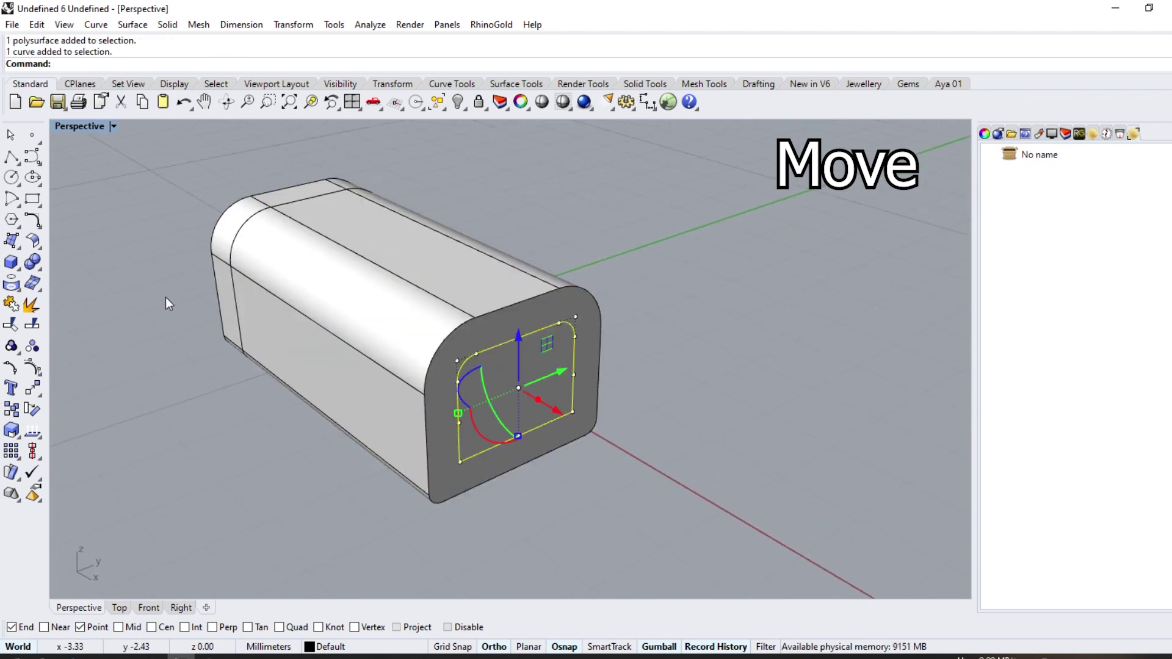
left_click(39, 271)
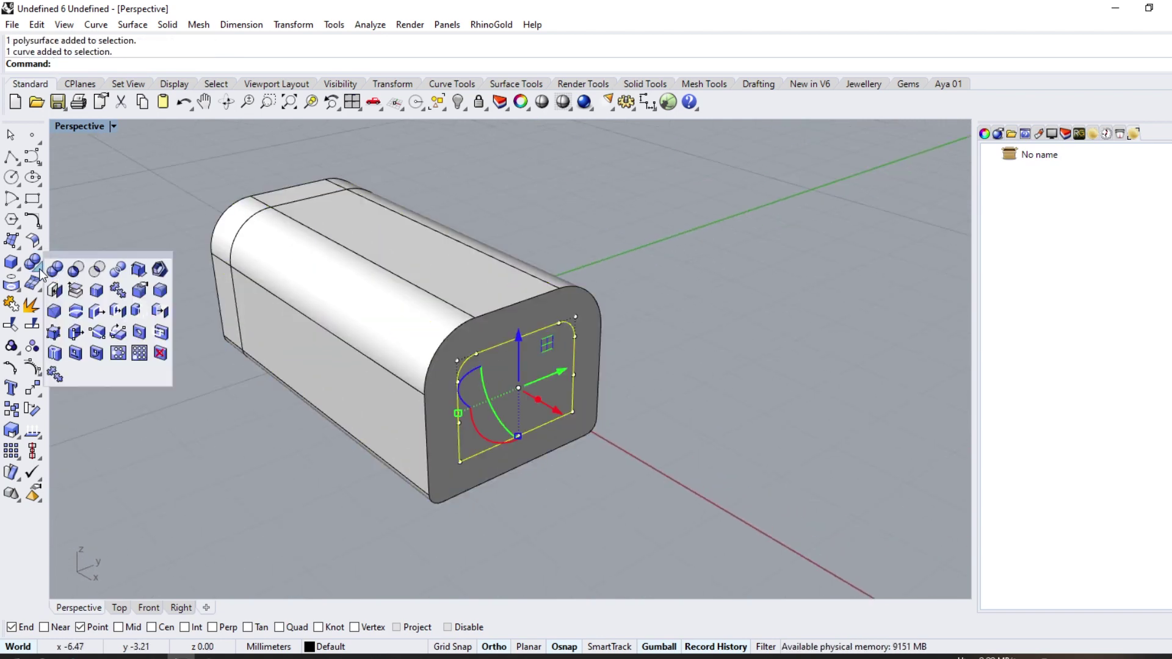
left_click(74, 314)
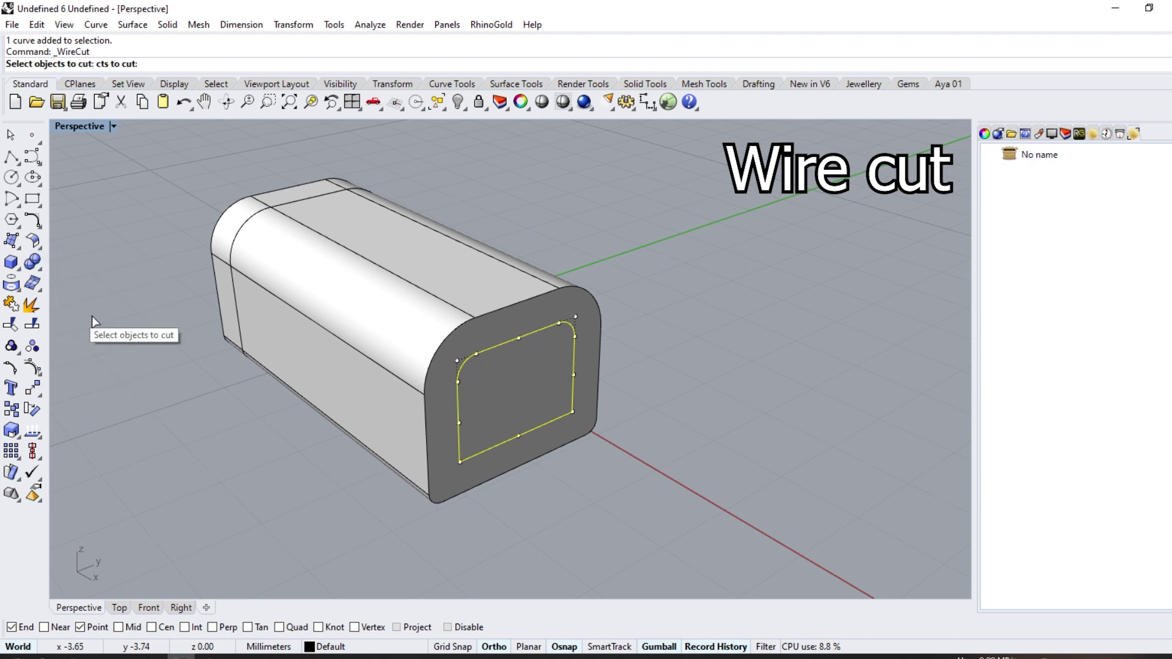
left_click(491, 391)
key("Return")
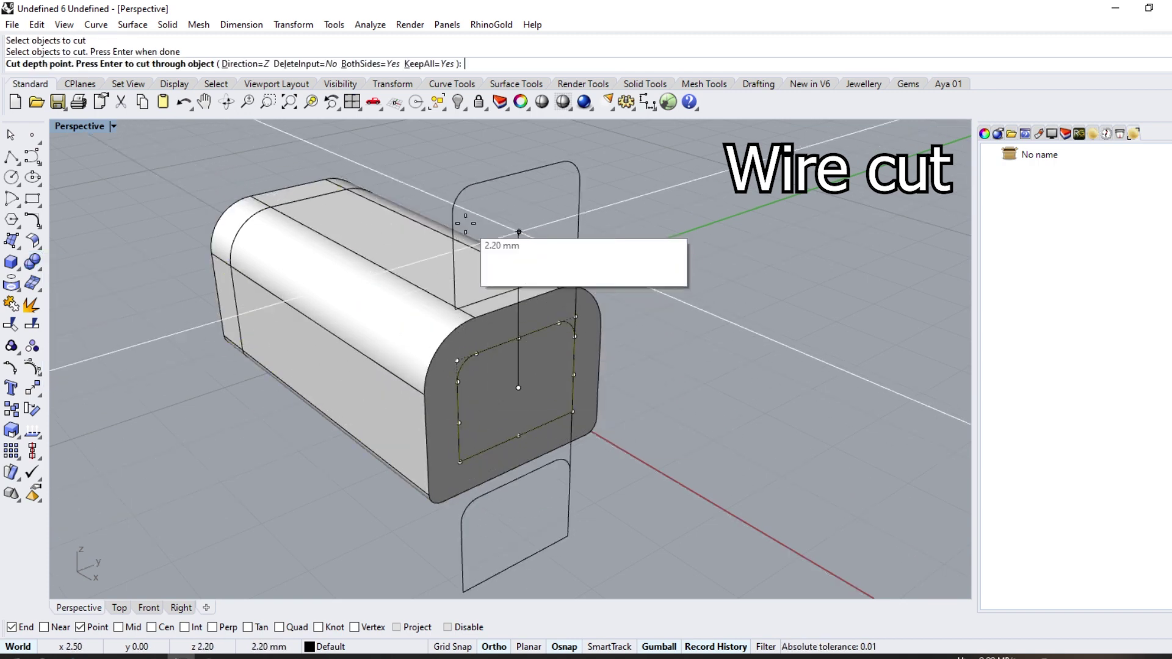
left_click(243, 64)
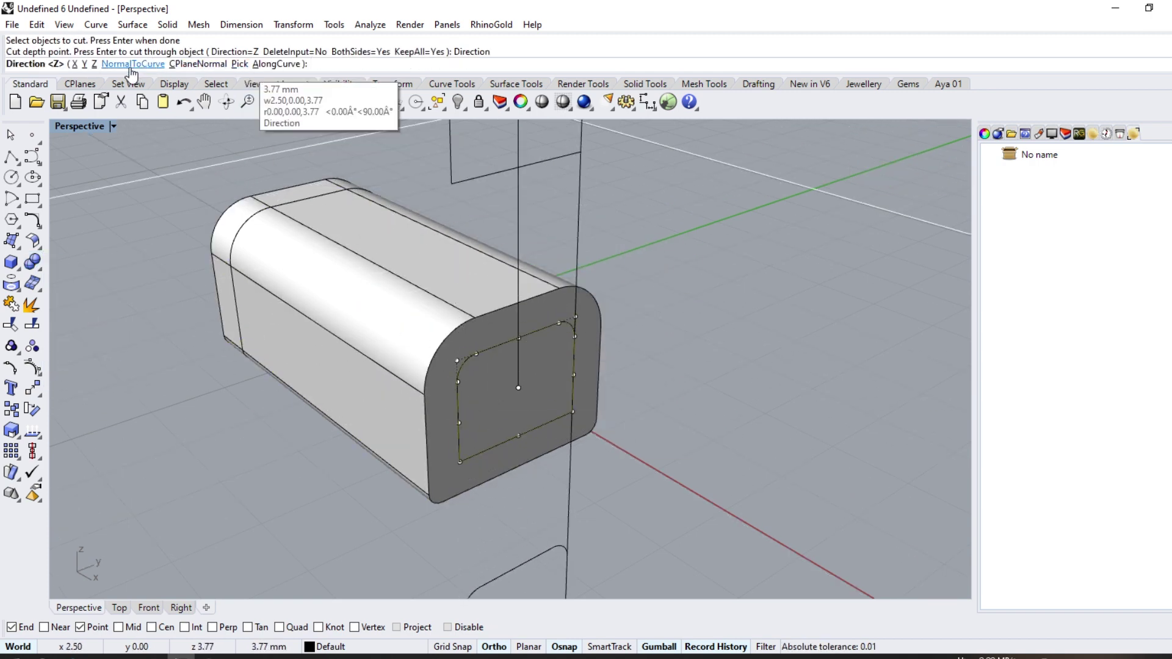
left_click(75, 64)
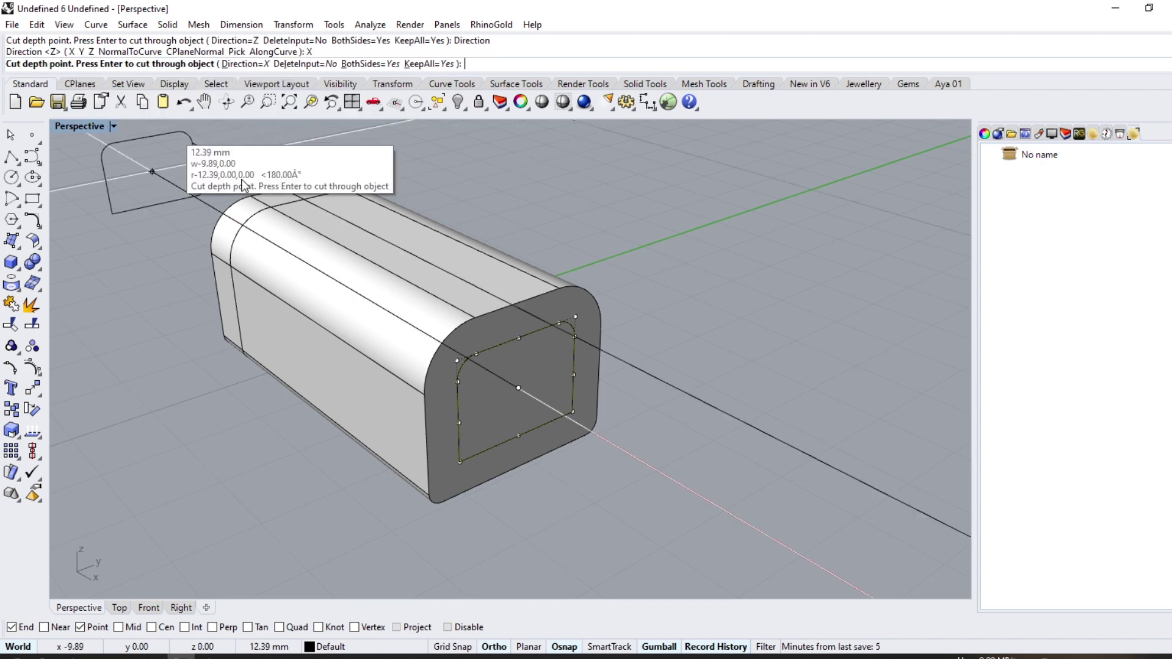
left_click(449, 64)
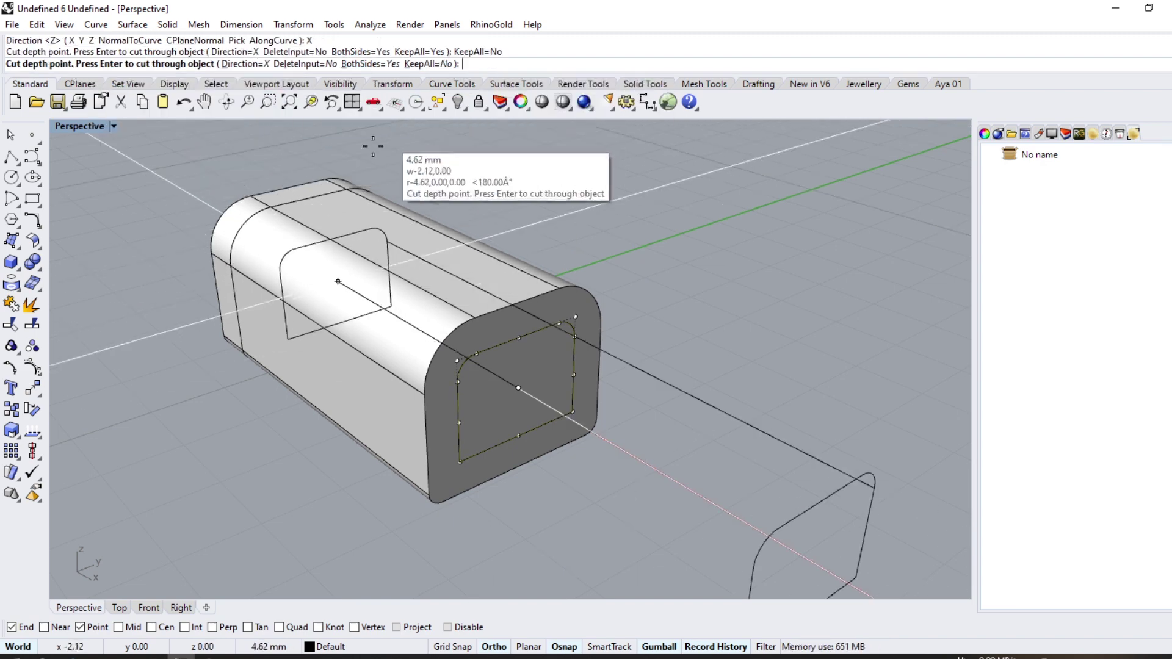
left_click(272, 209)
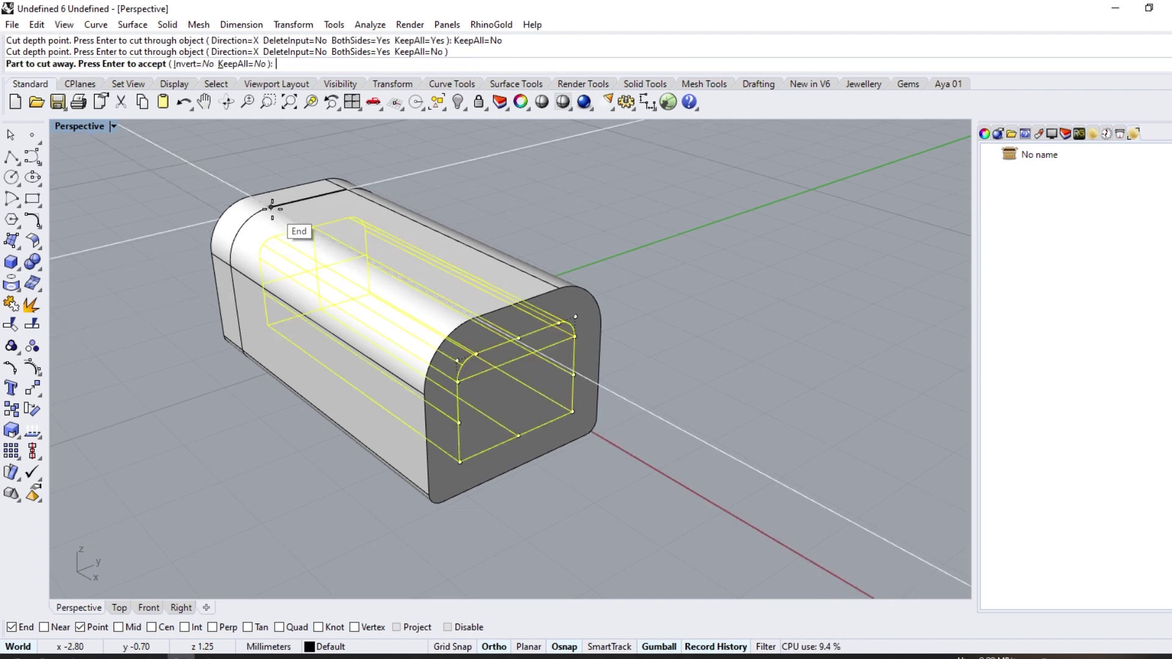
key("Return")
Look into the new opening and select the body's single top surface
scroll(488, 366, "up", 5)
mouse_move(488, 367)
right_mouse_down()
mouse_move(181, 253)
mouse_move(259, 276)
right_mouse_up()
left_click(221, 273)
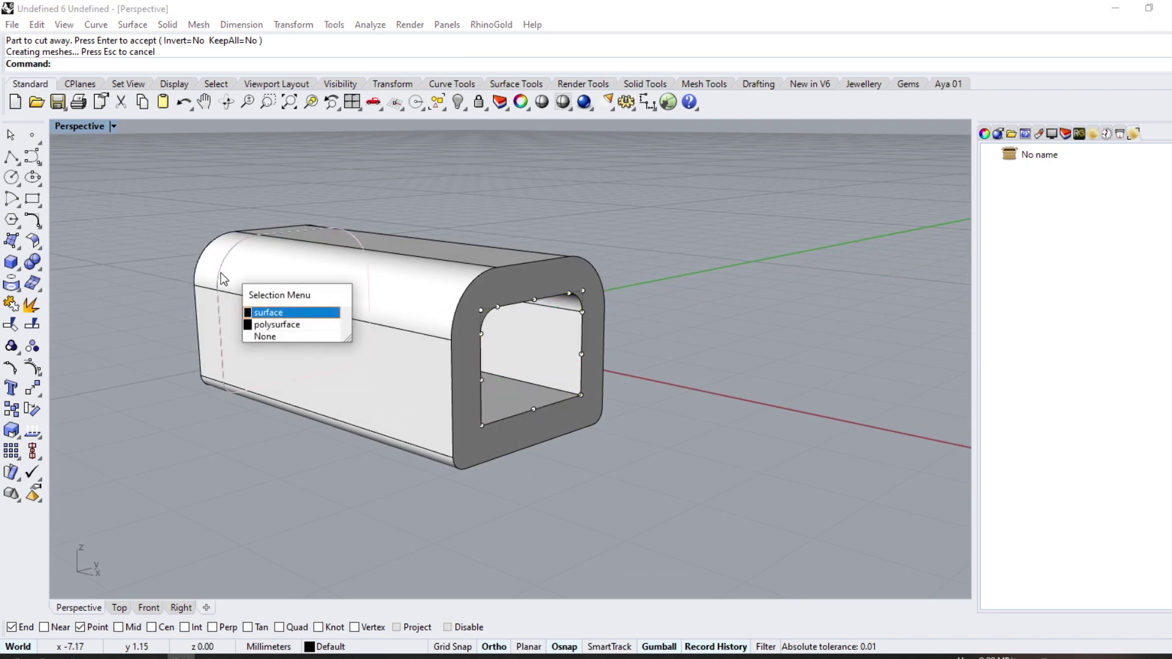
left_click(262, 312)
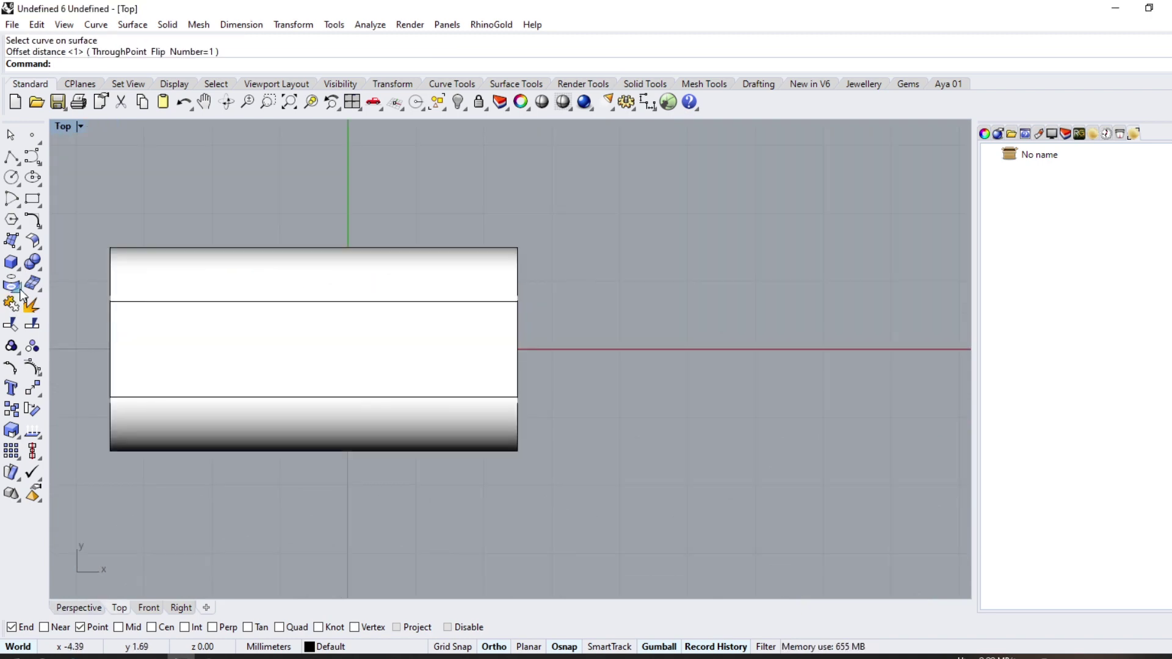
Extract the top's centre isocurve, offset it 0.35 on the surface both sides, then delete it
left_click(21, 293)
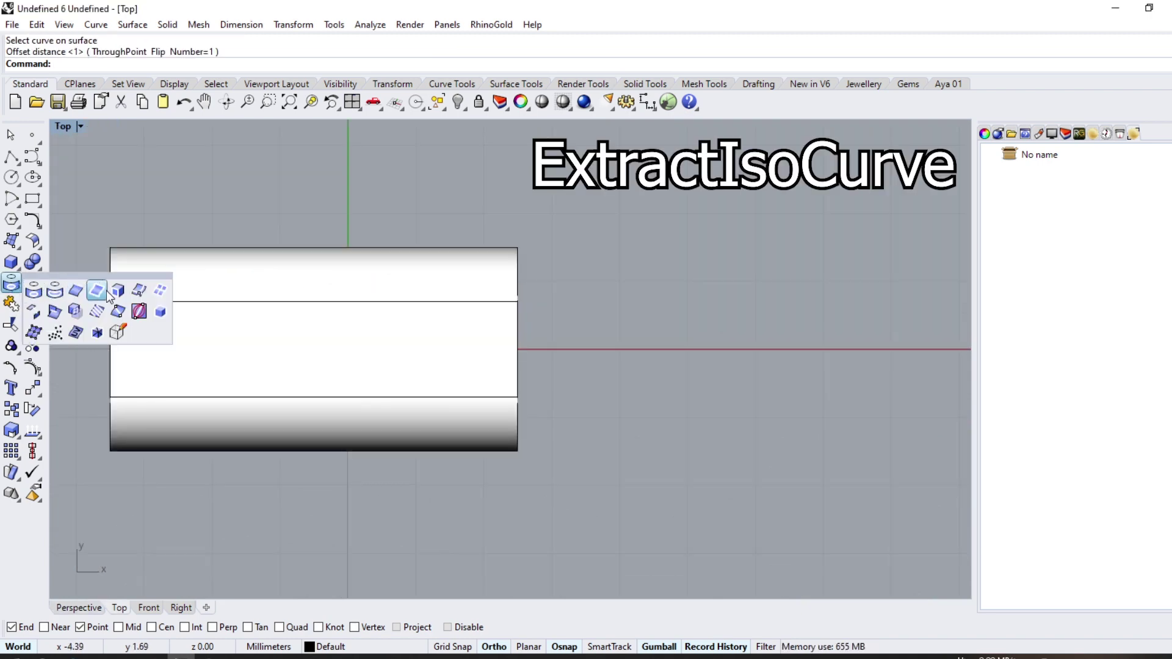
left_click(141, 291)
key("Return")
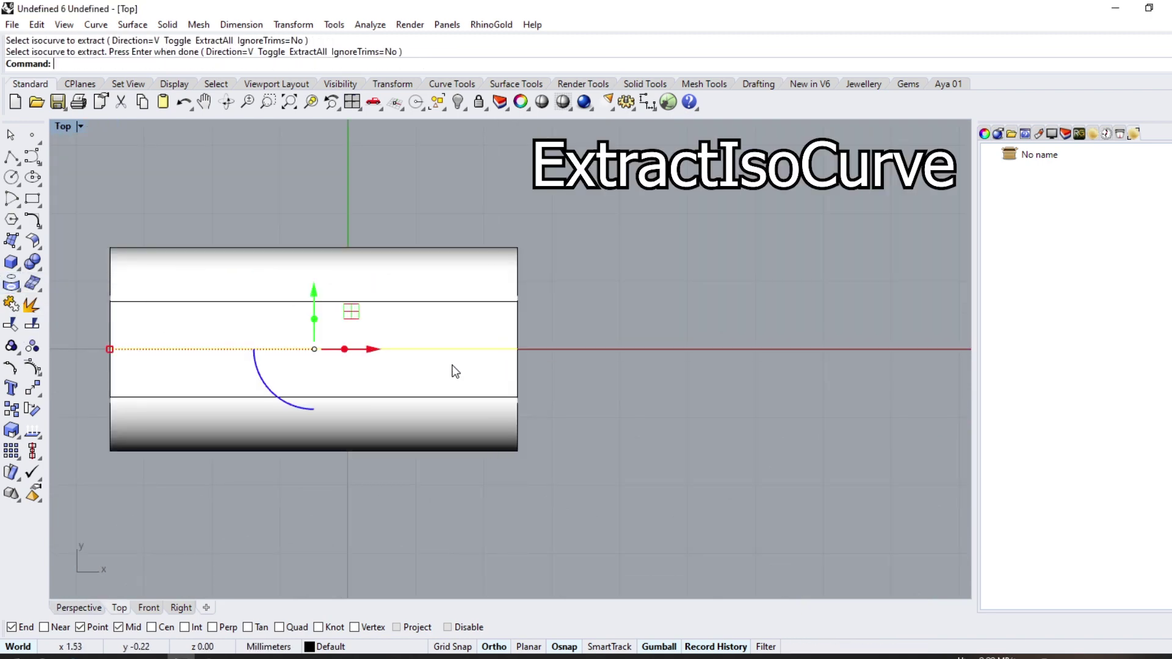
left_click(39, 227)
left_click(96, 258)
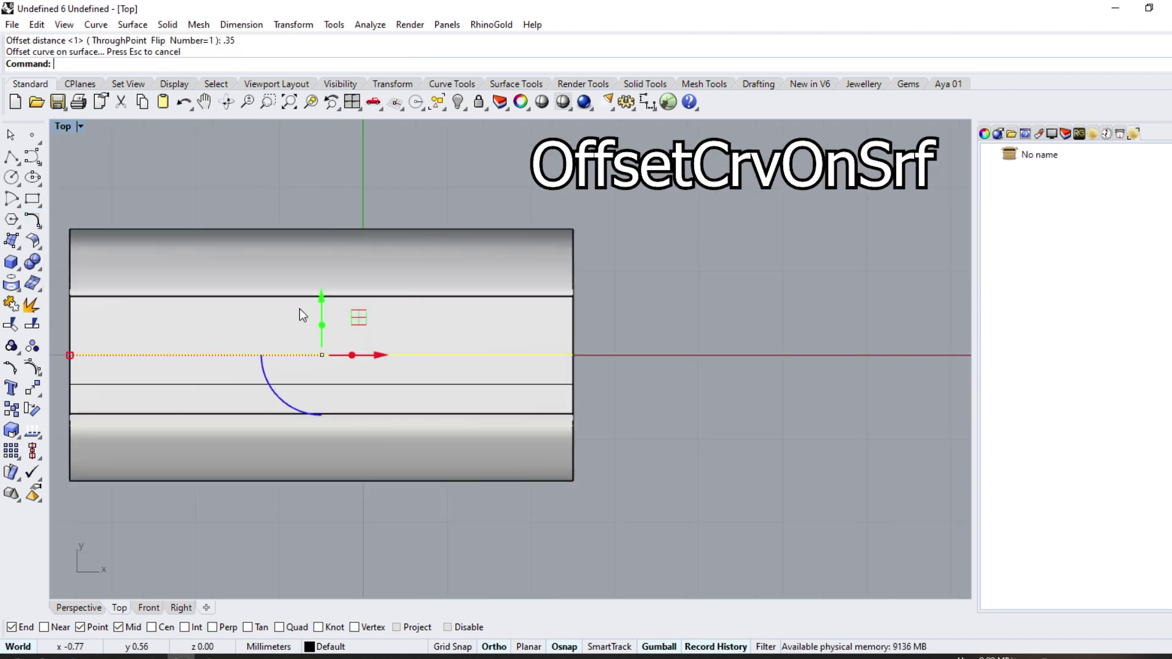
key("Return")
left_click(299, 308)
key("Return")
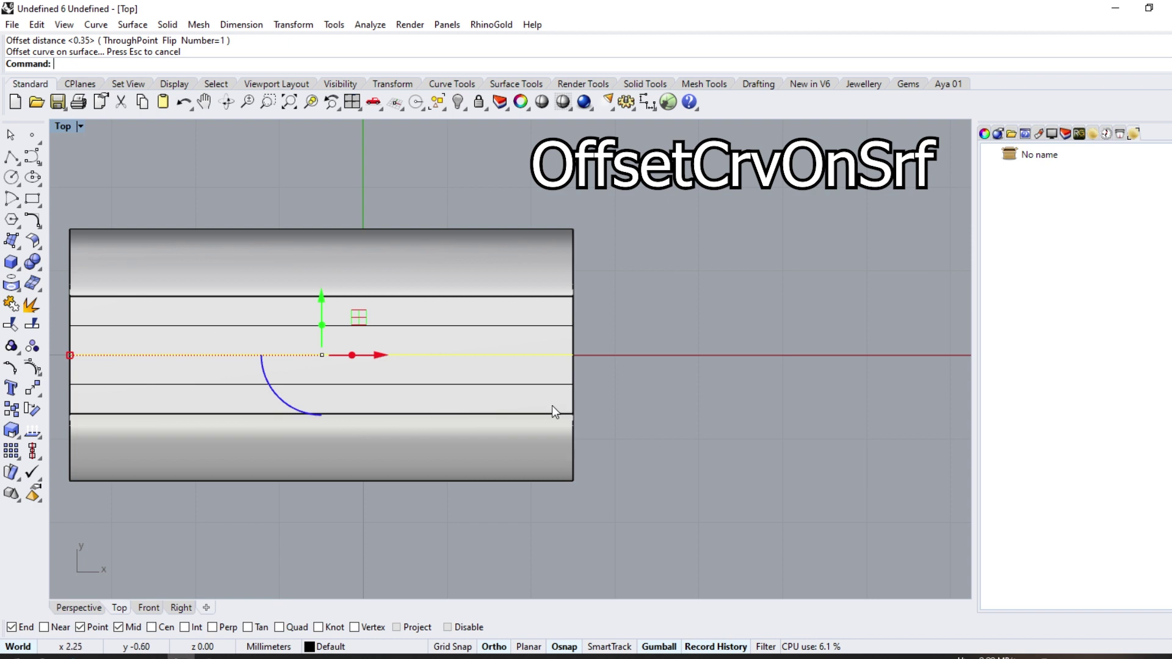
key("Delete")
Offset the surface's end edge inward on the surface, using Flip
key("Return")
left_click(570, 310)
left_click(610, 348)
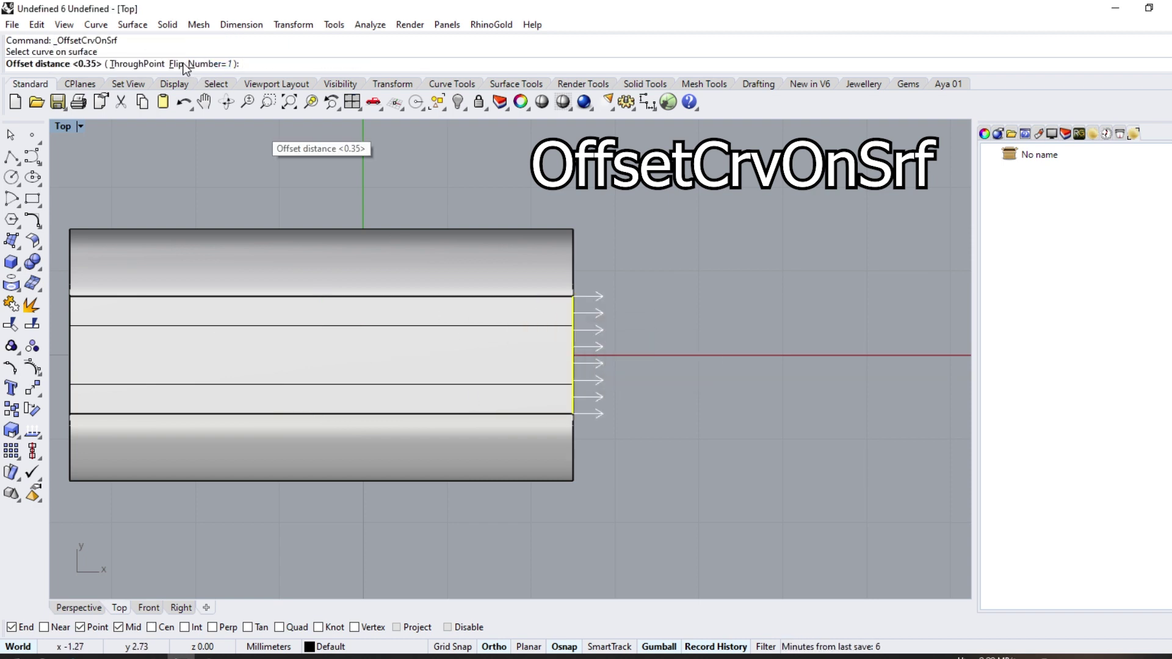
left_click(175, 63)
type("1")
key("Return")
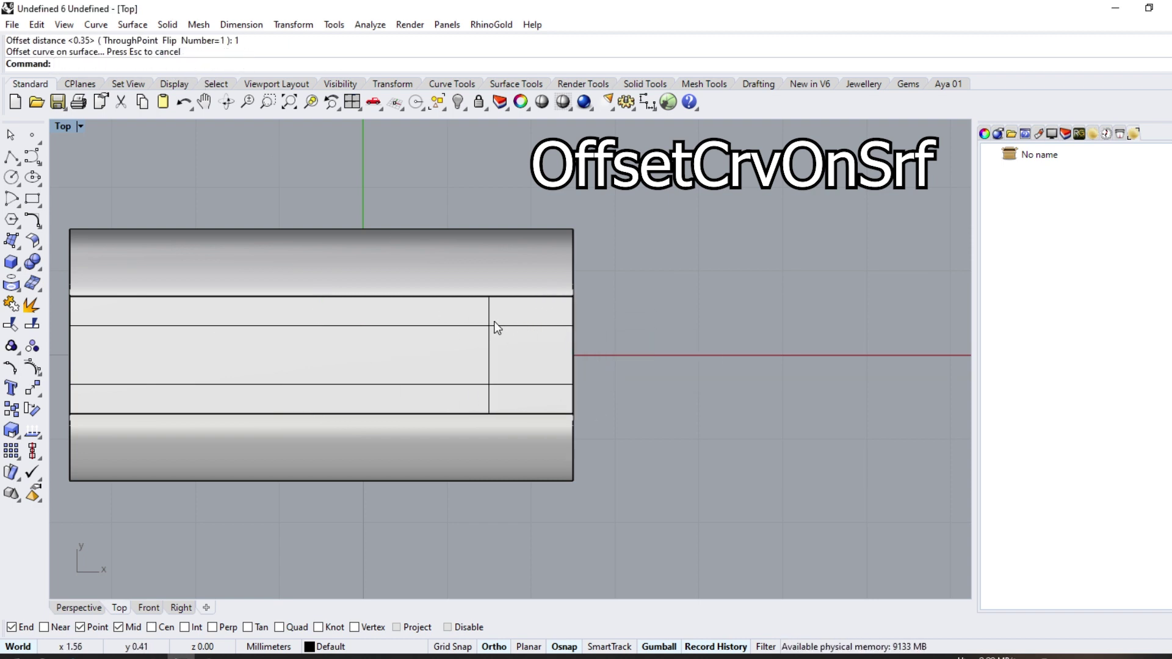
Draw an arc tangent to the two lengthwise lines and the crosswise line, and select them
left_click(33, 227)
left_click(549, 317)
left_click(549, 389)
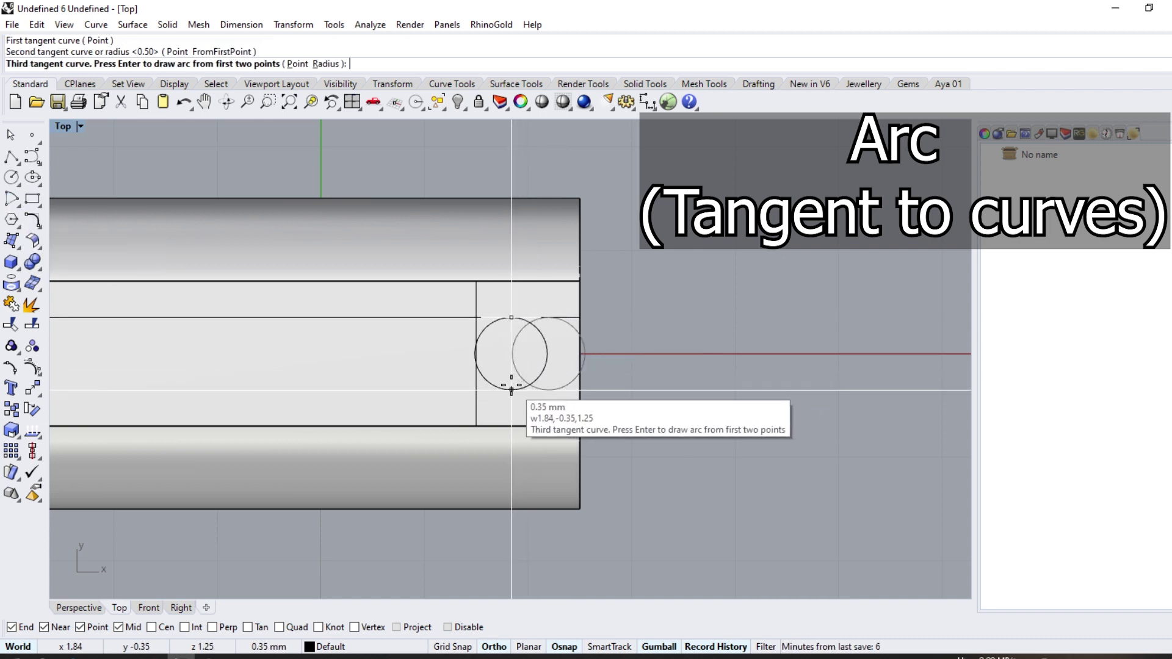
left_click(476, 394)
left_click(476, 366)
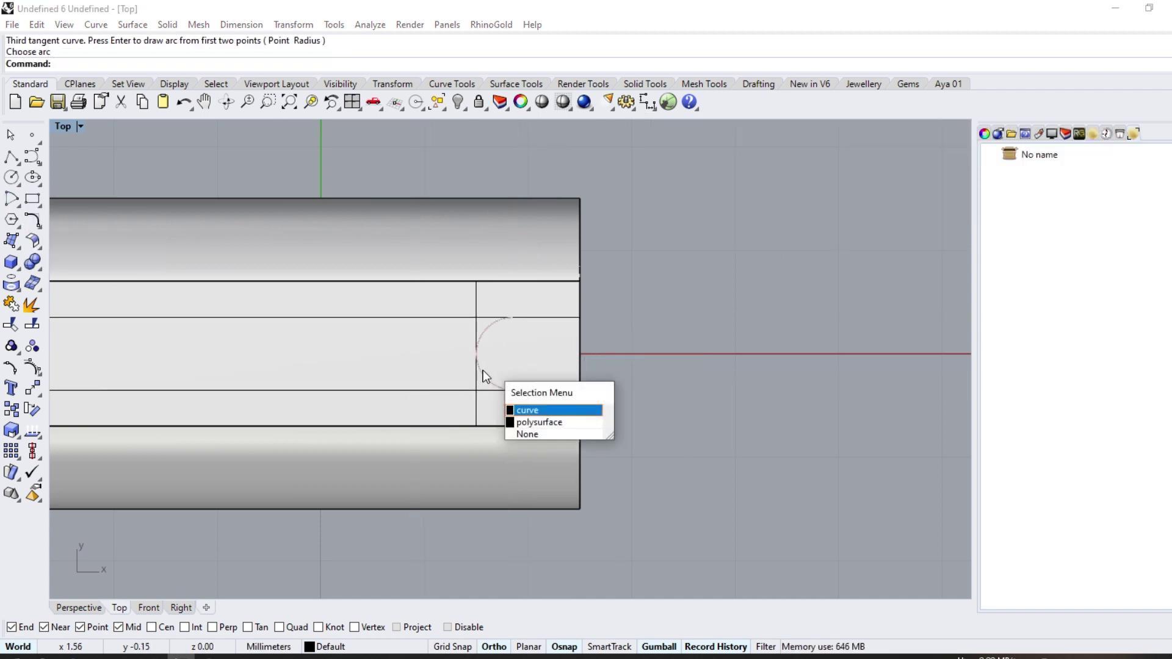
left_click(523, 407)
left_click(545, 354)
left_click(549, 282)
left_click(617, 324)
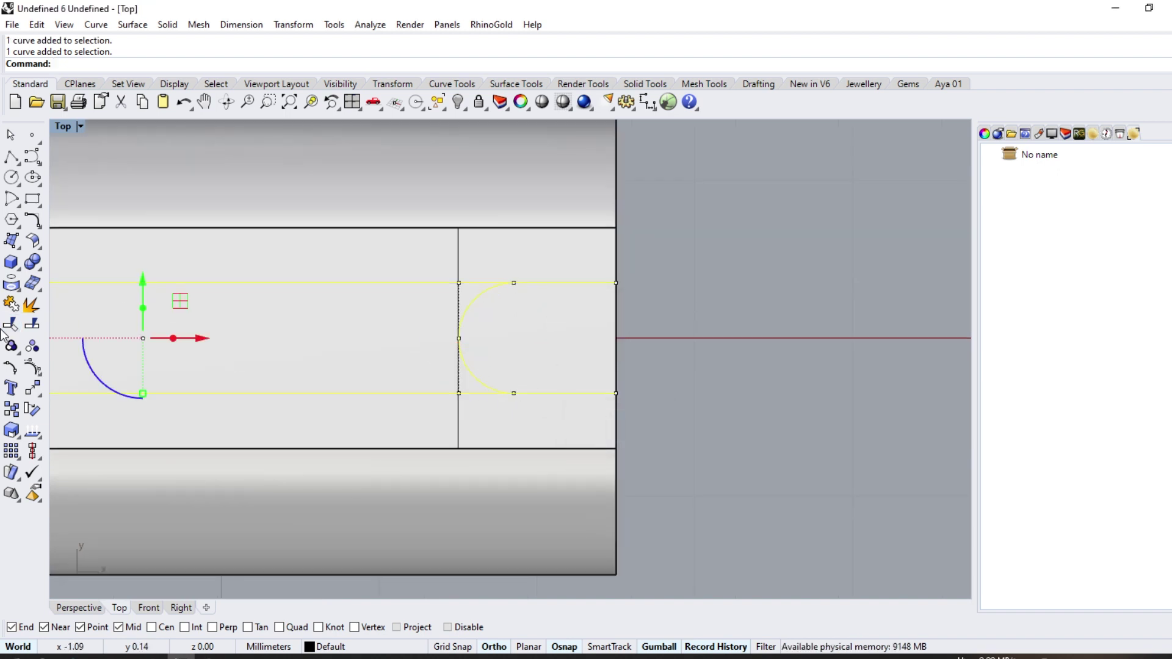
Trim the line stubs beyond the arc to form the rounded slot end
left_click(11, 324)
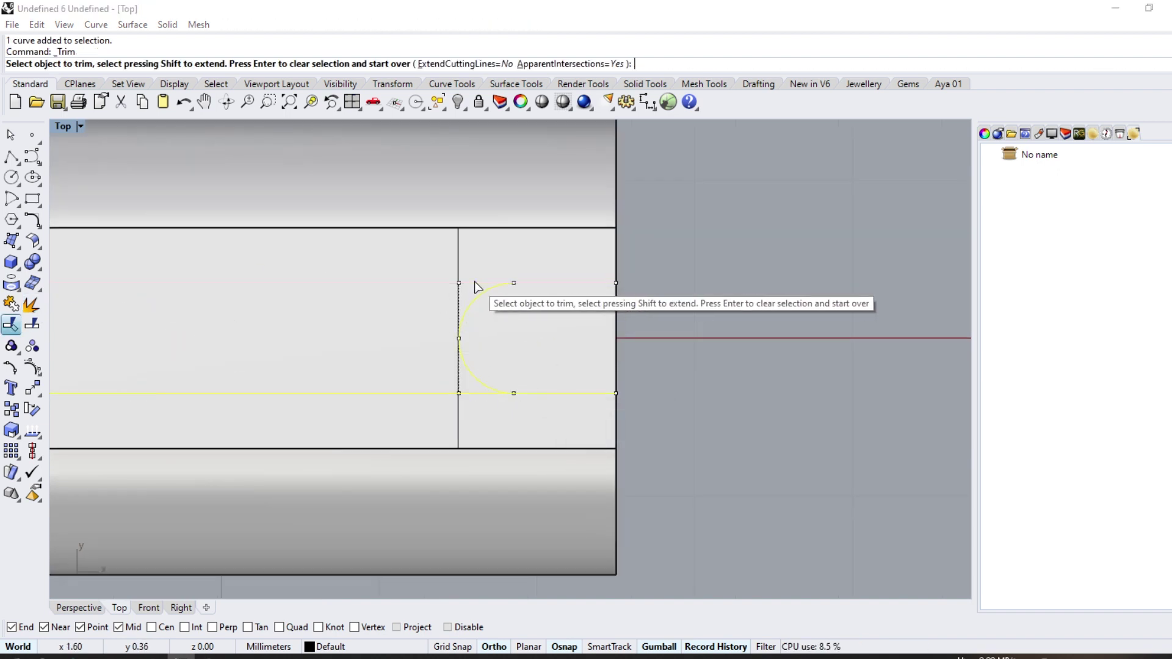
left_click(491, 292)
key("Return")
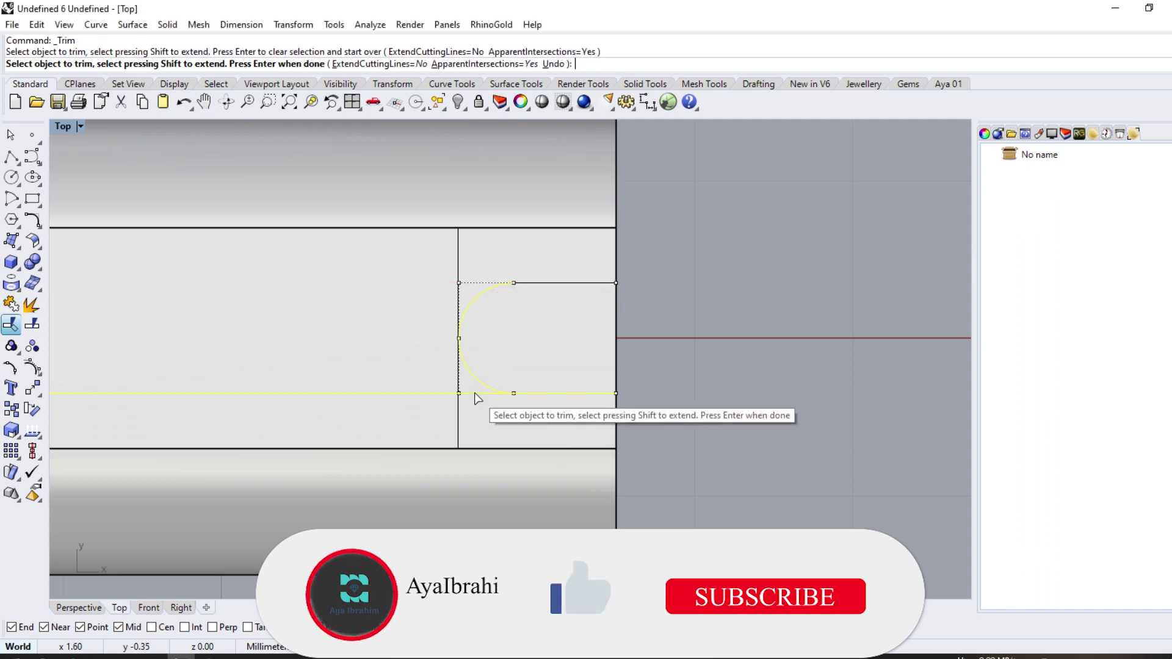
left_click(478, 393)
key("Return")
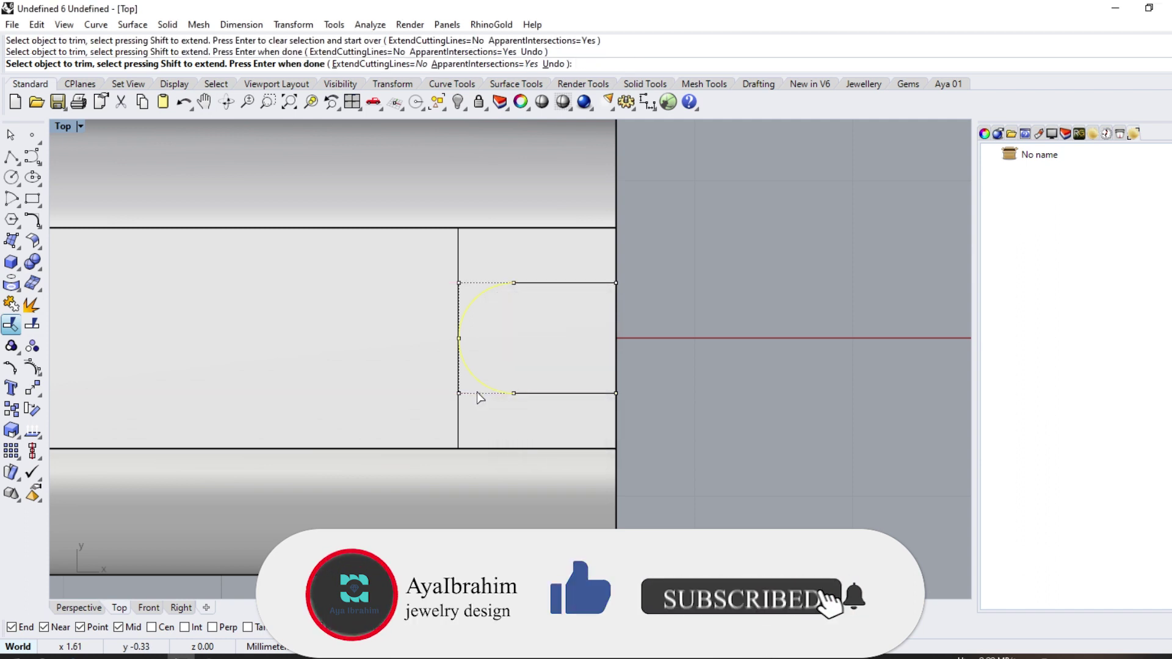
key("Return")
left_click(532, 394)
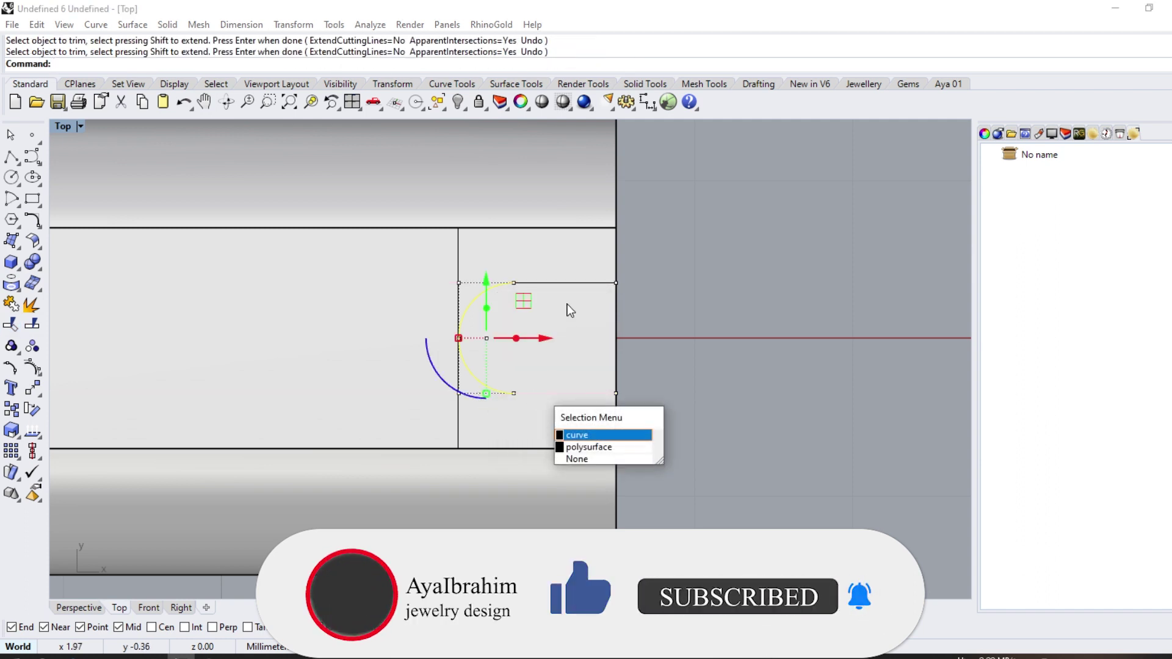
left_click(570, 289)
key("Return")
Join the three curves into one U-outline and delete the leftover vertical line
left_click(11, 303)
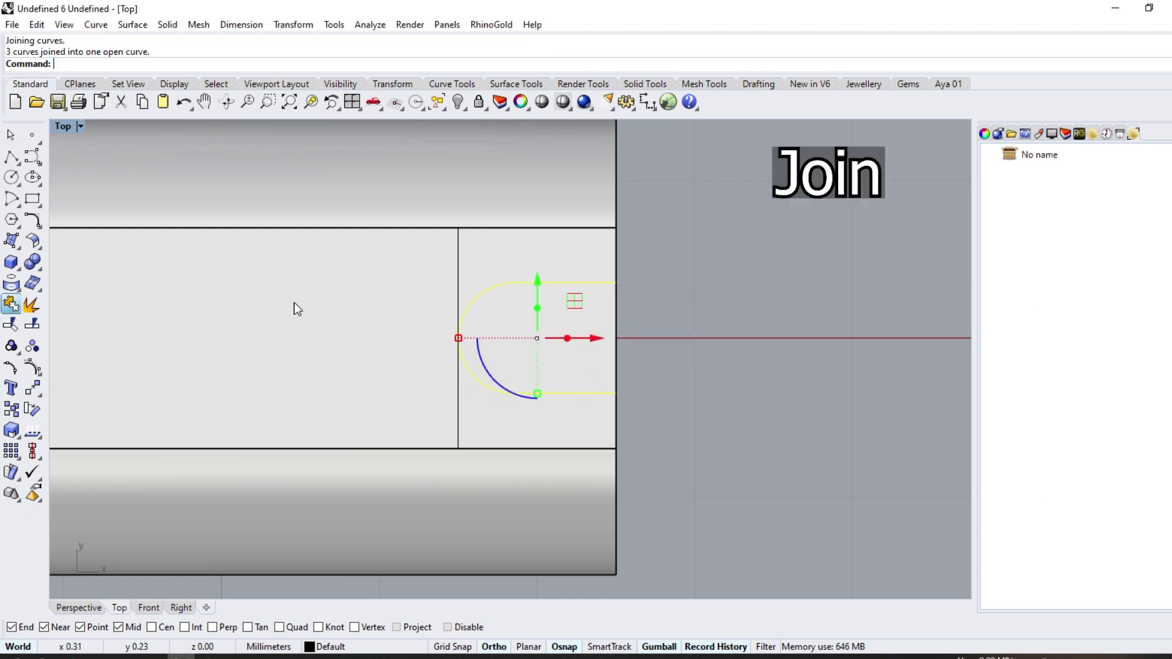
left_click(462, 269)
key("Delete")
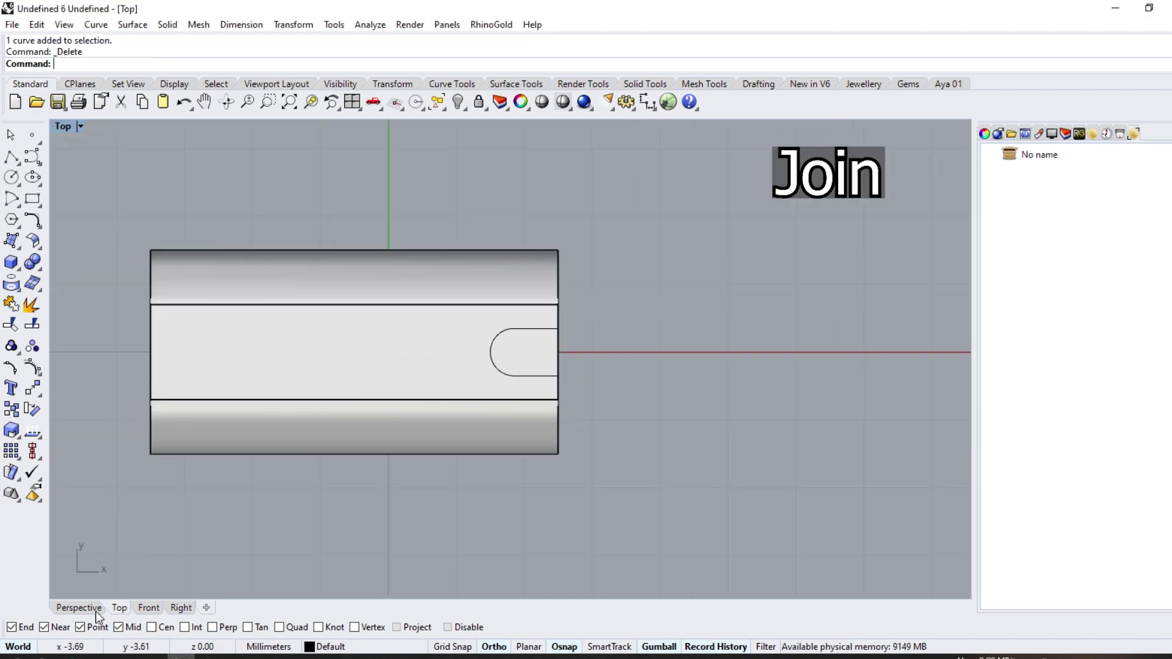
Start a Wire Cut of the tube using the rounded slot curve as the cutter
left_click(78, 607)
right_click_drag(437, 466, 481, 327)
scroll(445, 288, "up", 2)
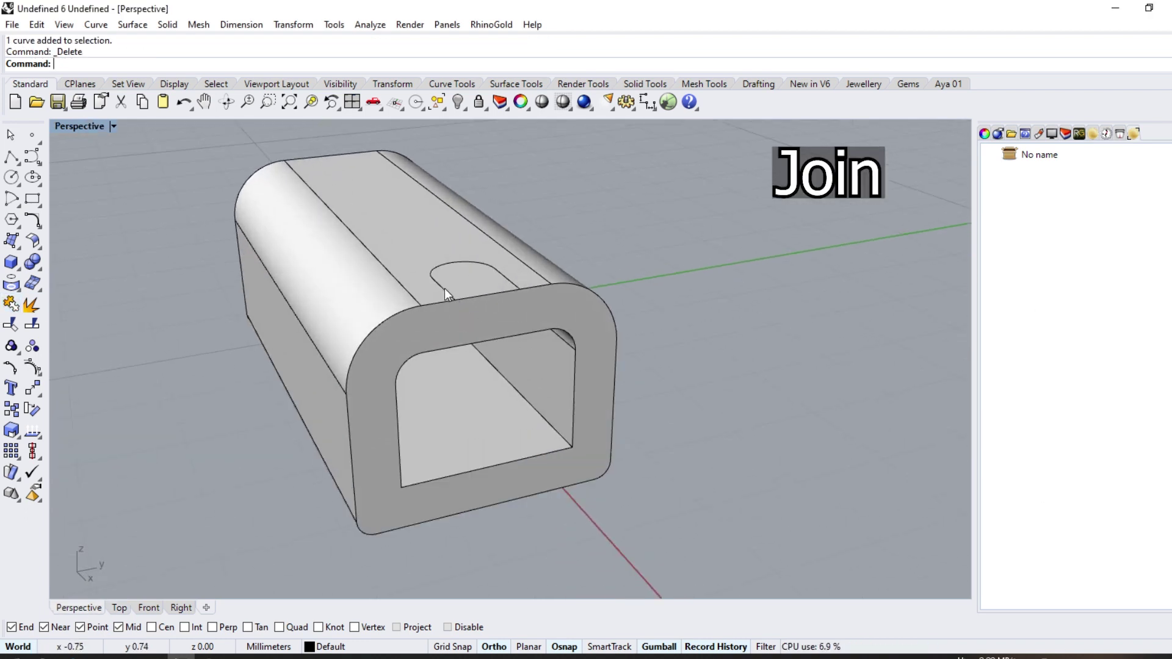
left_click(442, 285)
left_click(482, 322)
left_click(38, 275)
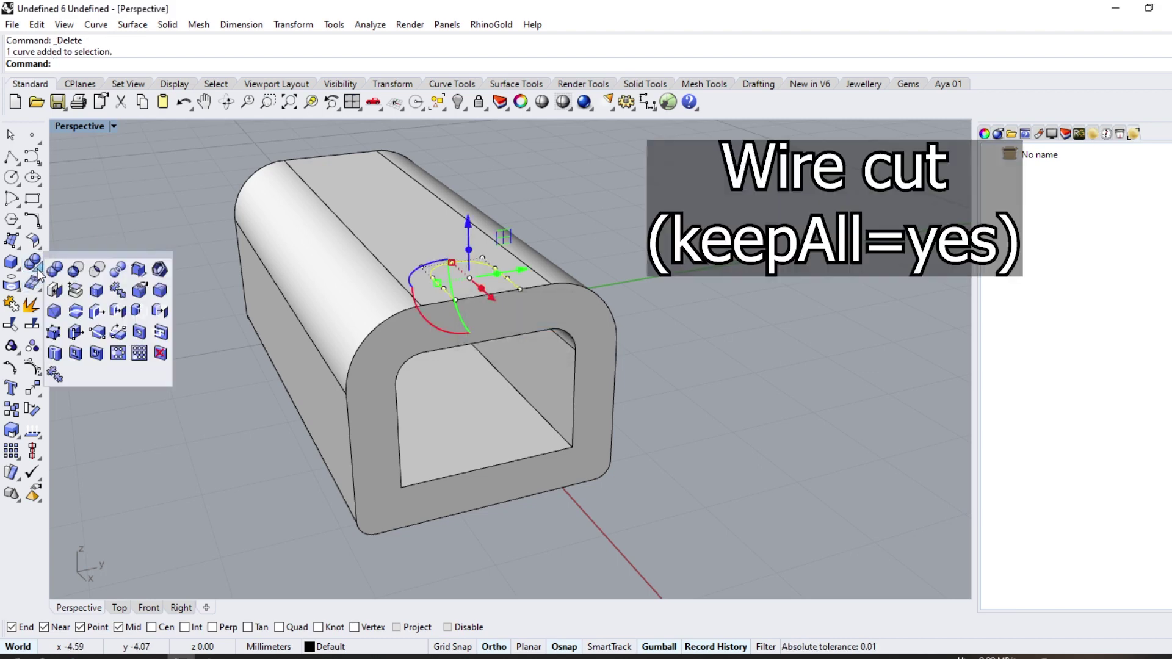
left_click(76, 311)
left_click(492, 342)
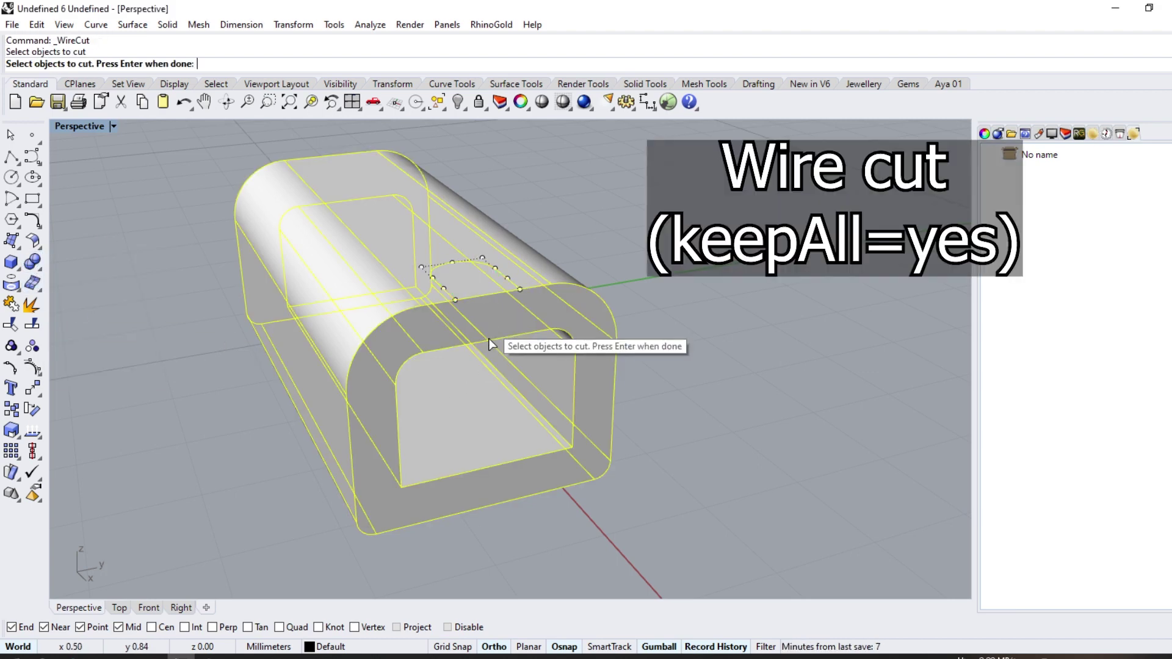
key("Return")
Cut straight down along Z with KeepAll=Yes, setting both cut depth points
left_click(262, 64)
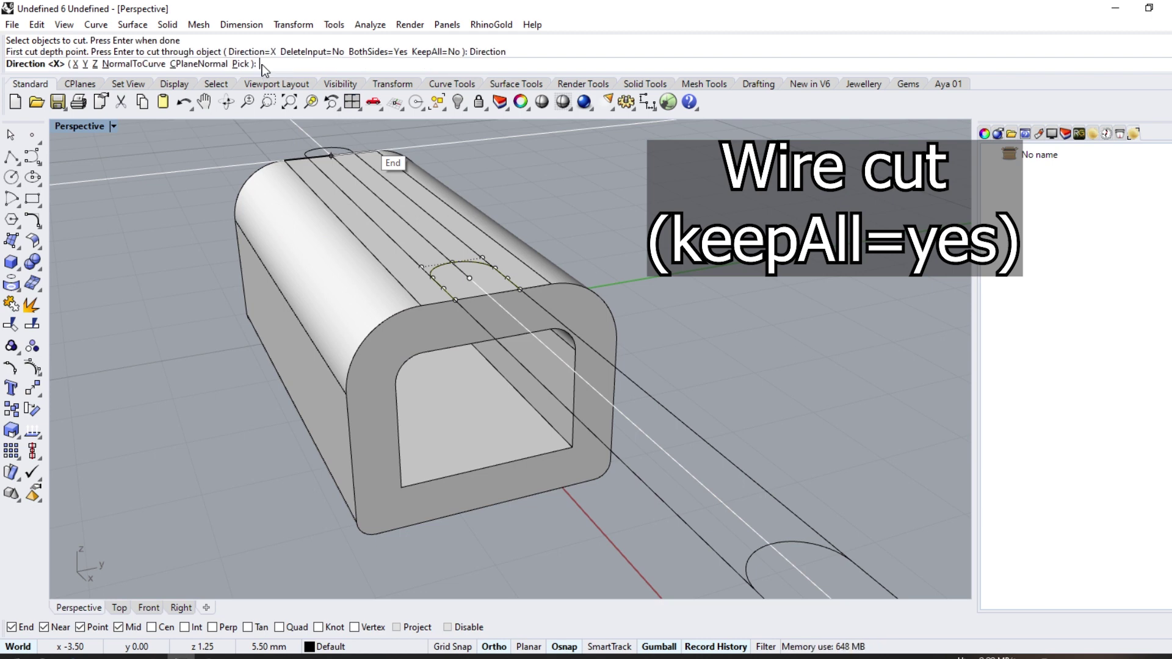
left_click(92, 63)
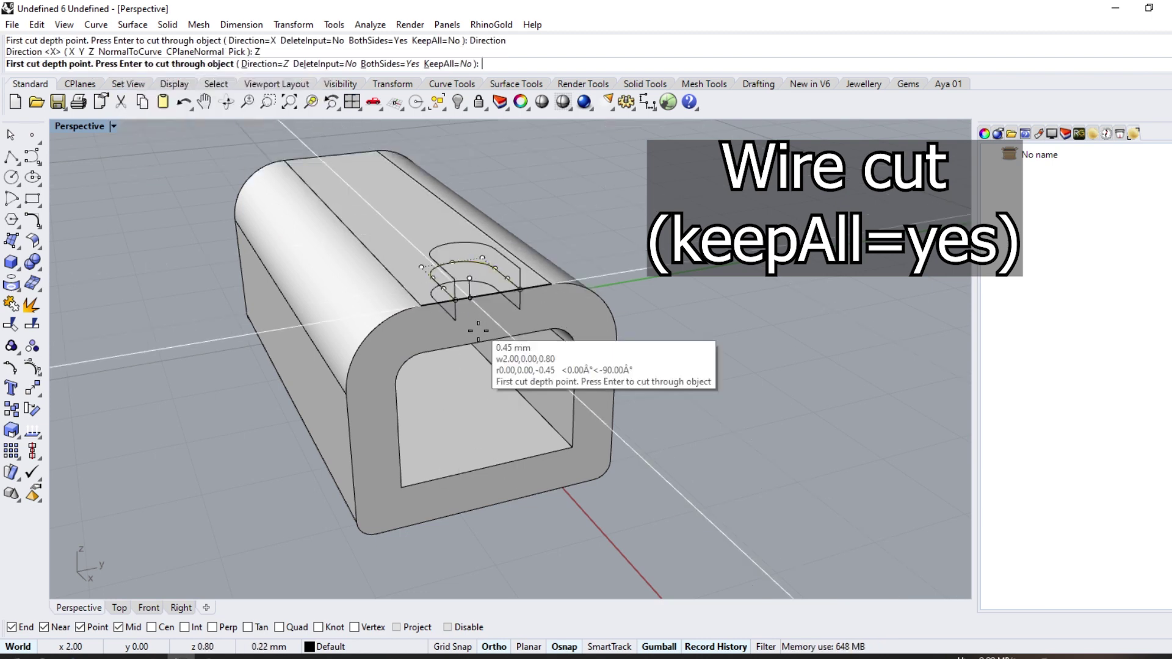
left_click(457, 64)
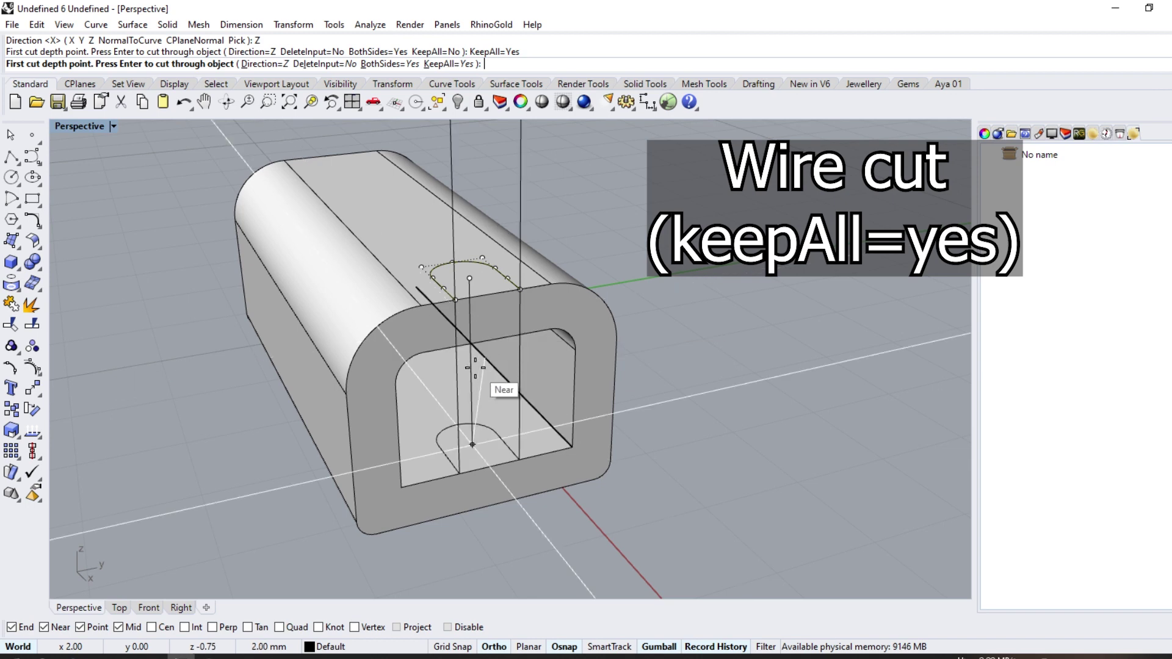
scroll(474, 368, "up", 3)
scroll(492, 335, "up", 3)
left_click(488, 262)
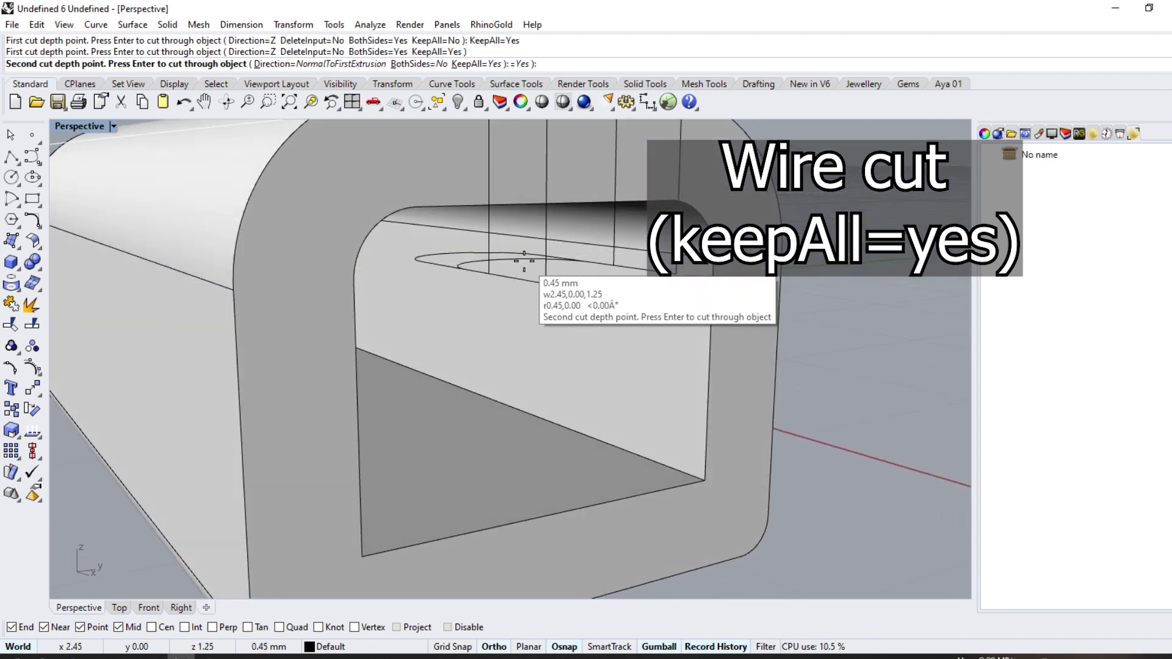
scroll(524, 261, "down", 5)
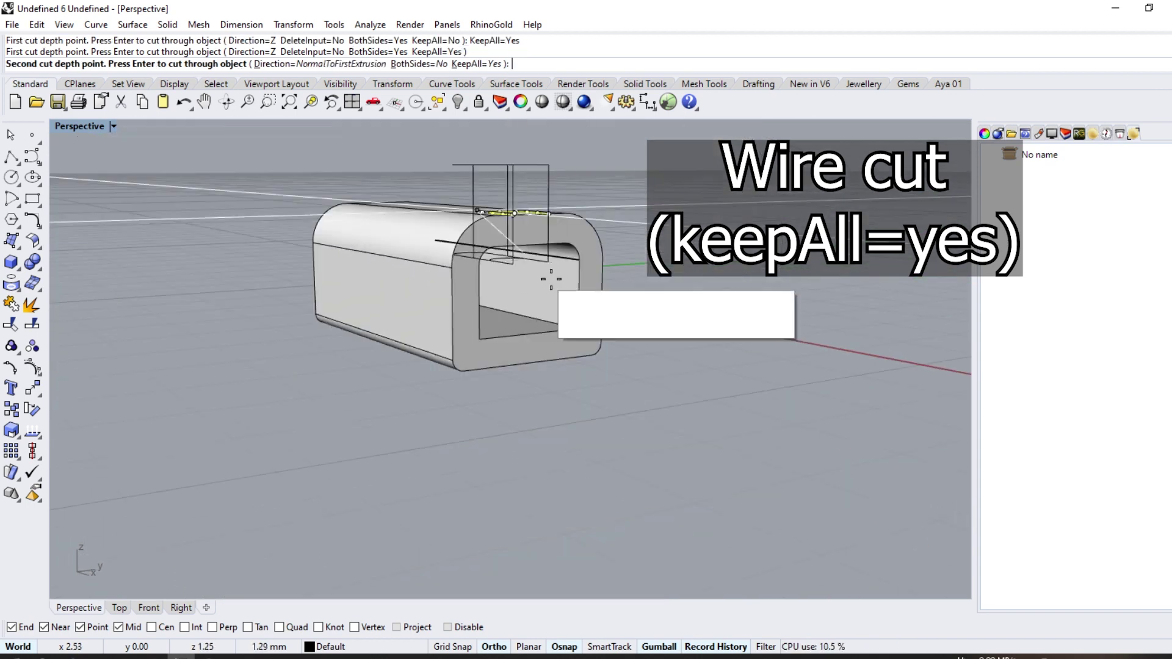
left_click(495, 226)
Move the cut-out piece far to the right along X
right_click_drag(510, 221, 592, 269)
scroll(562, 251, "up", 3)
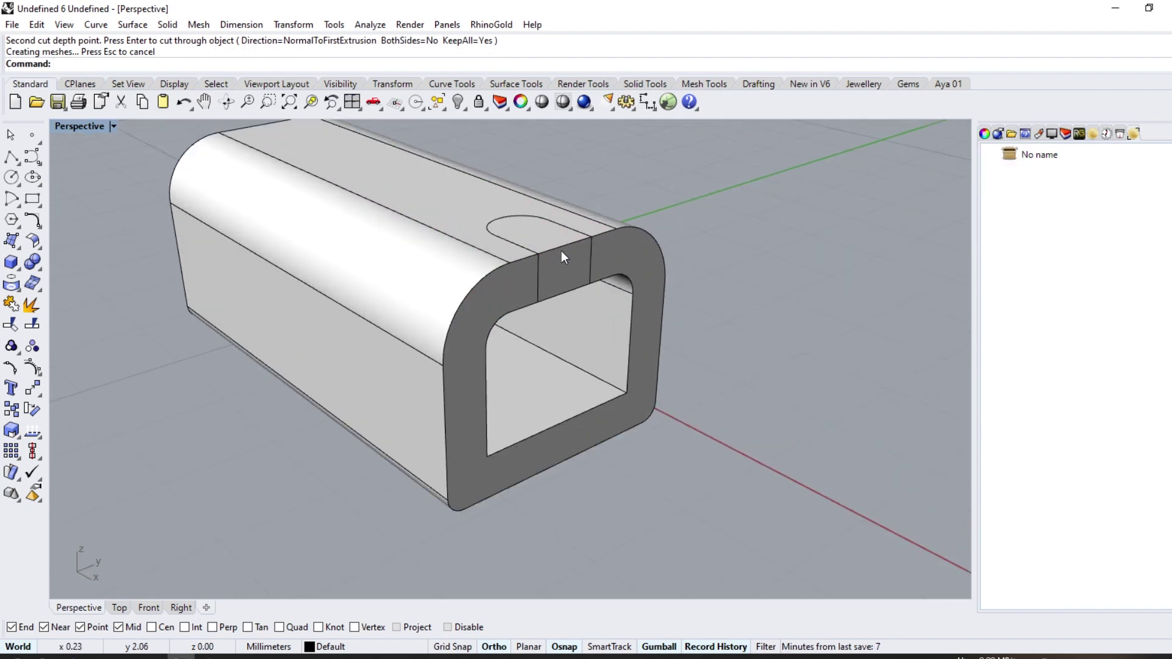
left_click(561, 256)
scroll(387, 219, "down", 3)
left_click_drag(473, 235, 744, 302)
Undo the move so the cut-out piece returns into the tube's slot
key("Escape")
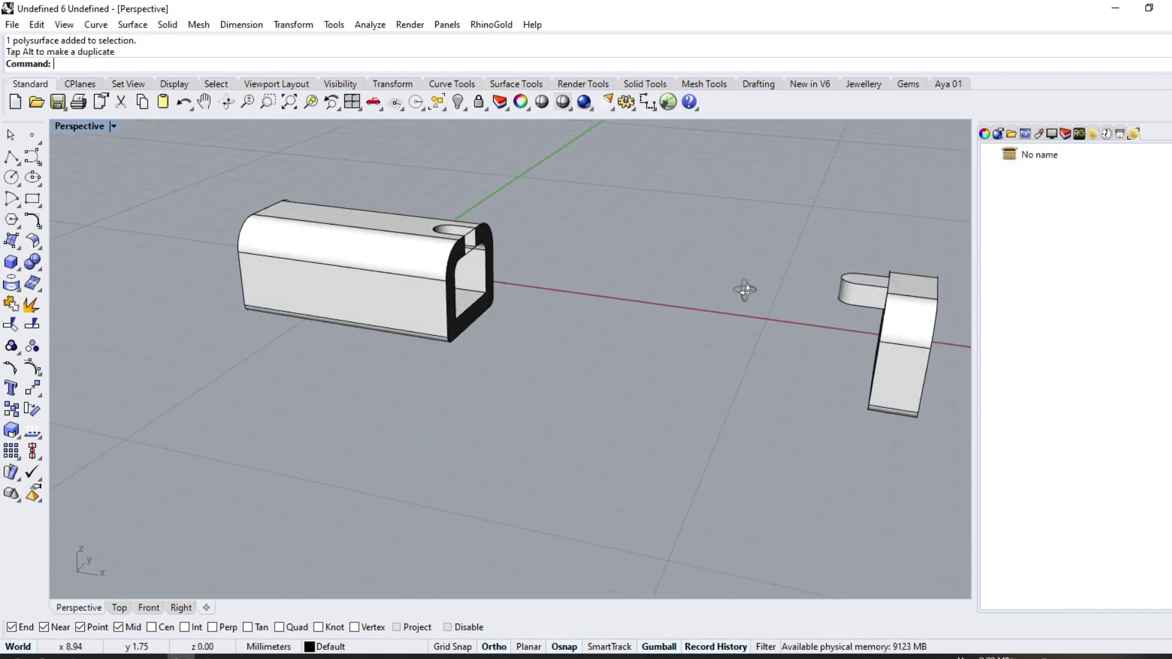
right_click_drag(744, 290, 798, 348)
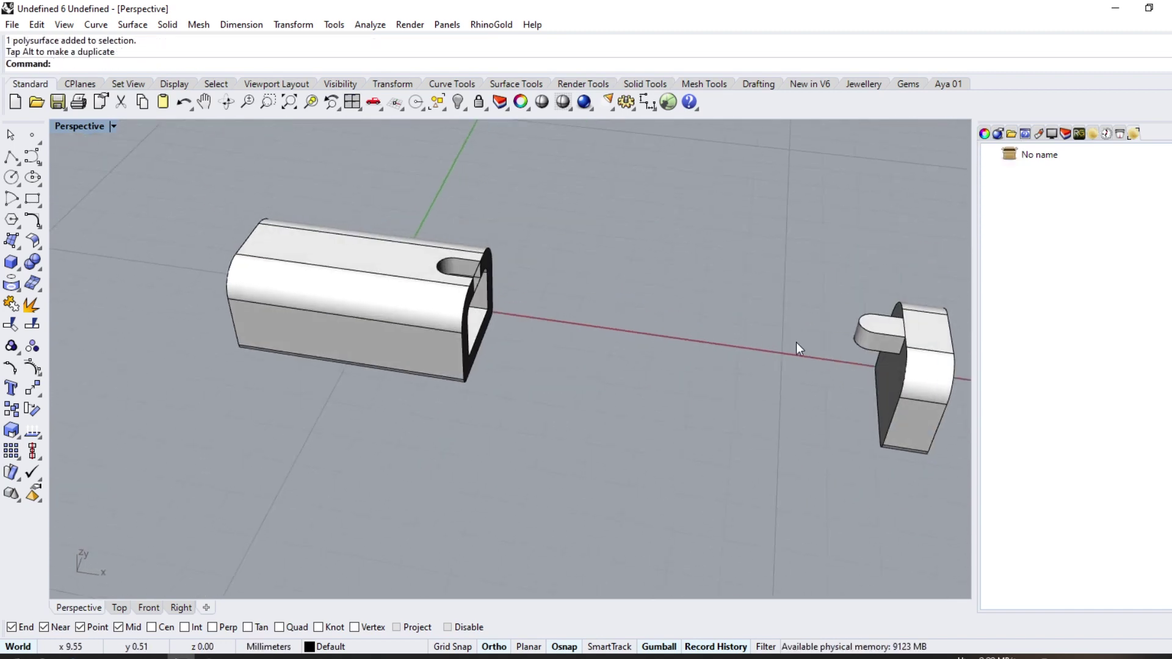
left_click(183, 103)
scroll(436, 273, "up", 2)
In Top view, shrink the cut-out piece slightly with a uniform gumball 3D scale
left_click(117, 608)
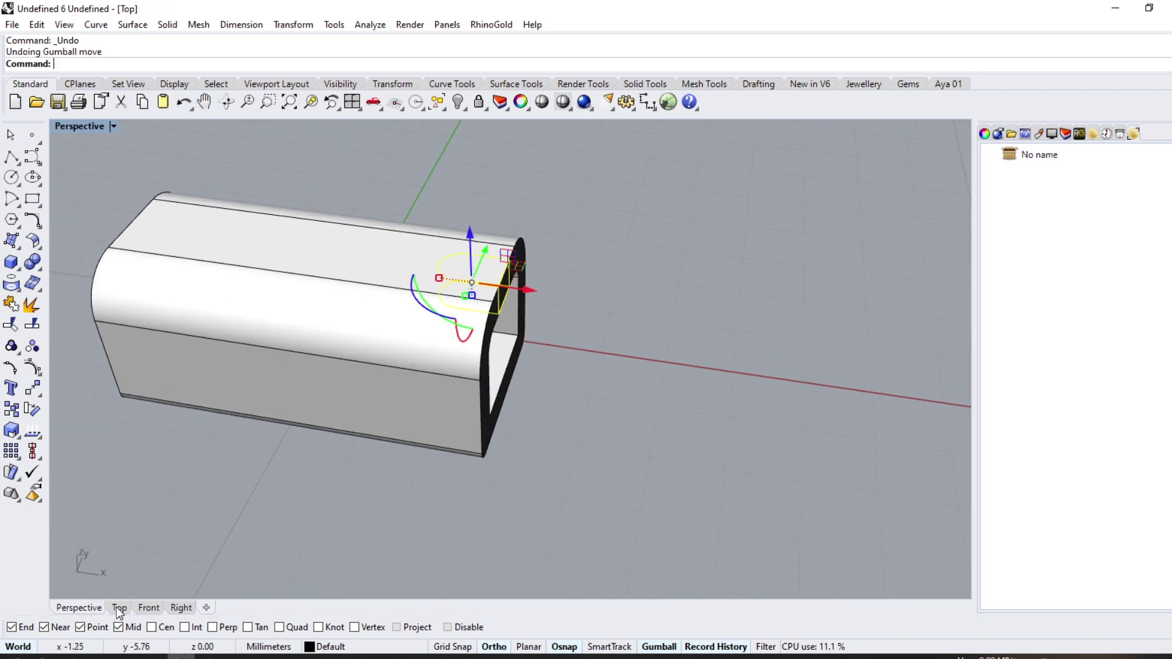
scroll(575, 347, "up", 2)
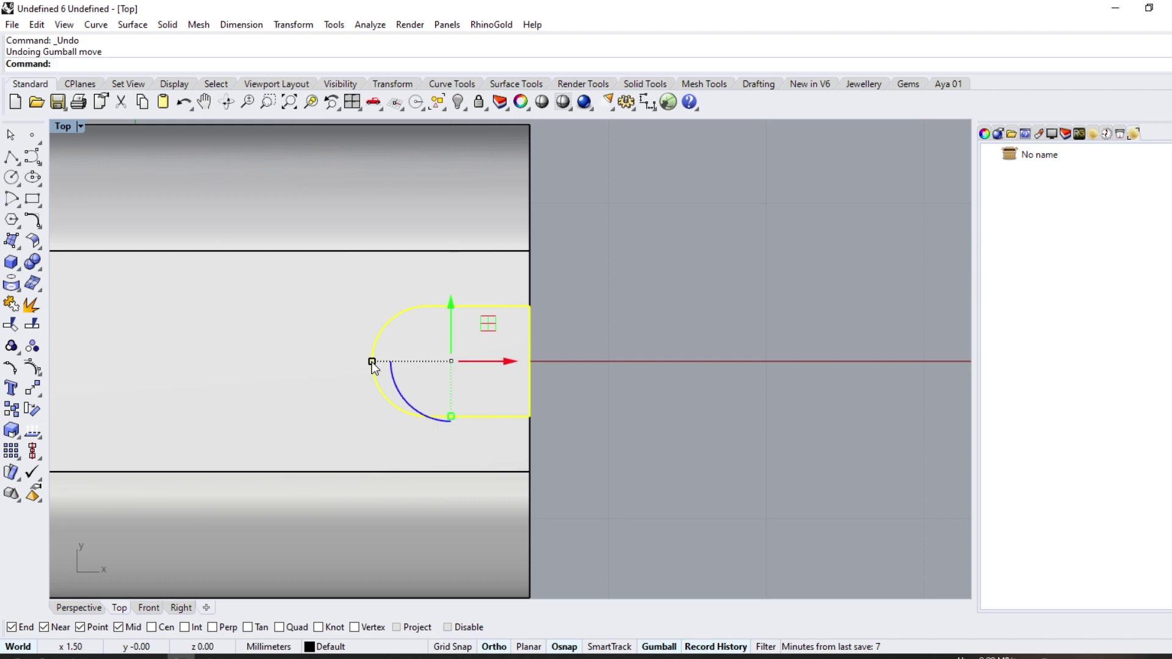
left_click_drag(371, 361, 376, 361)
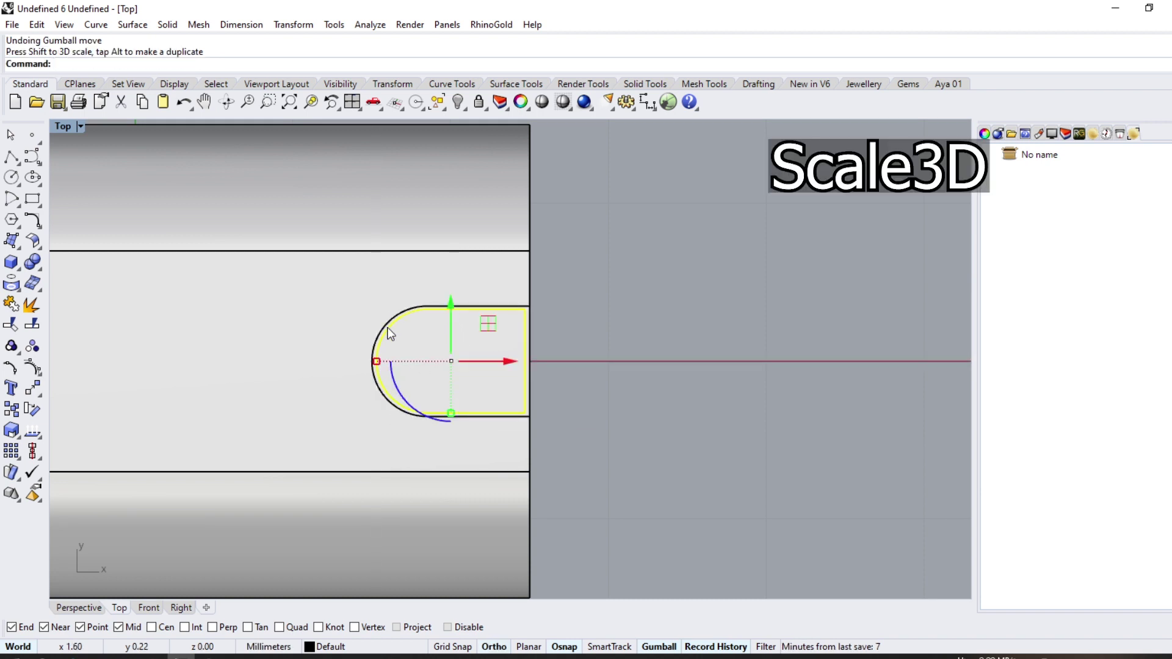
scroll(496, 303, "up", 5)
left_click(694, 287)
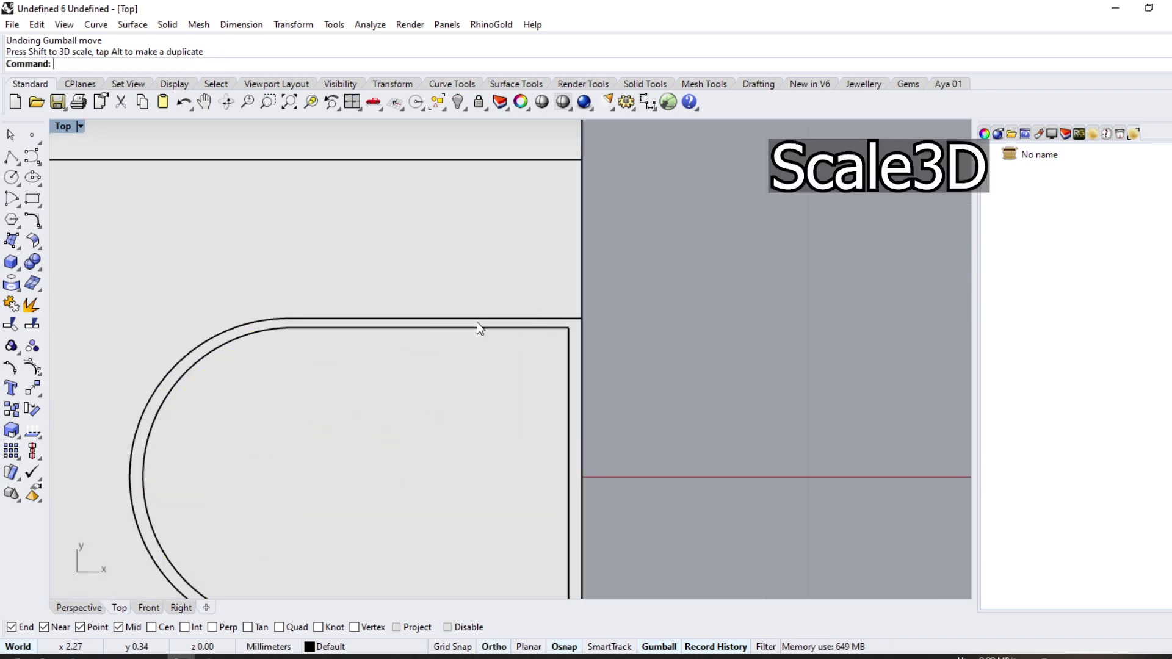
scroll(427, 317, "down", 3)
In Perspective, stretch the piece's height with a gumball 1D scale
left_click(366, 448)
left_click(79, 607)
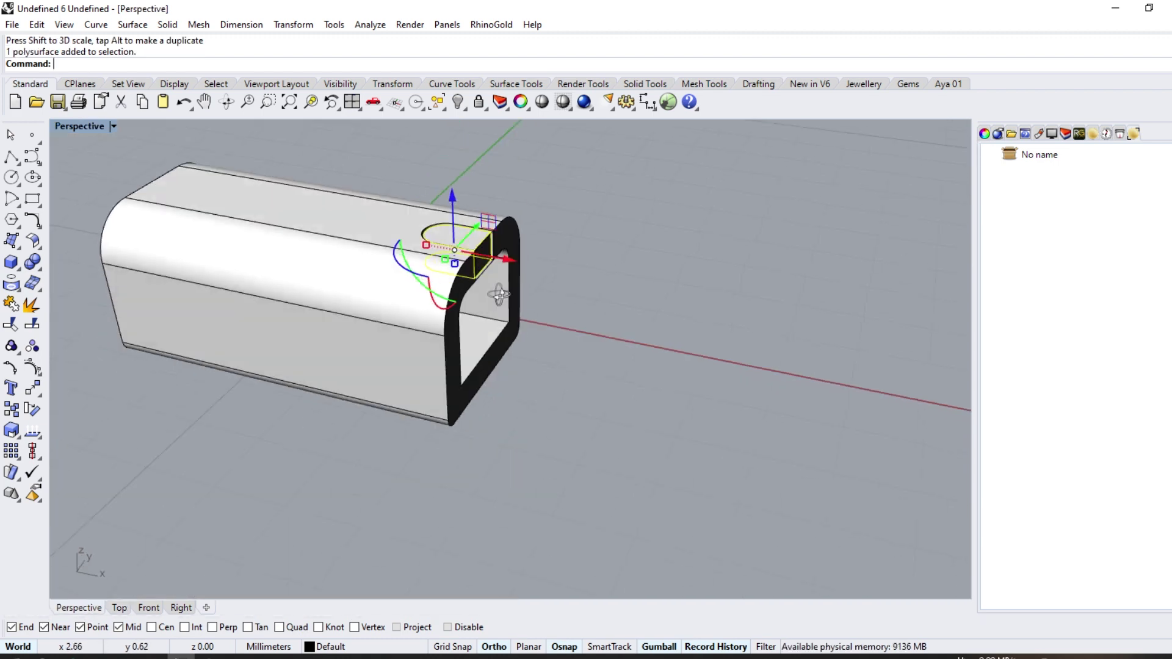
scroll(602, 336, "up", 5)
scroll(488, 293, "down", 5)
scroll(510, 309, "up", 5)
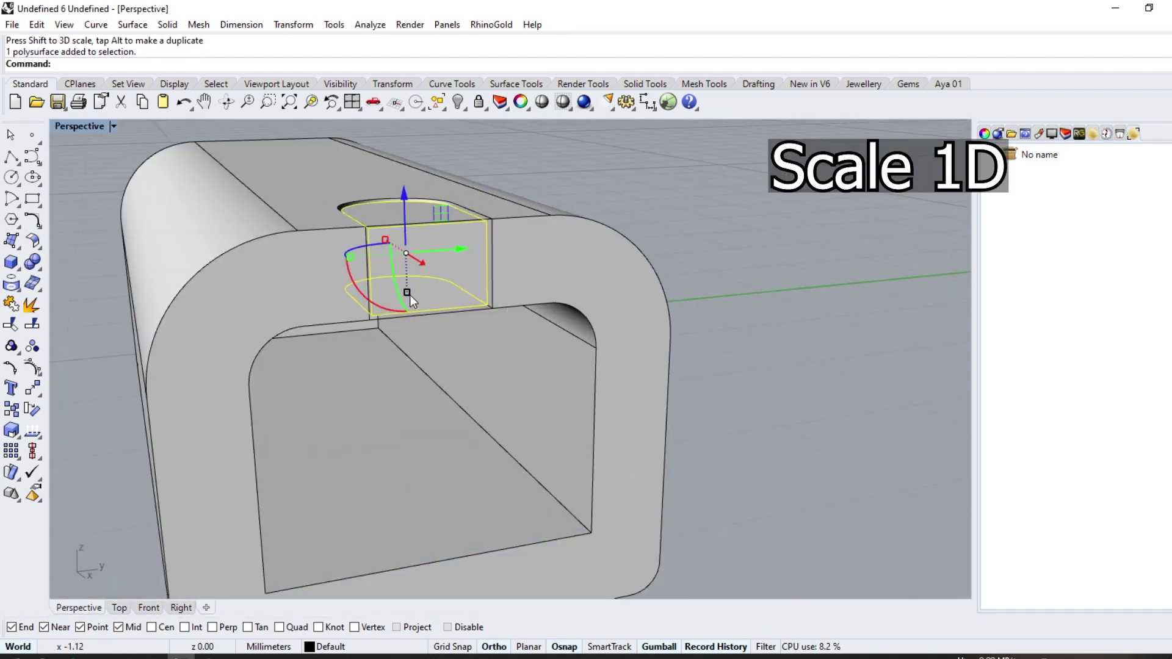
left_click_drag(408, 294, 416, 334)
right_click_drag(416, 335, 454, 363)
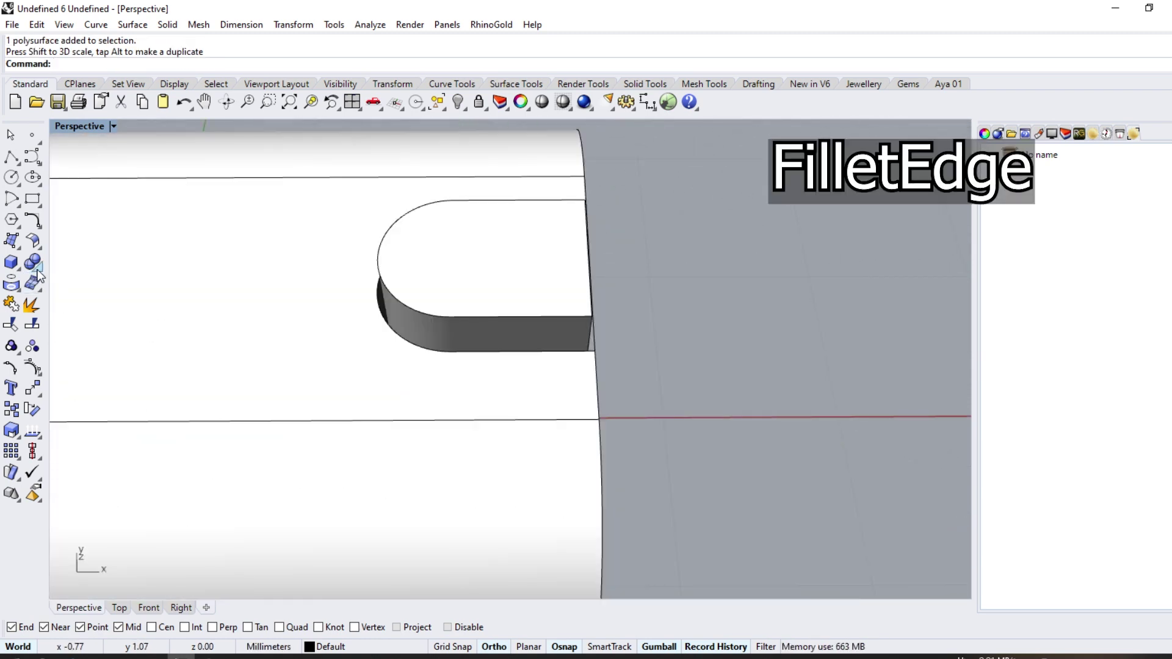
Fillet the cut-out piece's top edge with a 0.1 mm radius, previewing first
left_click(38, 269)
left_click(151, 294)
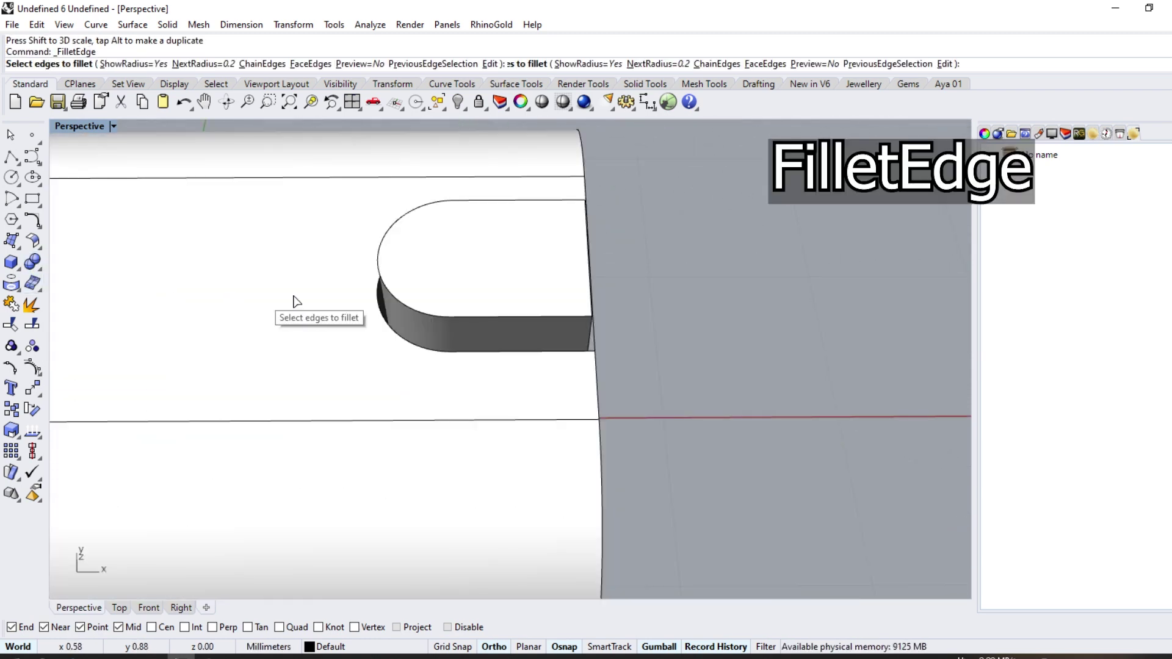
left_click(427, 315)
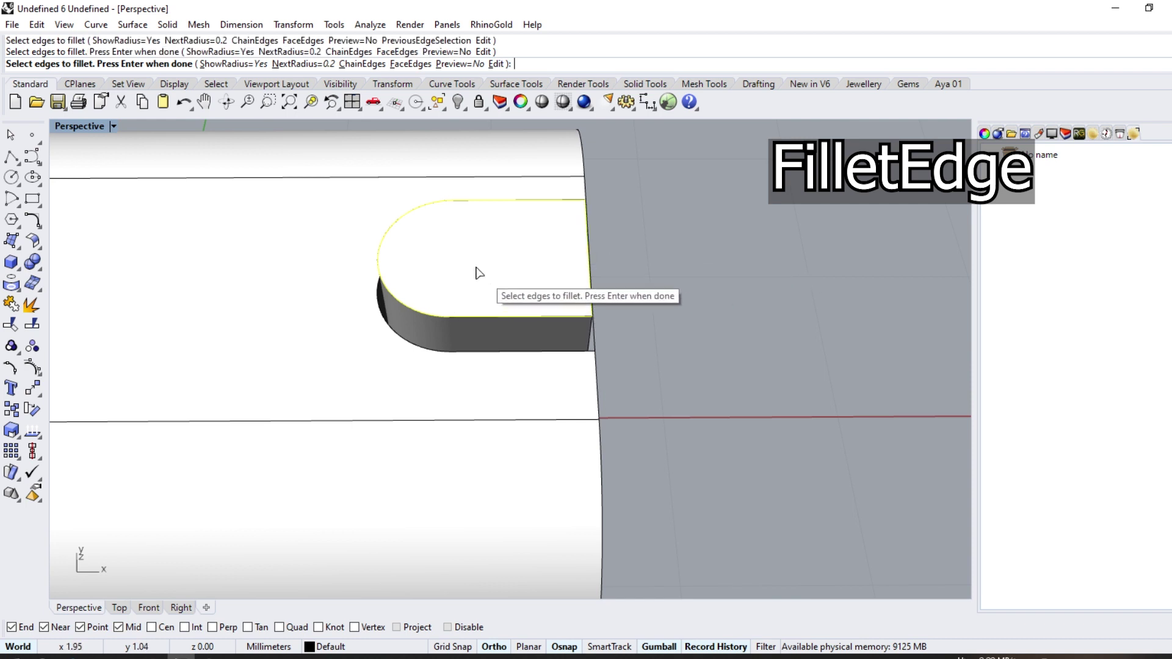
right_click_drag(476, 269, 413, 245)
key("Return")
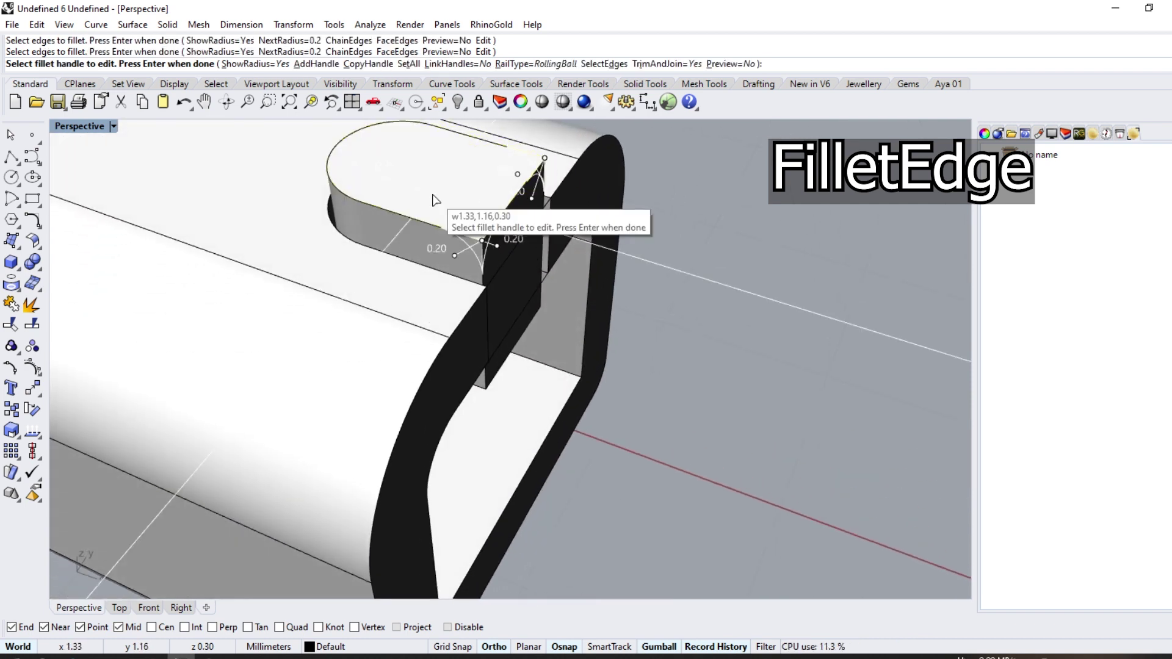
scroll(433, 200, "up", 1)
left_click(720, 64)
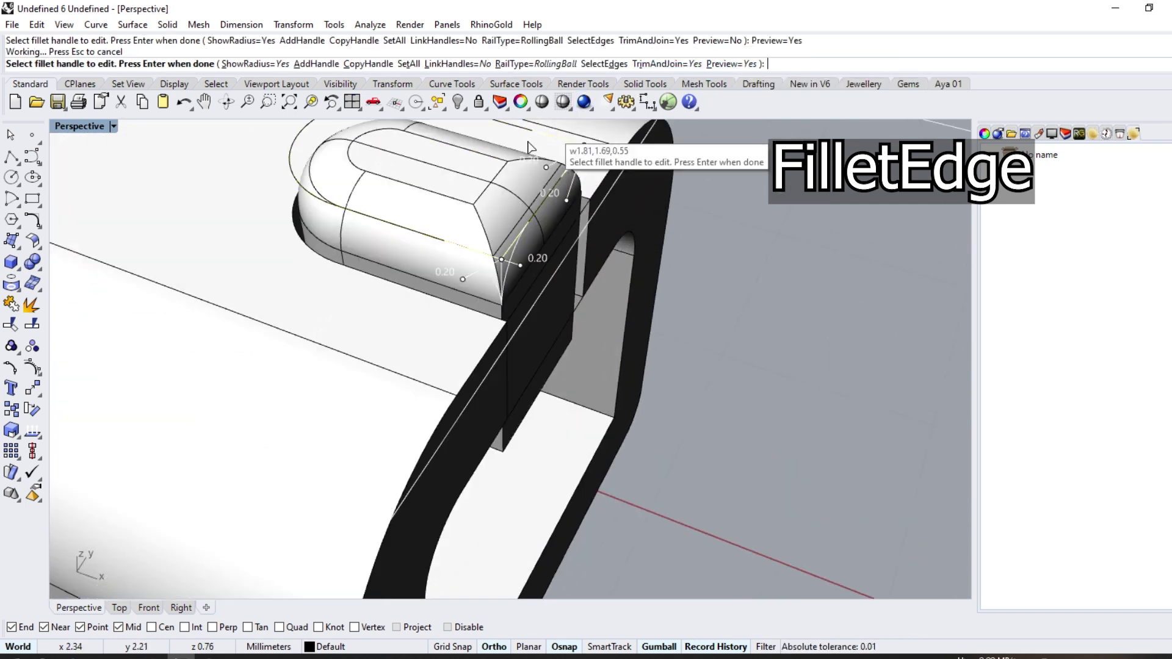
mouse_move(537, 253)
right_mouse_down()
mouse_move(454, 316)
mouse_move(427, 244)
right_mouse_up()
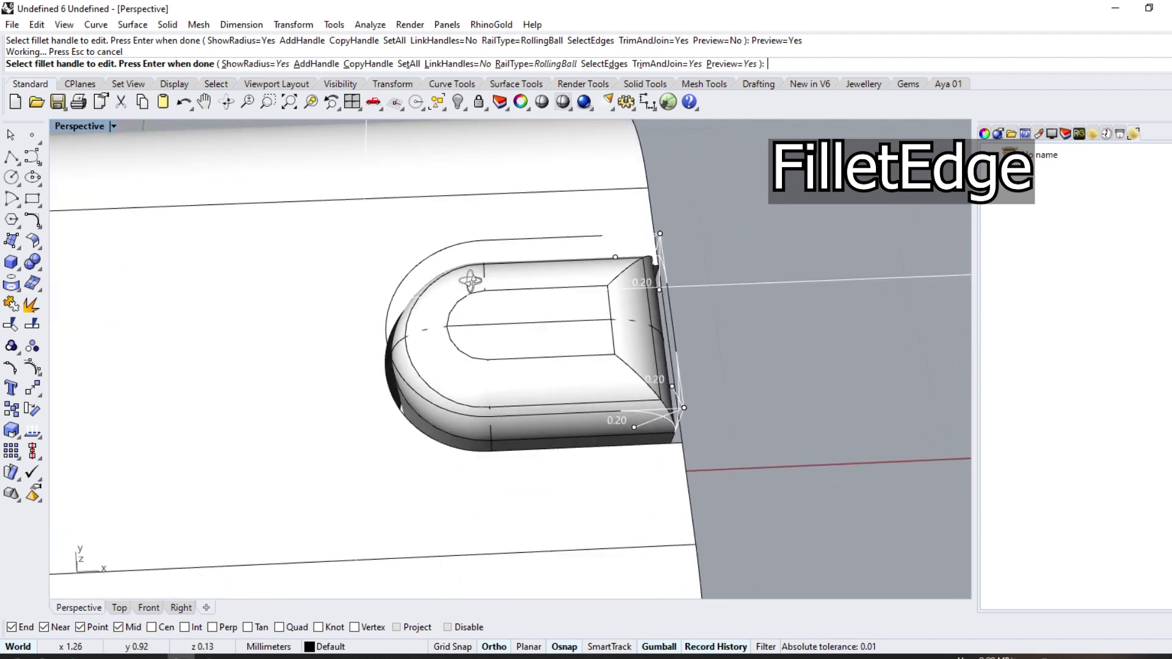
left_click(408, 65)
type("1")
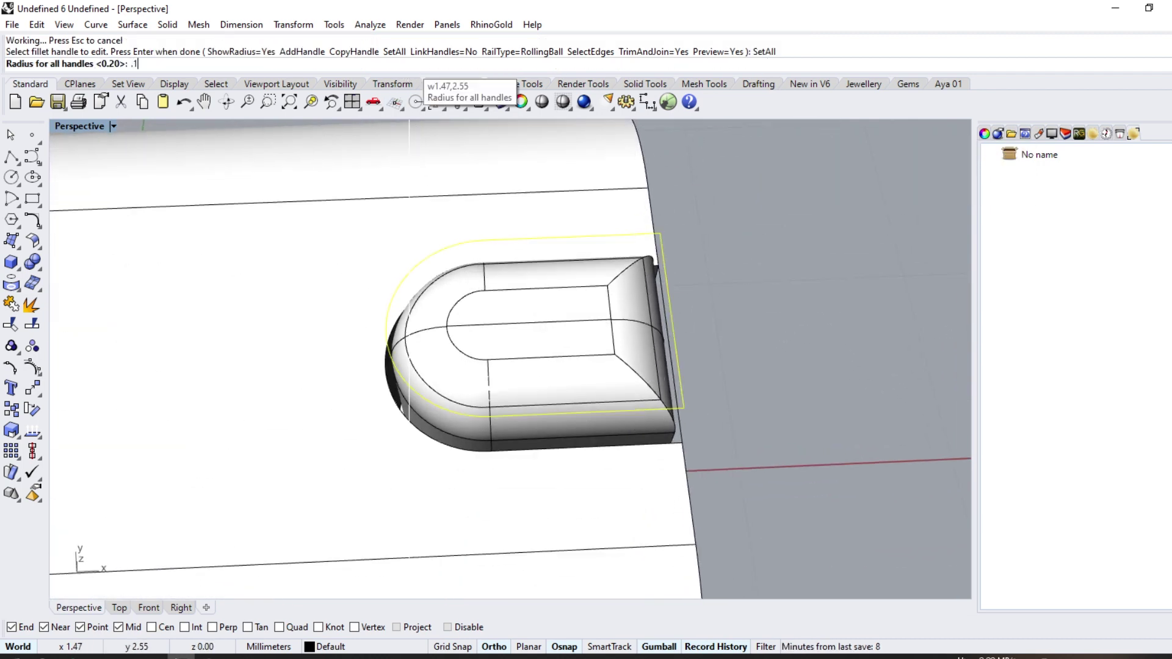
key("Return")
key("Return")
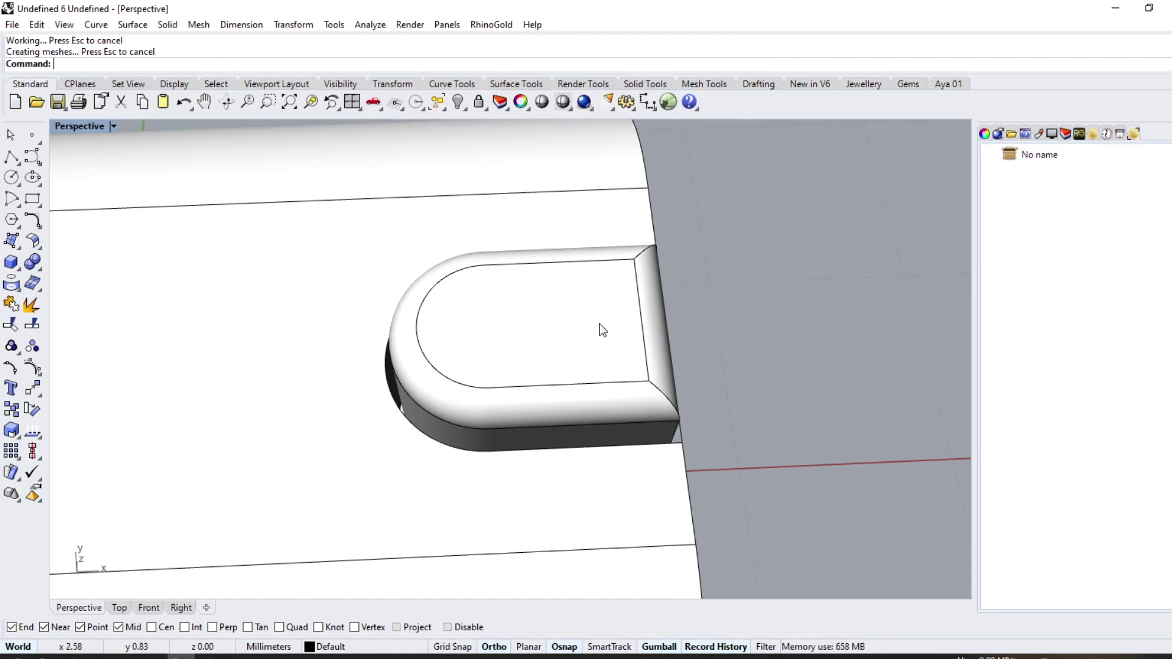
Switch to the Top view and zoom out
left_click(119, 607)
scroll(295, 349, "down", 5)
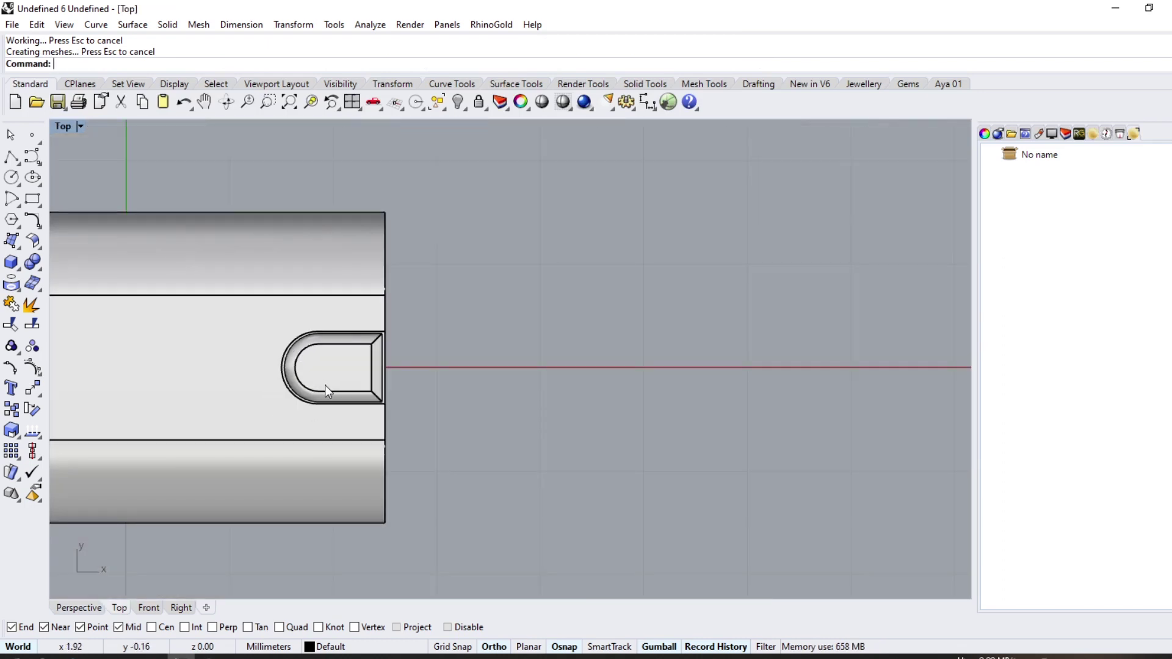
scroll(244, 384, "down", 4)
Move the filleted piece out right and show a wireframe Front view with Layer 01 current
left_click_drag(331, 371, 745, 370)
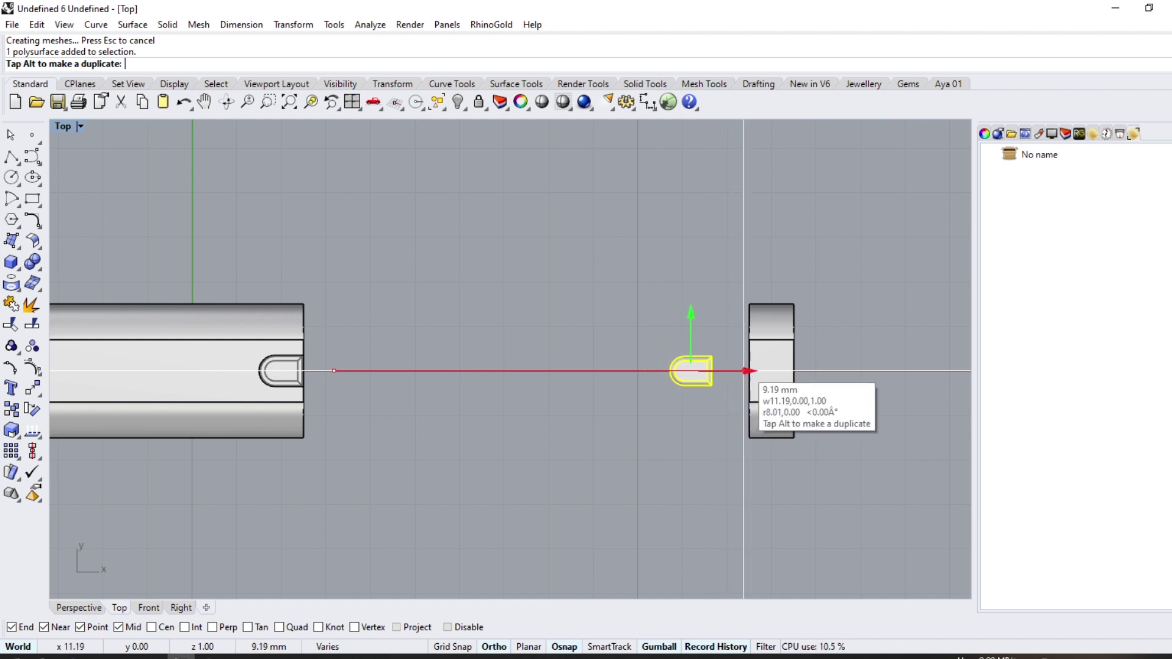
key("ctrl+F2")
key("ctrl+alt+w")
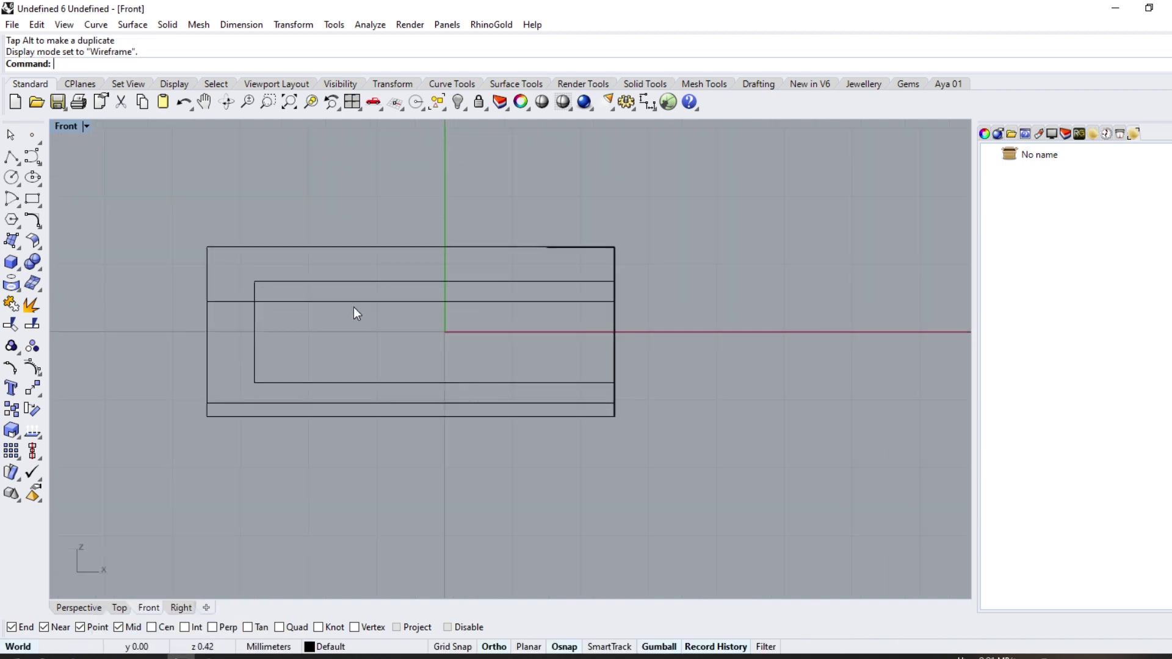
left_click(1057, 134)
left_click(1034, 204)
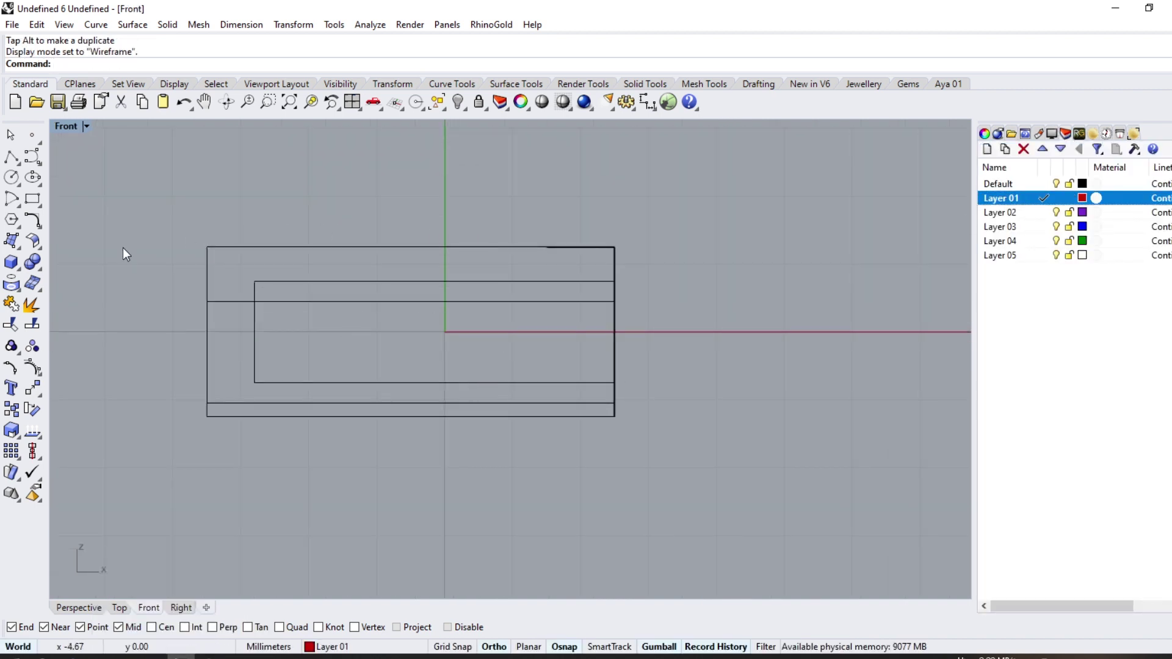
Draw a 6.05 mm horizontal line across the body's lower part and nudge it down
left_click(19, 165)
scroll(489, 361, "up", 1)
scroll(488, 361, "up", 1)
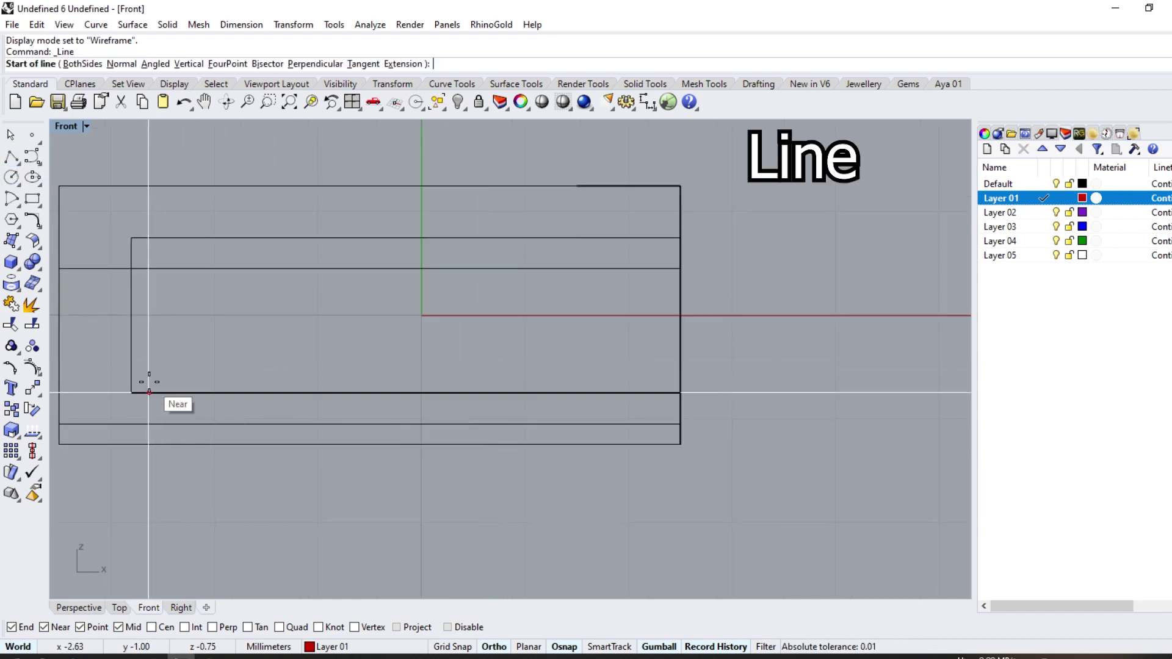
left_click(146, 377)
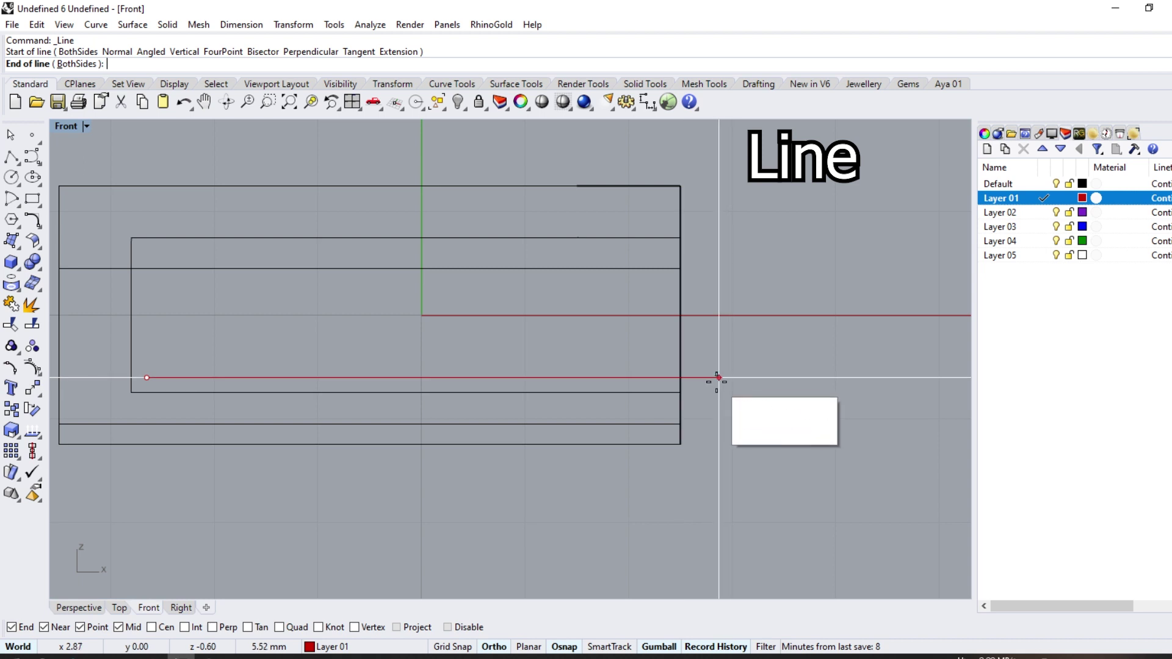
left_click(763, 378)
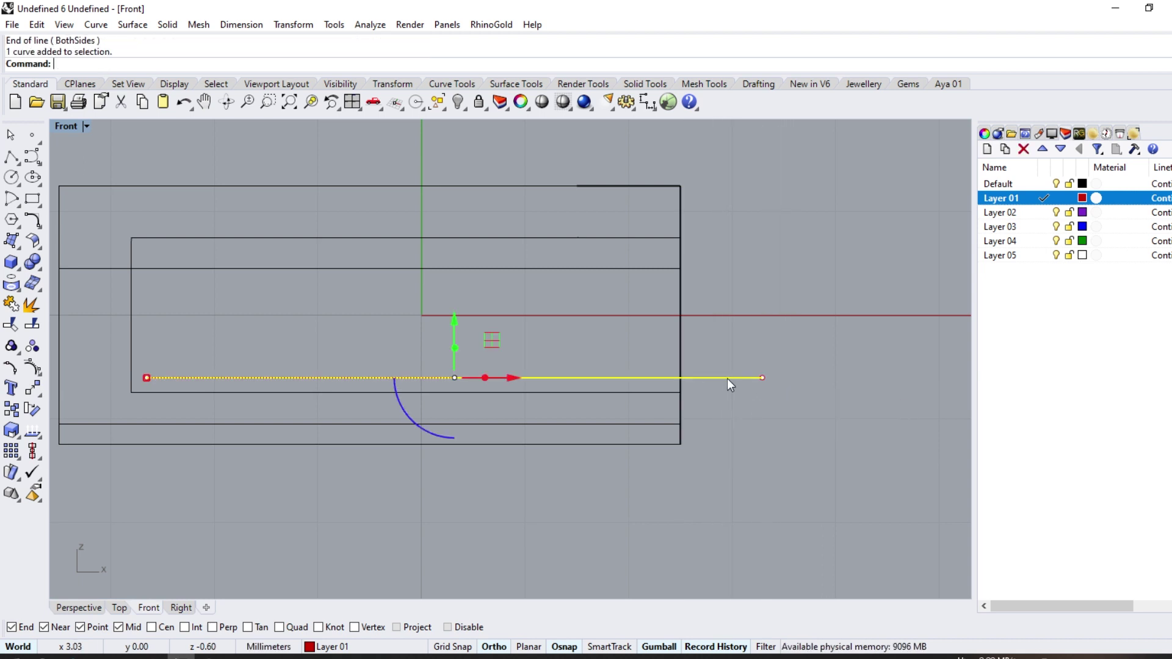
left_click_drag(453, 317, 459, 325)
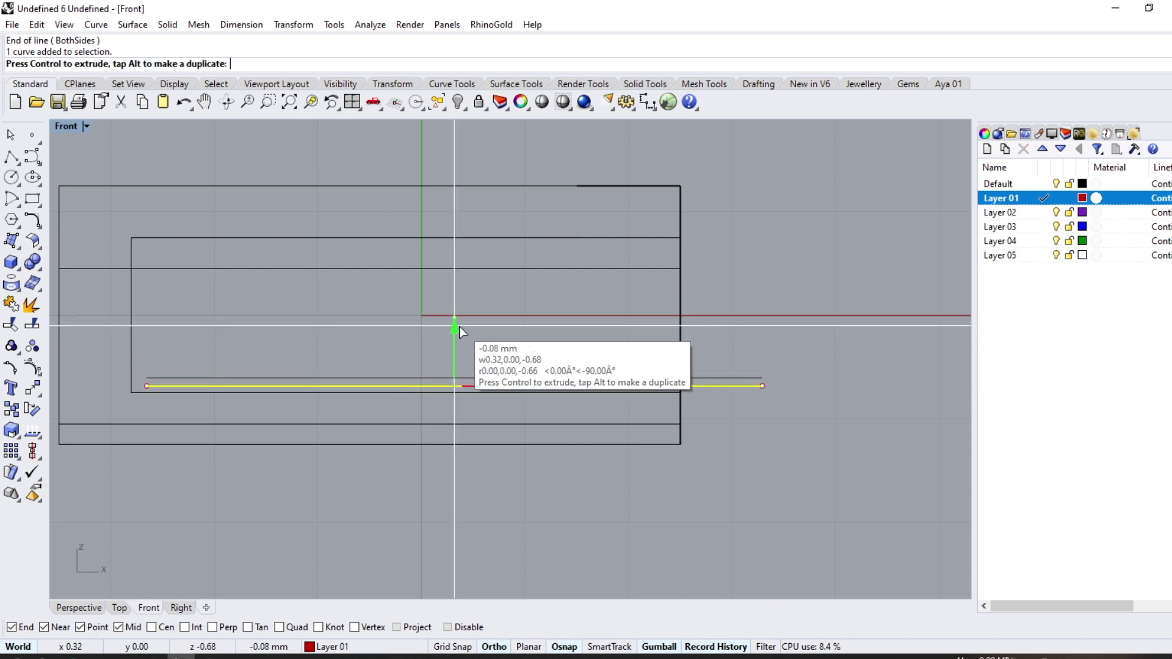
Offset the line 1.2 mm upward to make a parallel copy
left_click(42, 226)
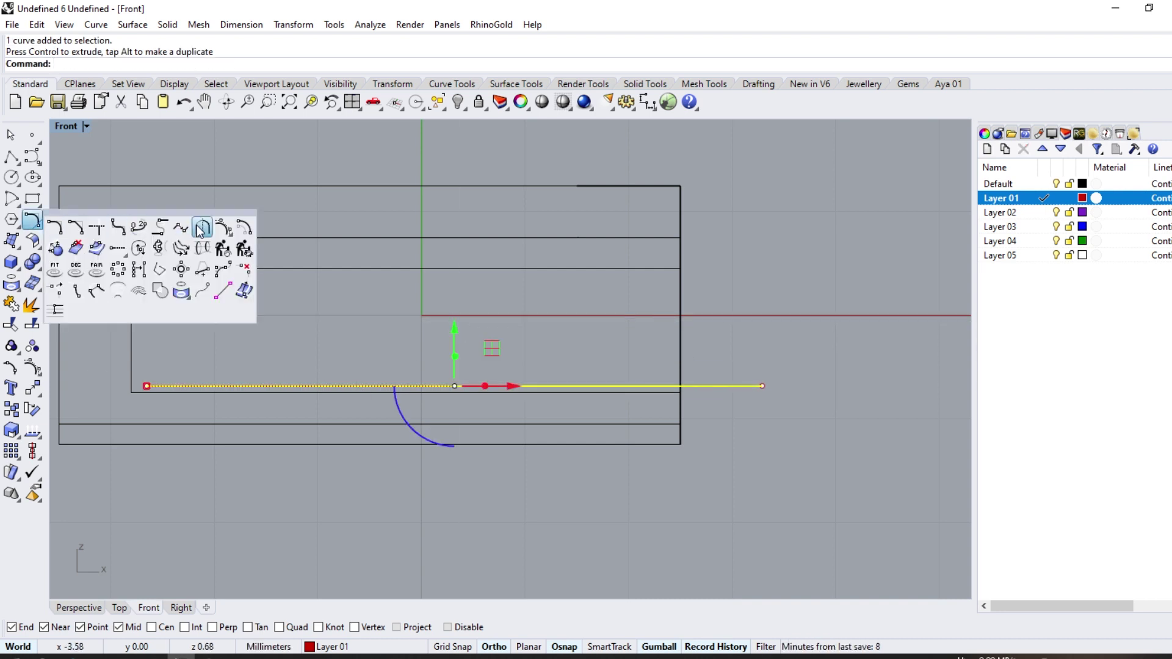
left_click(244, 227)
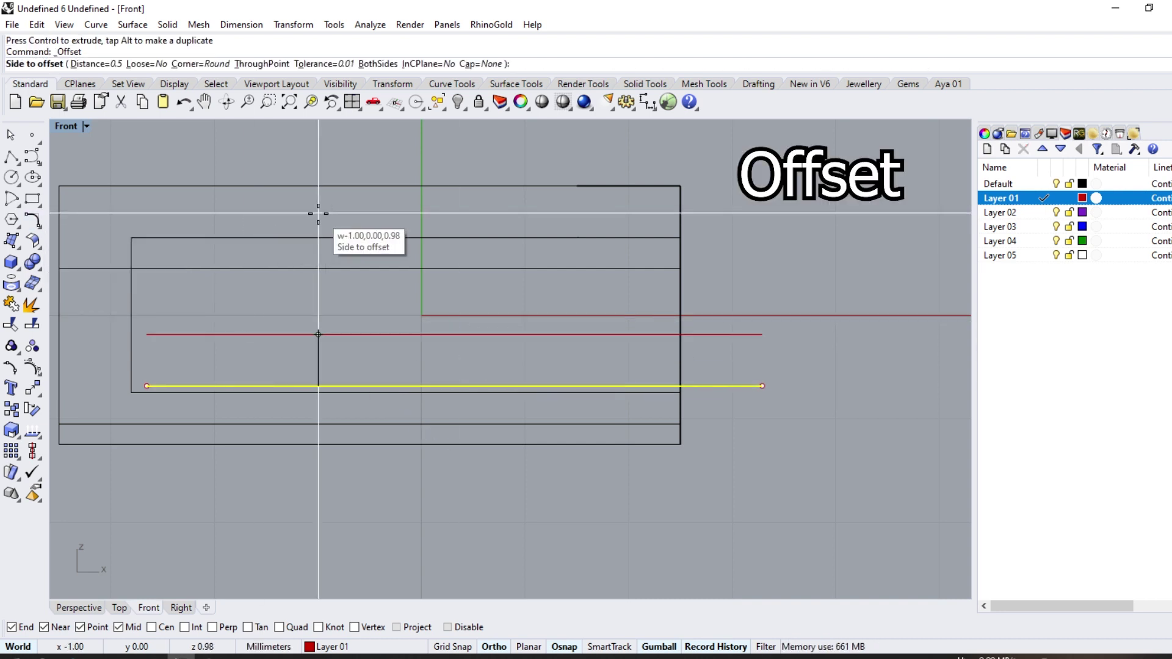
type("1.2")
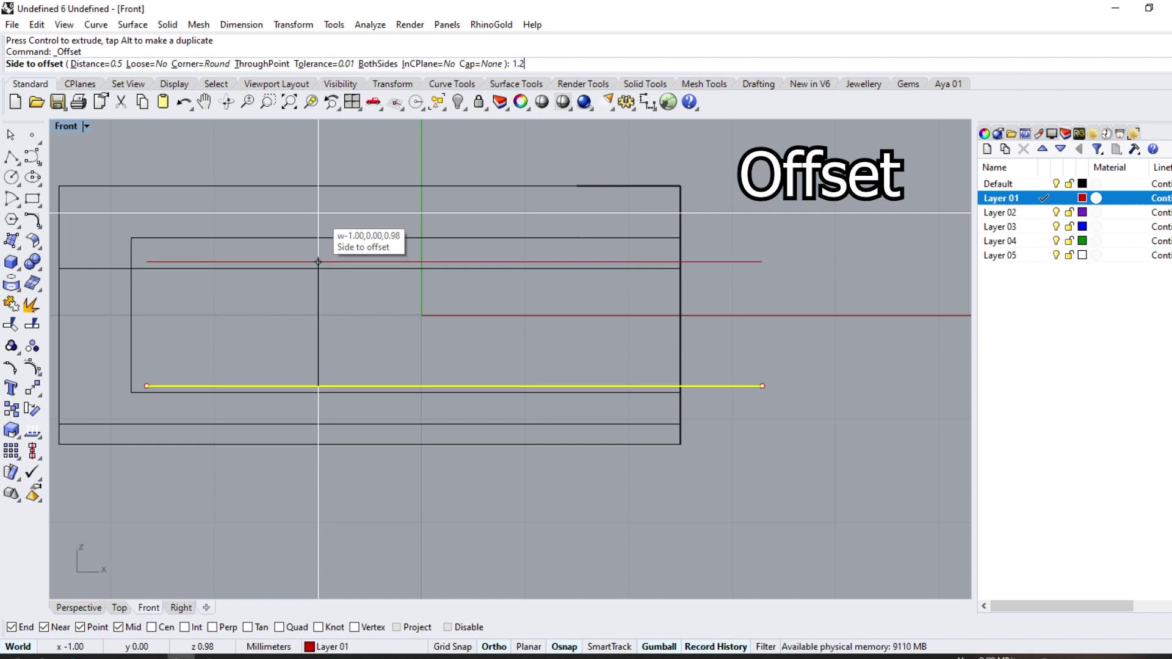
left_click(318, 262)
left_click_drag(811, 285, 249, 243)
left_click(900, 299)
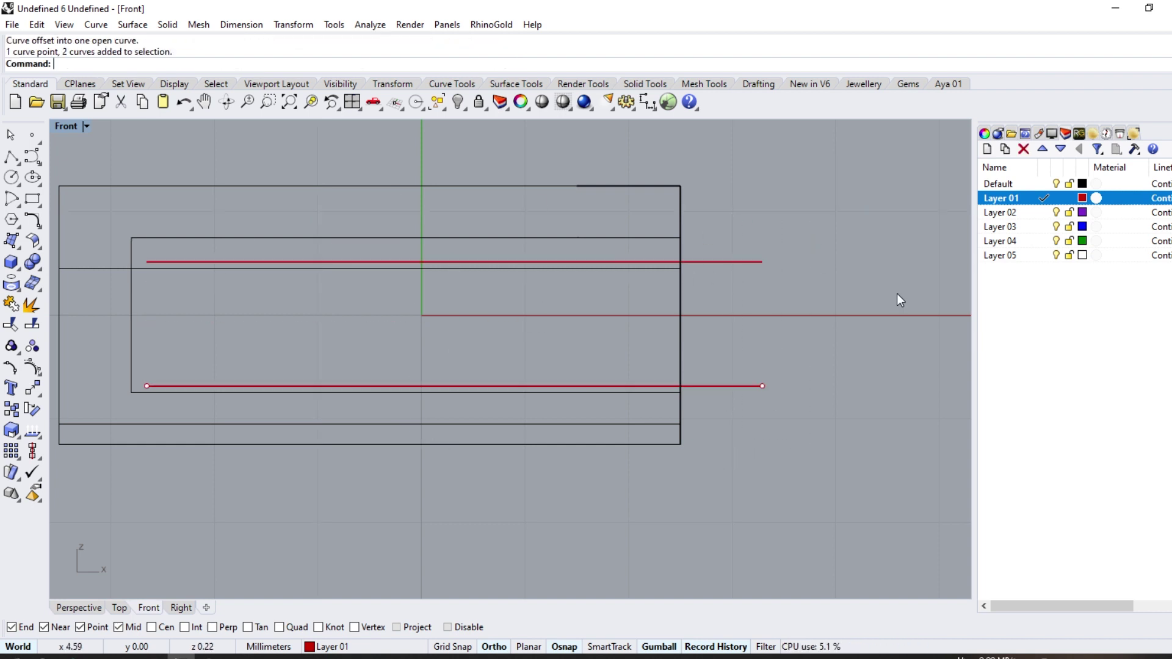
Round the lines' left ends with a tangent arc and trim the stubs beyond it
left_click(32, 219)
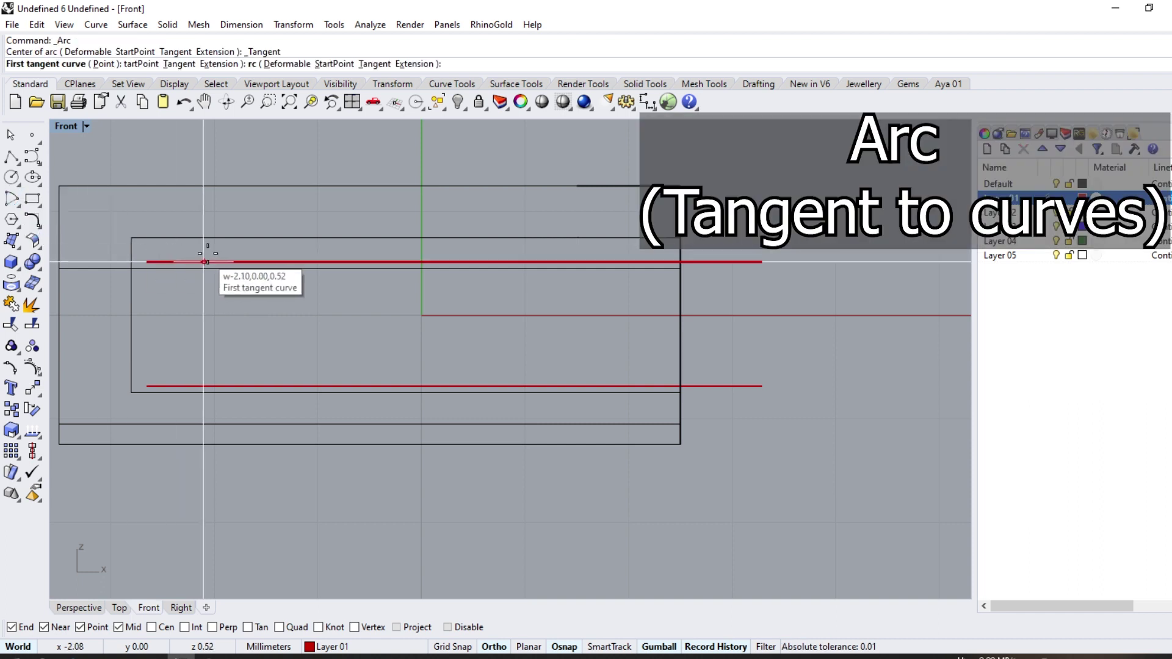
left_click(238, 262)
left_click(236, 386)
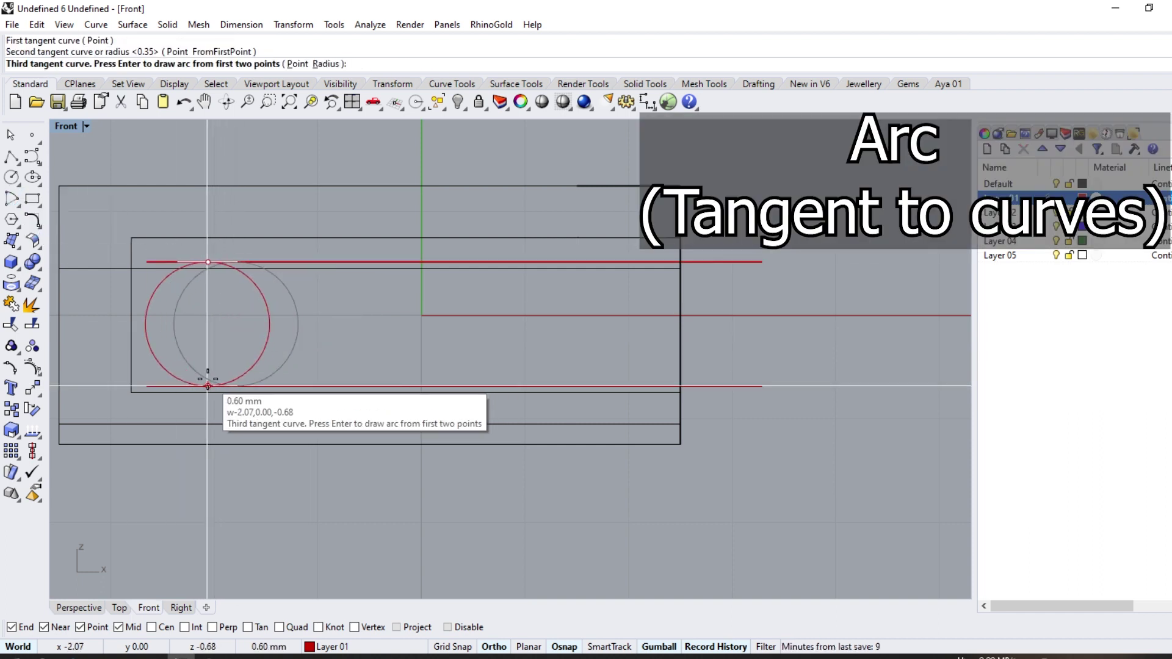
key("Return")
left_click(94, 368)
left_click(141, 358)
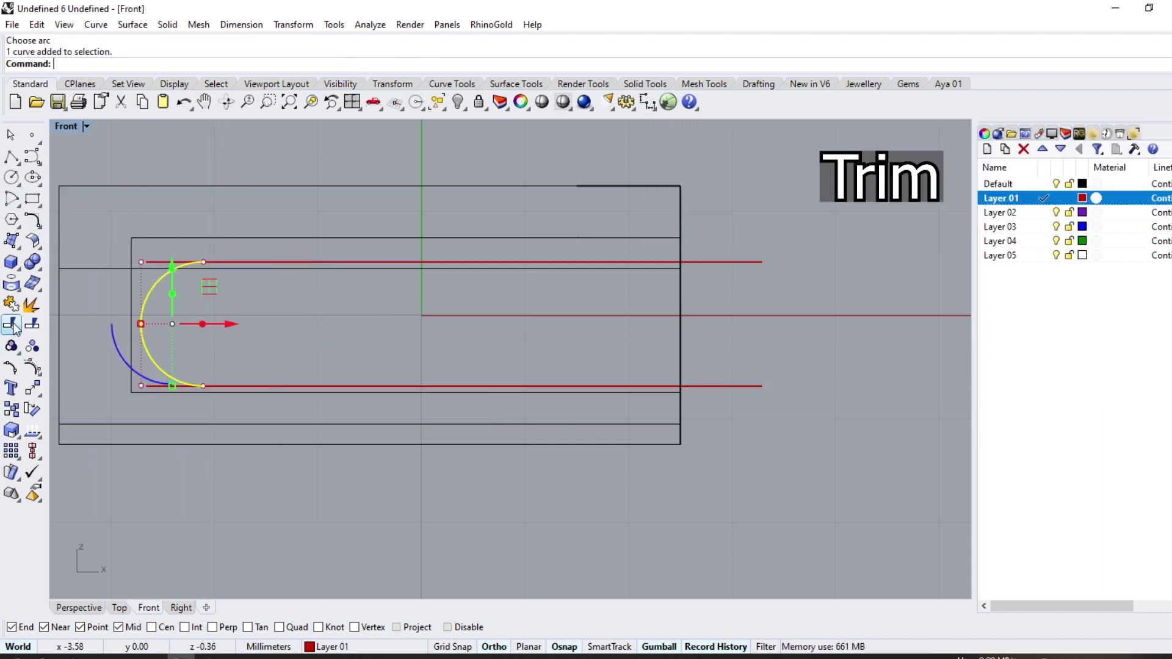
left_click(11, 324)
left_click(162, 383)
key("Return")
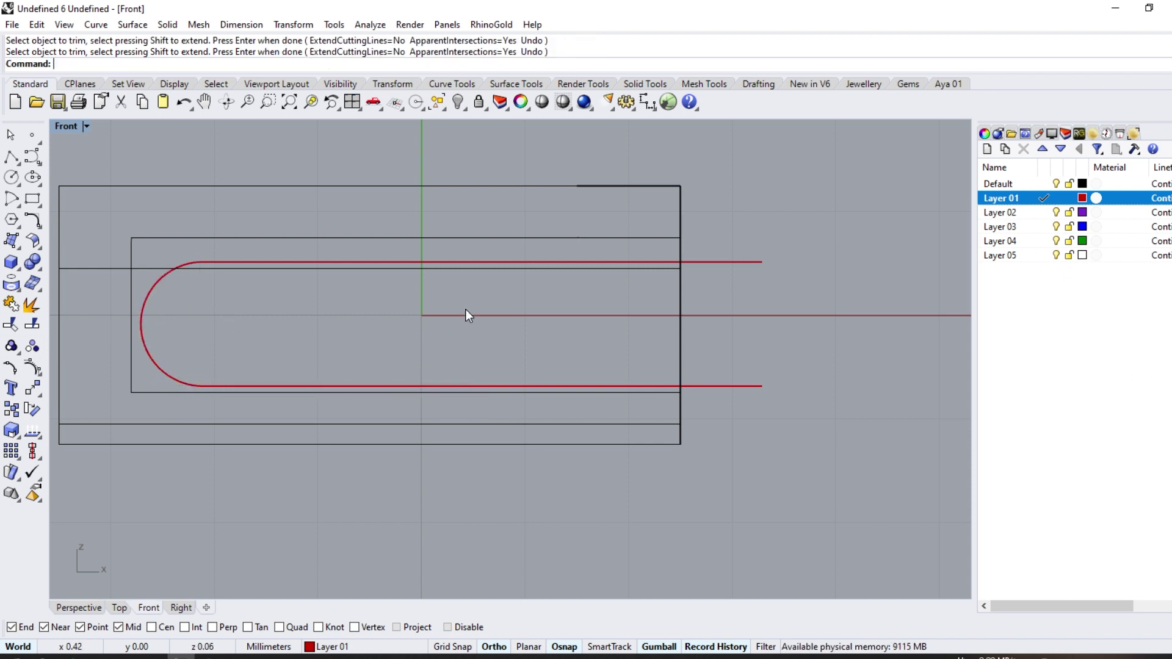
Join the two lines and the arc into one U-shaped curve
left_click(208, 263)
left_click(179, 272, "shift")
left_click(197, 365, "shift")
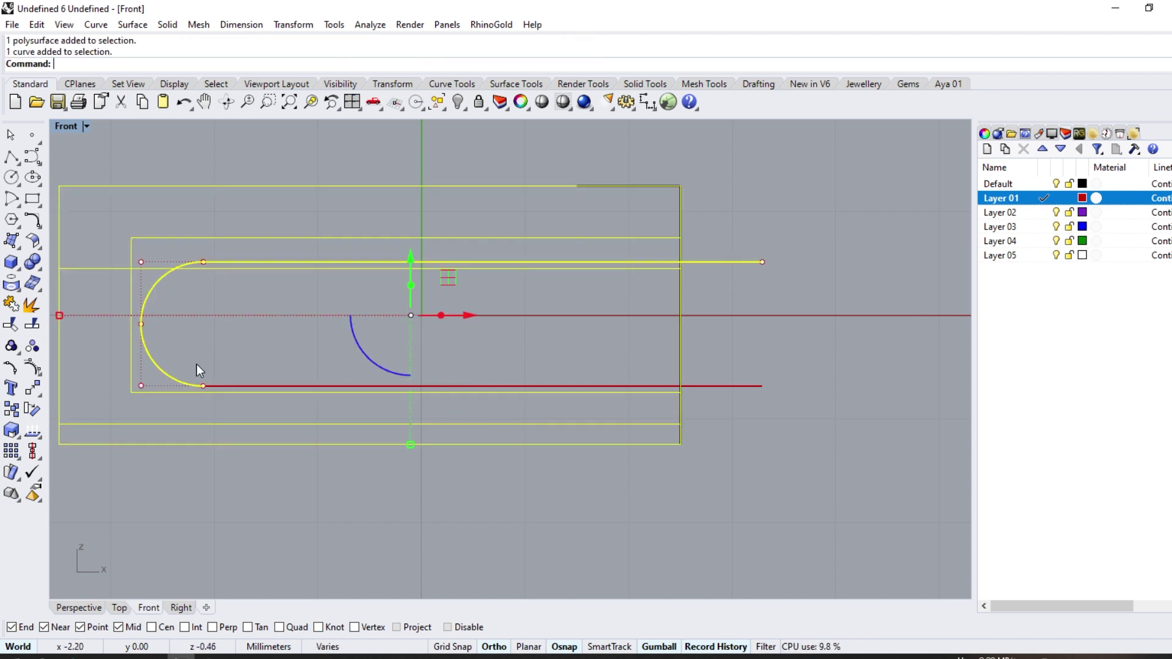
left_click(110, 271, "ctrl")
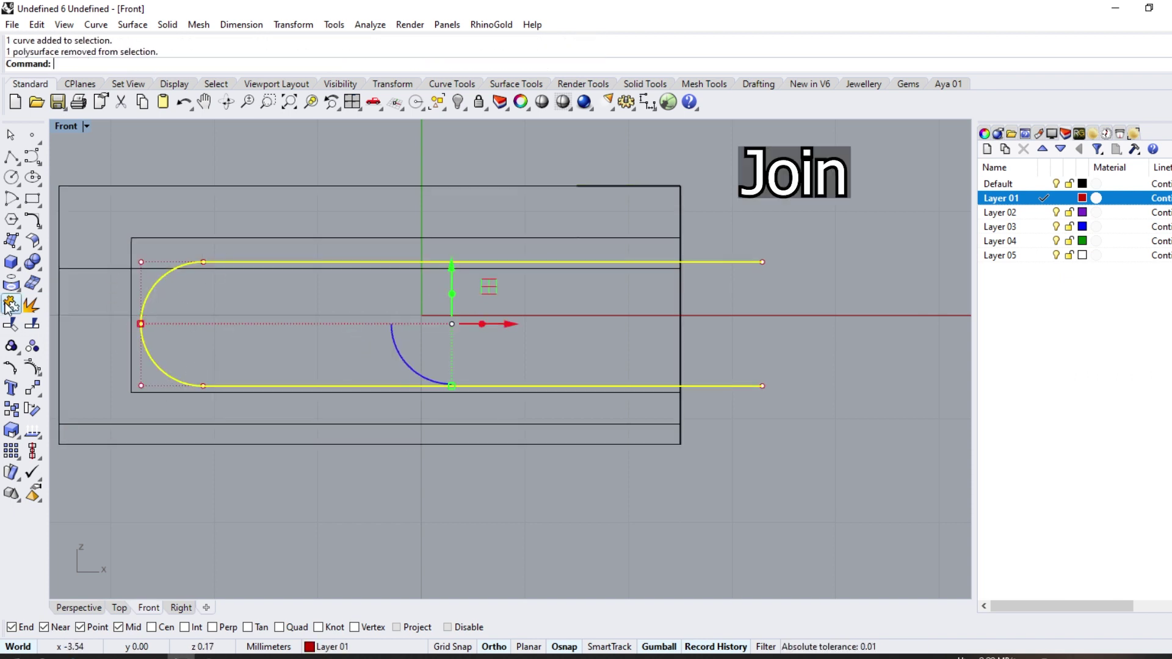
key("ctrl+z")
left_click(370, 261)
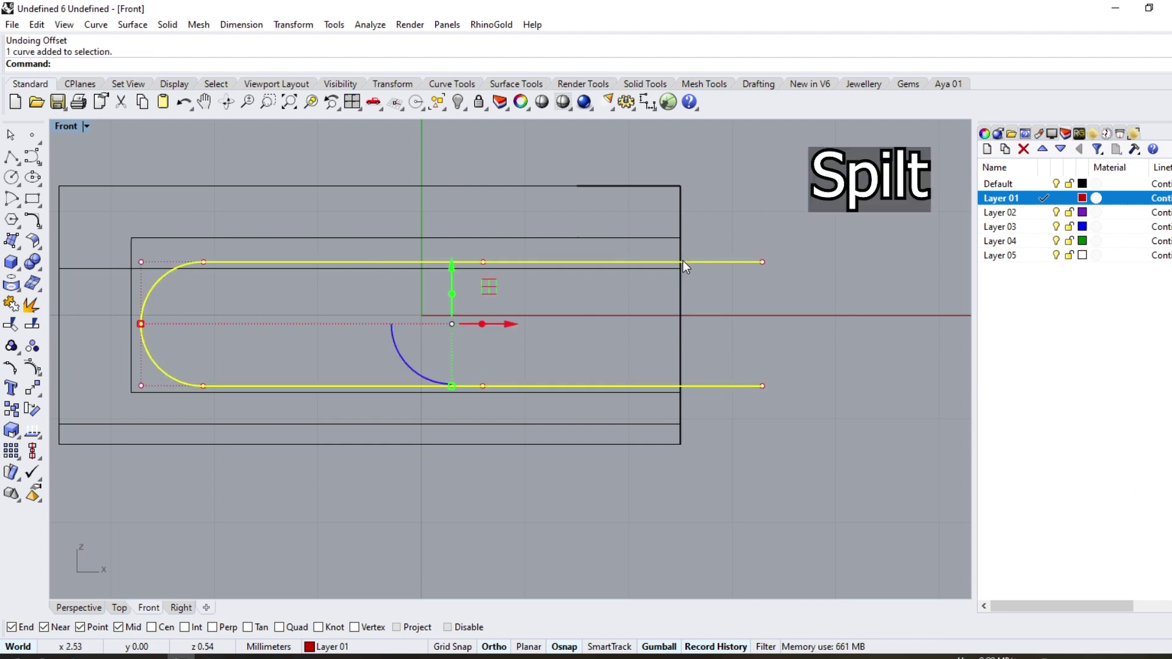
Shorten the upper leg by splitting it at the body's right edge and deleting the end
left_click(24, 330)
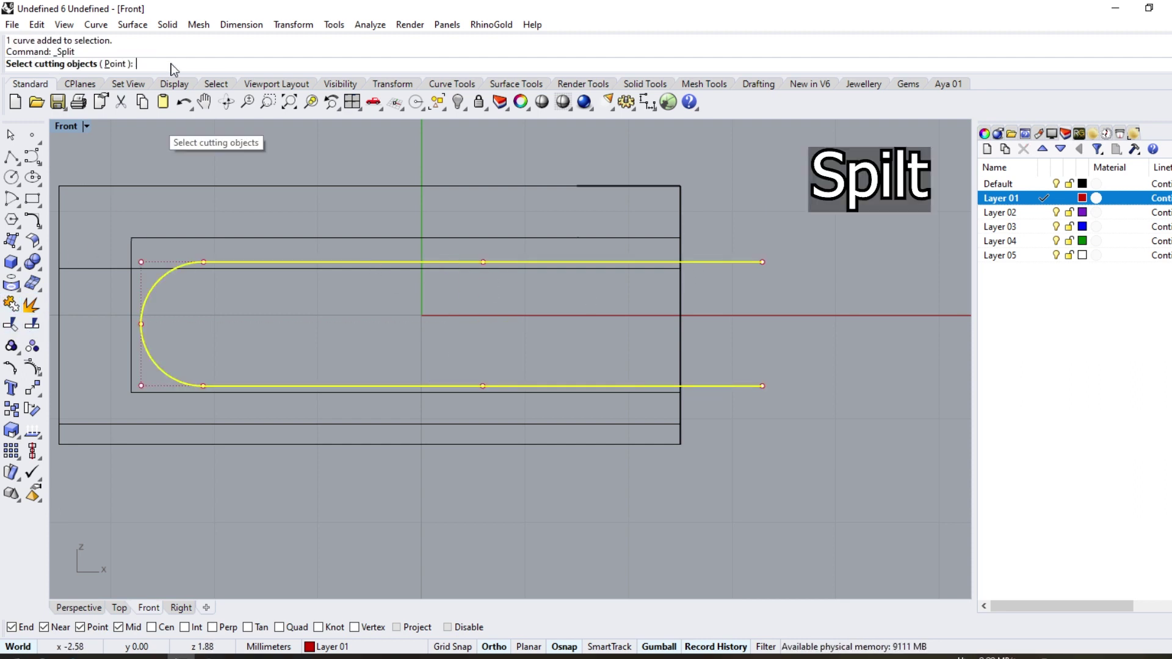
left_click(115, 64)
scroll(670, 261, "up", 3)
scroll(670, 262, "up", 1)
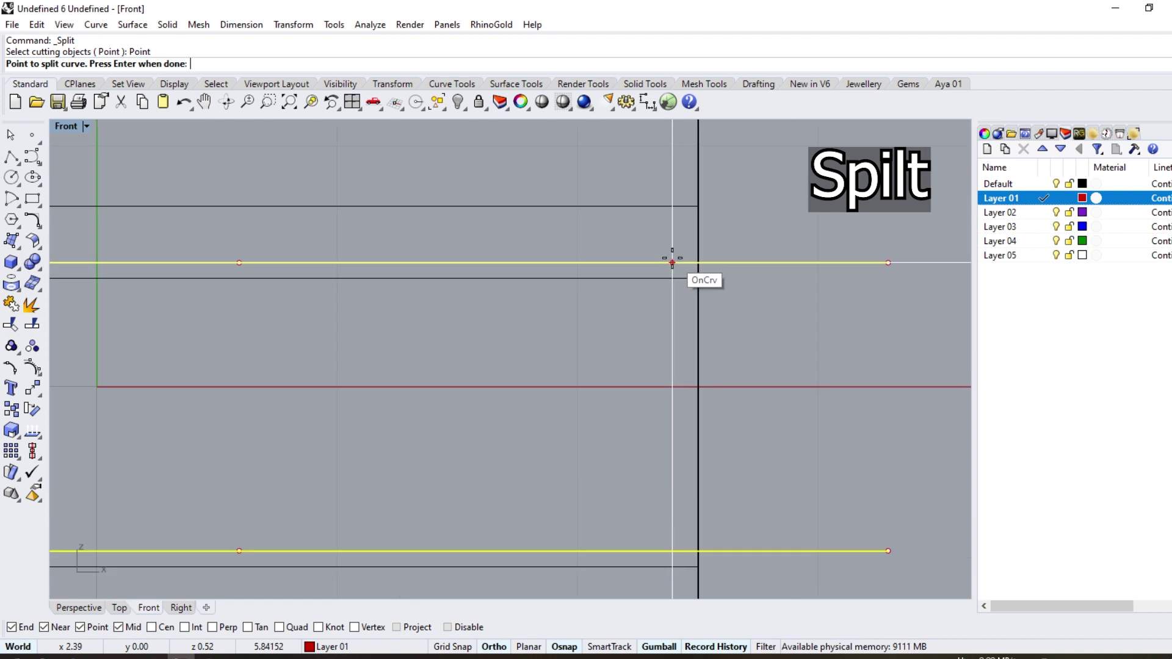
left_click(661, 263)
key("Return")
scroll(672, 267, "down", 3)
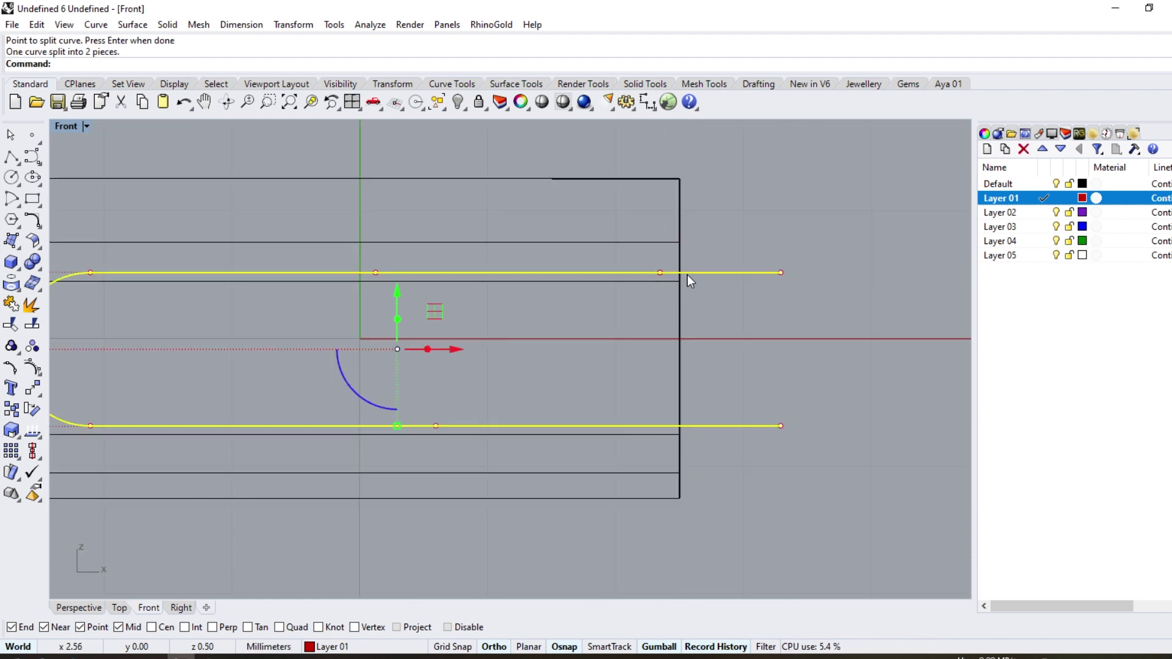
left_click(689, 273)
key("Delete")
scroll(689, 273, "down", 3)
left_click(608, 289)
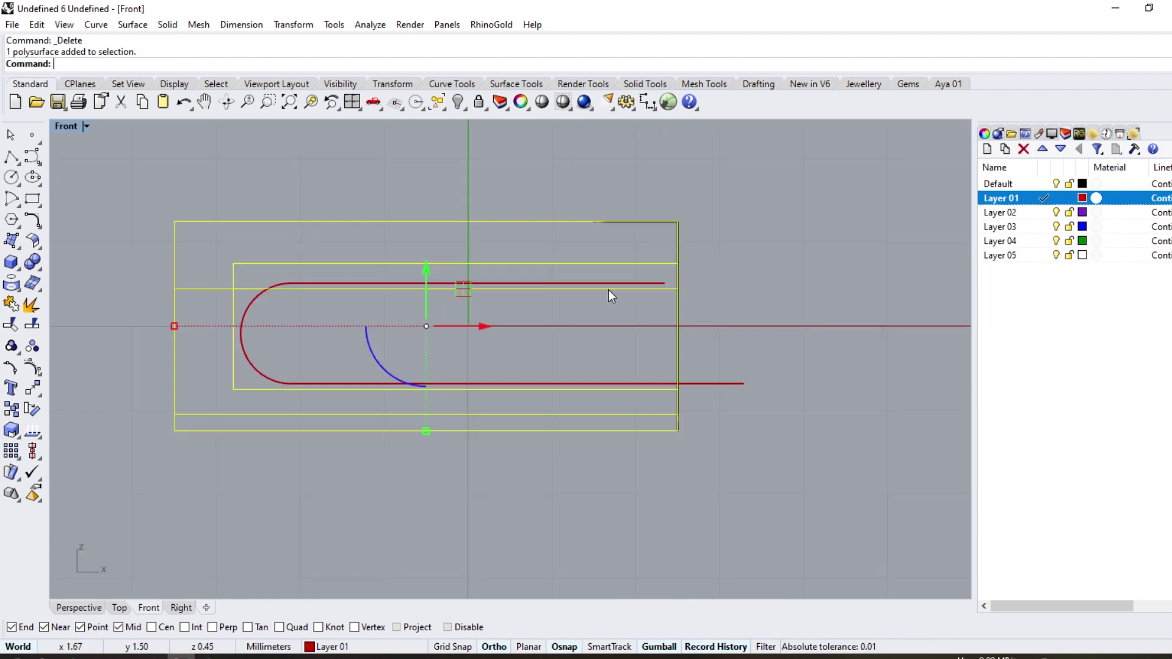
Offset the U curve 0.5 mm inward to make a second rail
left_click(314, 283)
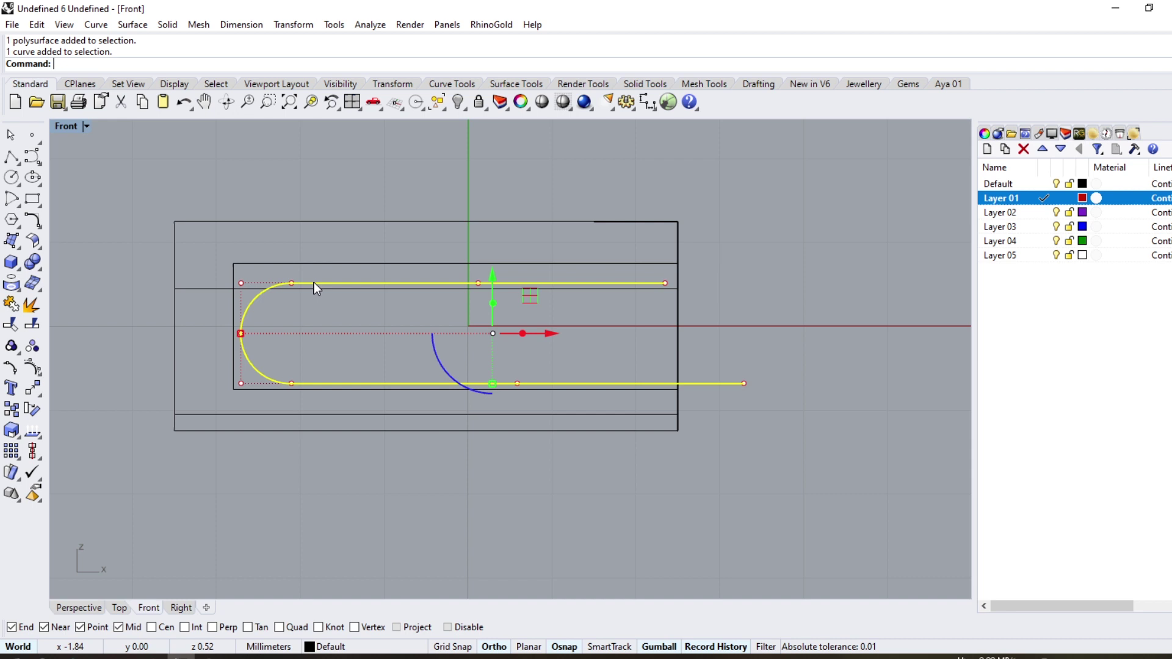
left_click(39, 230)
left_click(244, 230)
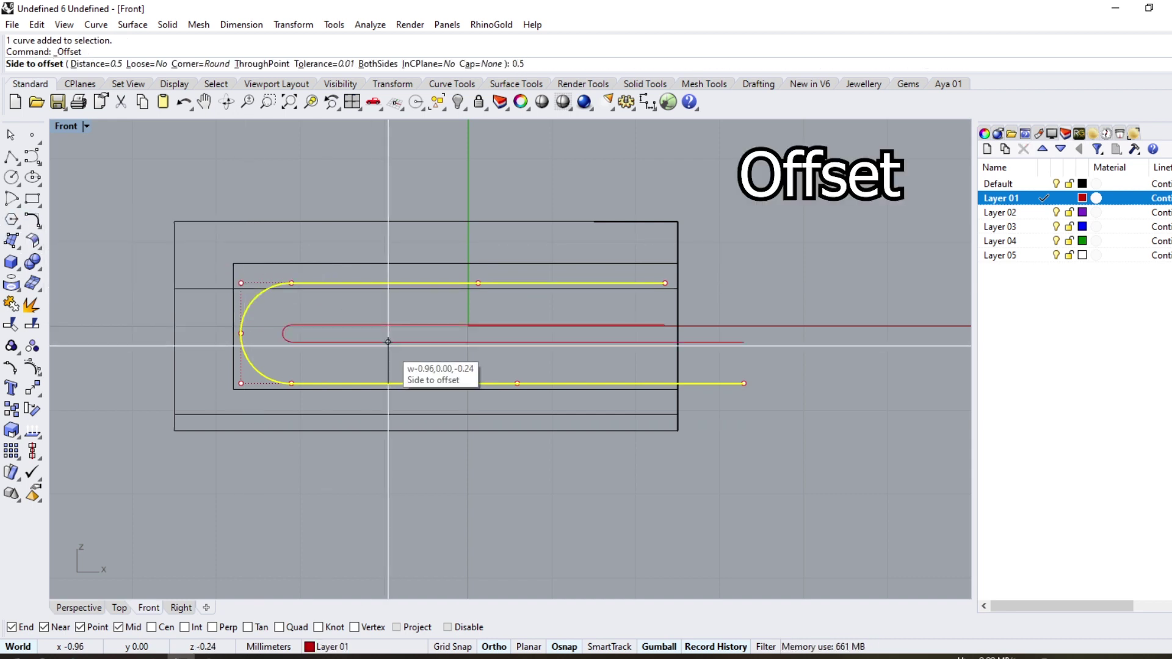
left_click(388, 342)
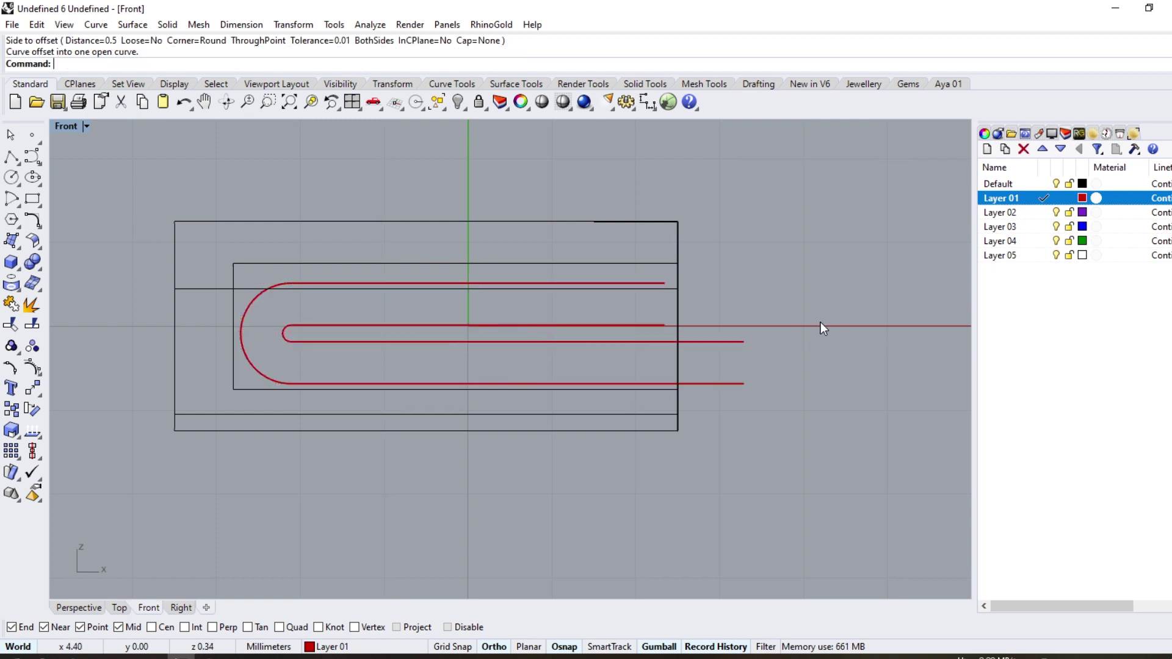
Close the two U curves' right ends with a short straight line
left_click_drag(755, 386, 714, 382)
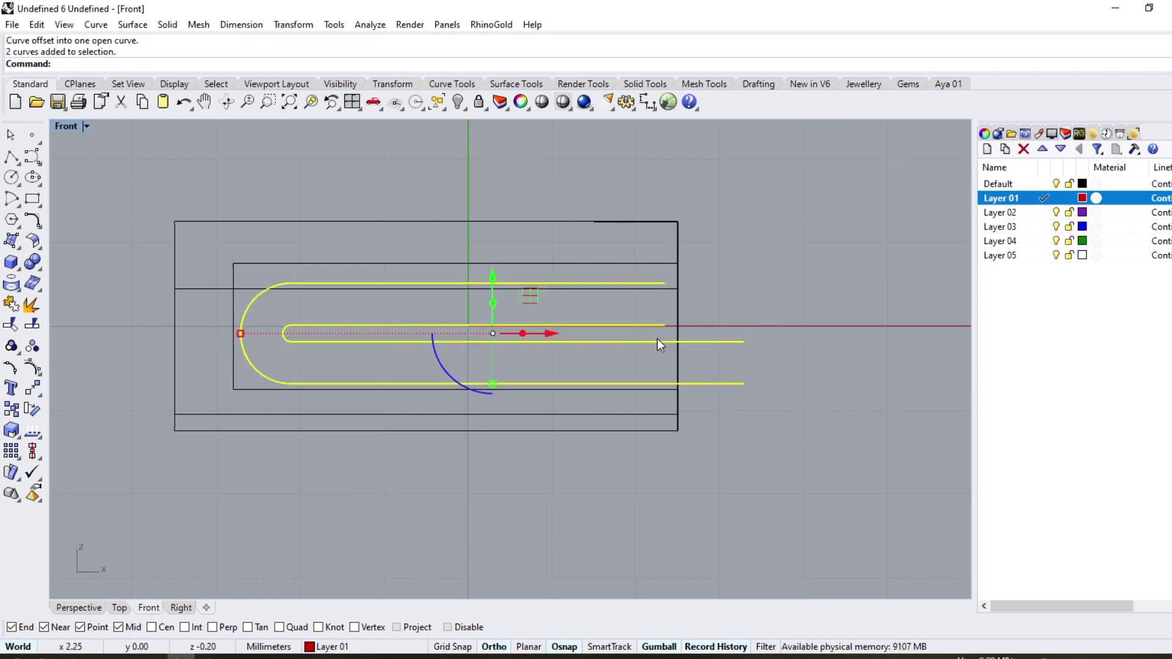
scroll(629, 341, "up", 2)
left_click(21, 171)
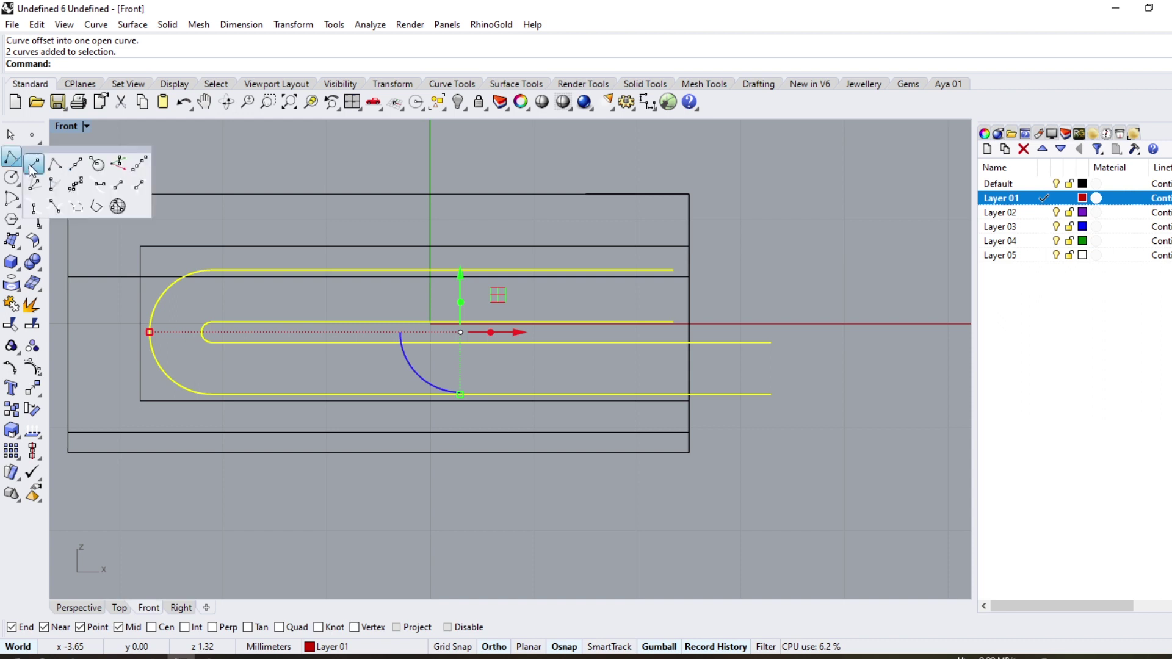
left_click(770, 343)
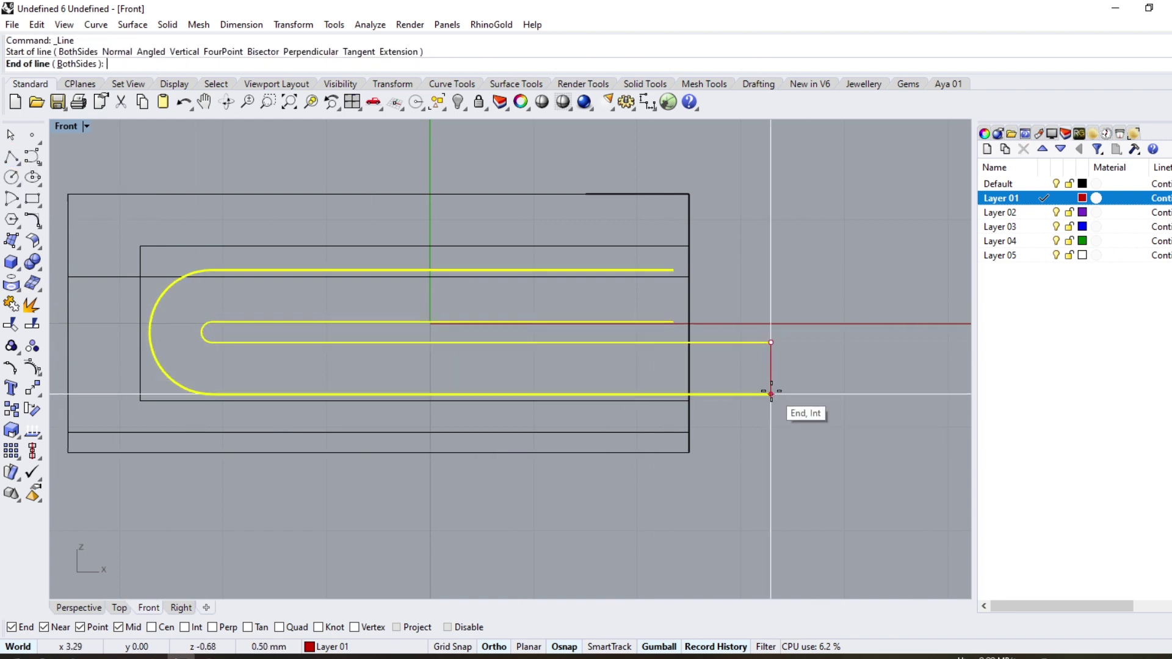
left_click(771, 393)
Start a Sweep 2 Rails with the short line as section and add an alignment slash
left_click(132, 24)
left_click(152, 86)
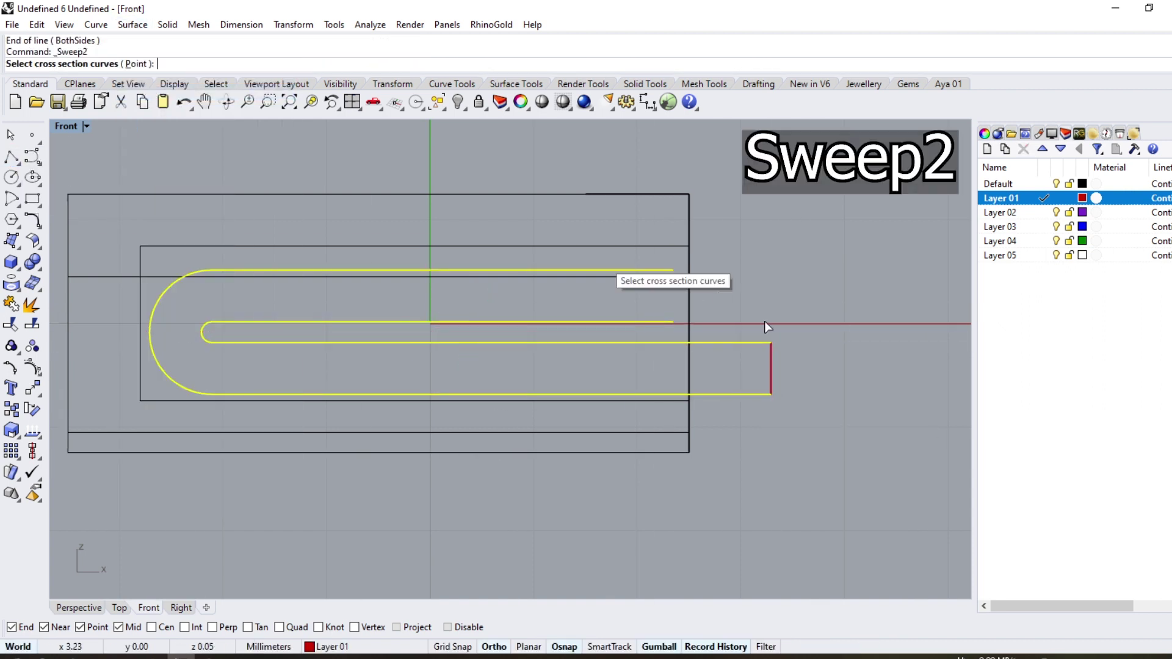
left_click(771, 366)
key("Return")
left_click(517, 462)
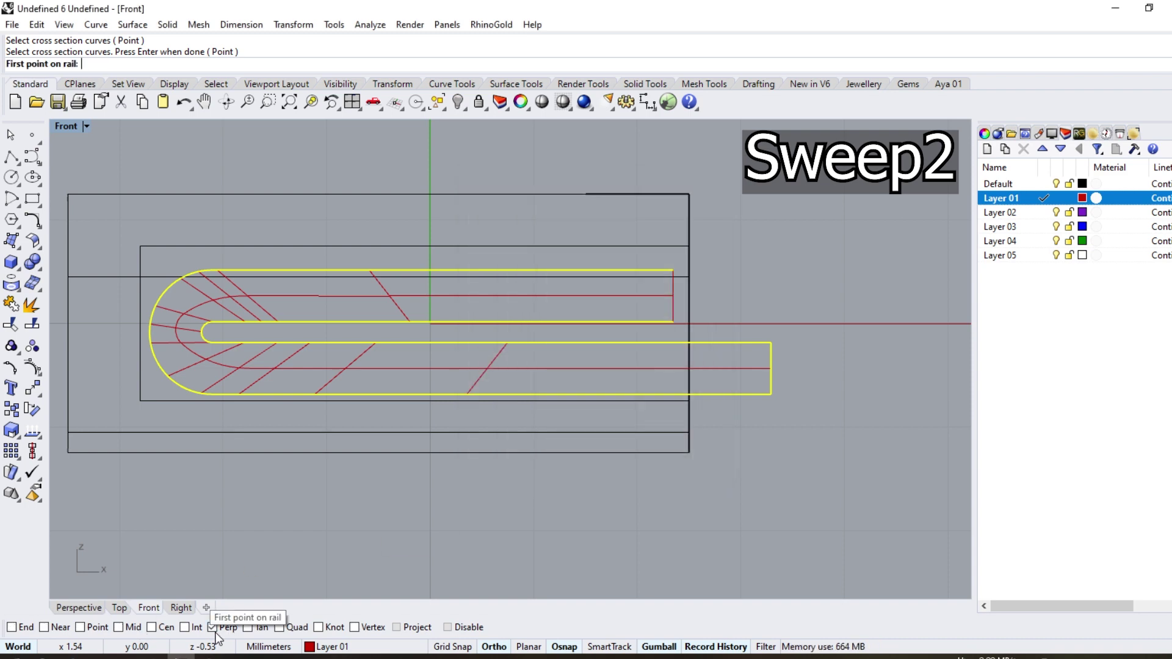
left_click(232, 270)
left_click(230, 320)
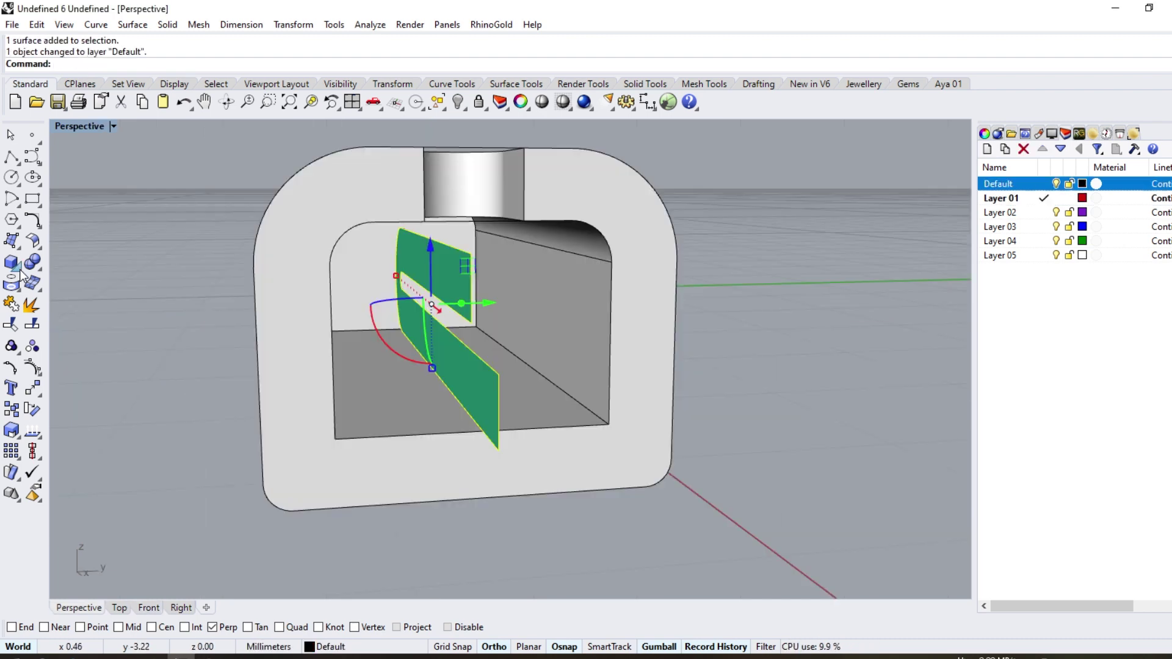
Extrude the green swept surface into solid blocks on both sides
left_click(22, 274)
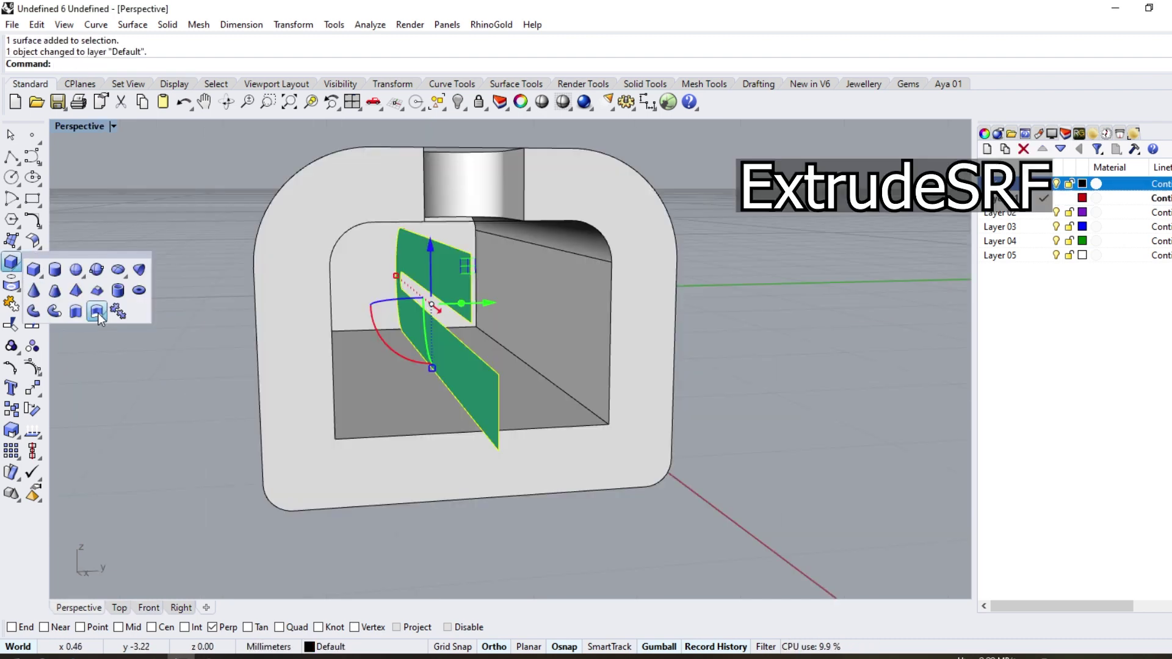
left_click(97, 309)
left_click(201, 64)
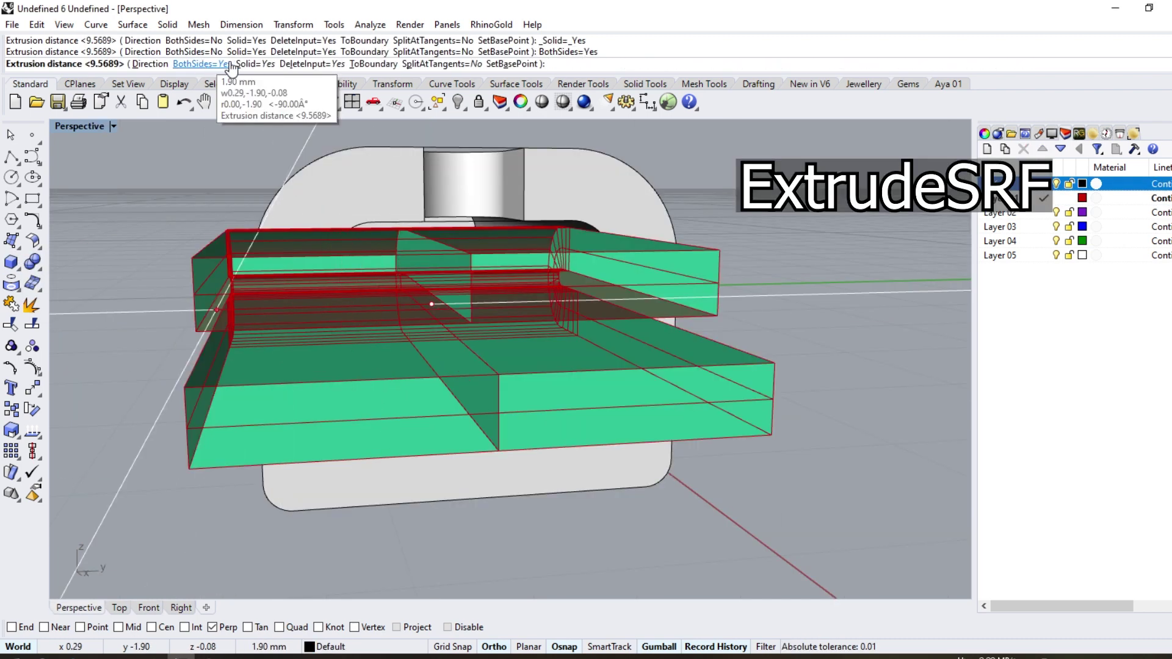
mouse_move(427, 305)
right_mouse_down()
mouse_move(328, 291)
mouse_move(147, 321)
right_mouse_up()
left_click(327, 291)
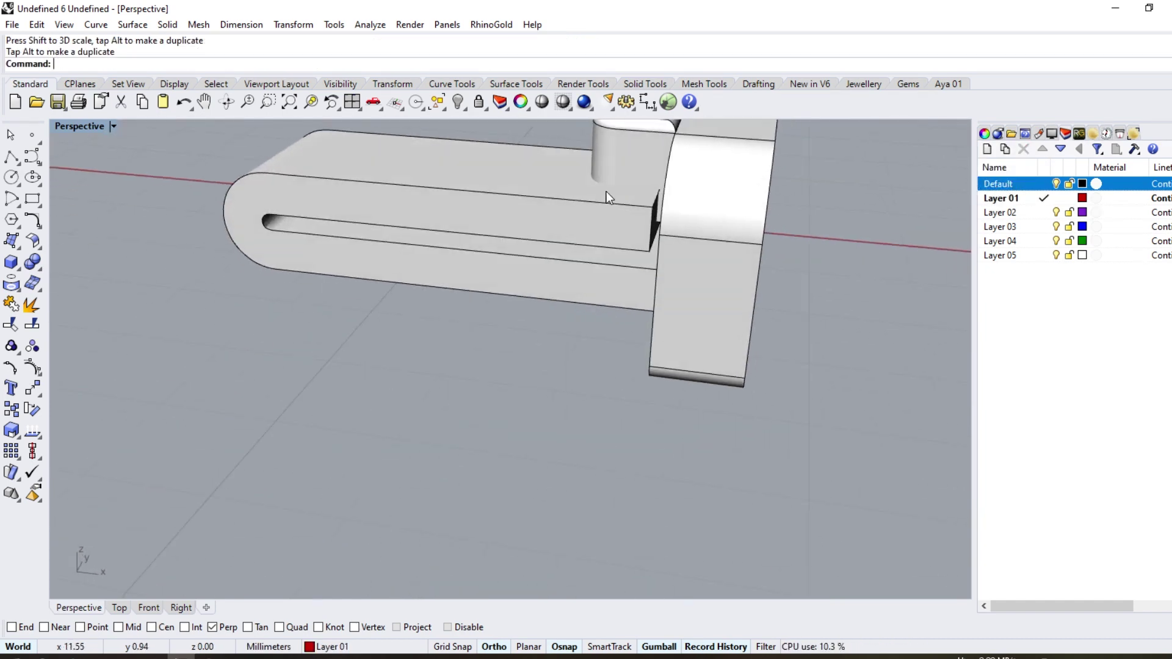
scroll(606, 192, "up", 5)
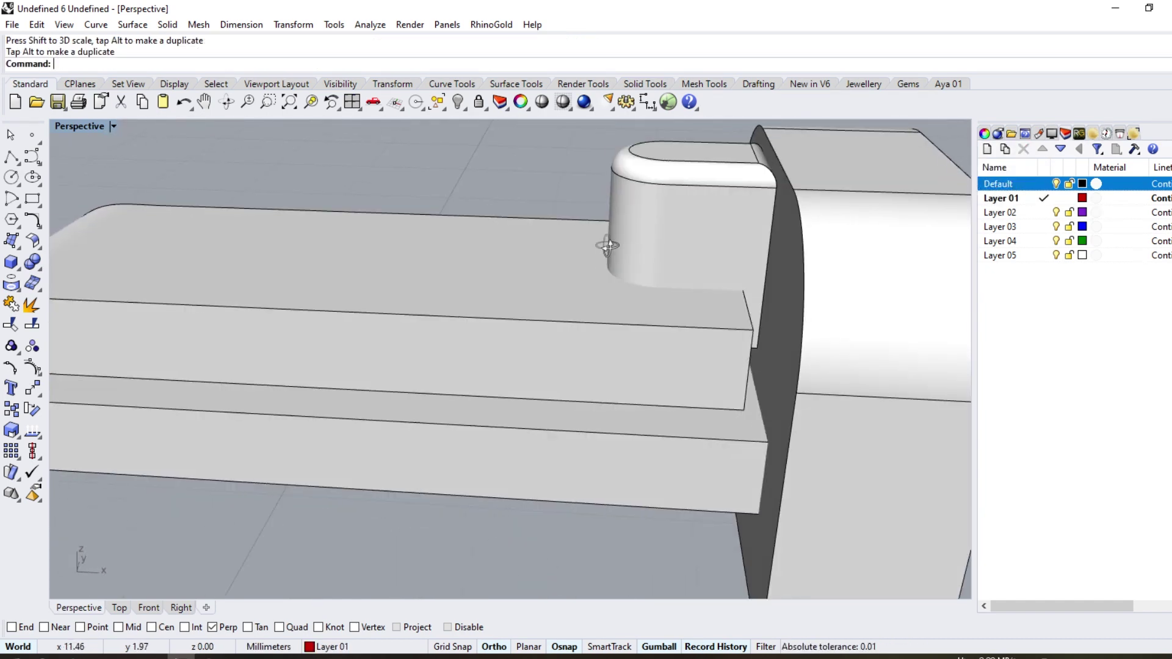
Stretch the rounded tab taller with the gumball 1D scale in Perspective and Front views
left_click(610, 244)
left_click_drag(684, 241, 677, 342)
mouse_move(676, 341)
right_mouse_down()
mouse_move(557, 306)
mouse_move(605, 325)
right_mouse_up()
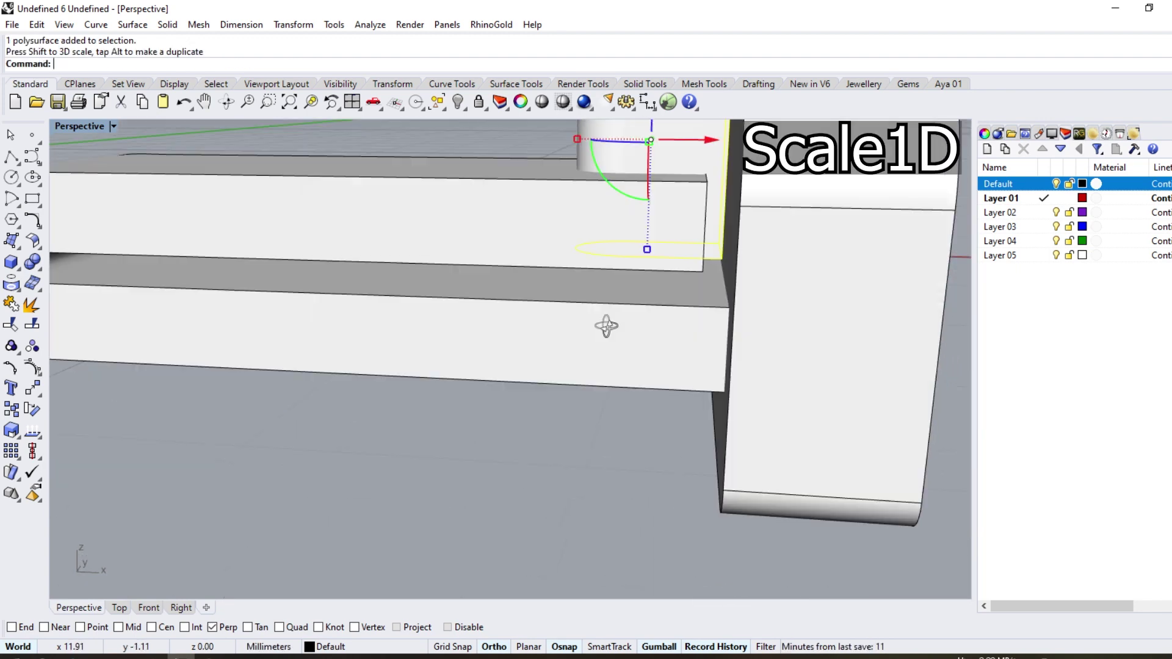
left_click(149, 607)
scroll(522, 281, "up", 5)
scroll(482, 239, "up", 2)
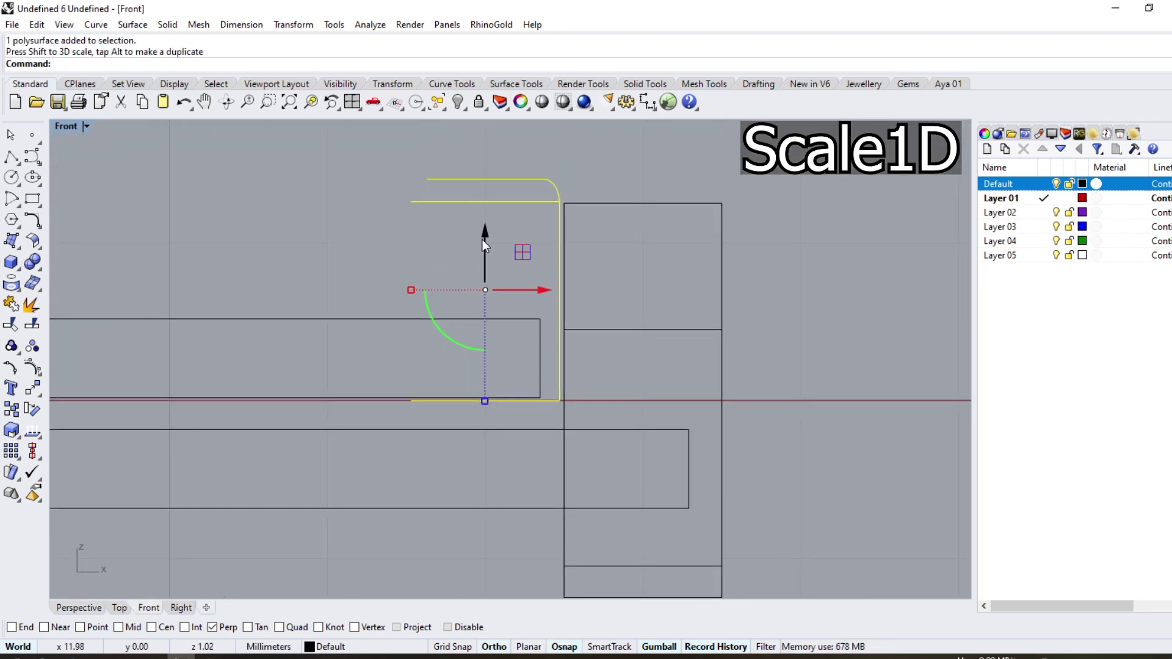
left_click_drag(484, 235, 486, 227)
scroll(598, 342, "down", 2)
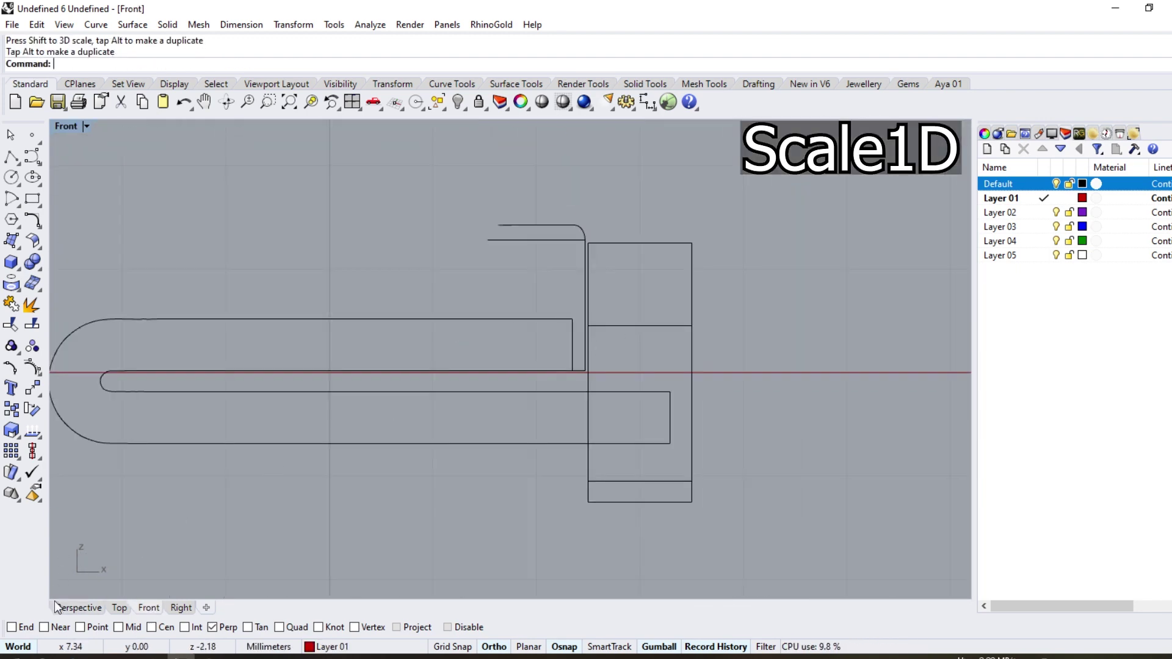
left_click(79, 608)
scroll(651, 295, "down", 3)
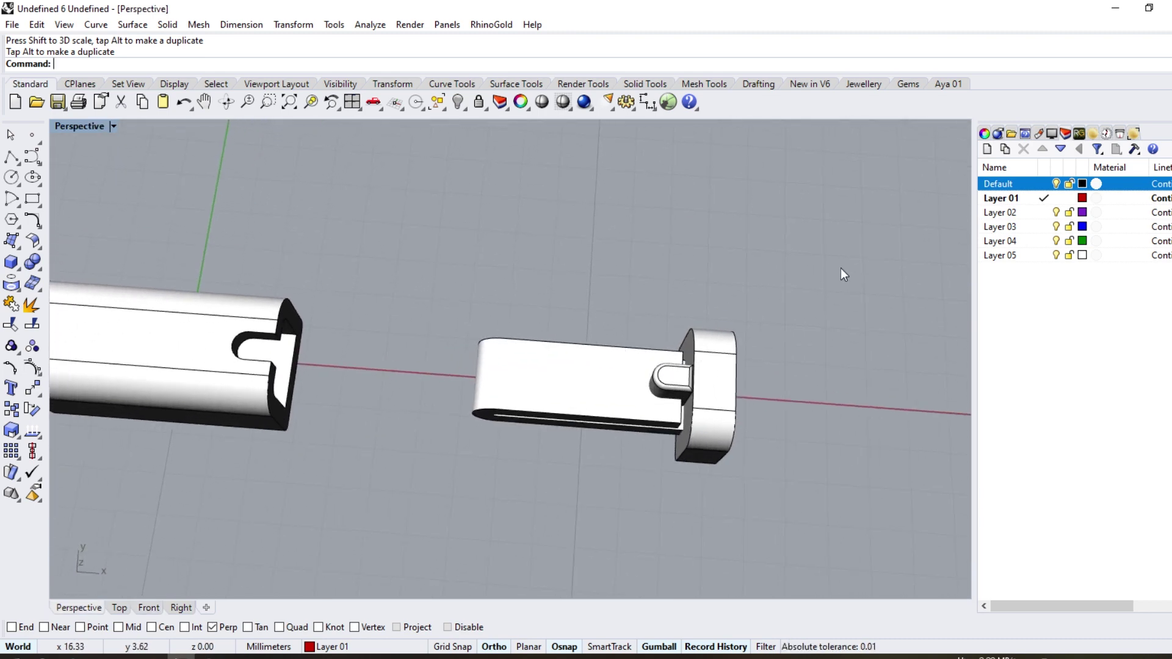
Slide the right-hand part along X into the open holder
left_click_drag(843, 272, 464, 445)
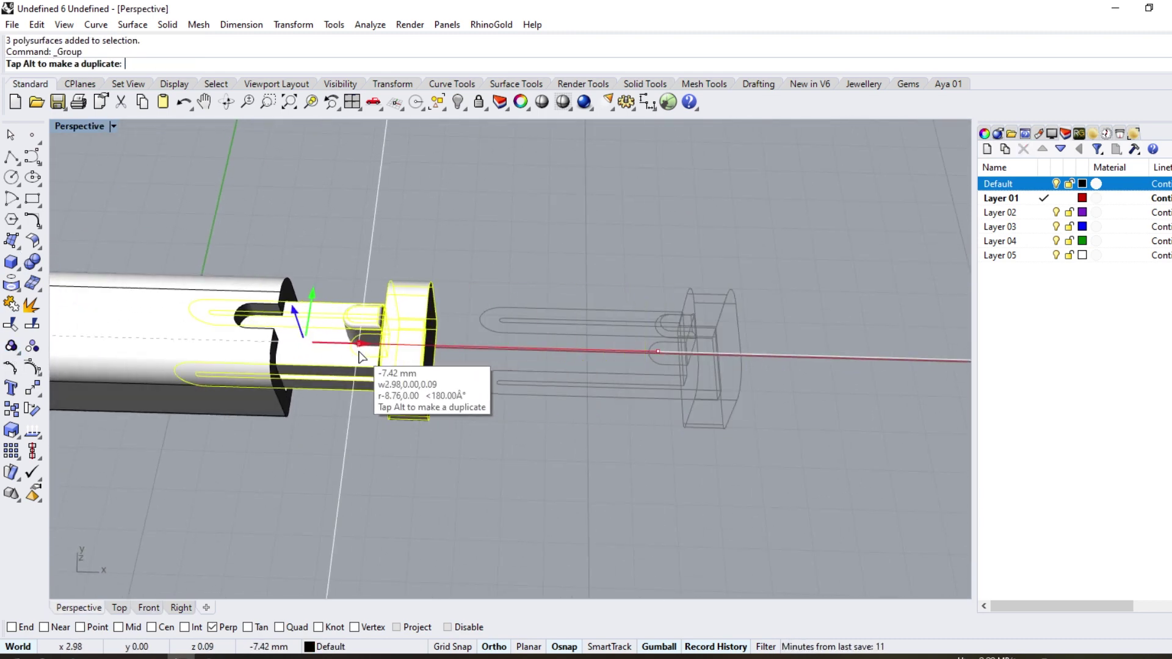
left_click_drag(653, 359, 344, 357)
left_click(983, 133)
Give the end cap a magenta and the body a cyan display colour
left_click(1128, 244)
left_click(1116, 387)
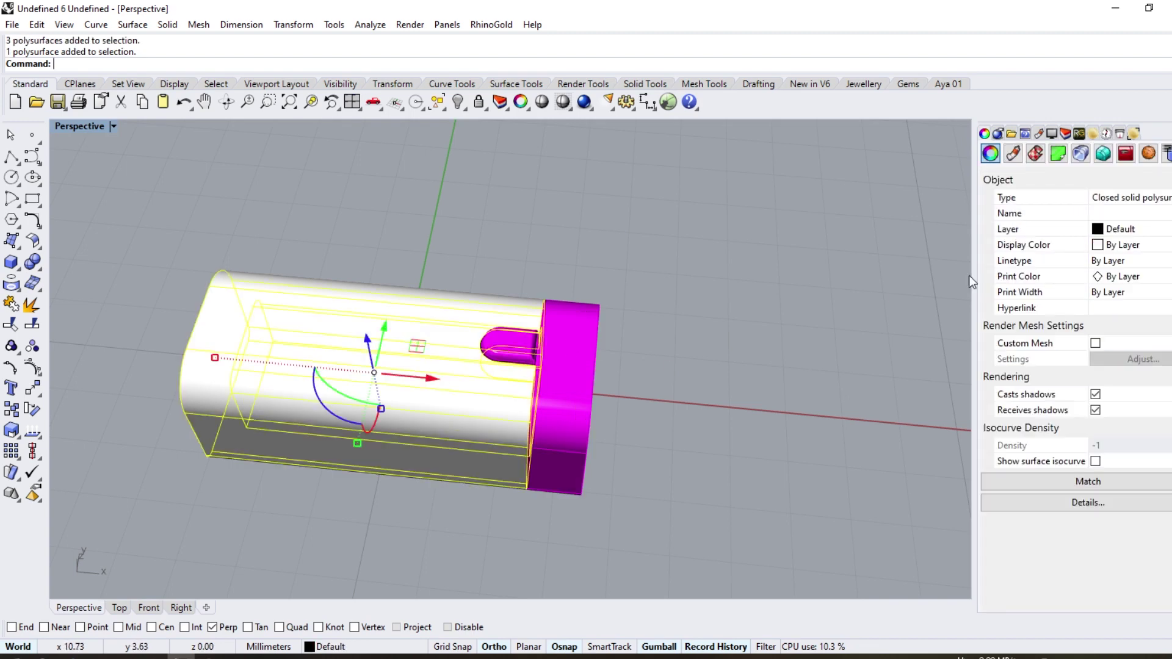
left_click(1129, 244)
left_click(1104, 345)
Shift the part along its length, then return to a shaded Top view with everything selected
left_click_drag(512, 382, 647, 398)
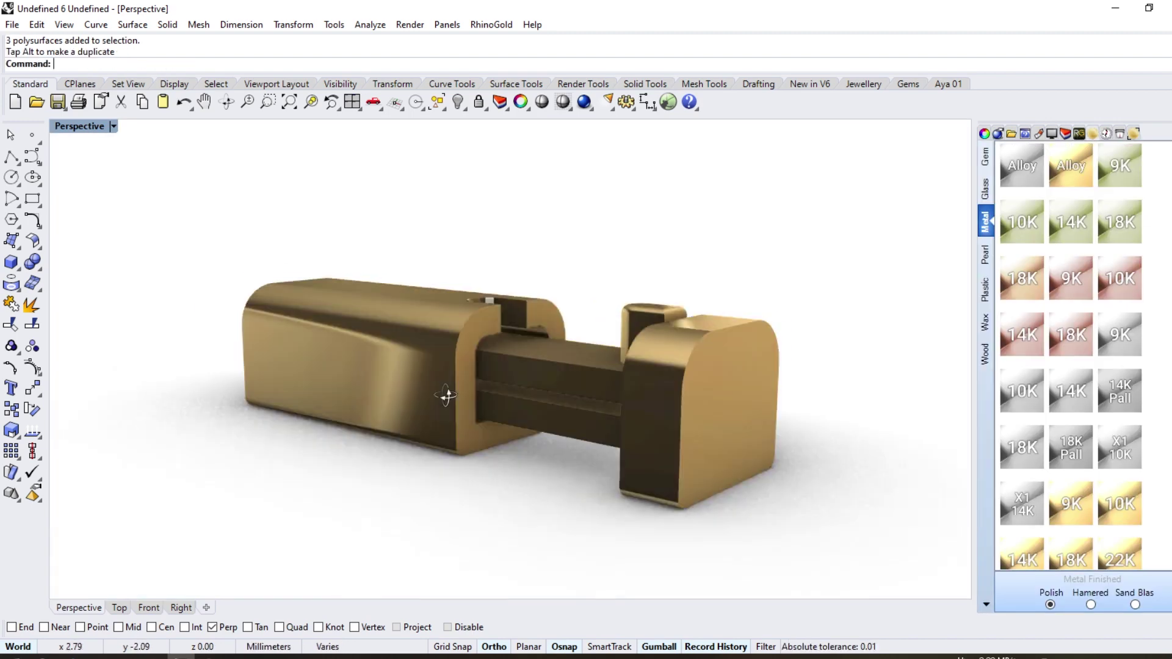
mouse_move(445, 392)
right_mouse_down()
mouse_move(435, 354)
mouse_move(405, 418)
mouse_move(450, 387)
mouse_move(411, 374)
mouse_move(435, 413)
mouse_move(540, 445)
right_mouse_up()
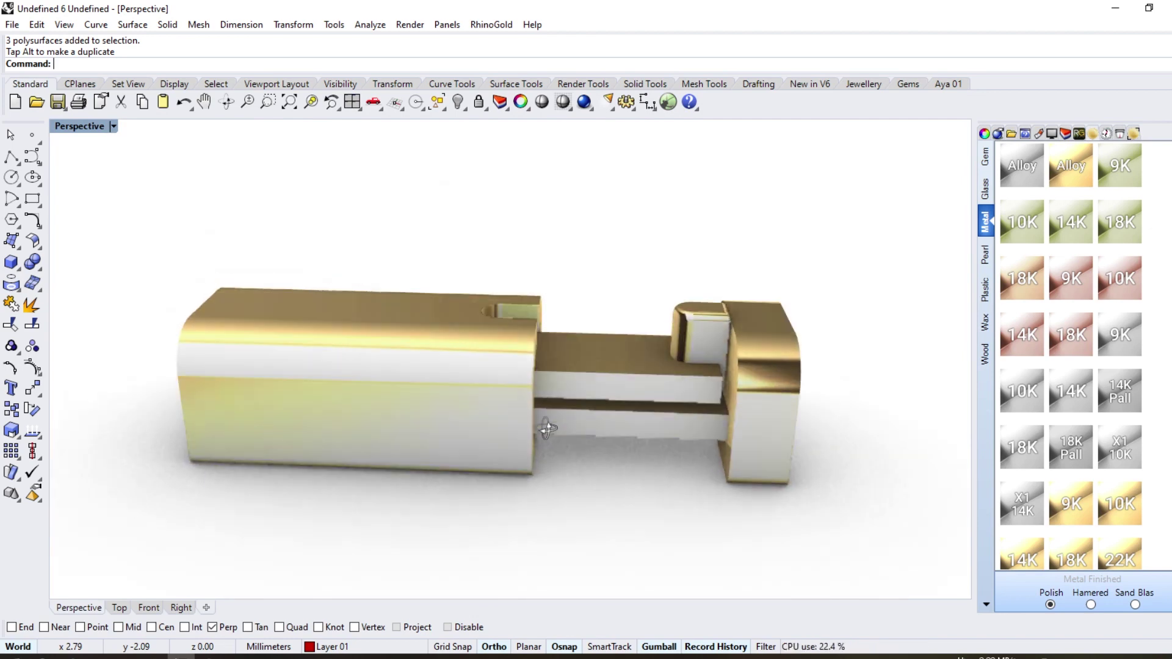
key("ctrl+alt+s")
key("ctrl+F1")
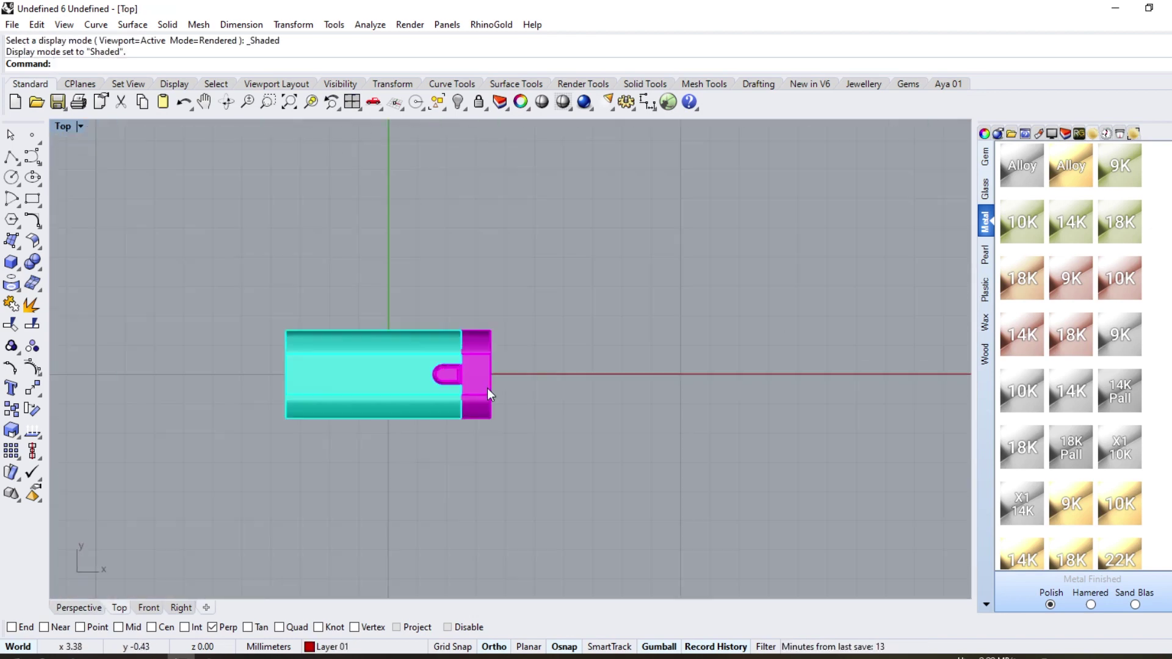
key("ctrl+a")
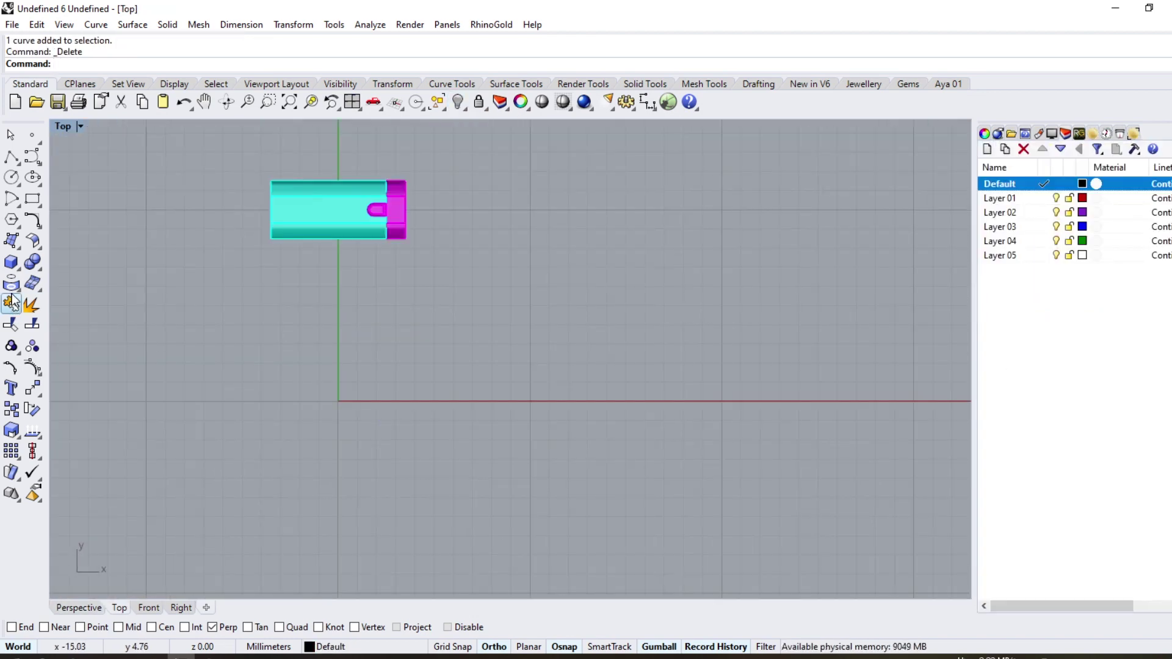
Create a sphere centred at the origin at the chosen diameter
left_click(21, 271)
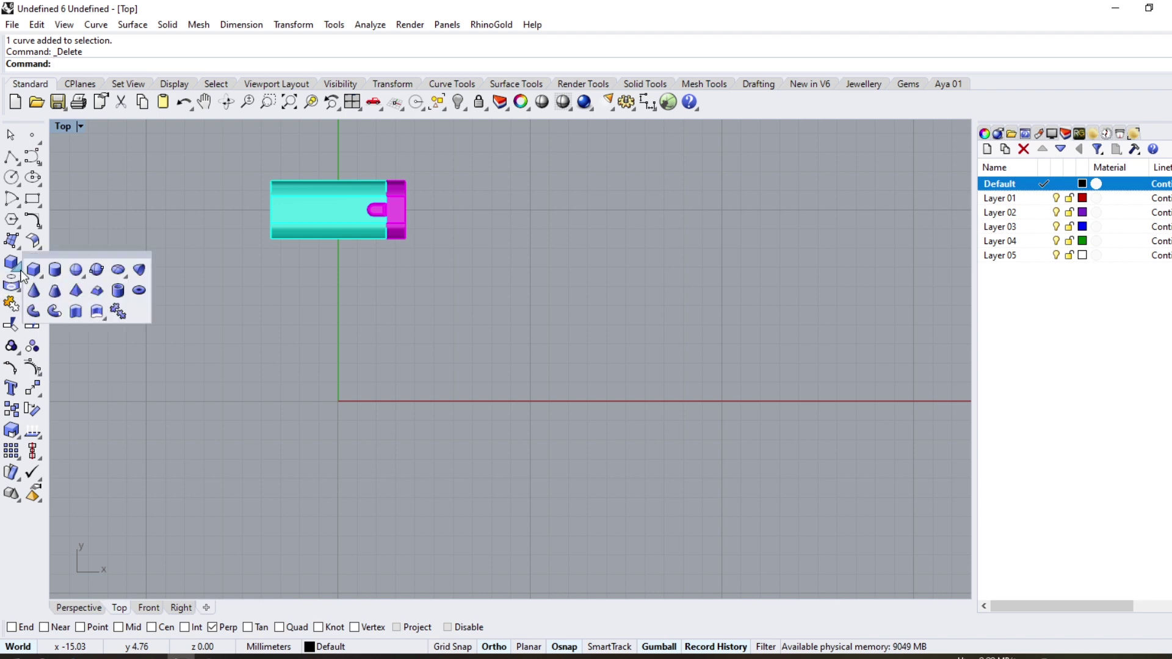
left_click(76, 270)
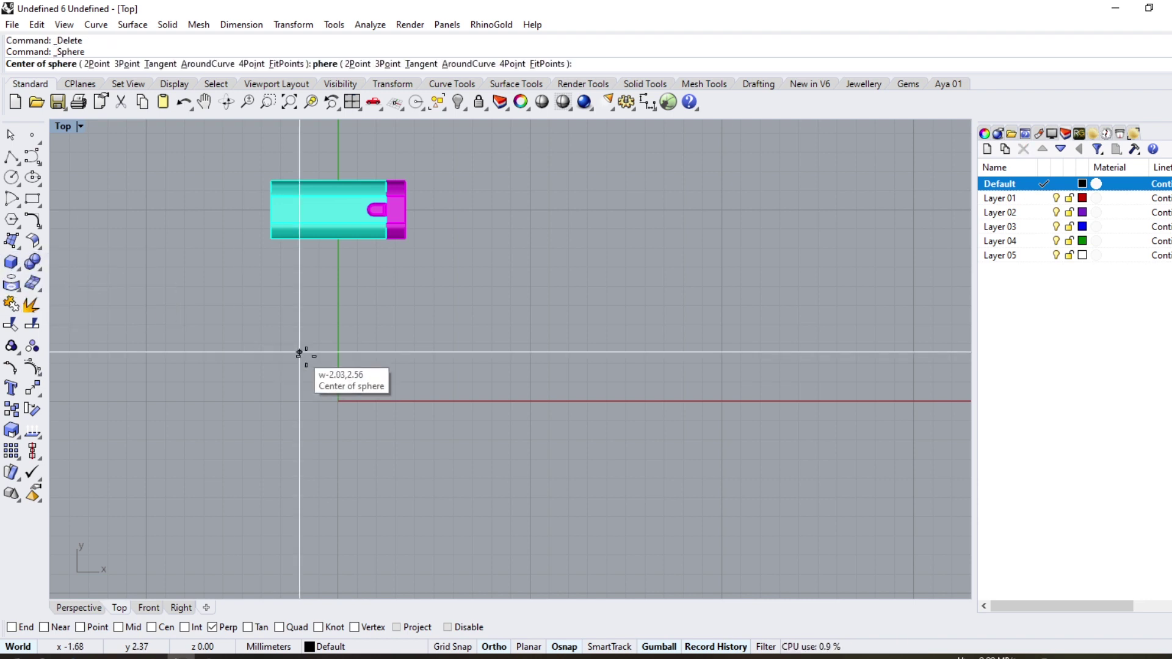
type("0")
key("Return")
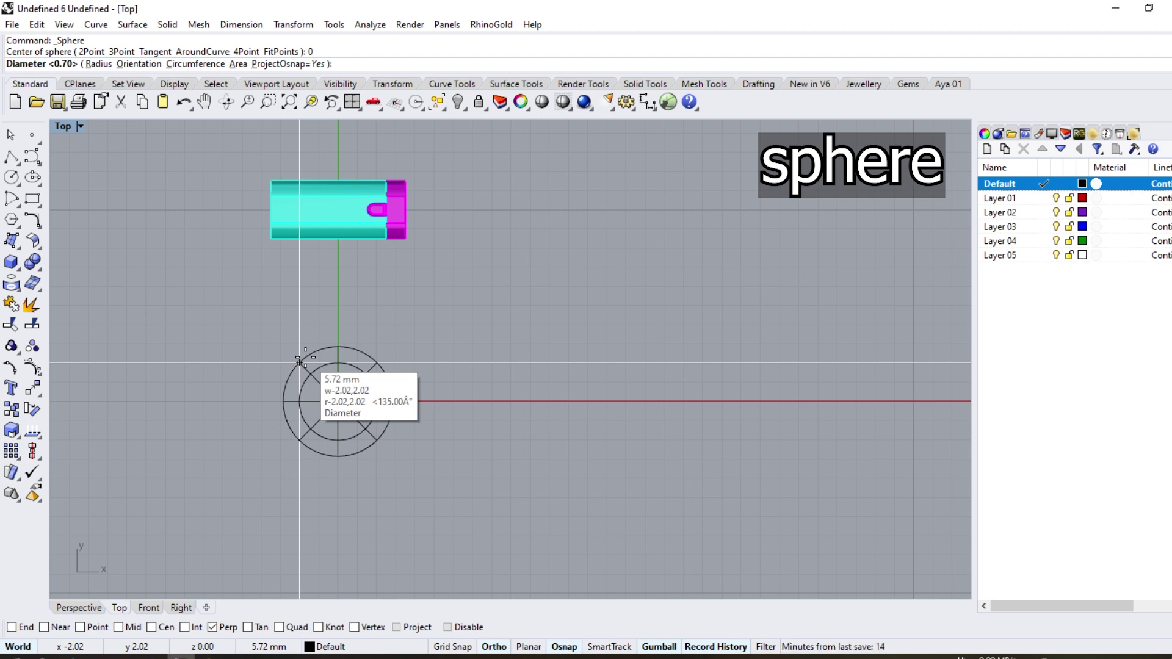
type("5")
key("Return")
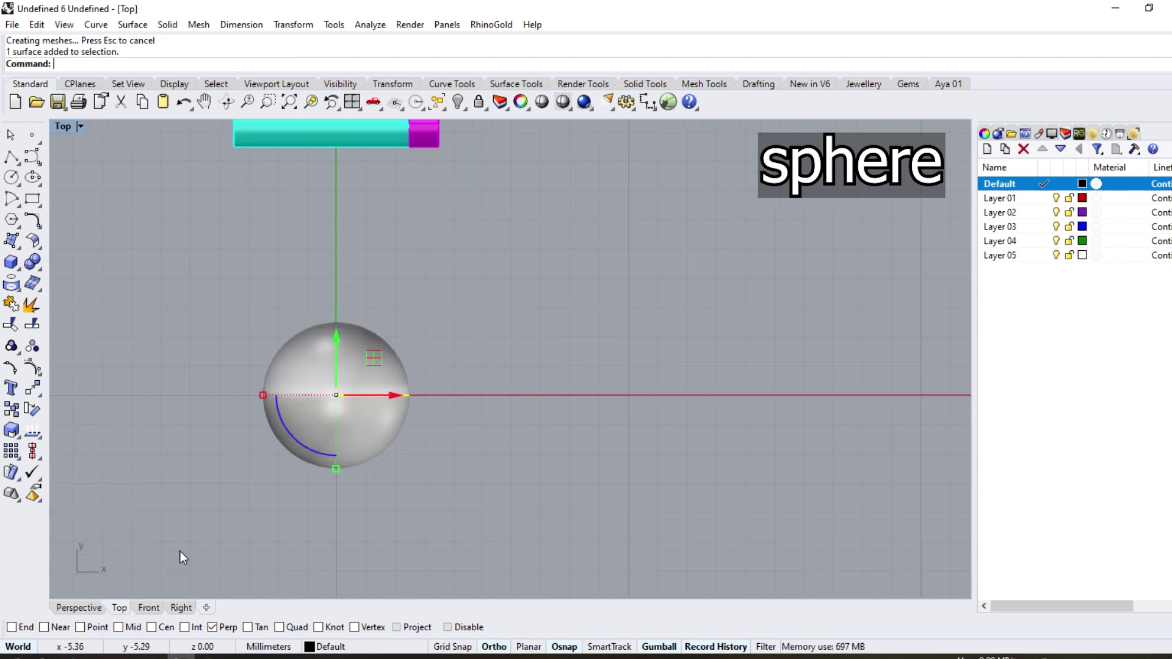
In a shaded Front view, squash the sphere vertically into a flattened oval
left_click(149, 607)
left_click_drag(283, 430, 329, 422)
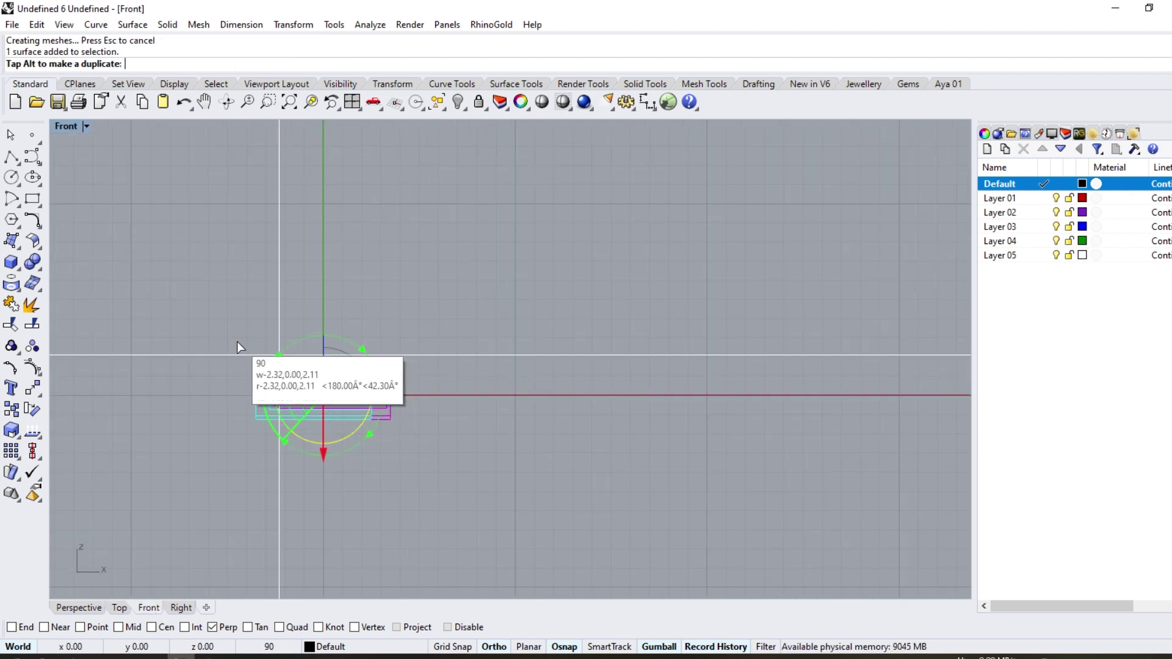
left_click(87, 127)
left_click(141, 181)
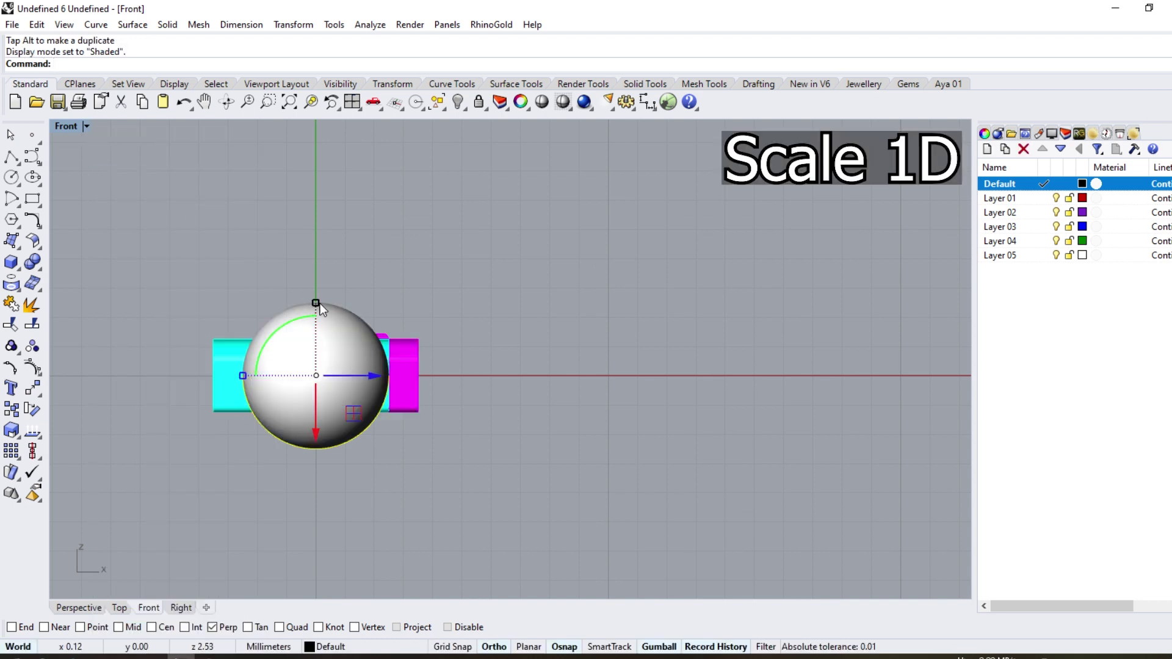
left_click_drag(315, 302, 334, 340)
left_click(119, 607)
Draw a flat four-corner plane surface across the flattened sphere
left_click(11, 241)
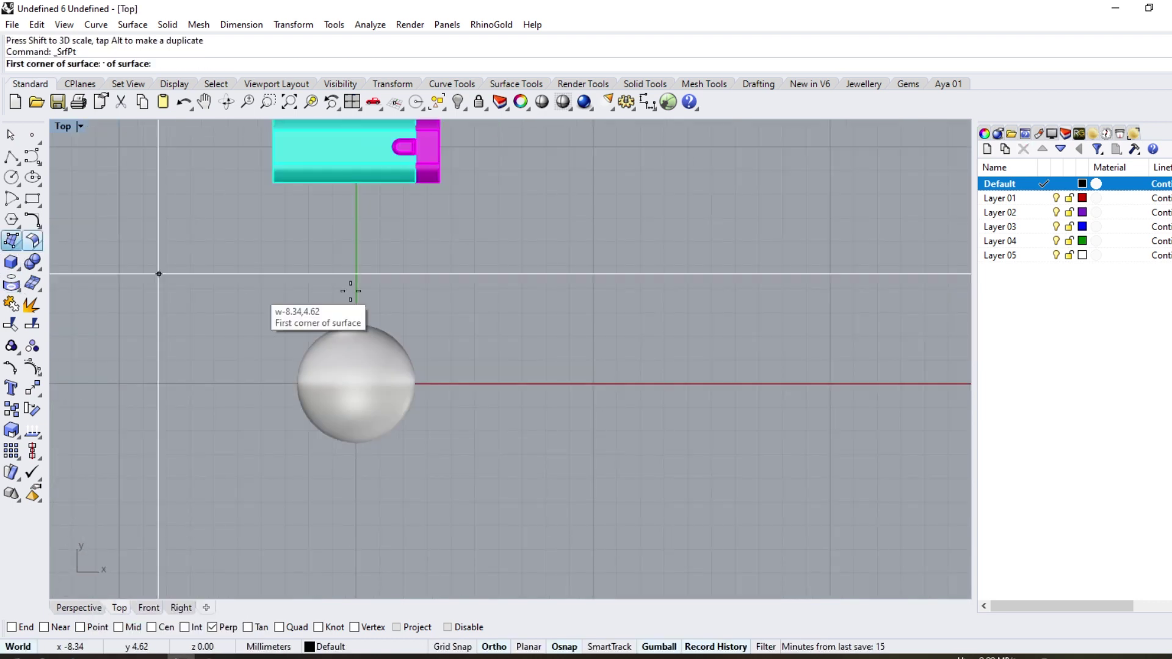
left_click(454, 281)
left_click(237, 281)
left_click(265, 497)
left_click(599, 464)
scroll(371, 394, "up", 3)
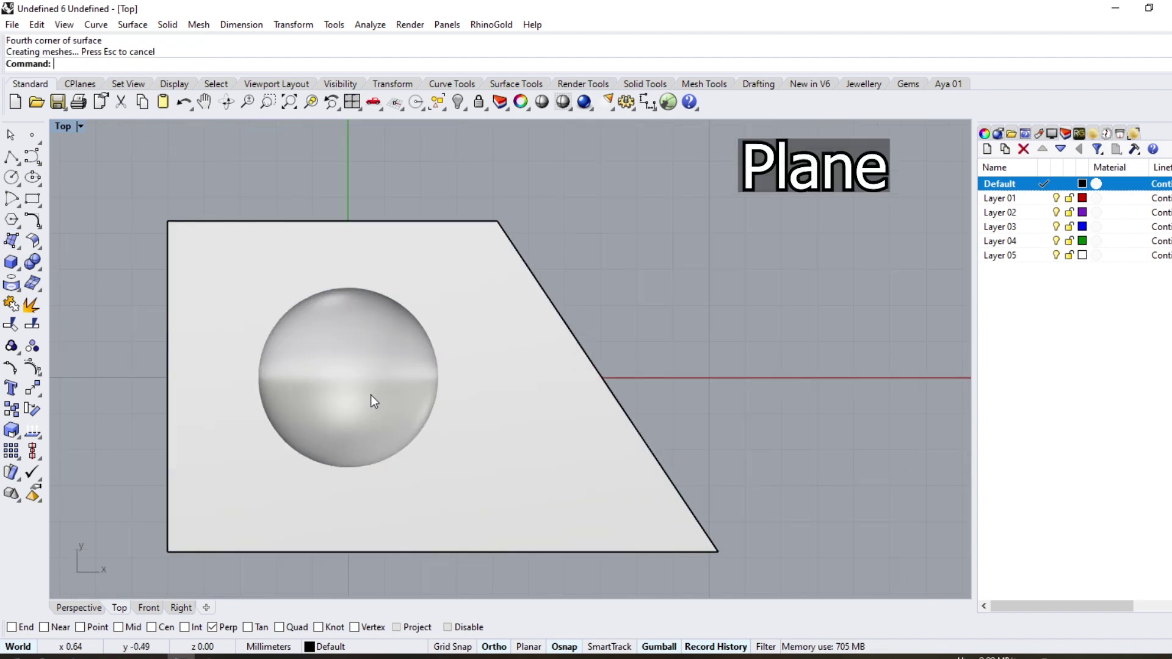
Raise the plane slightly into the sphere and split the sphere with it
left_click(80, 607)
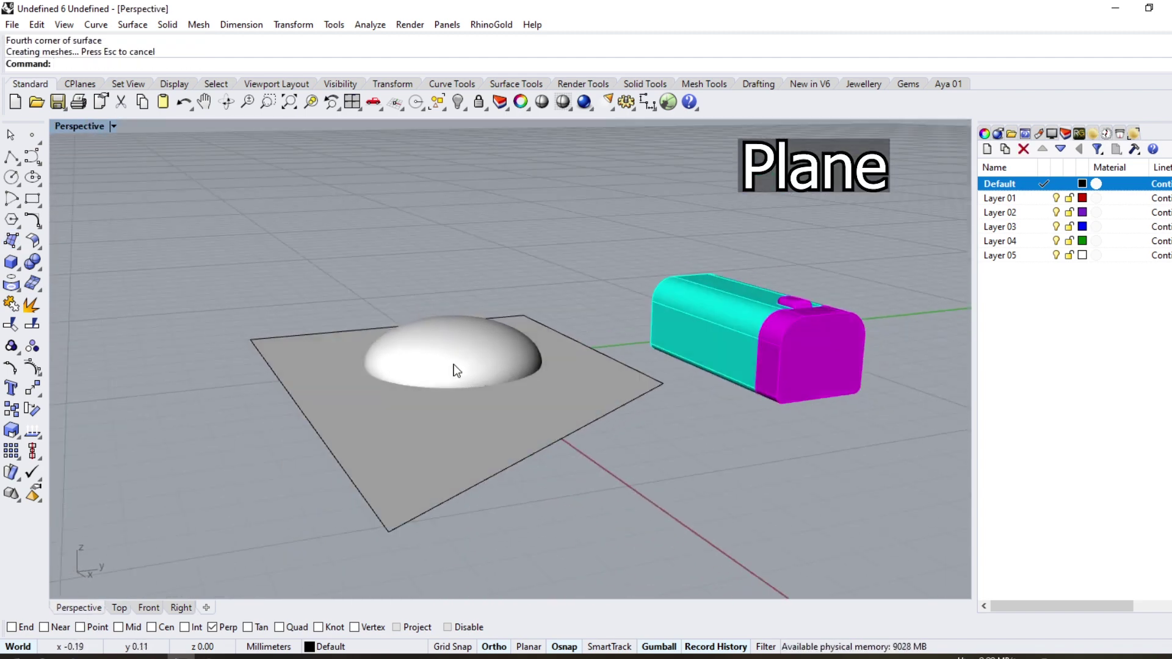
left_click(471, 484)
left_click_drag(485, 348, 488, 341)
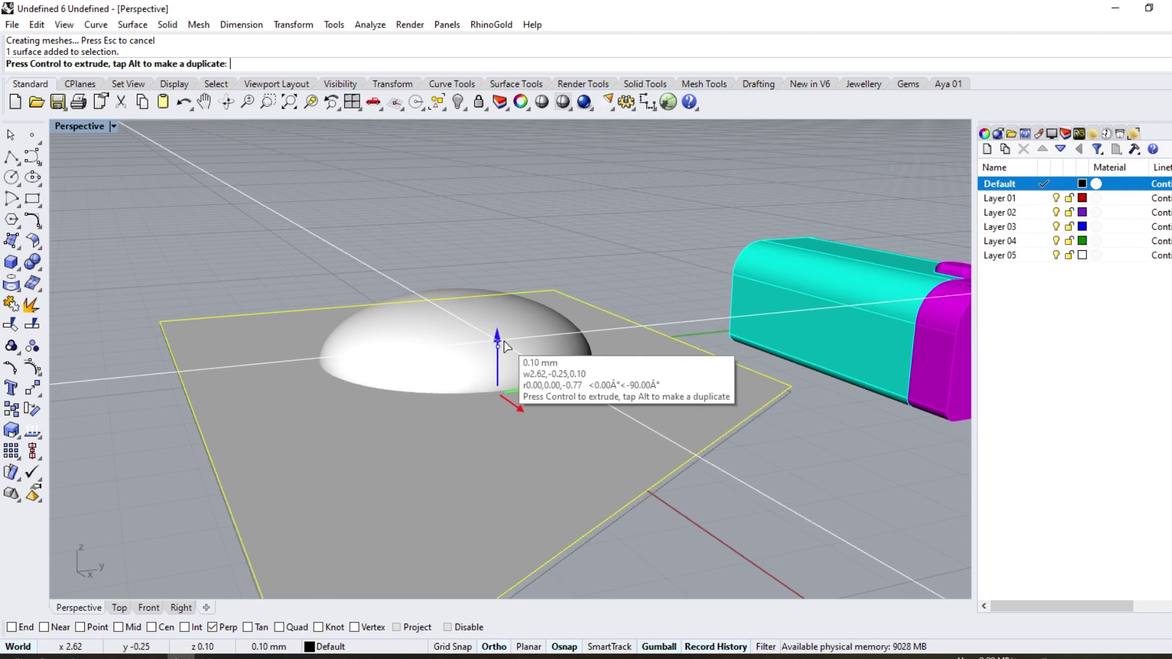
left_click(32, 323)
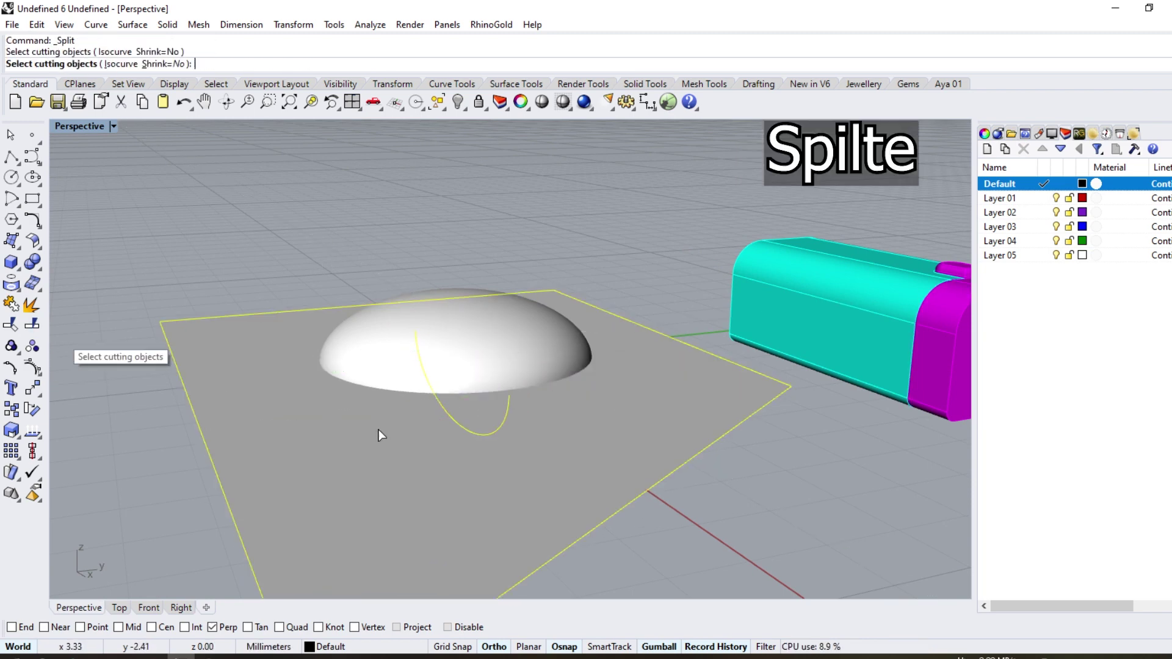
left_click(376, 457)
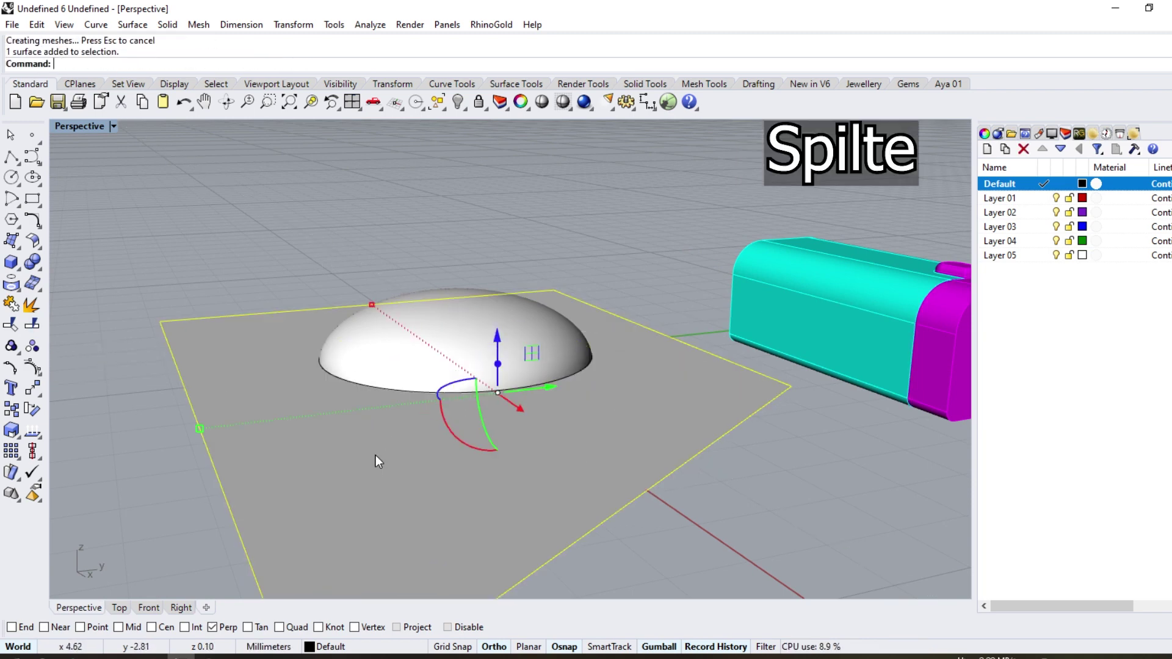
Delete the cutting plane and lower half, then lift the remaining dome upward
key("Delete")
left_click(445, 422)
key("Delete")
left_click(460, 371)
key("ctrl+F3")
left_click_drag(456, 305, 456, 287)
left_click(38, 397)
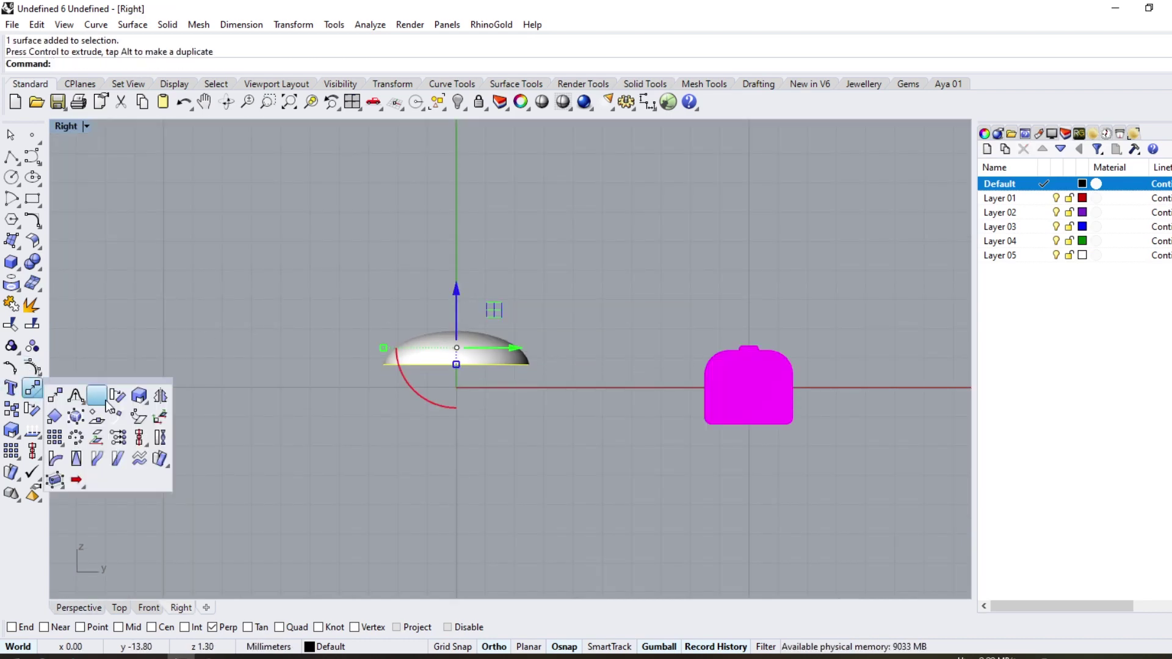
Mirror the dome to make a copy below it
left_click(160, 396)
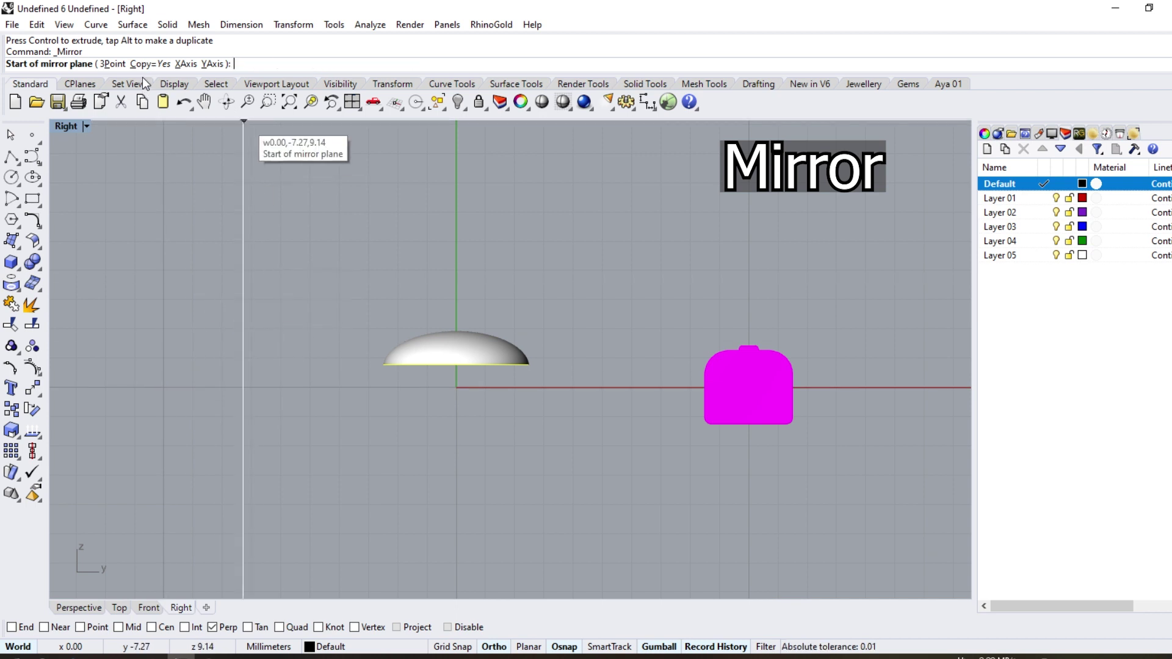
left_click(427, 387)
left_click(472, 387)
scroll(472, 381, "up", 3)
Draw a vertical line centred at the origin and switch to wireframe display
left_click(11, 158)
left_click(77, 162)
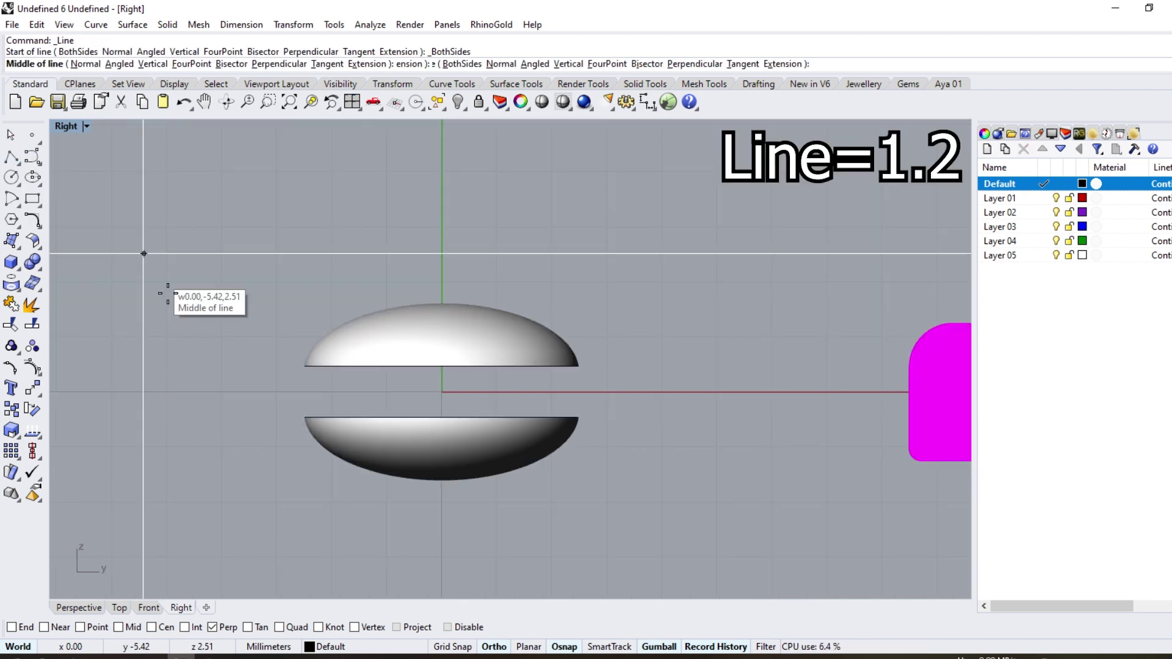
type("0")
key("Return")
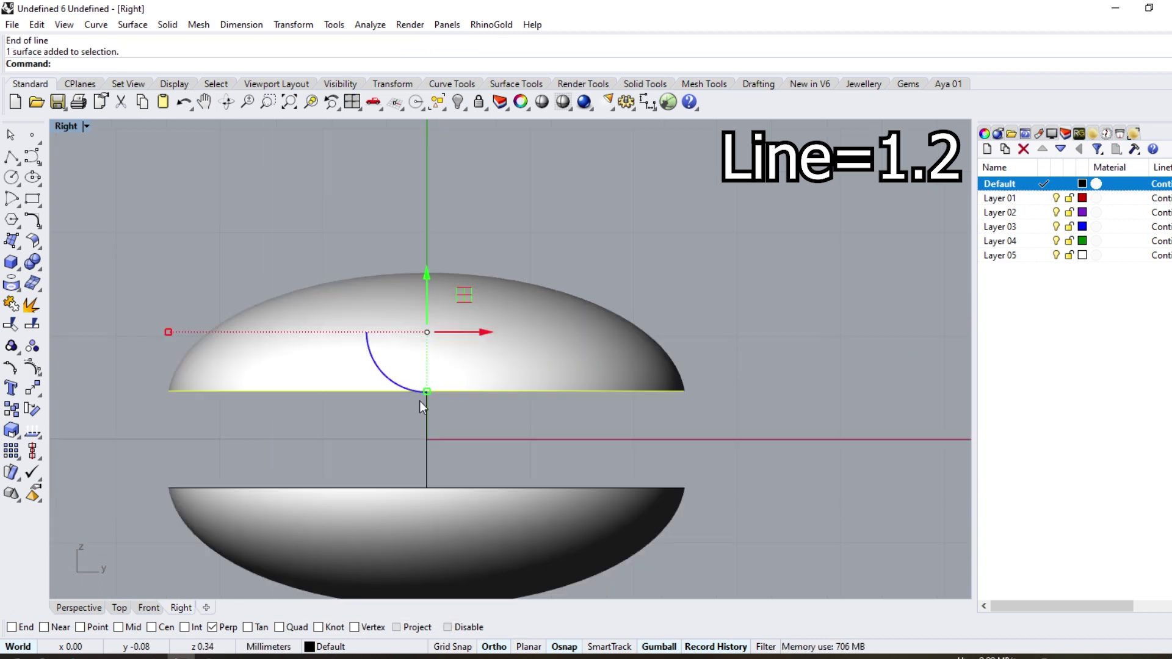
left_click(86, 127)
left_click(123, 154)
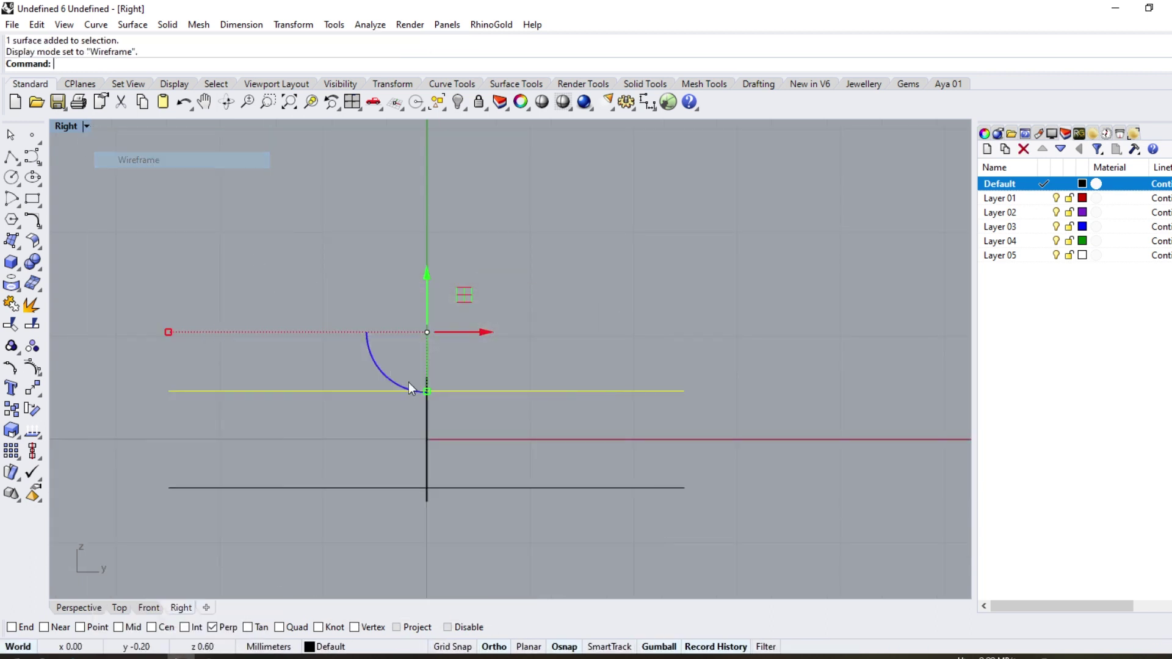
scroll(421, 403, "up", 4)
With End, Mid and Quad snaps, move the line to the rims, then view in Perspective
left_click(28, 373)
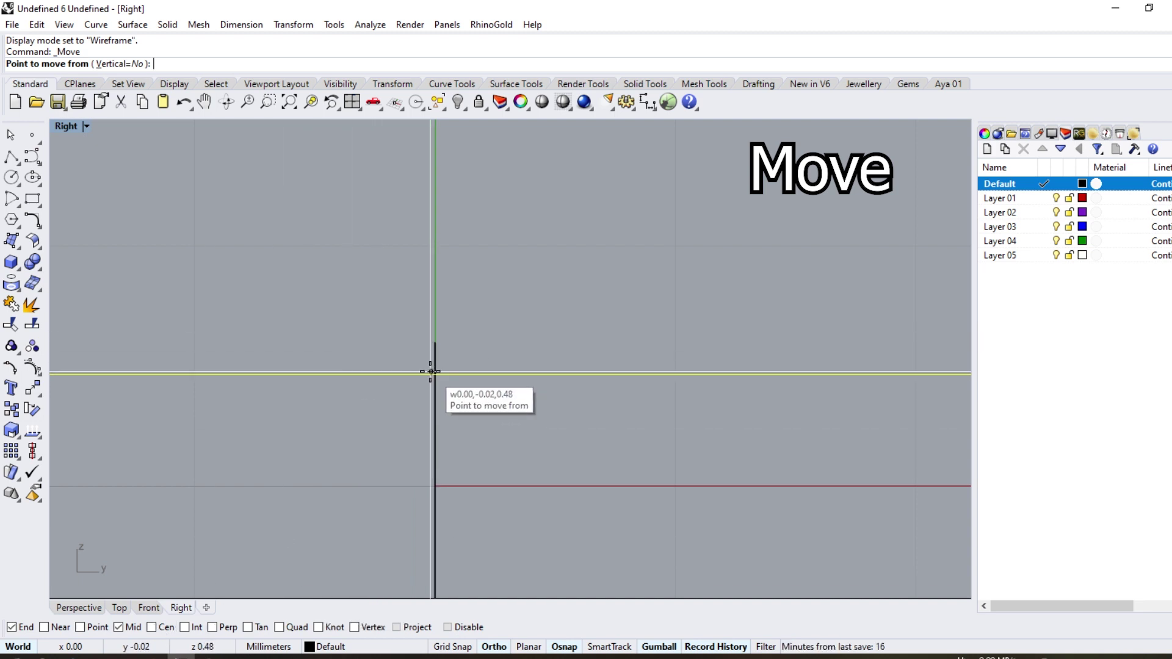
left_click(11, 627)
left_click(119, 627)
left_click(212, 627)
left_click(297, 627)
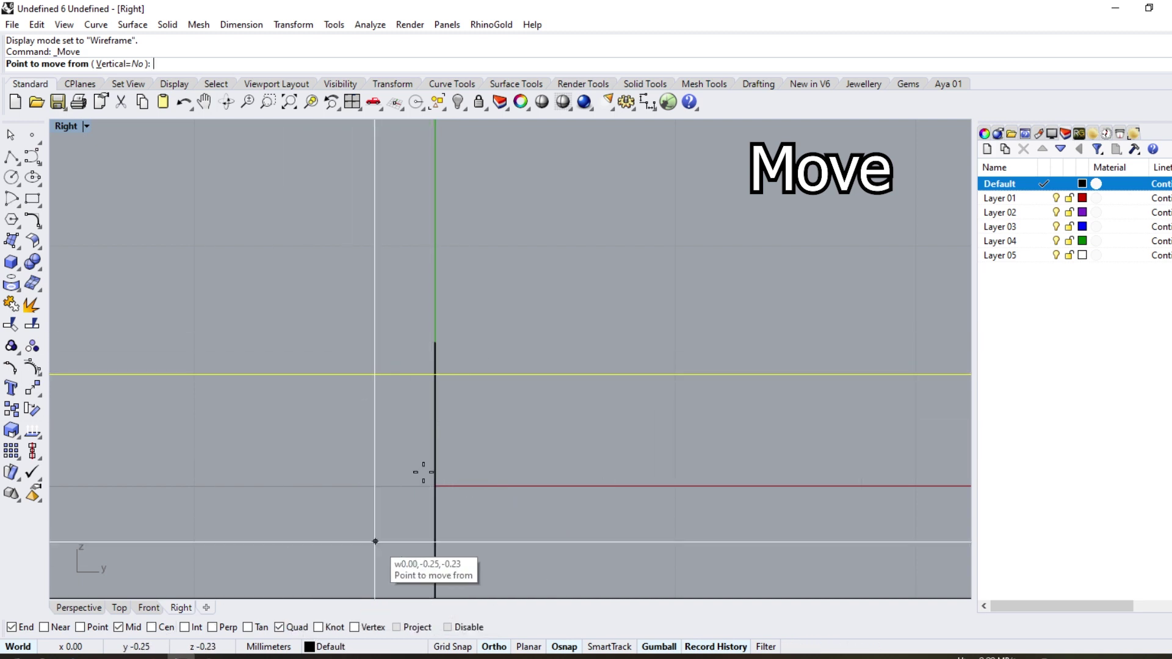
left_click(434, 374)
left_click(434, 342)
scroll(441, 363, "down", 5)
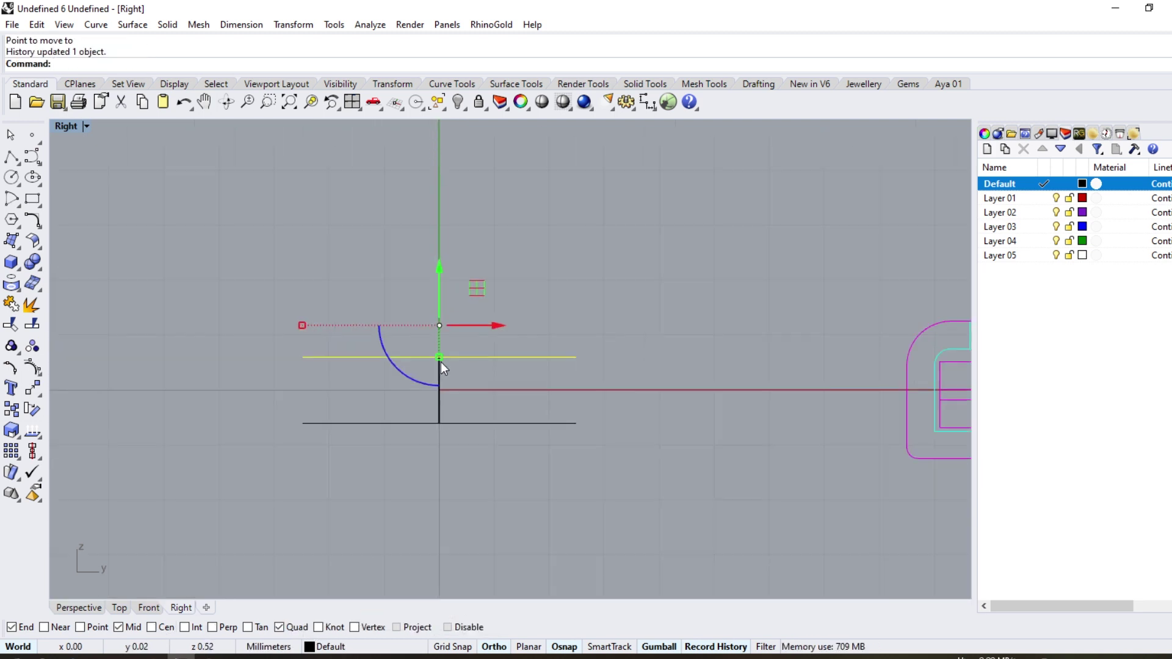
left_click(78, 607)
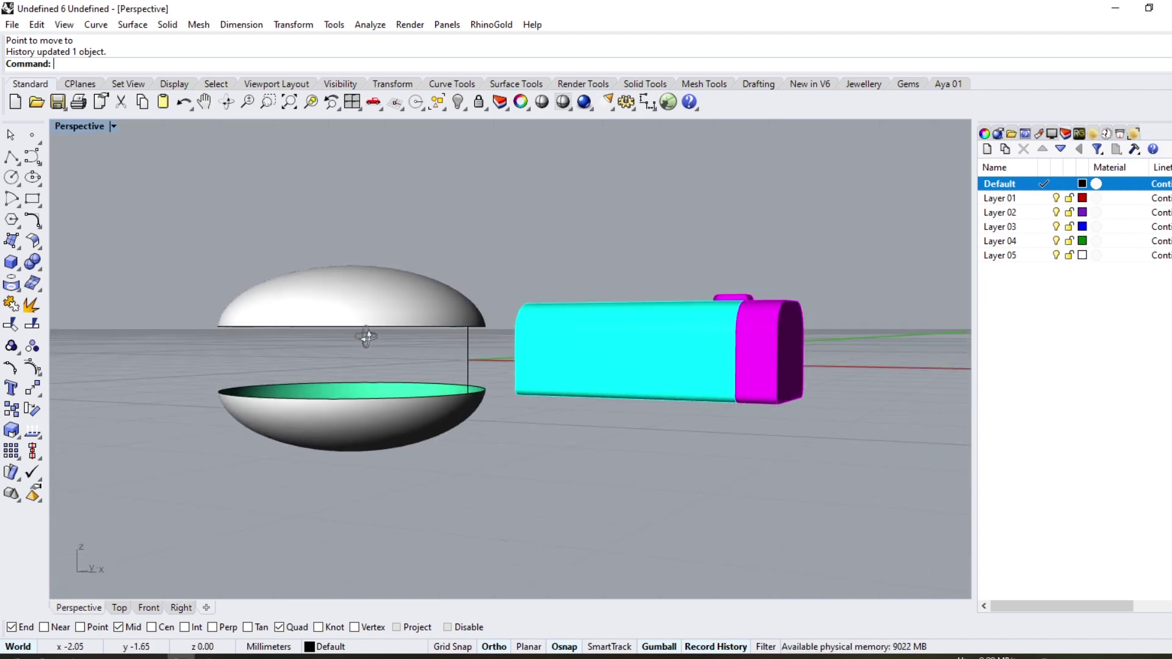
right_click_drag(305, 366, 329, 364)
Sweep a two-rail band along the lower and upper rims, using the vertical line as section
left_click(132, 24)
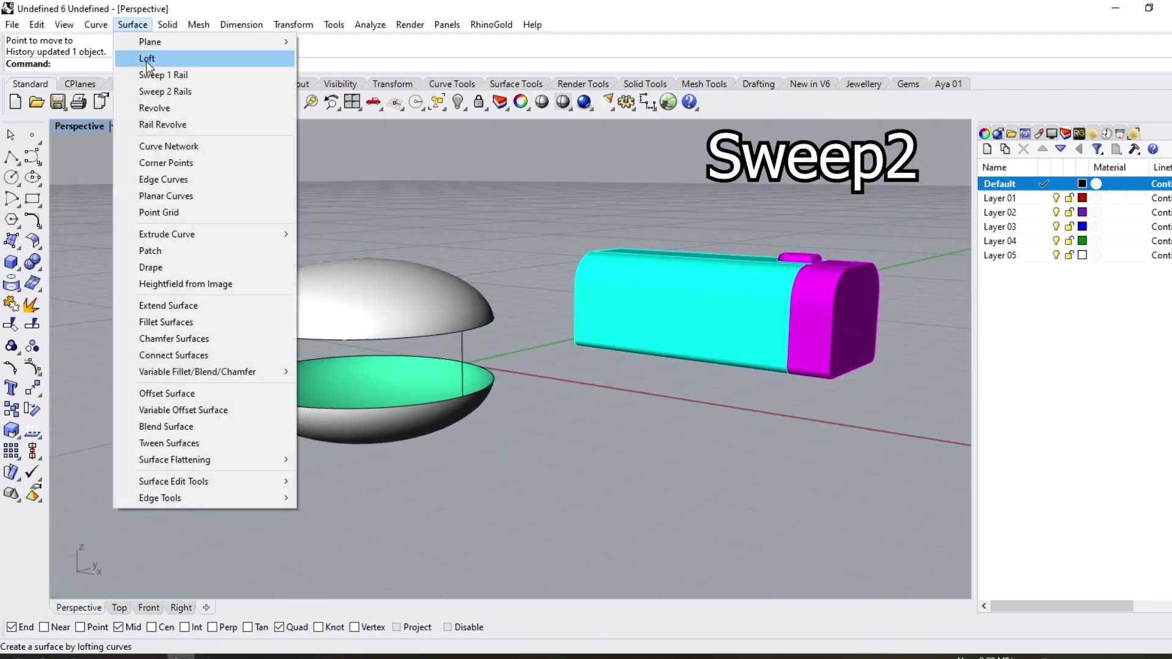
left_click(183, 92)
left_click(331, 408)
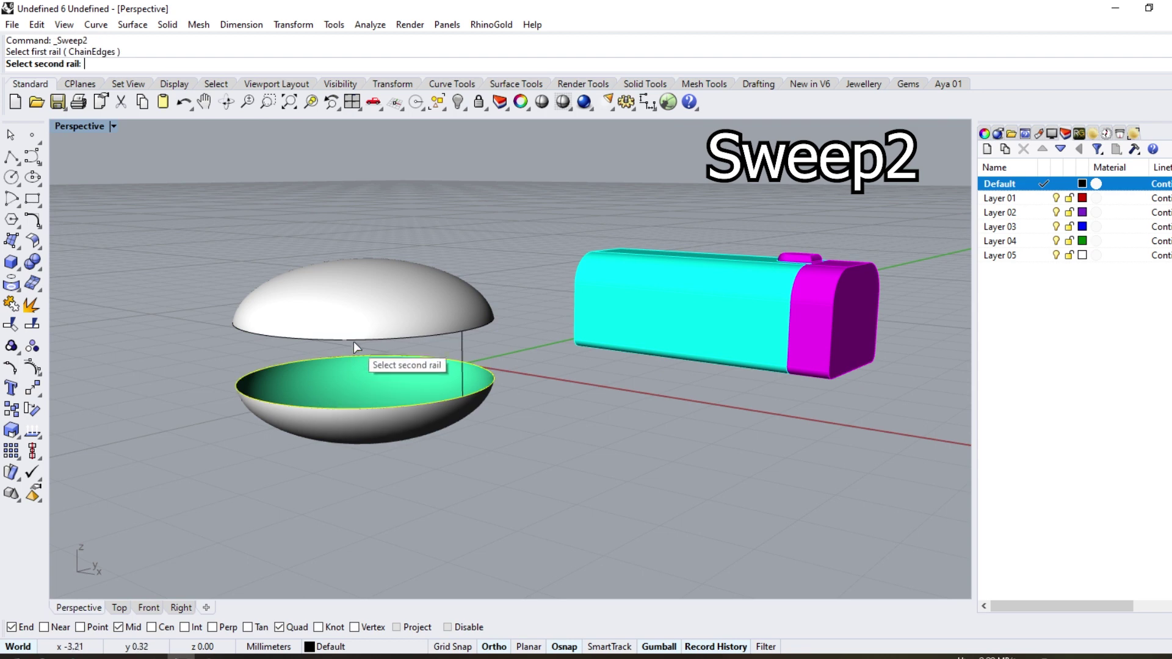
left_click(360, 340)
left_click(461, 369)
key("Return")
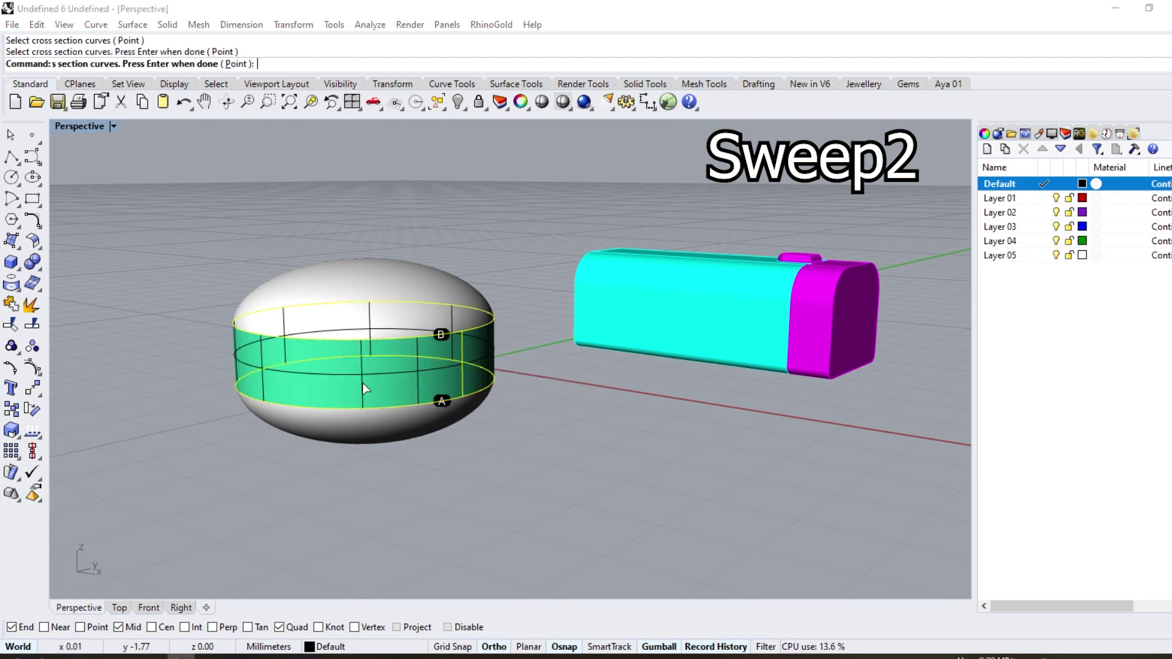
left_click(16, 161)
left_click(76, 167)
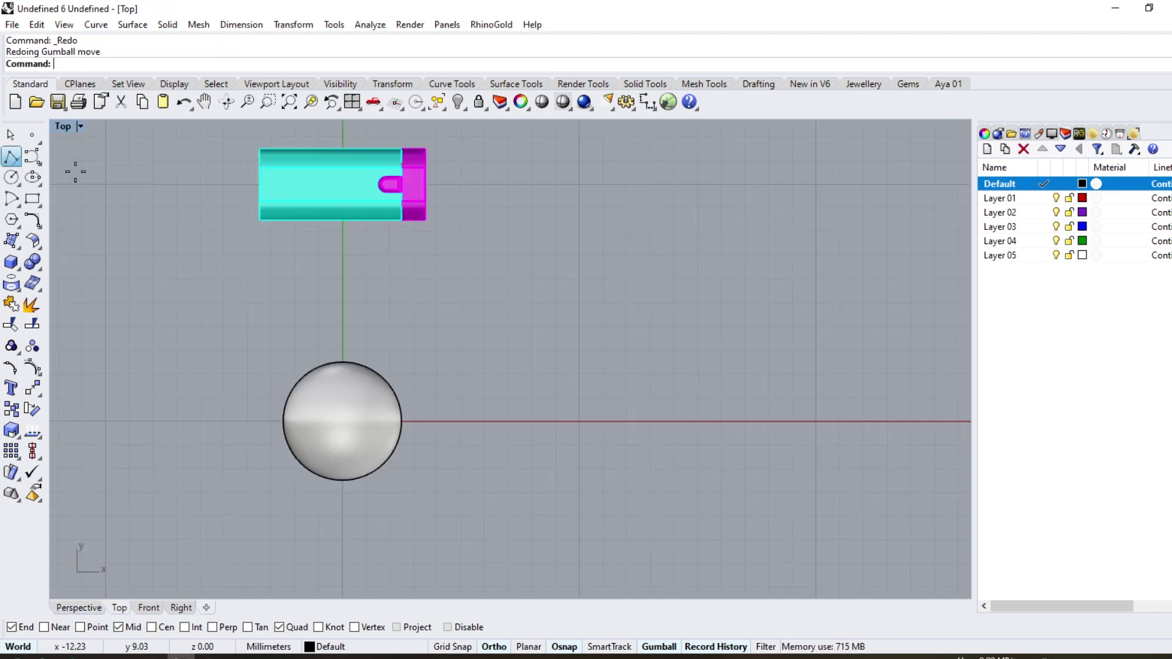
Draw a vertical line at the dome's quadrant and shift it 1 mm toward the centre
left_click(402, 421)
left_click(401, 314)
left_click(399, 339)
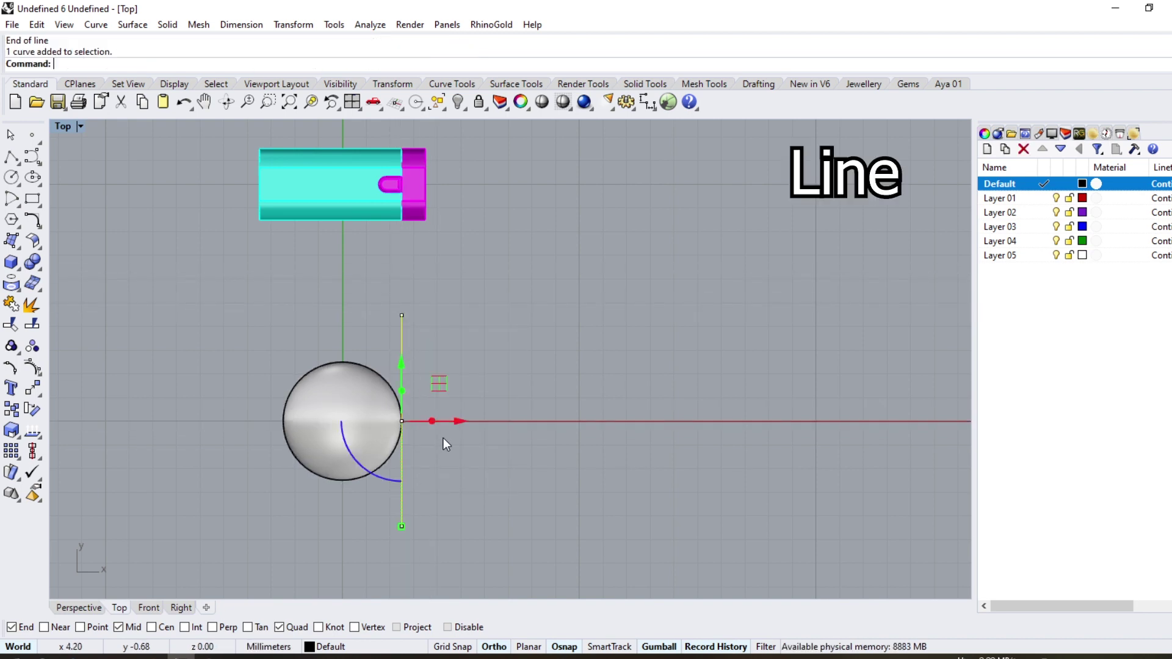
left_click_drag(445, 421, 426, 417)
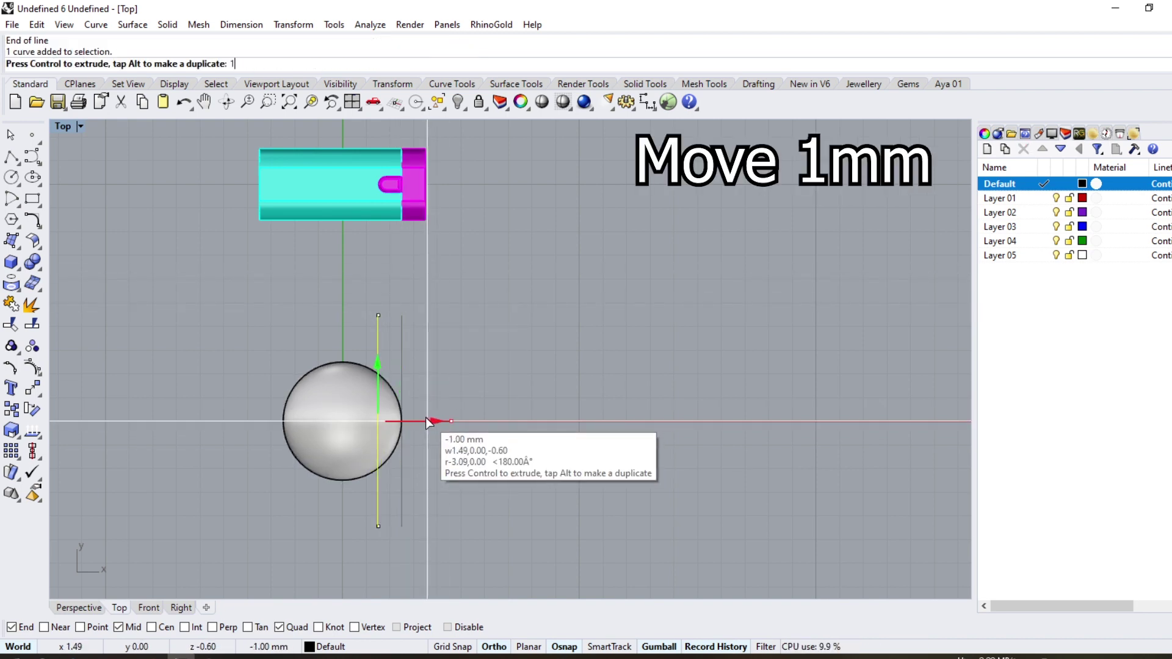
Wire-cut the dome body with the vertical line, keeping both pieces
left_click(345, 407)
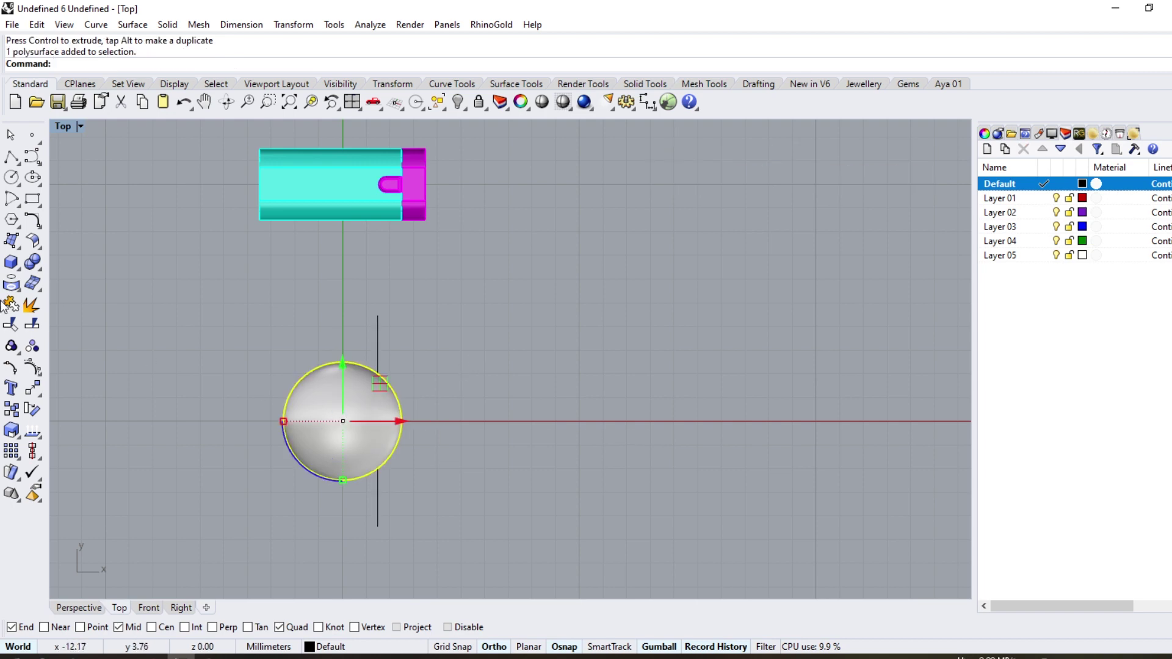
left_click(41, 266)
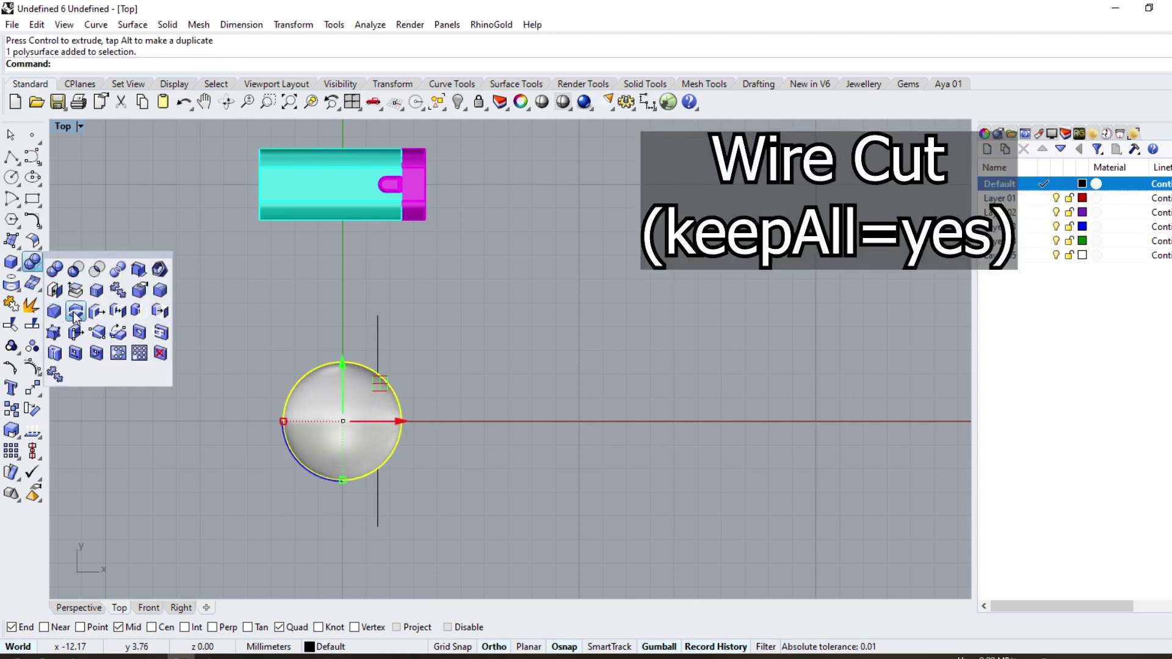
left_click(75, 312)
left_click(375, 352)
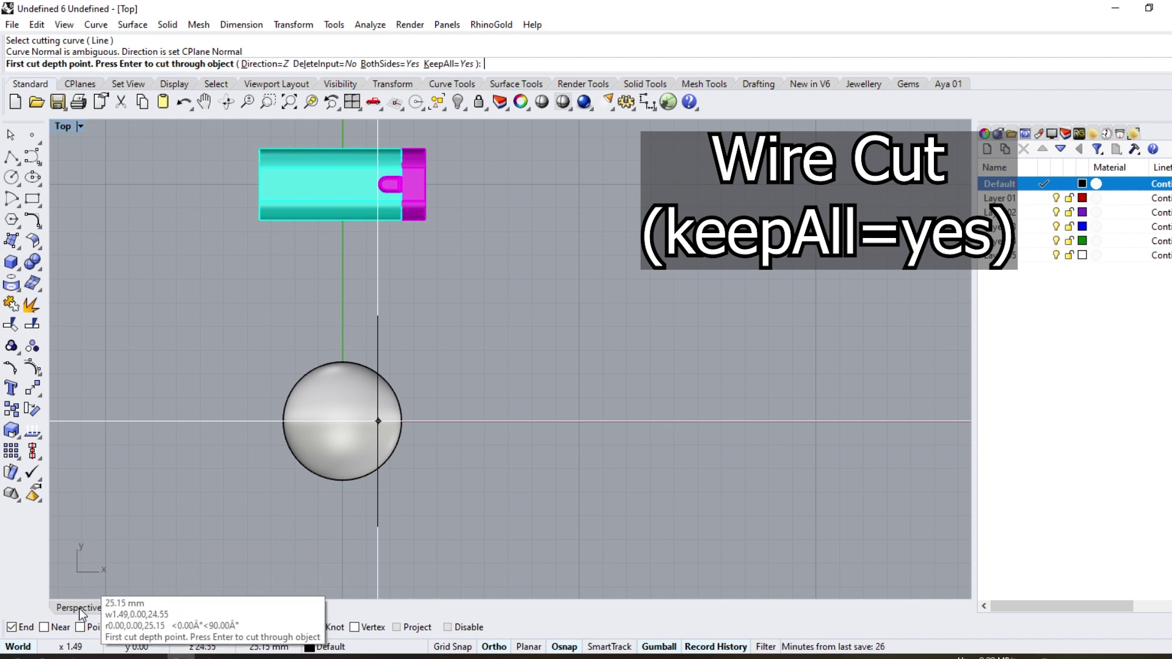
left_click(79, 607)
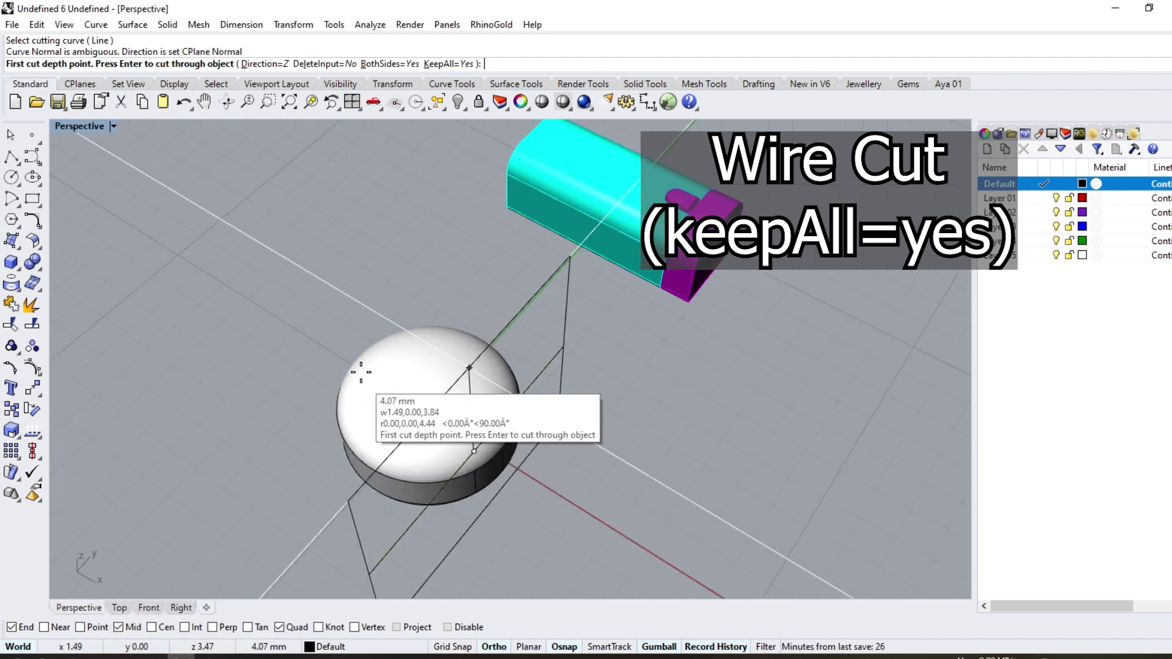
left_click(370, 316)
left_click(613, 460)
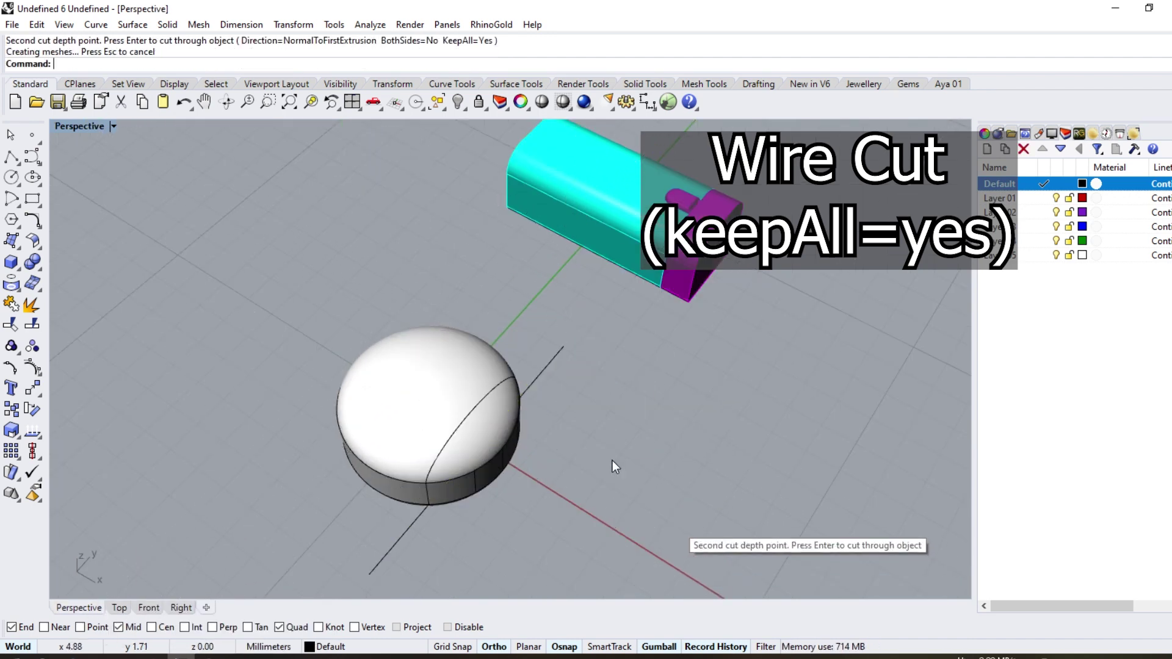
right_click_drag(613, 460, 539, 381)
Delete the cutting line and inspect the separated cut piece
left_click(434, 497)
key("Delete")
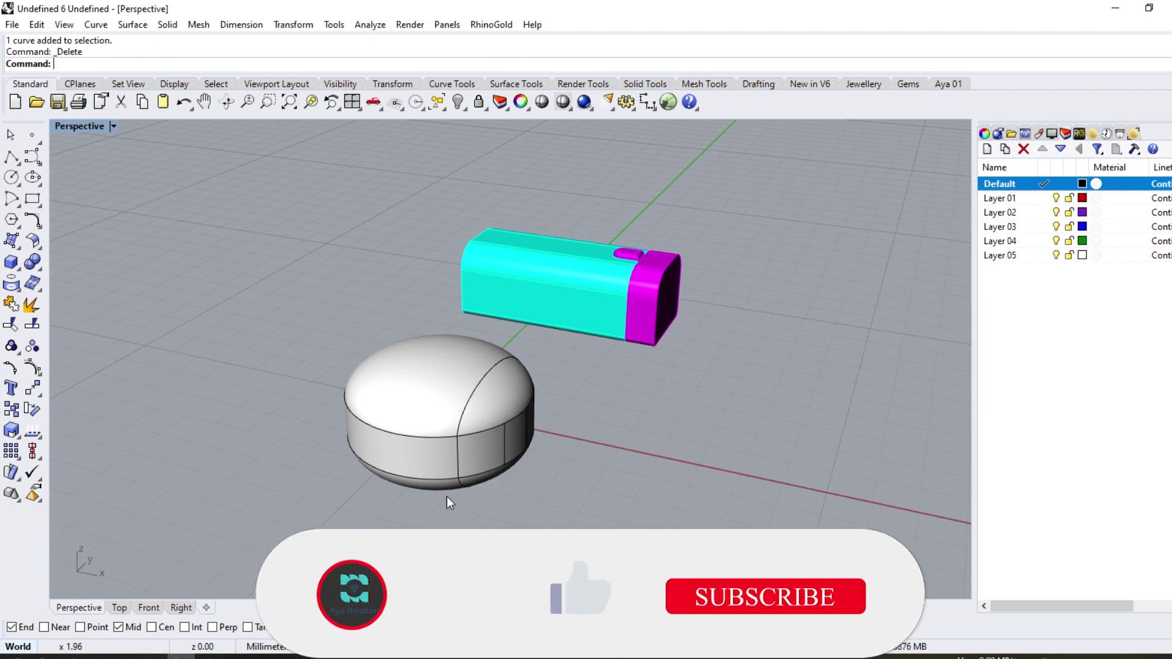
left_click(474, 473)
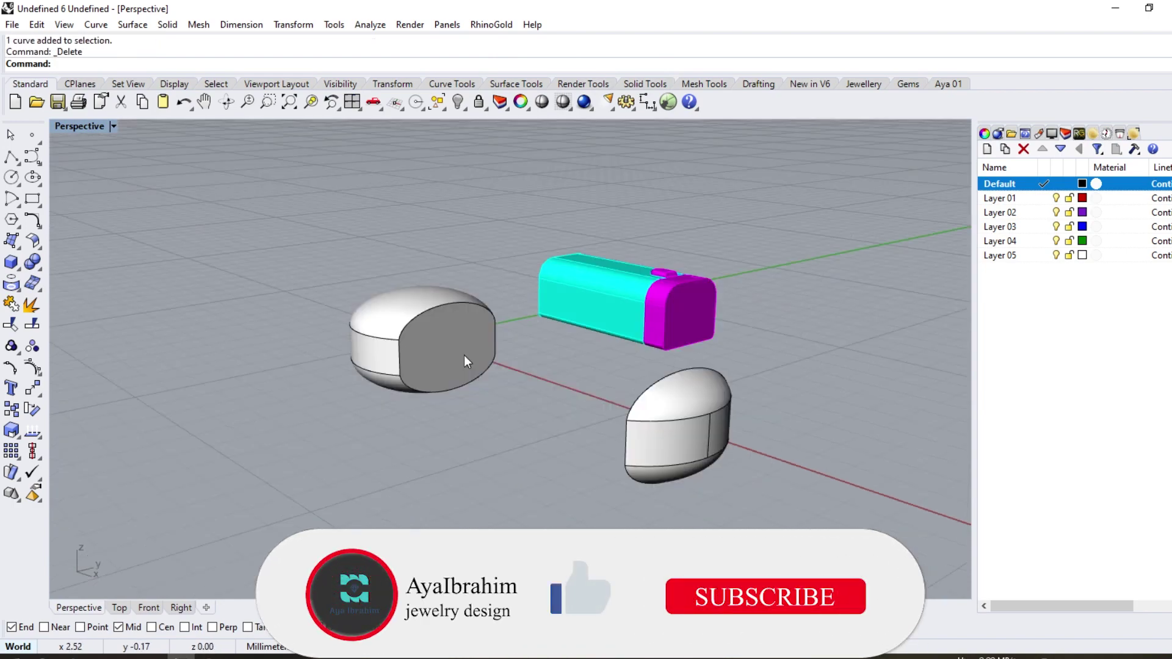
mouse_move(464, 355)
right_mouse_down()
mouse_move(377, 333)
mouse_move(386, 346)
right_mouse_up()
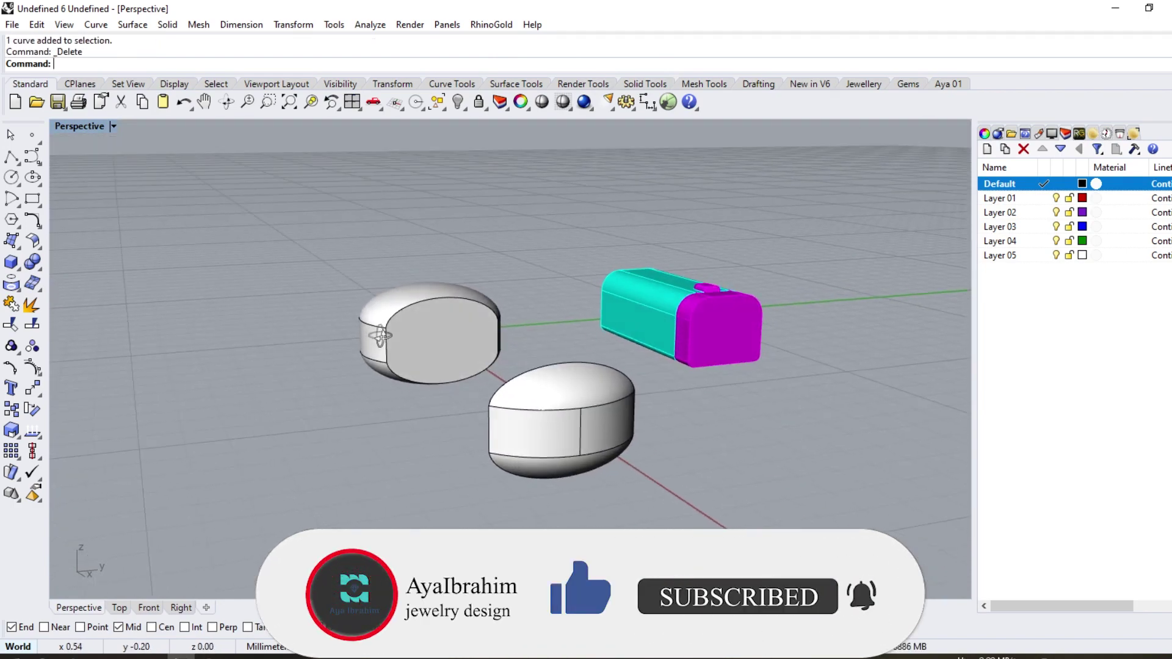
scroll(415, 324, "up", 5)
right_click_drag(441, 297, 477, 320)
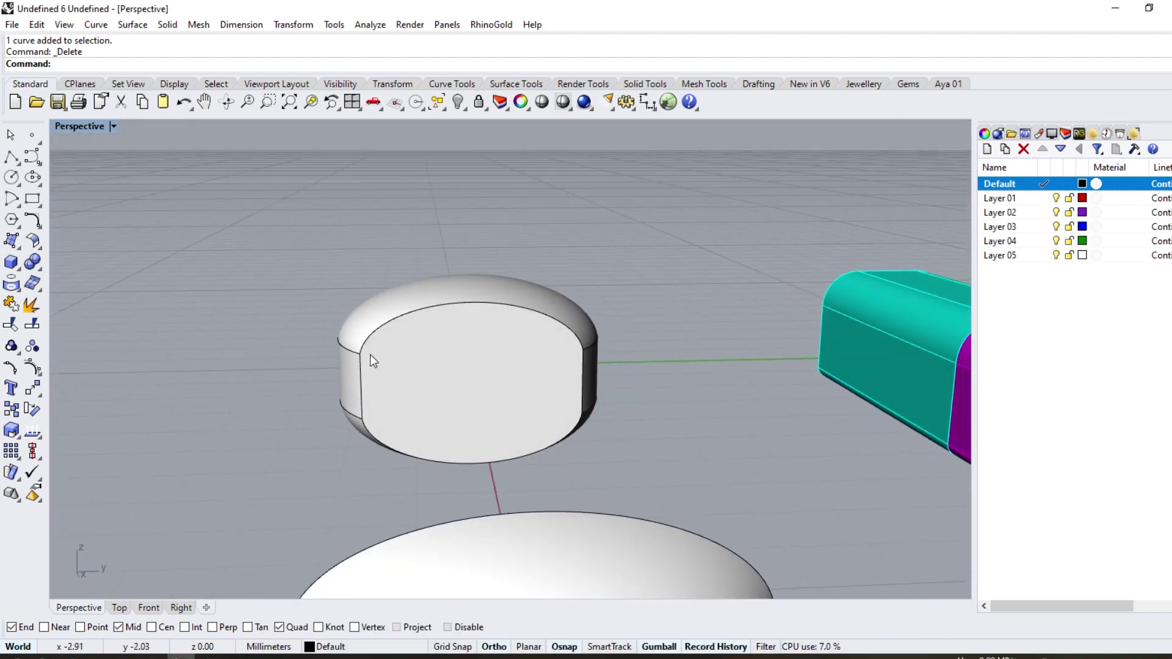
scroll(488, 363, "up", 2)
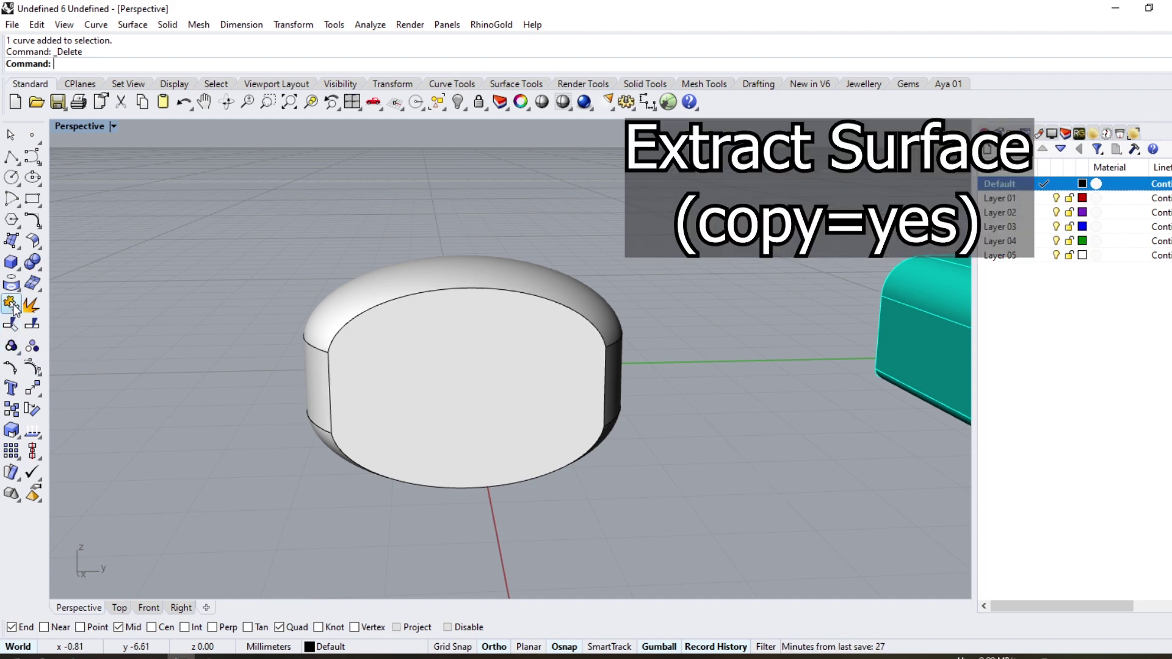
Extract a copy of the flat cut face and duplicate its border curve
left_click(30, 305)
left_click(431, 382)
key("Return")
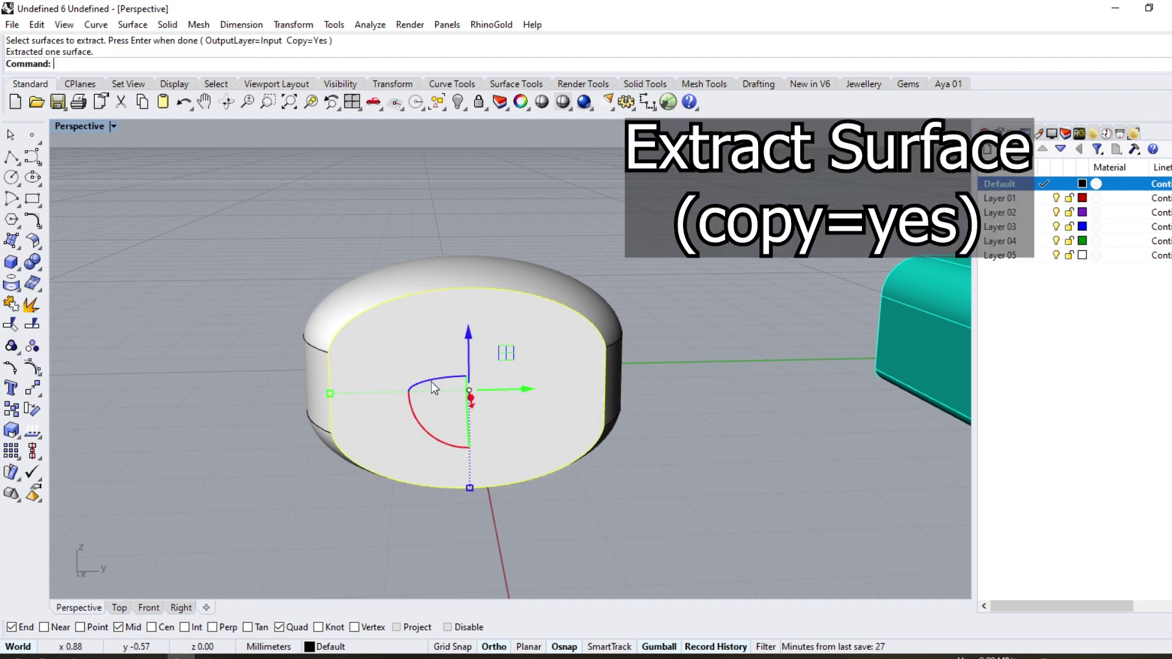
left_click(12, 284)
left_click(97, 291)
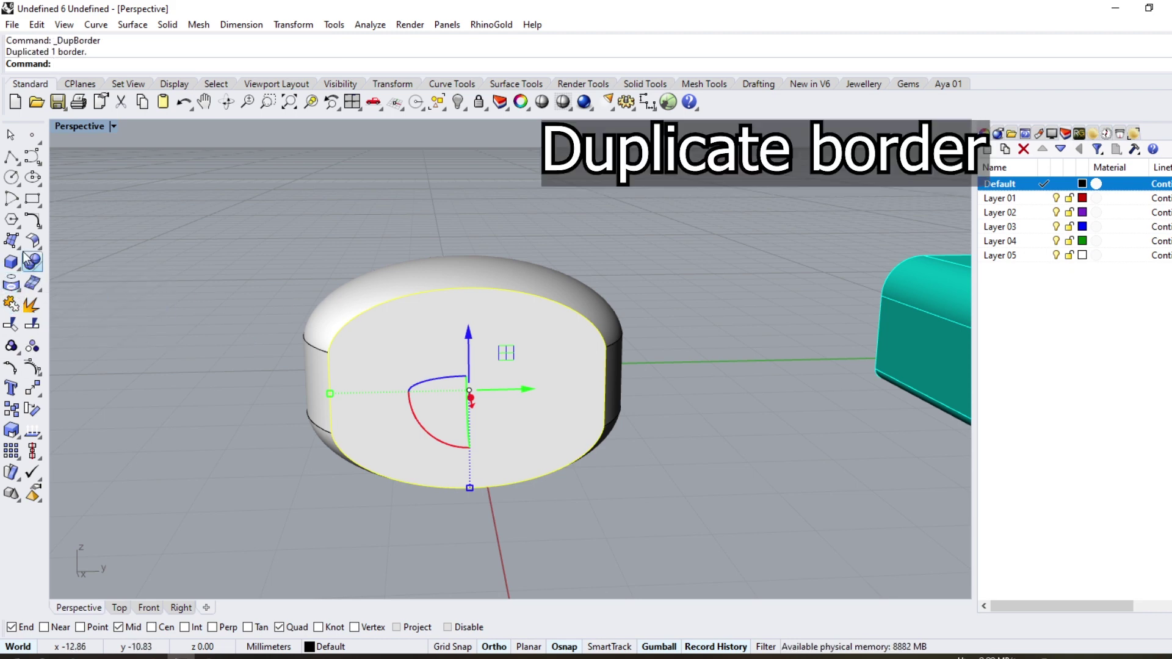
Offset the border 0.5 mm inward and delete the outer border curve
left_click(32, 221)
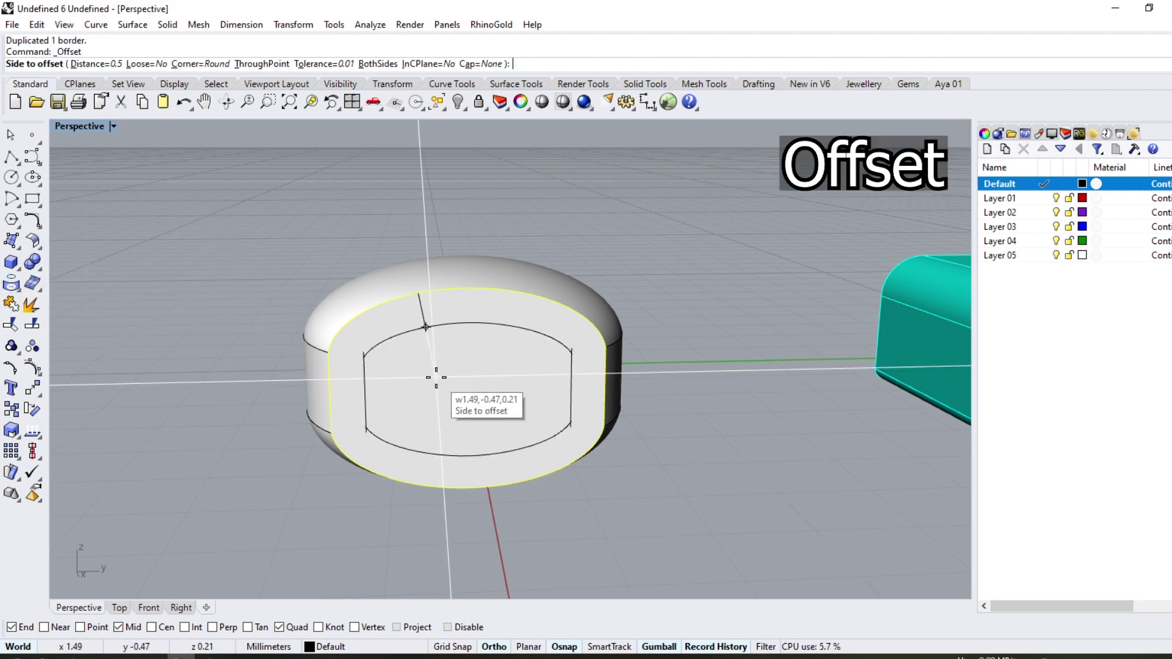
left_click(435, 378)
mouse_move(230, 393)
right_mouse_down()
mouse_move(282, 383)
mouse_move(327, 403)
right_mouse_up()
key("Delete")
left_click(390, 359)
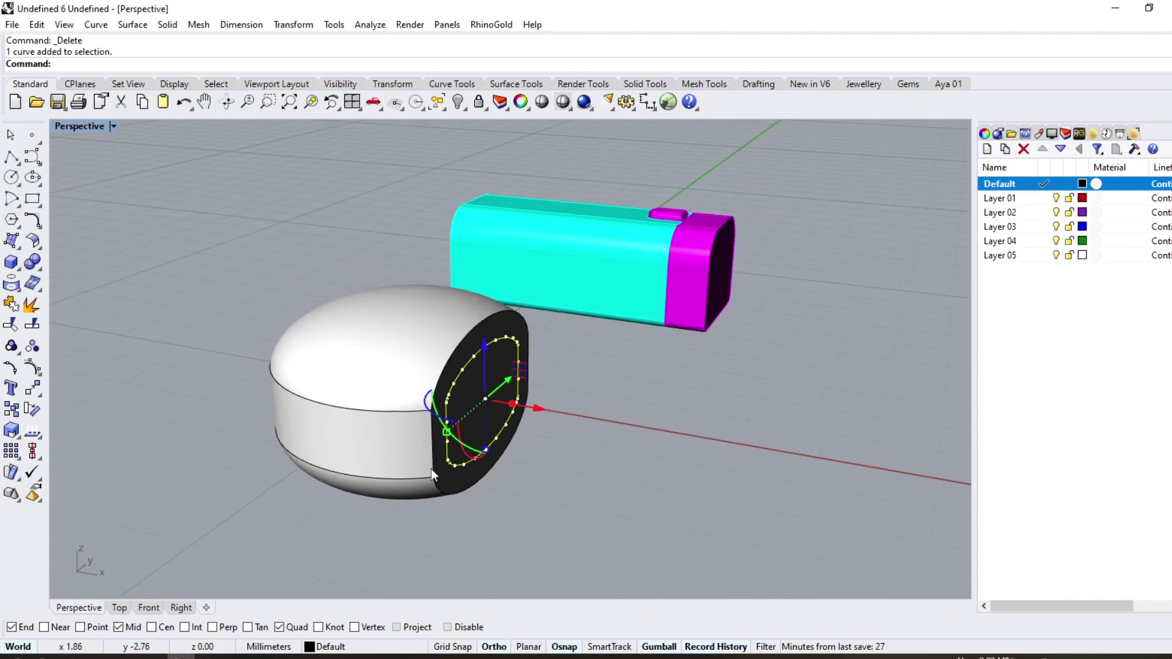
Move the copied flat face 5 mm to the side
mouse_move(430, 469)
right_mouse_down()
mouse_move(413, 388)
mouse_move(463, 392)
right_mouse_up()
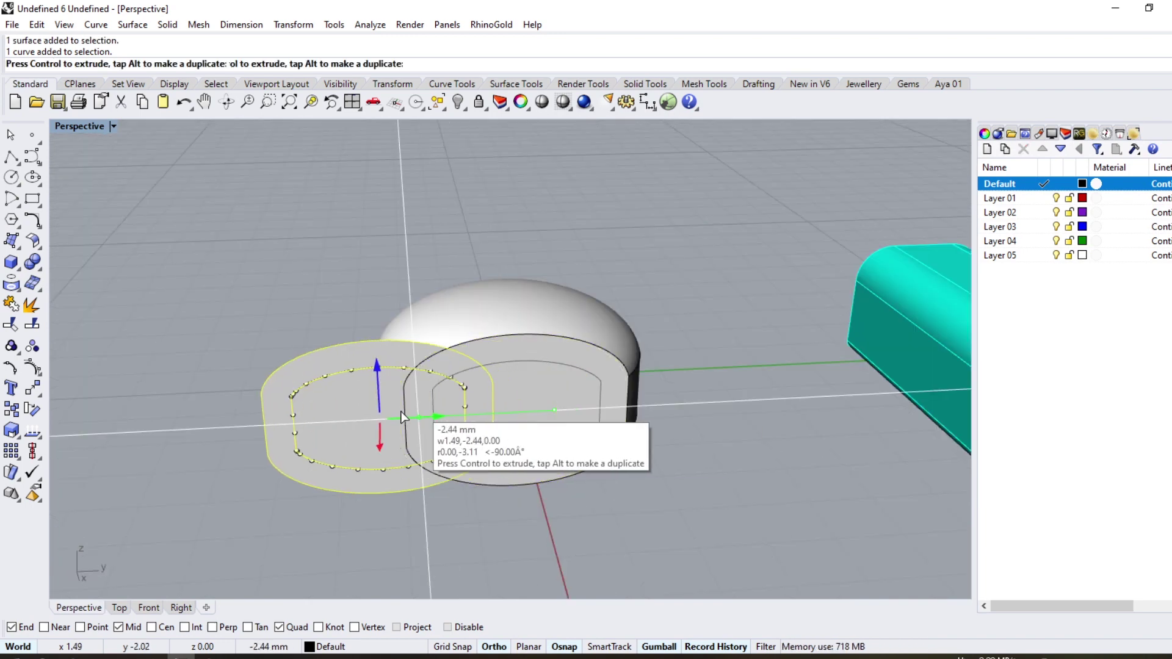
left_click_drag(416, 403, 301, 420)
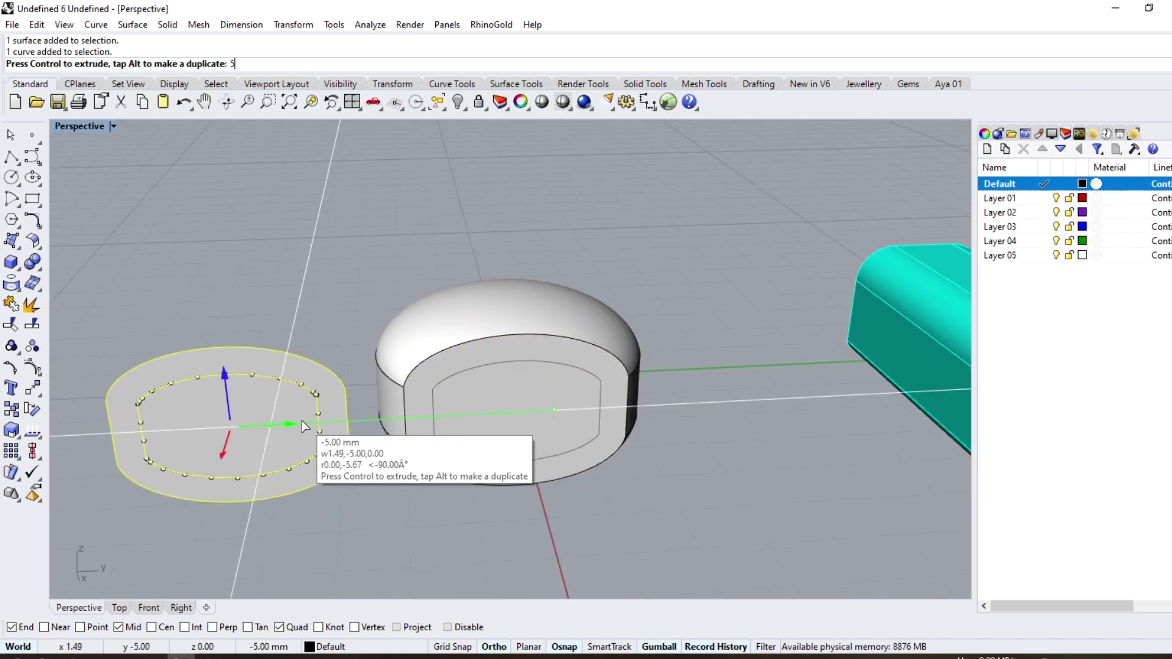
left_click(71, 373)
Extract the dome piece's flat face without copying and delete it
left_click(34, 327)
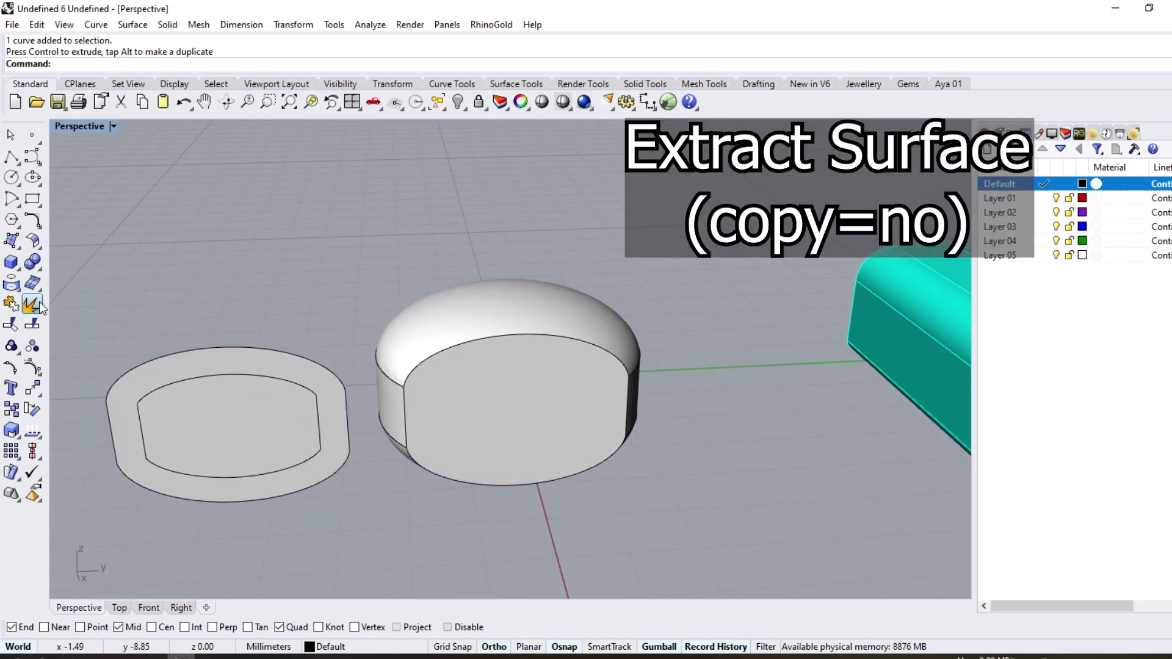
left_click(526, 393)
key("Return")
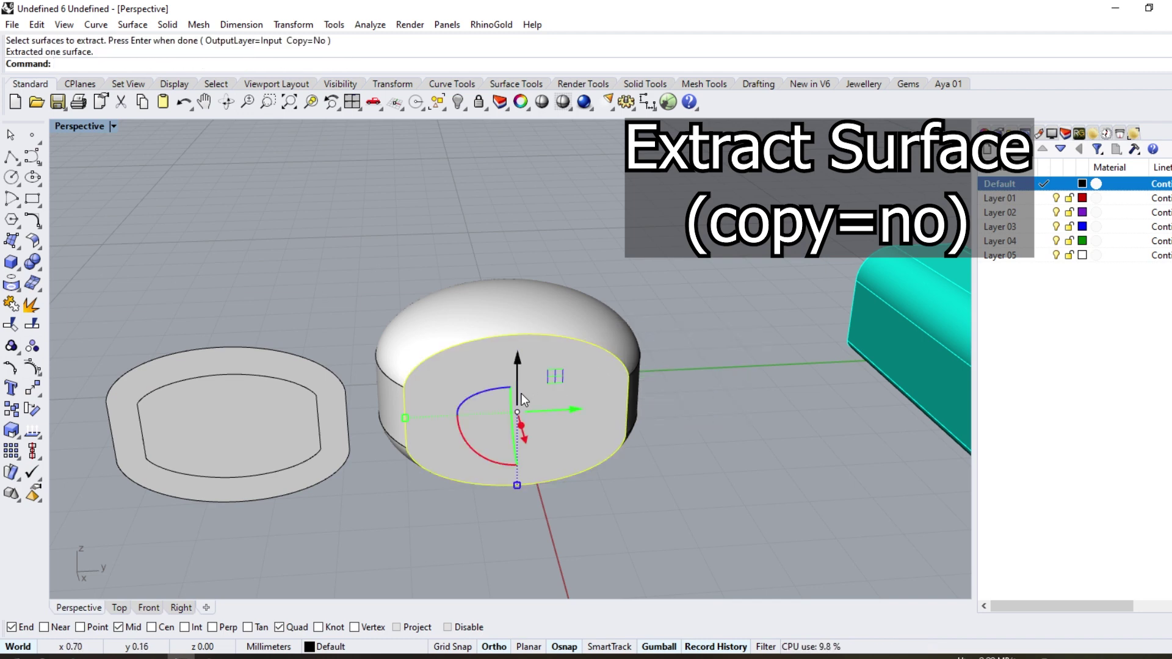
key("Delete")
left_click(521, 393)
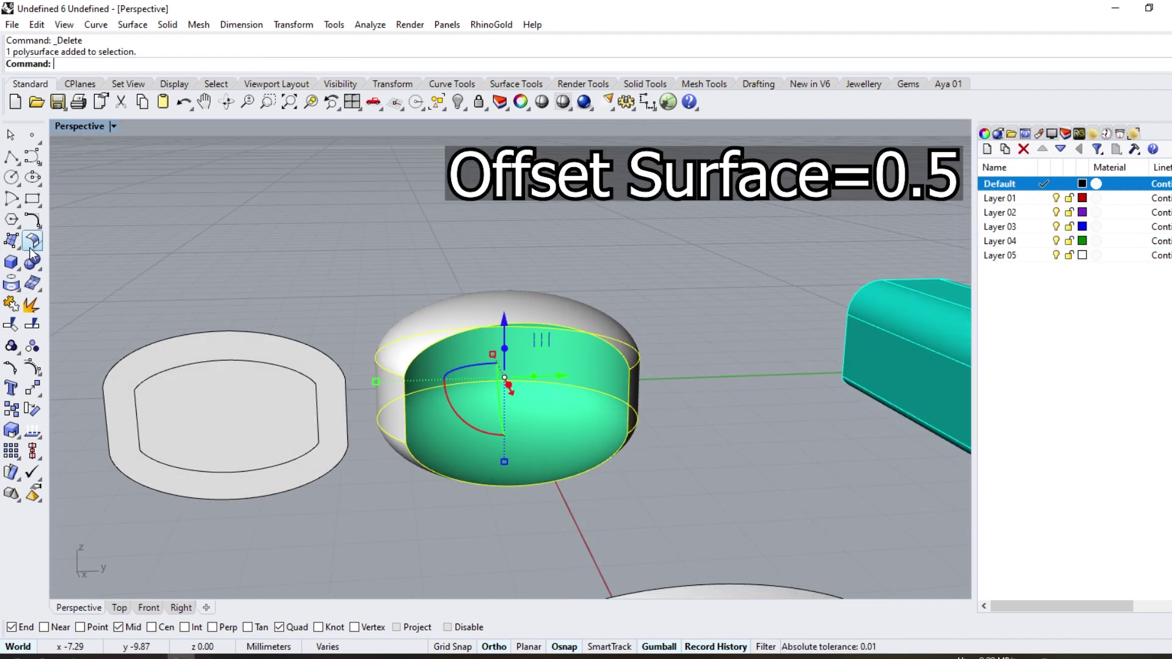
Offset the open dome piece 0.5 mm inward as a solid, forming a hollow shell
left_click(38, 247)
left_click(83, 273)
type("0.5")
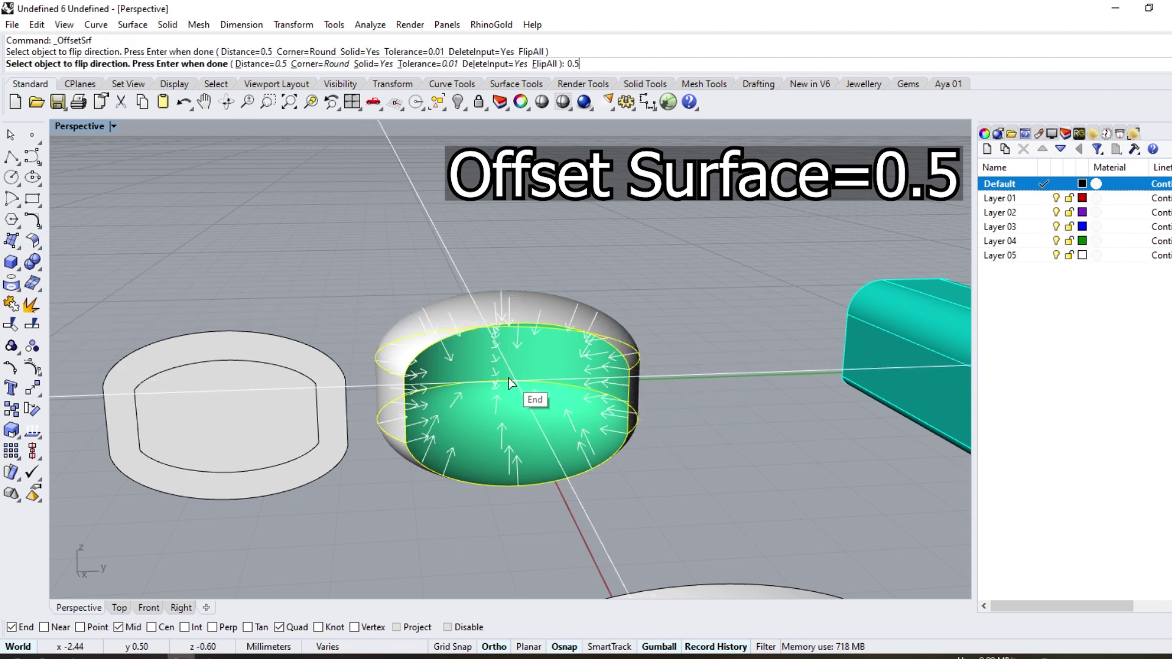
key("Return")
key("Return")
mouse_move(516, 487)
right_mouse_down()
mouse_move(470, 458)
mouse_move(554, 356)
mouse_move(440, 392)
mouse_move(255, 421)
right_mouse_up()
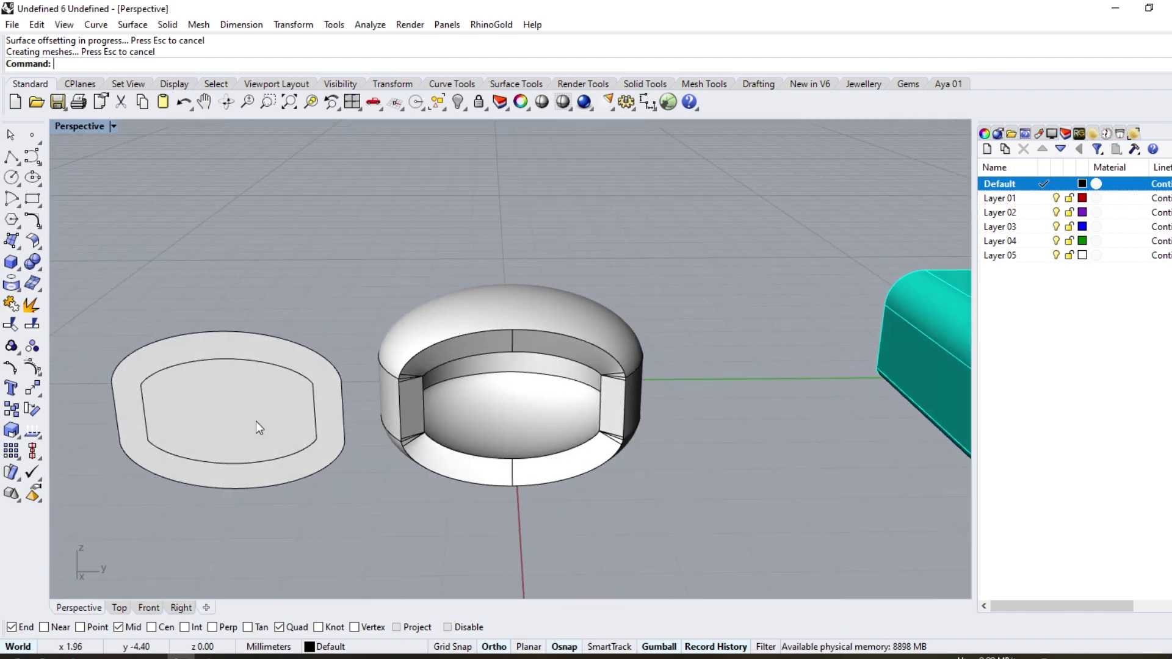
left_click(255, 421)
left_click(27, 331)
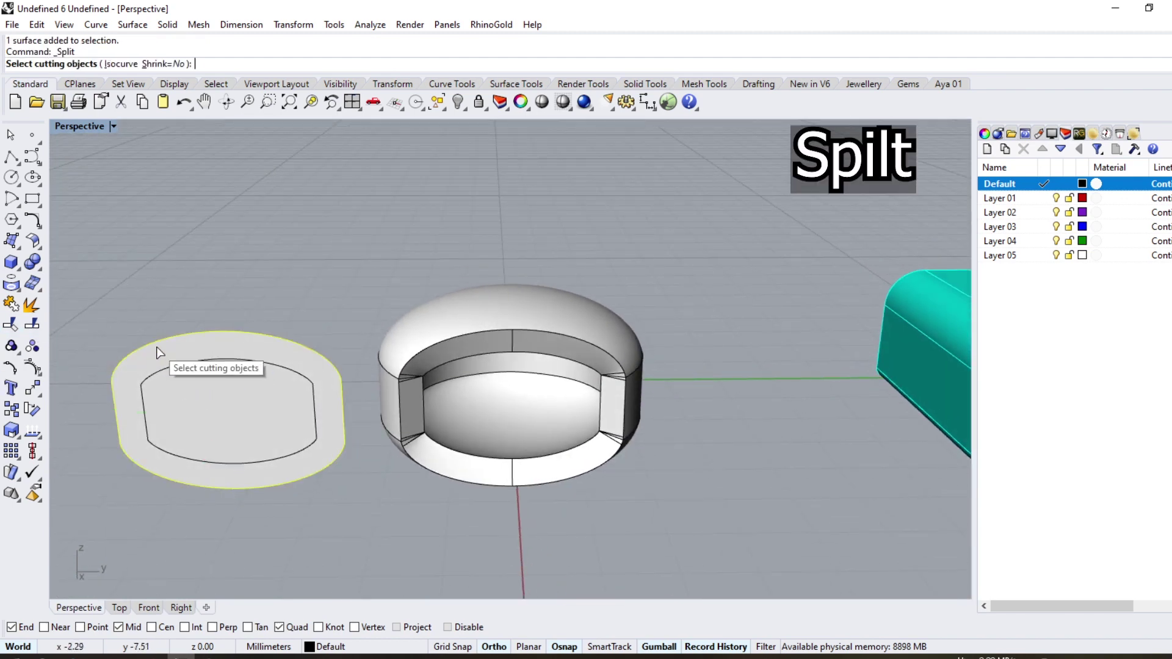
Split the flat plate along its inner outline and lift the outer ring 5 mm up
left_click(192, 361)
key("Return")
left_click(219, 408)
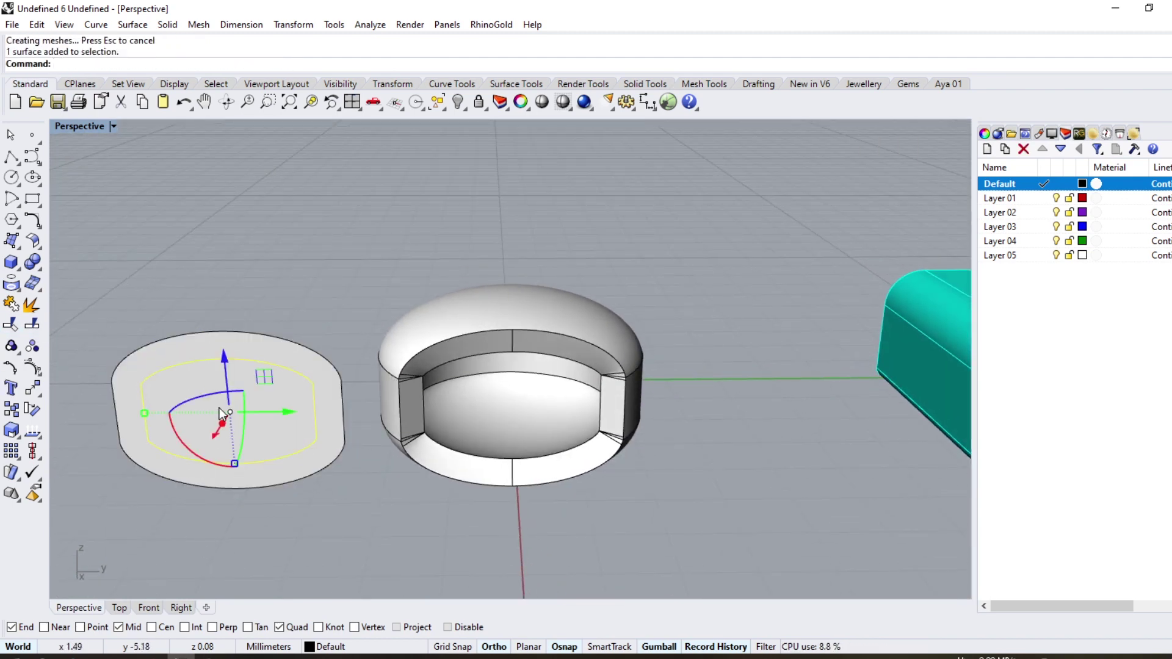
key("ctrl+z")
left_click_drag(274, 415, 562, 400)
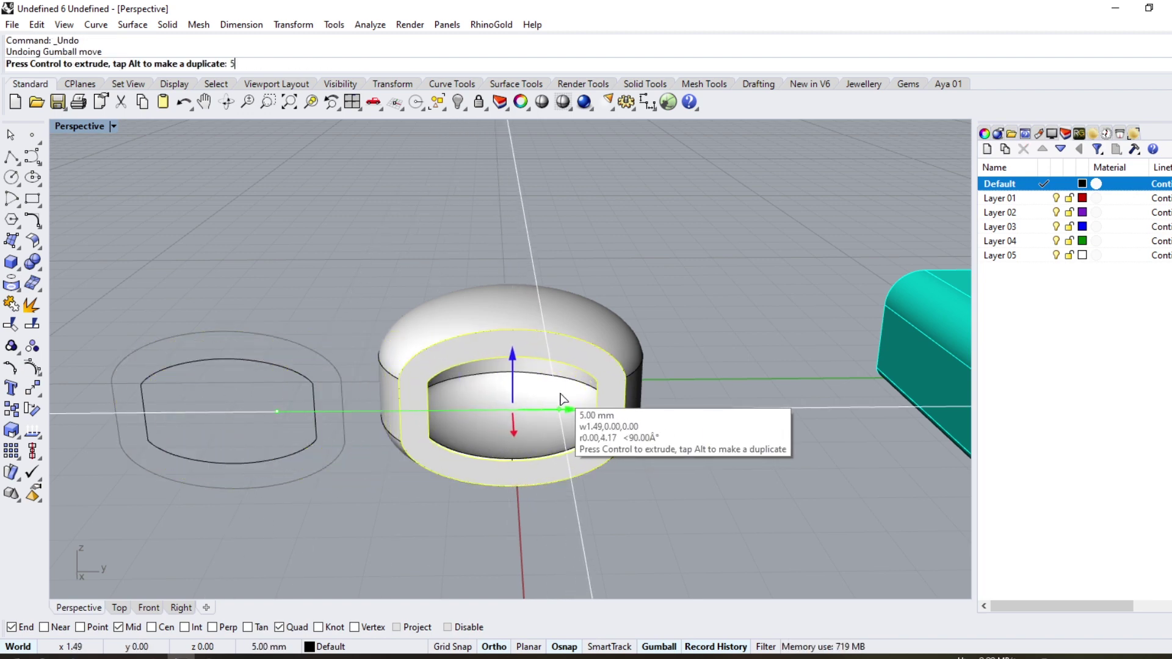
left_click_drag(562, 400, 561, 401)
left_click(371, 461)
mouse_move(368, 455)
right_mouse_down()
mouse_move(232, 342)
mouse_move(87, 247)
right_mouse_up()
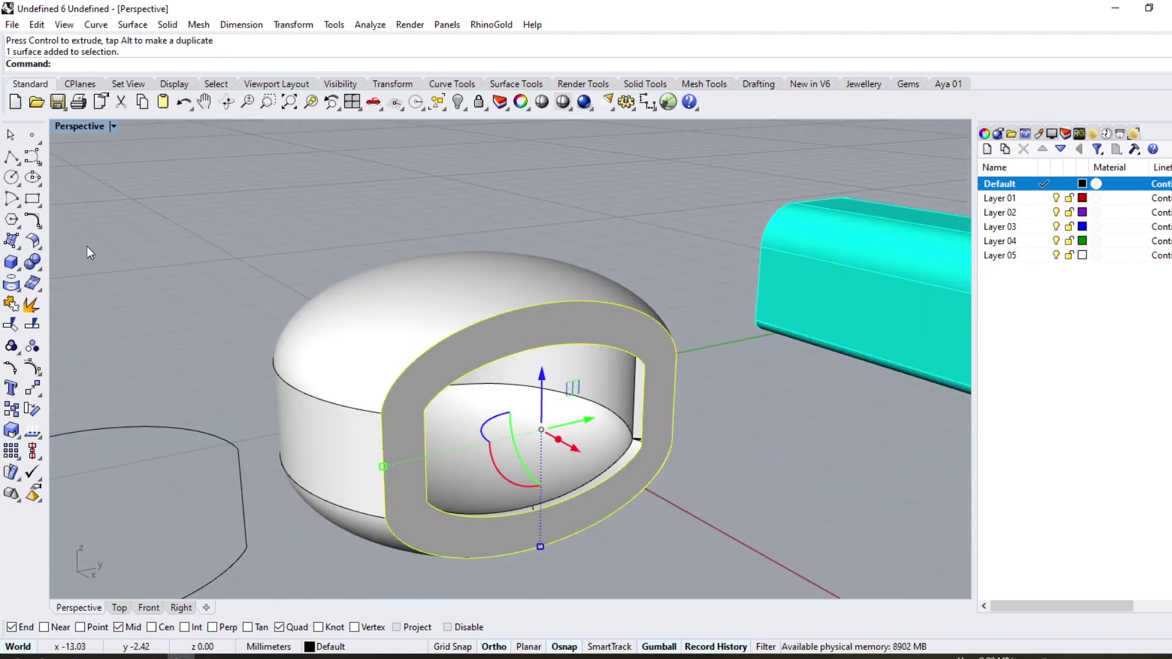
Thicken the ring into a 0.5 mm solid with Offset Surface
left_click(40, 246)
left_click(77, 269)
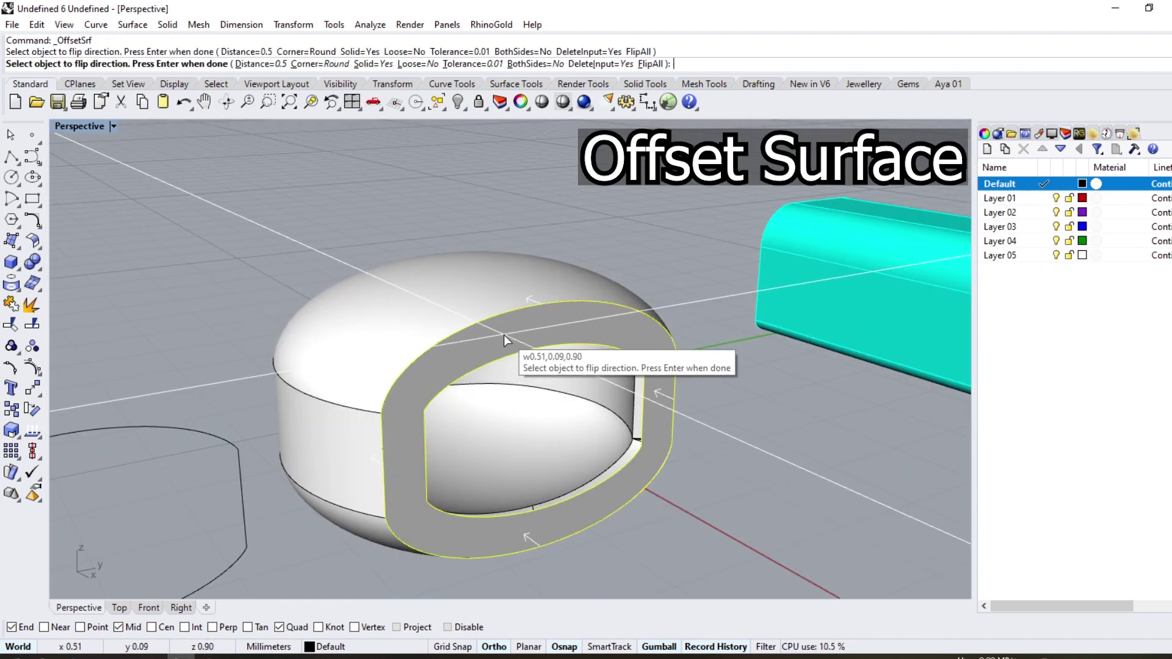
key("Return")
left_click(786, 315)
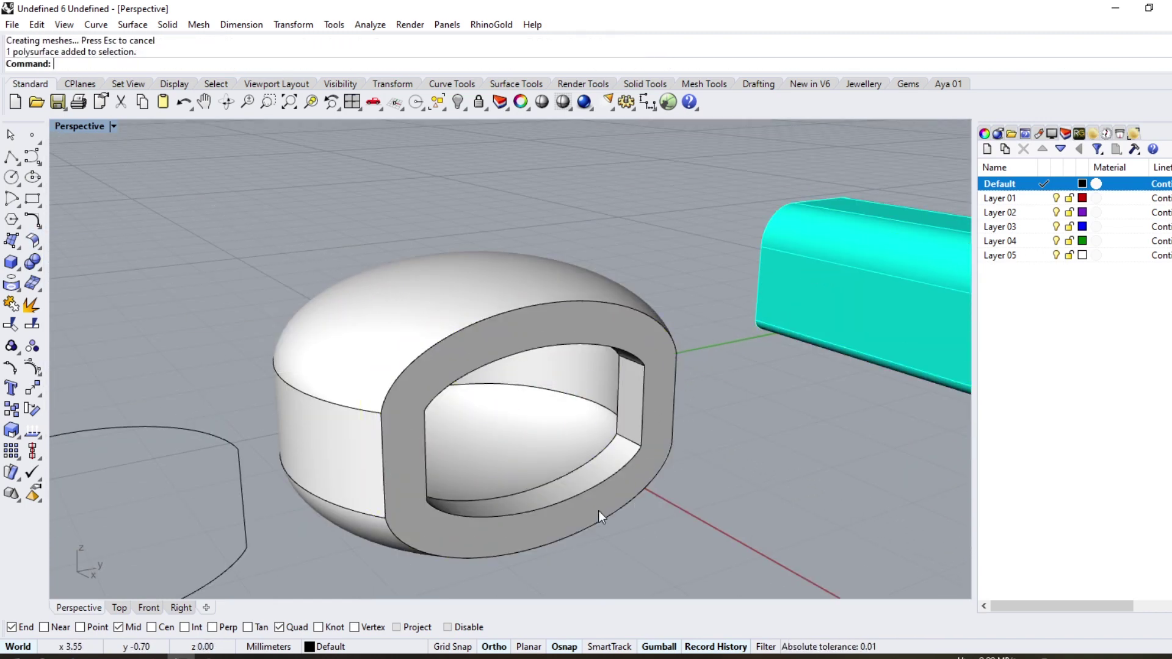
mouse_move(598, 510)
right_mouse_down()
mouse_move(693, 400)
mouse_move(646, 340)
mouse_move(329, 438)
mouse_move(575, 447)
right_mouse_up()
In Top view, extract an isocurve across the centre of the dome
left_click(119, 607)
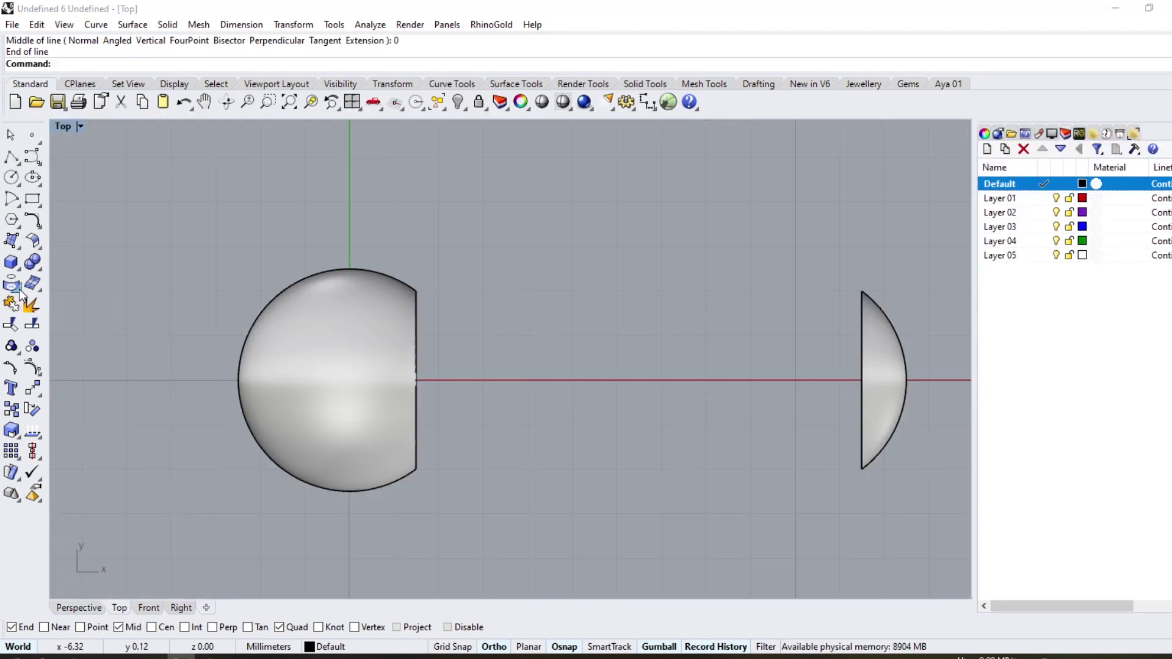
left_click(12, 284)
left_click(107, 293)
left_click(295, 350)
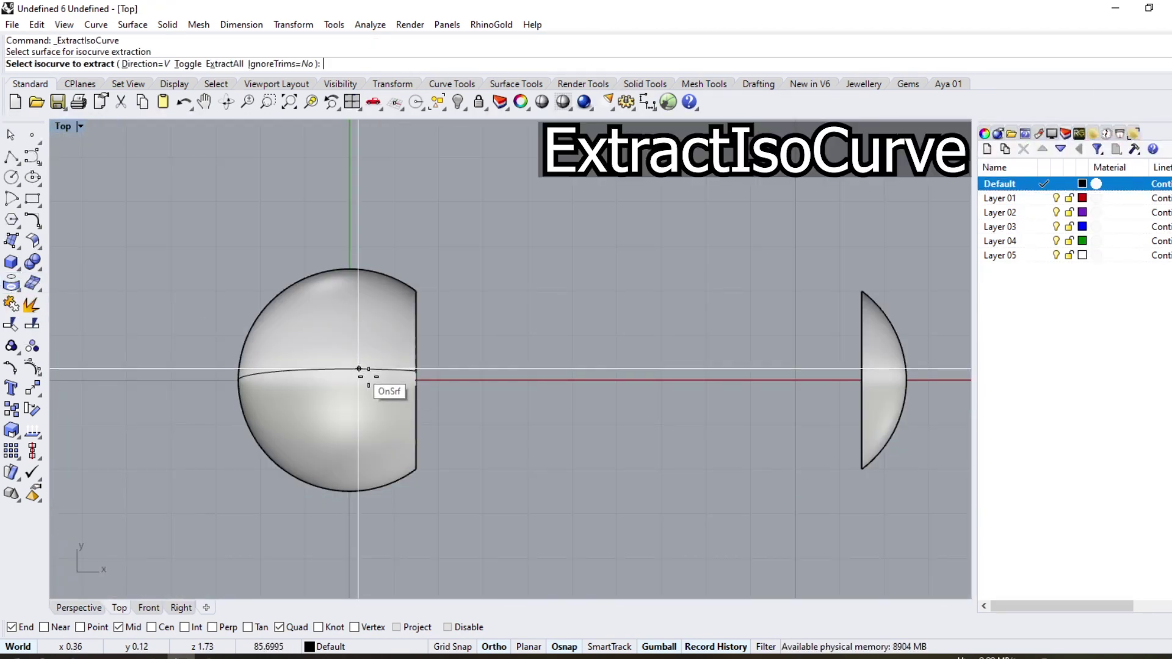
left_click(416, 379)
key("Return")
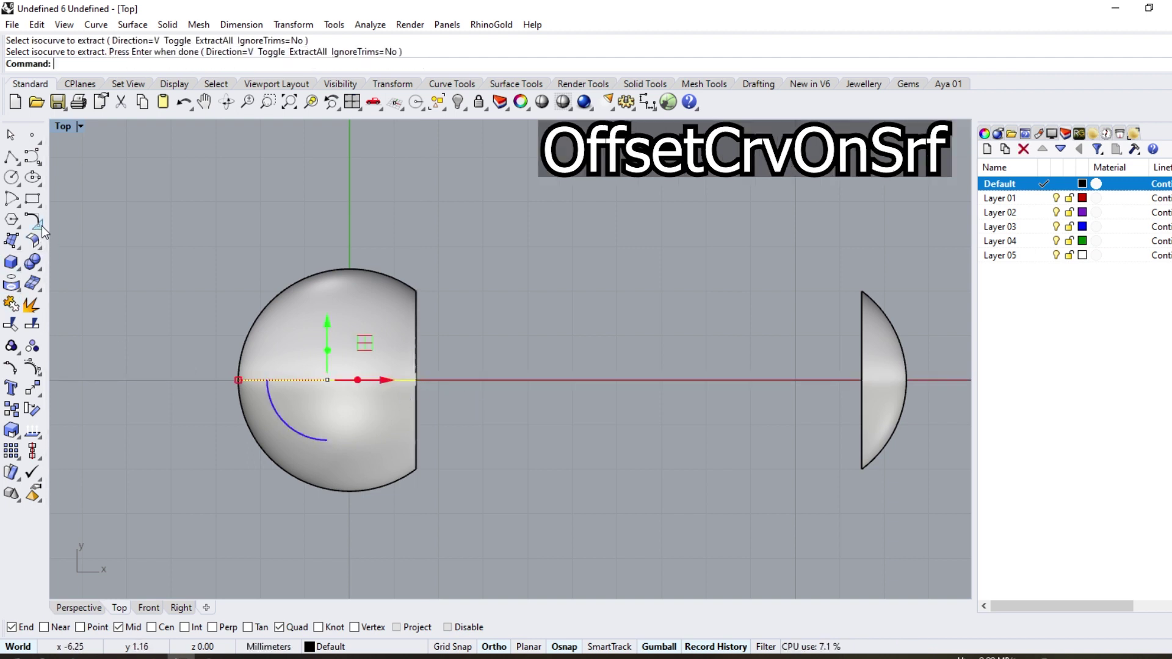
Offset the centre curve 0.5 along the dome surface to one side
left_click(40, 226)
left_click(103, 253)
left_click(346, 326)
type(".5")
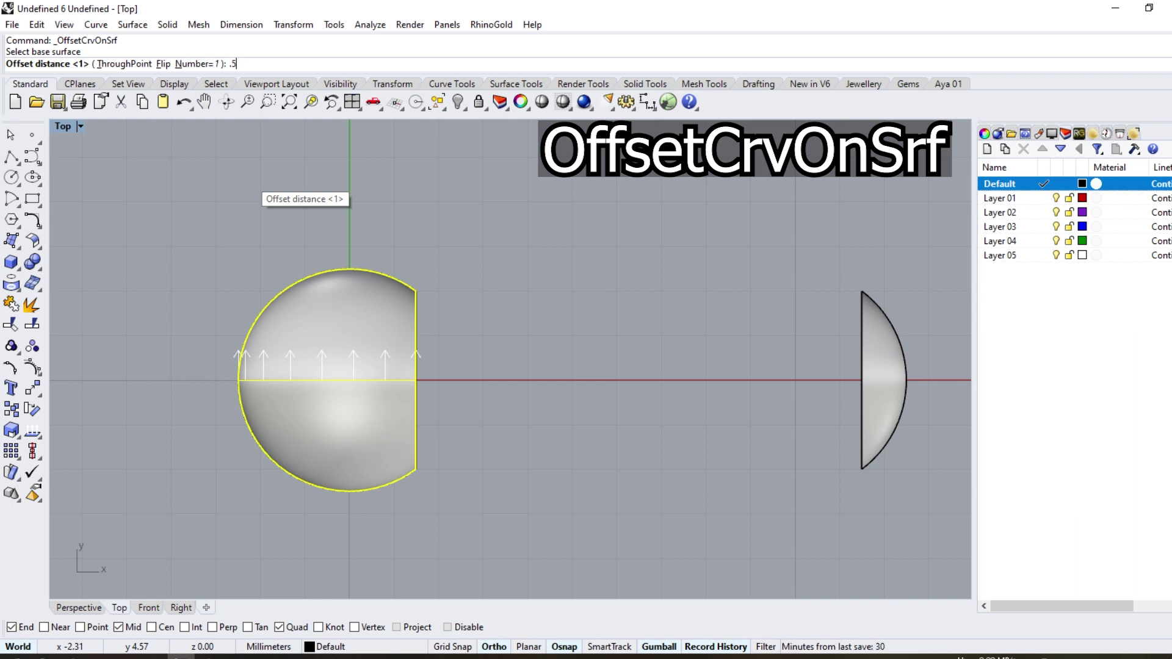
key("Return")
key("Return")
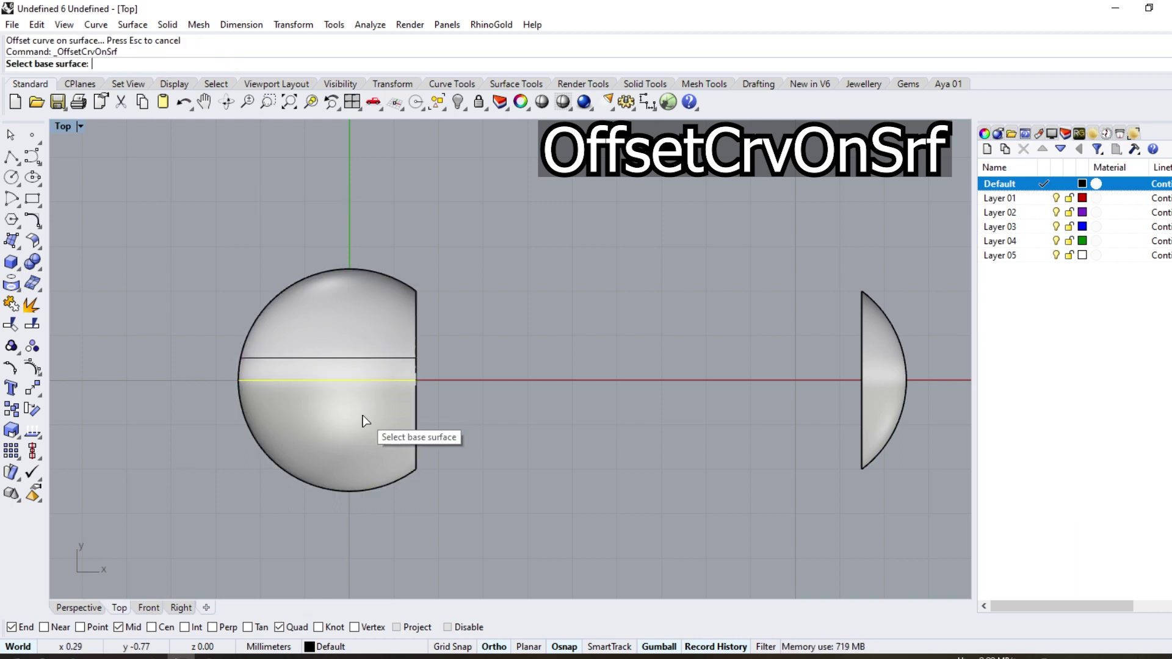
left_click(354, 426)
key("Return")
key("ctrl+z")
Add a second 0.5 offset on the dome, flipped to the other side
key("Return")
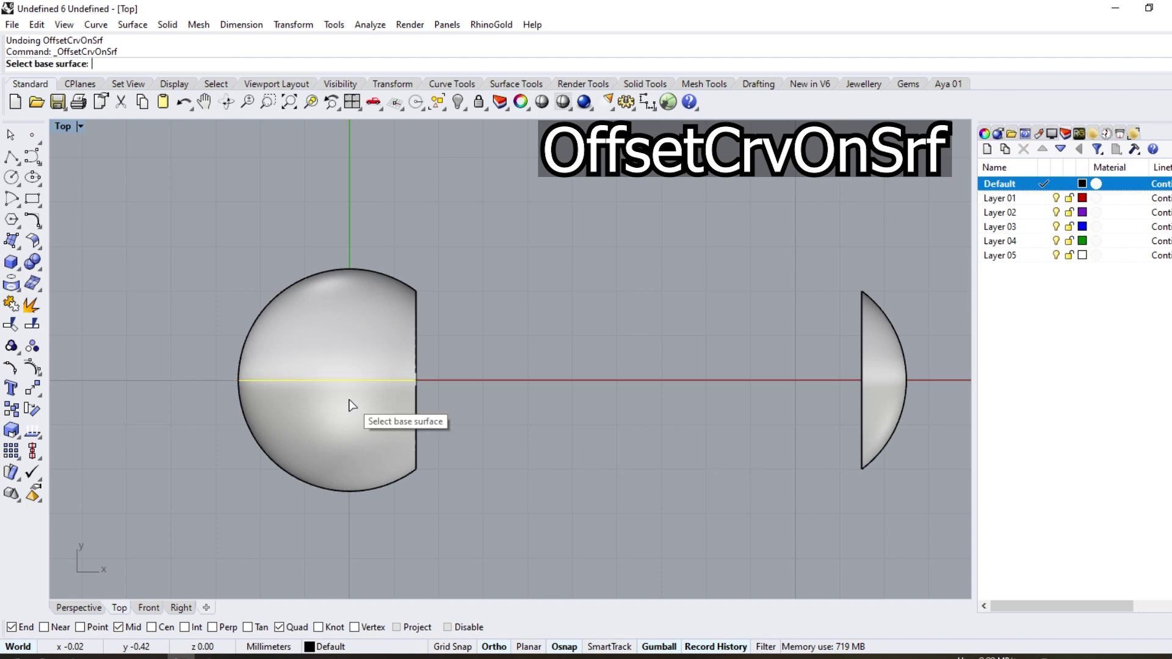
left_click(349, 401)
key("Return")
key("Return")
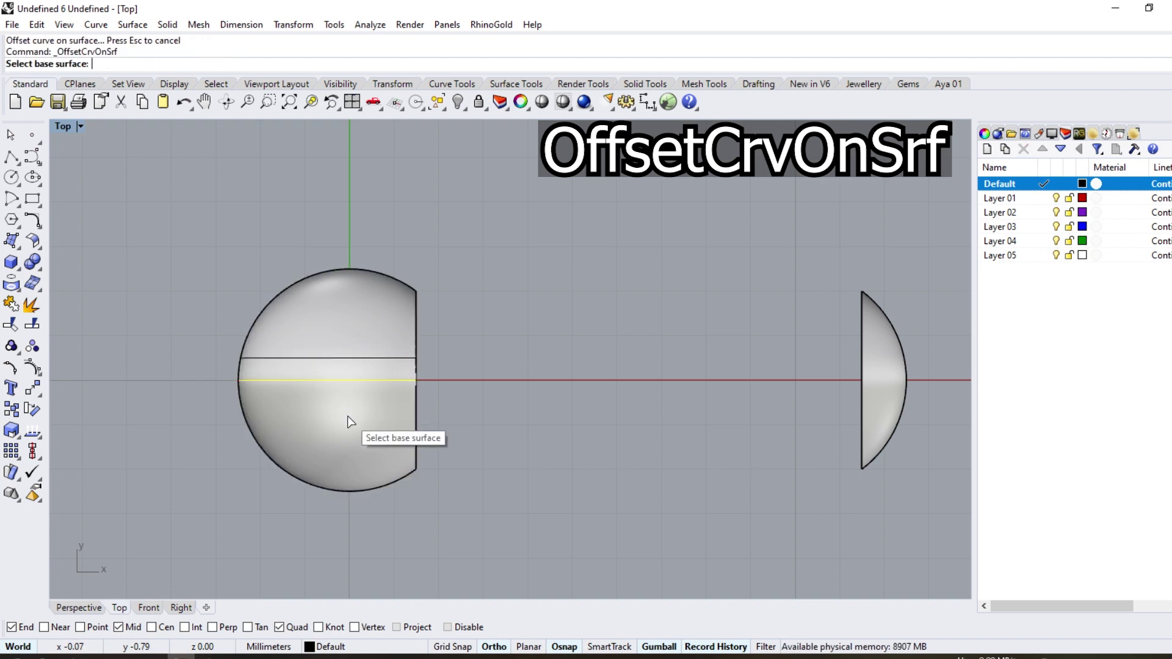
left_click(347, 416)
left_click(171, 64)
key("Return")
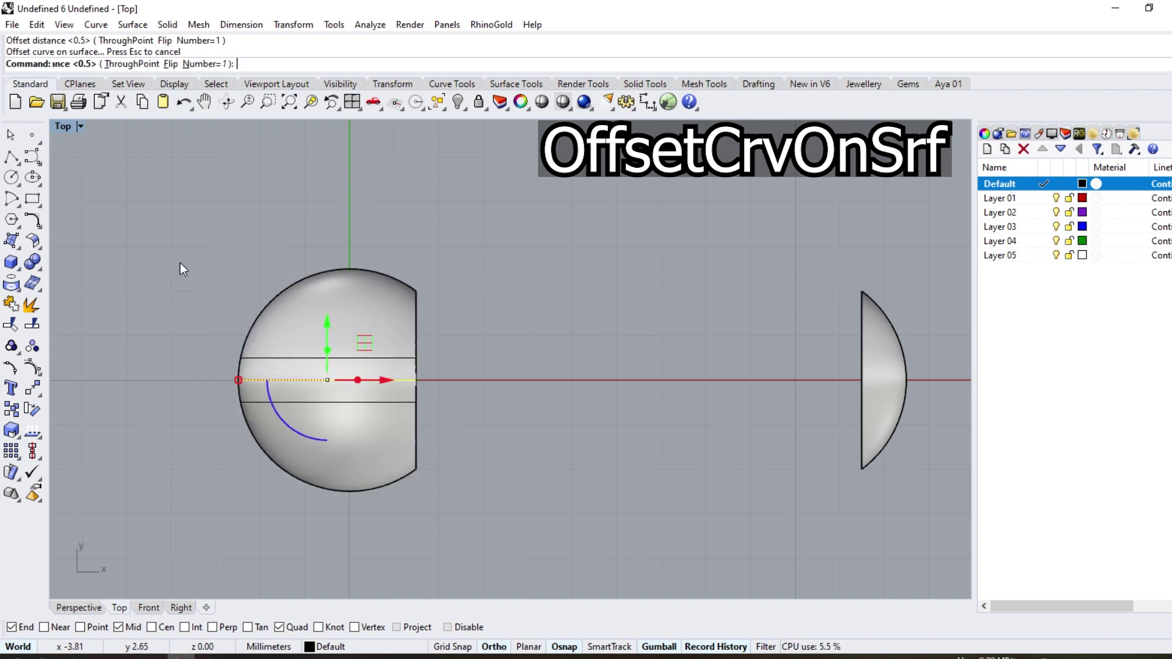
key("Escape")
Offset the ring edge inward along the dome to make a crosswise guide near the edge
right_click_drag(375, 412, 380, 428)
scroll(380, 428, "up", 3)
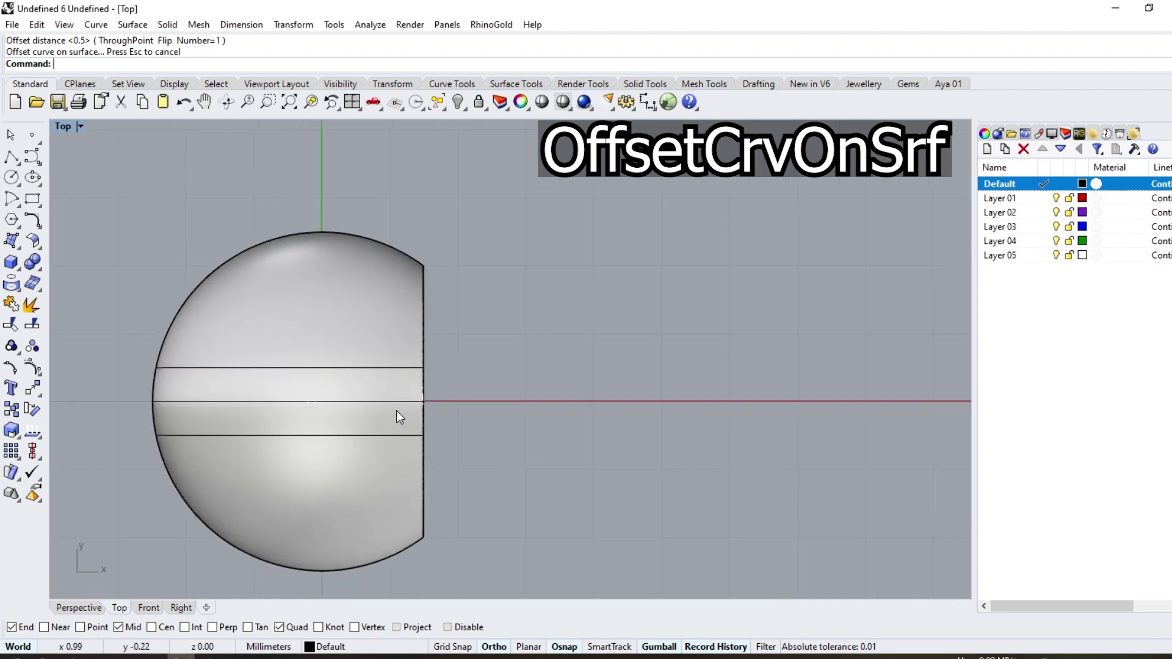
key("Return")
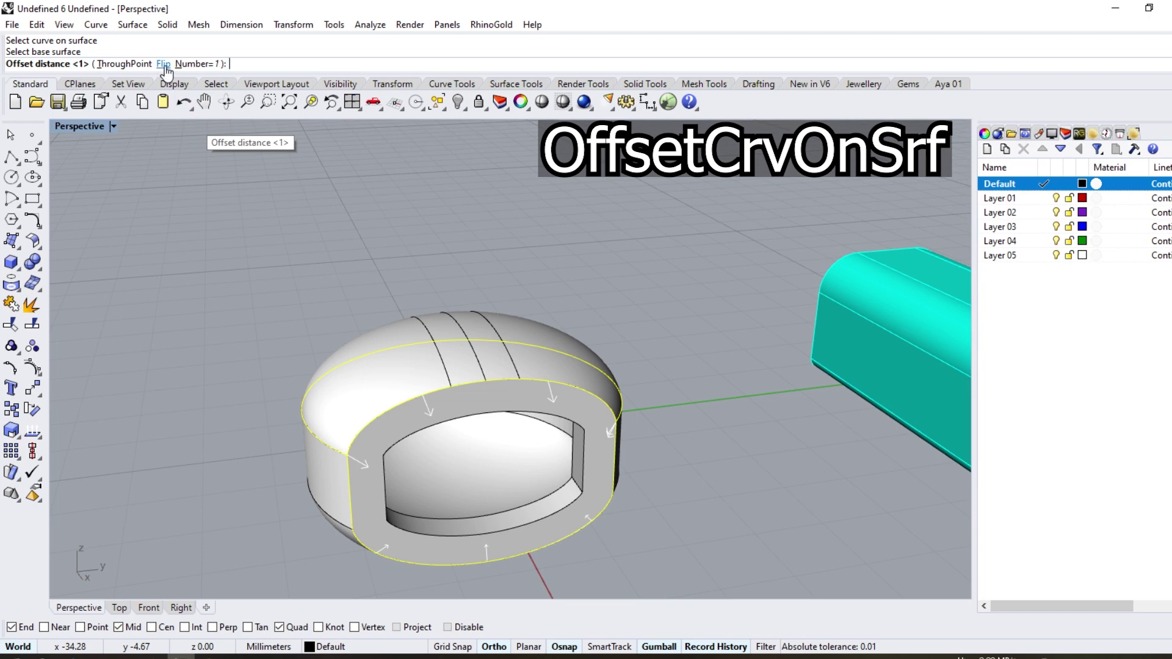
left_click(163, 64)
key("Return")
right_click_drag(267, 369, 405, 453)
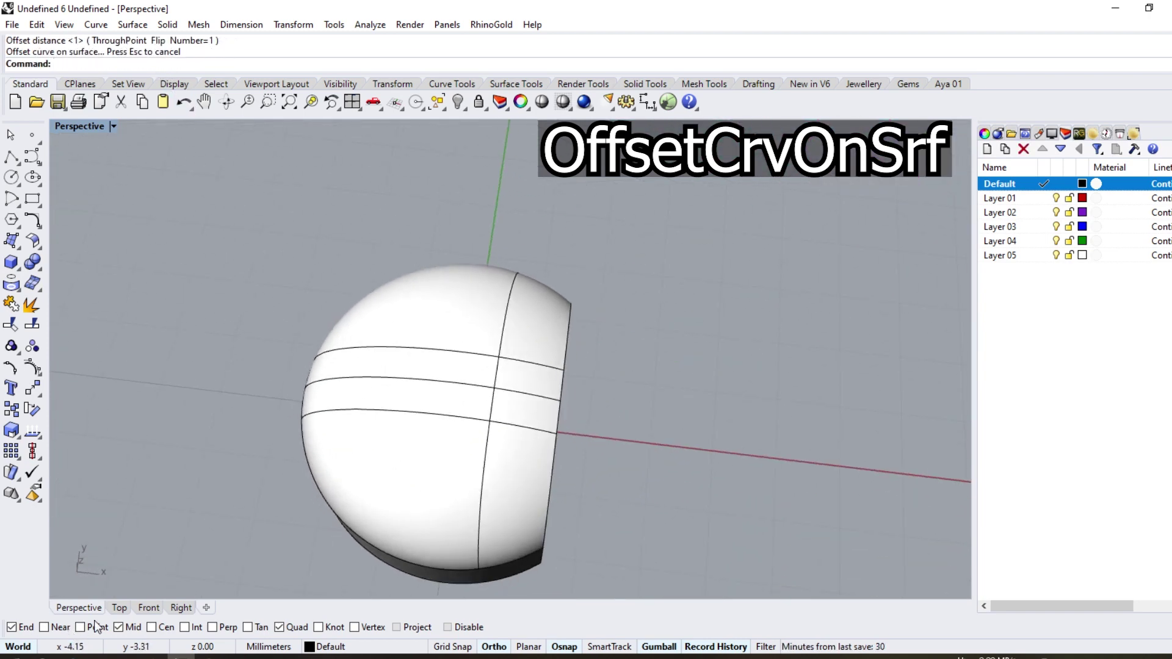
left_click(119, 607)
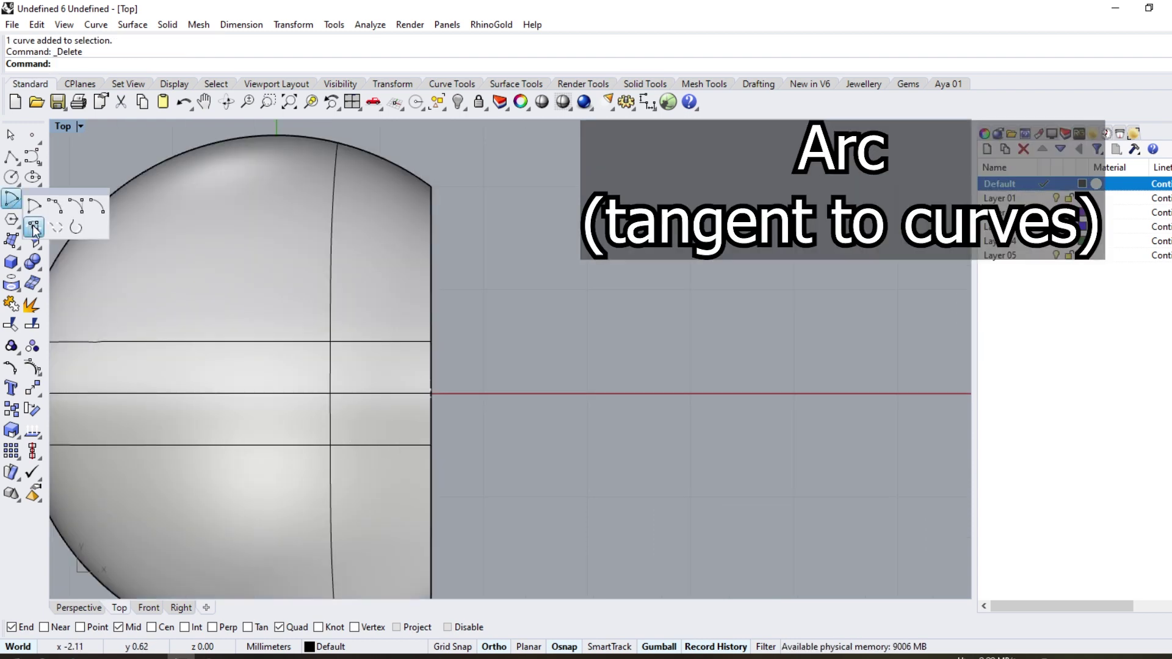
Draw a half-circle arc tangent to both parallel guide lines at their left end
left_click(33, 227)
left_click(396, 341)
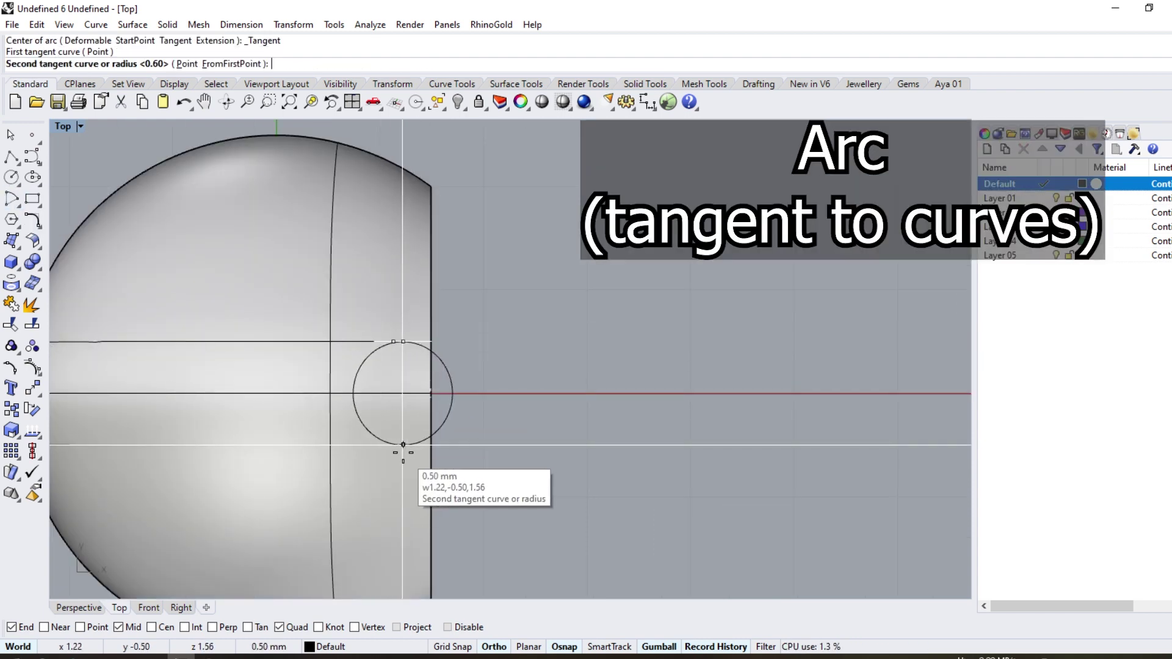
left_click(403, 444)
key("Return")
left_click(283, 418)
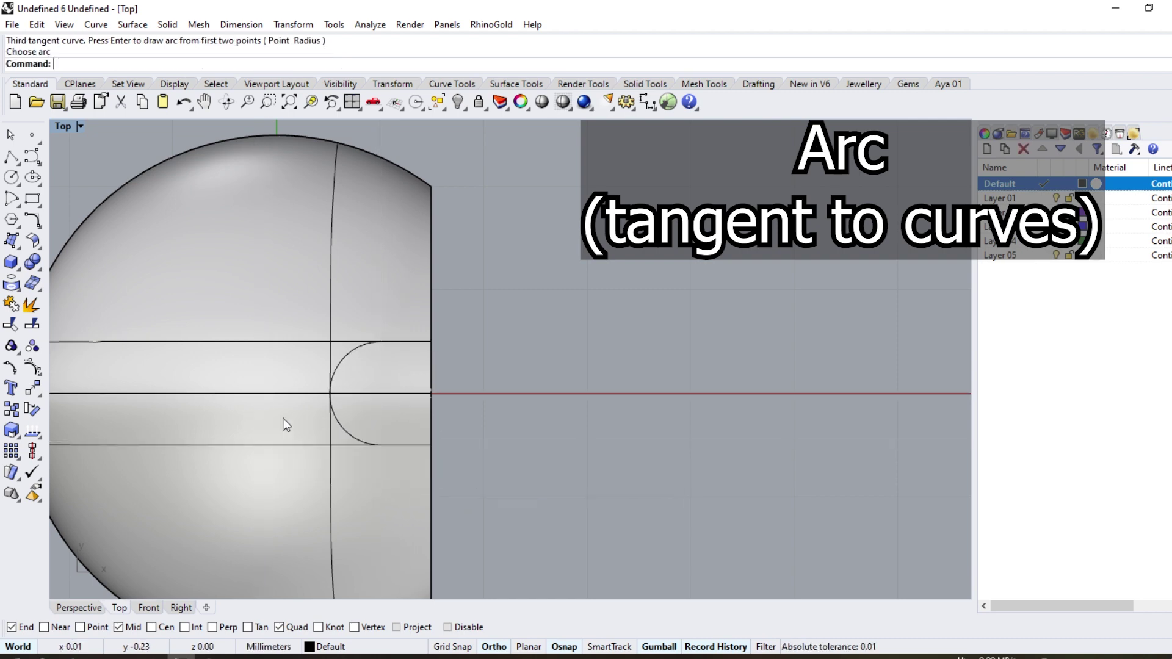
Trim the guide lines left of the arc and join all three into one U curve
left_click(344, 434)
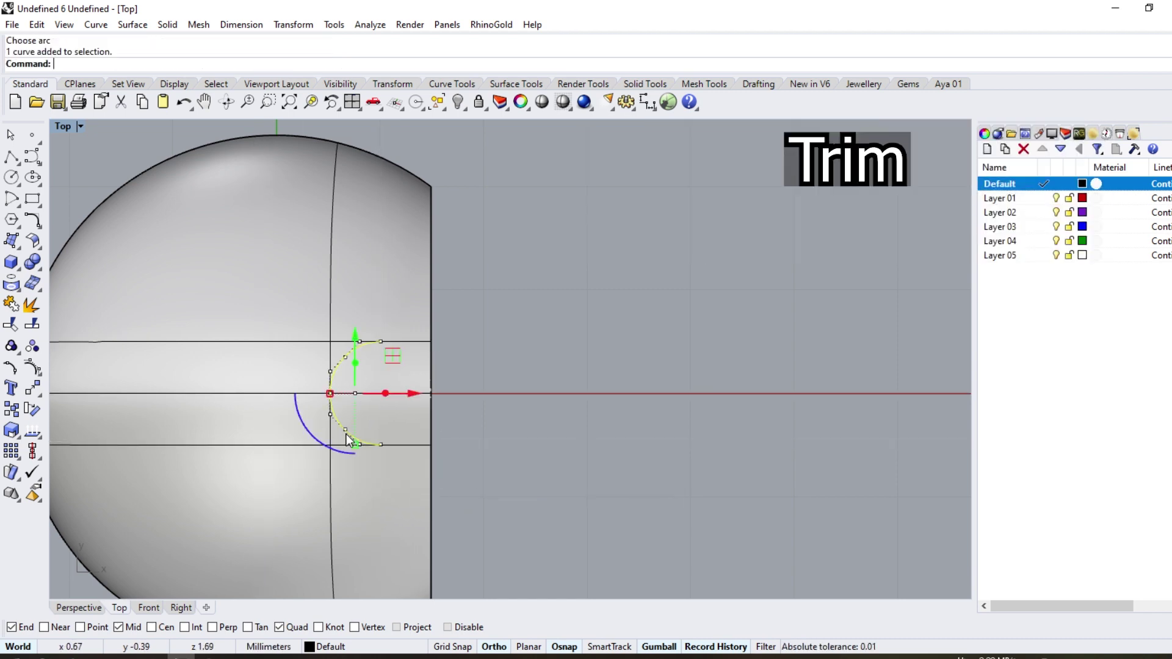
left_click(397, 450, "shift")
left_click(401, 342, "shift")
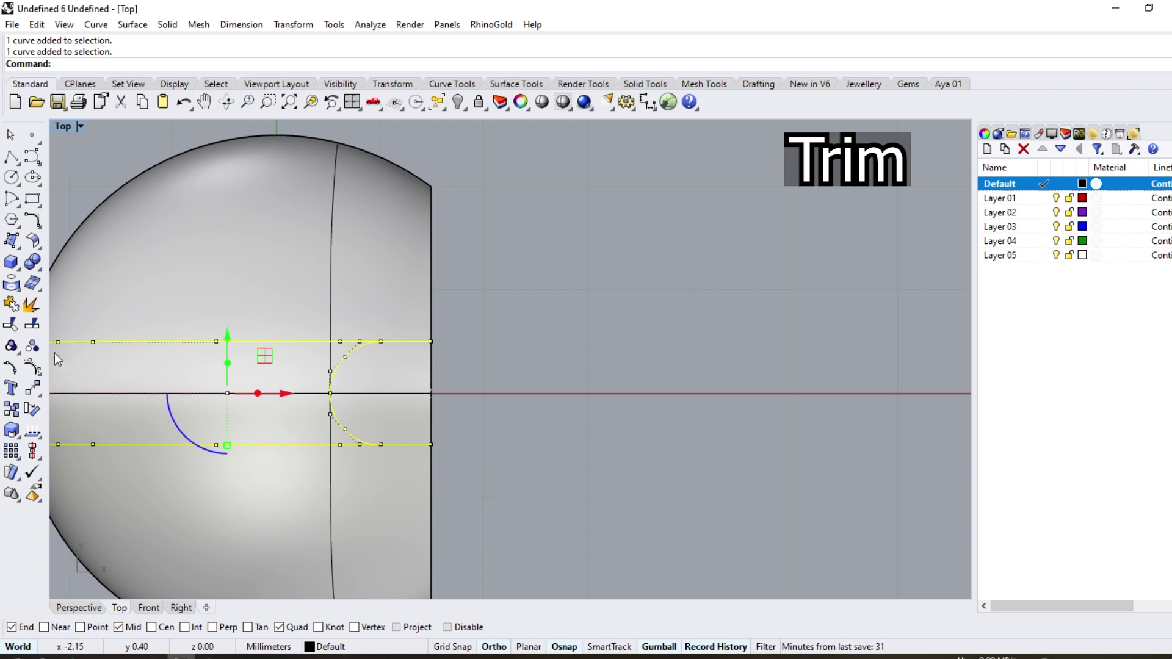
left_click(11, 324)
left_click(244, 342)
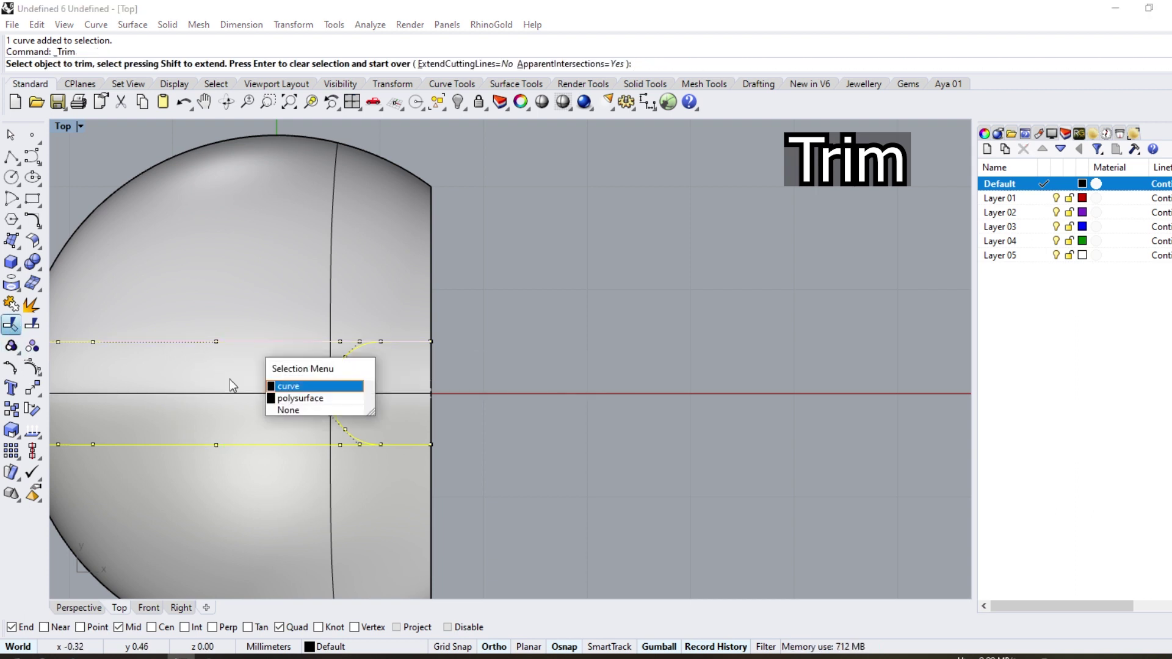
left_click(293, 382)
left_click(267, 445)
key("Return")
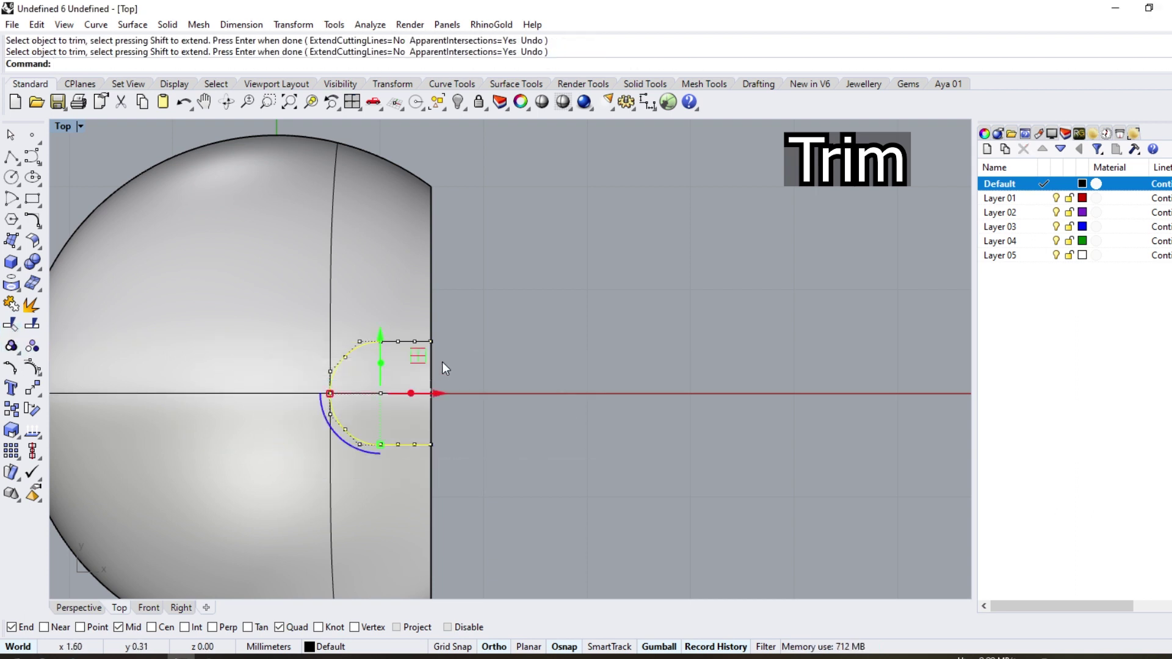
scroll(421, 344, "up", 1)
scroll(400, 341, "up", 2)
left_click(380, 352)
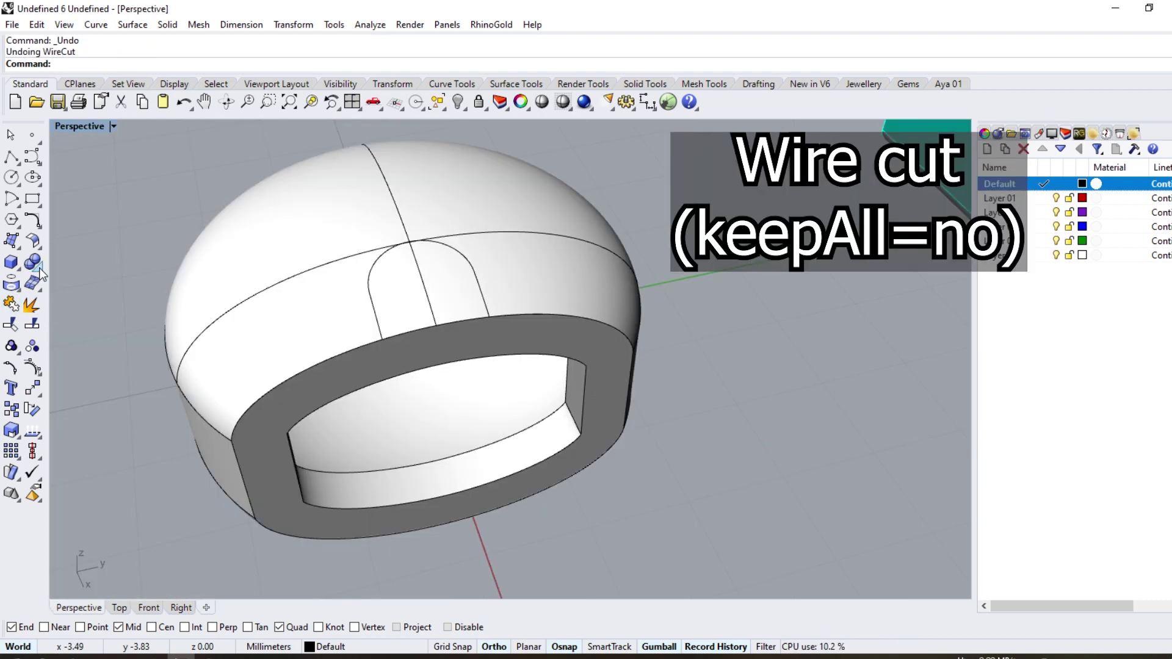
Start a wire cut on the clasp body using the U outline as the cutting curve
left_click(40, 271)
left_click(78, 315)
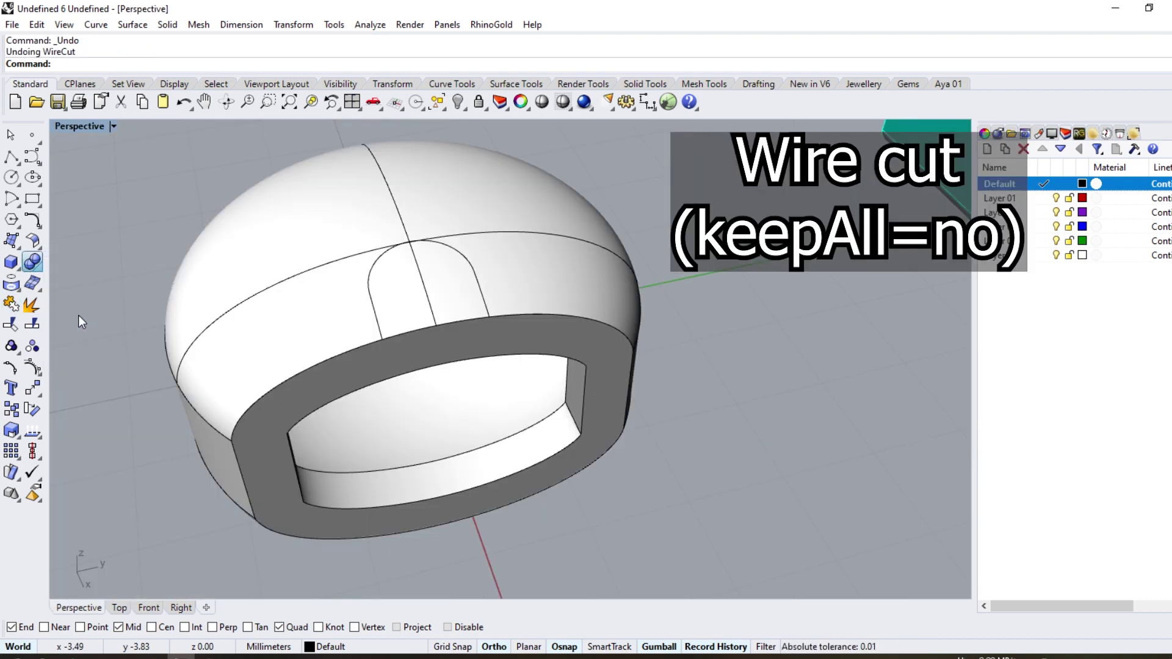
left_click(369, 317)
key("Return")
left_click(321, 352)
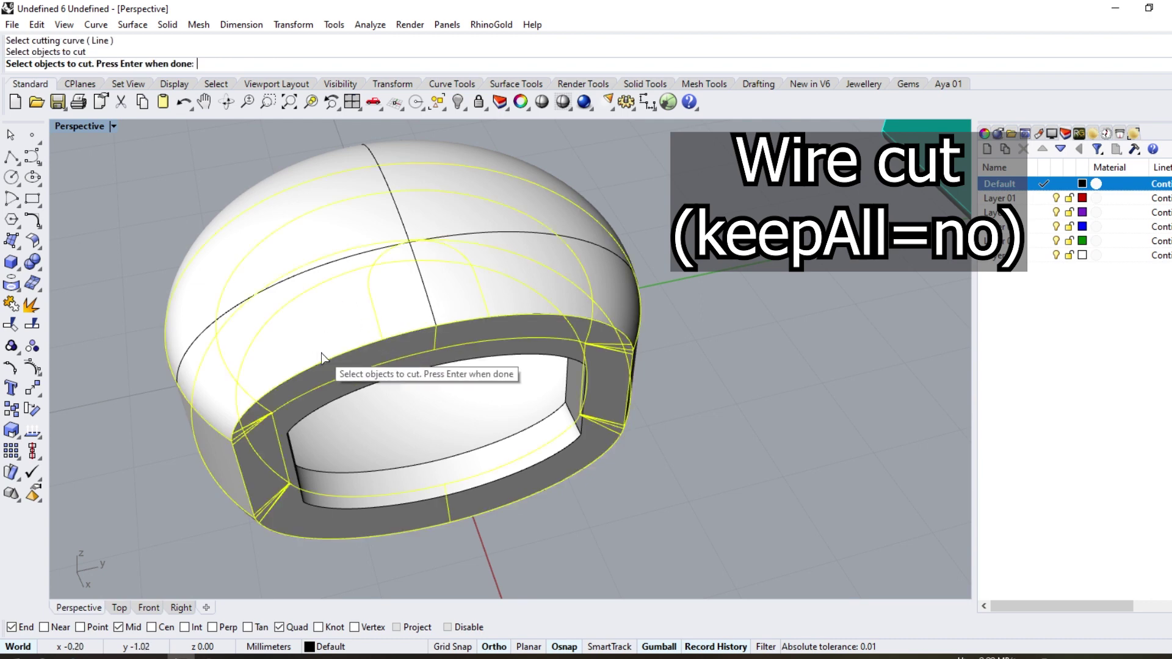
scroll(409, 371, "down", 3)
right_click_drag(409, 370, 427, 330)
key("Return")
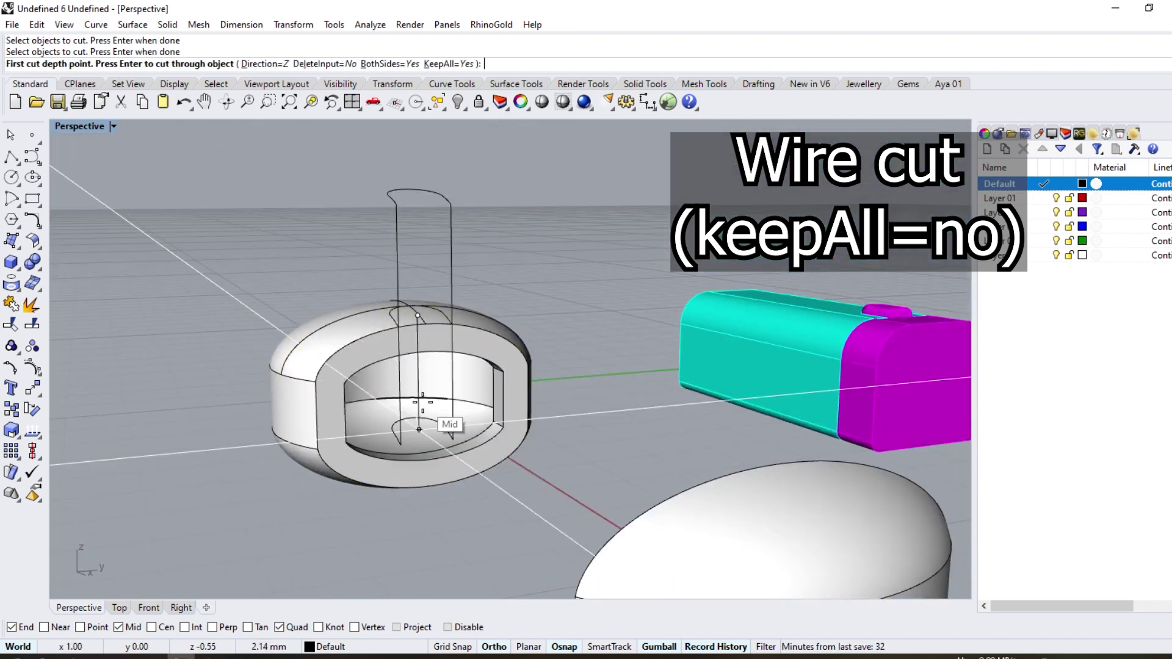
Cut the slot into the dome with KeepAll=No, discarding the slot piece
left_click(451, 72)
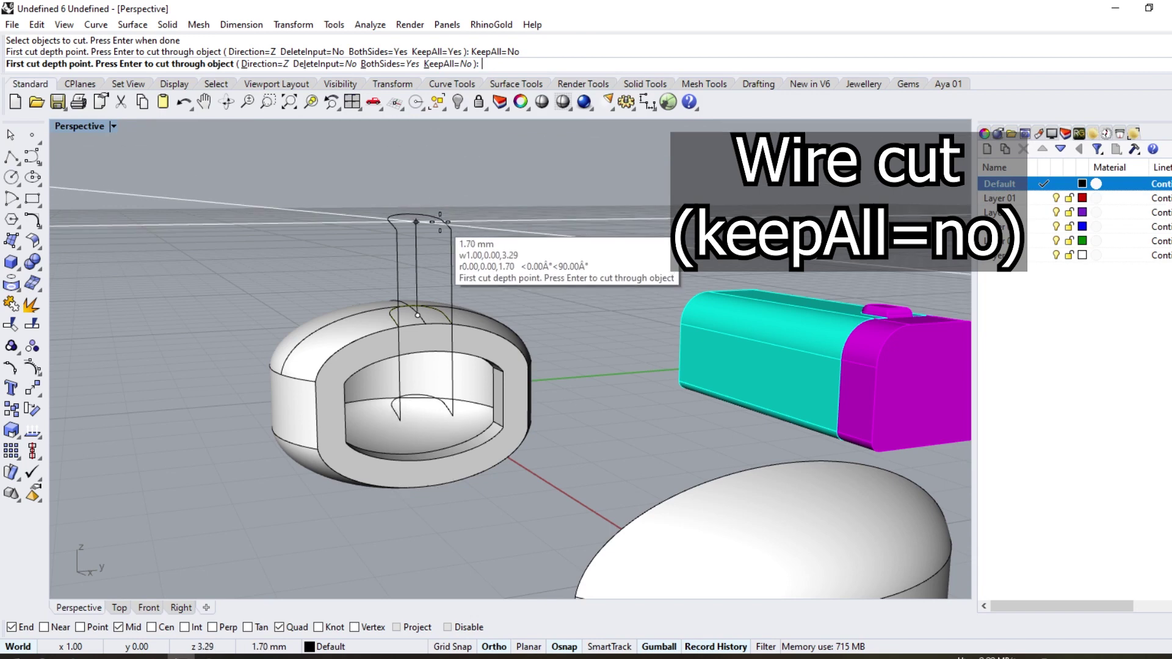
left_click(448, 247)
left_click(574, 431)
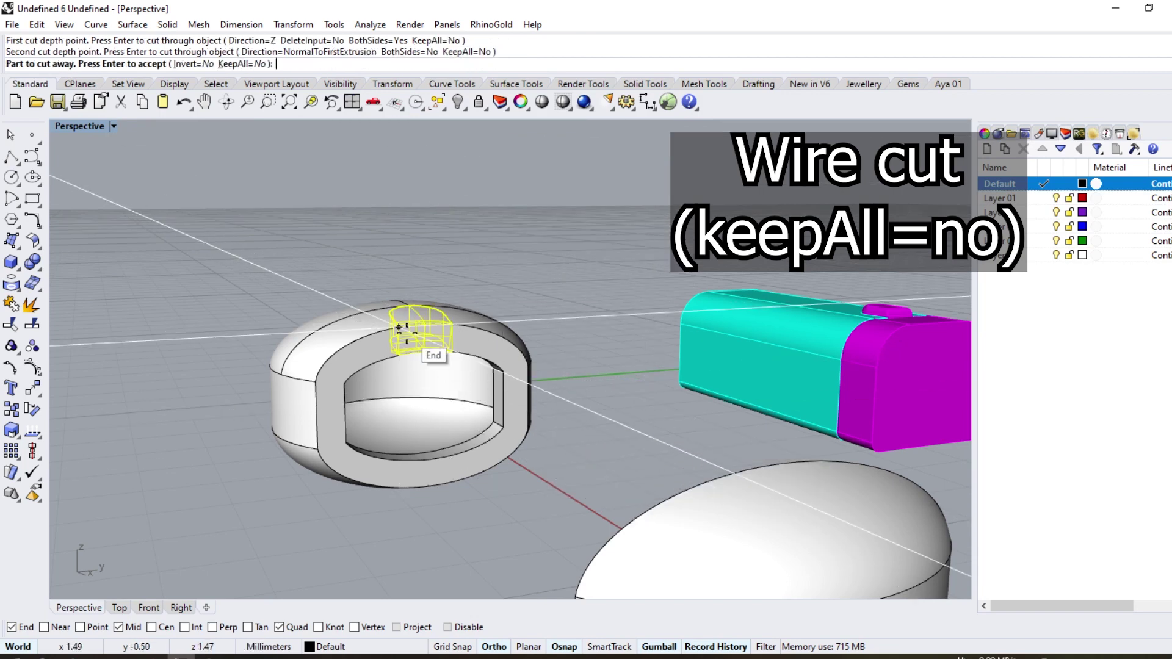
key("Return")
right_click_drag(384, 341, 374, 407)
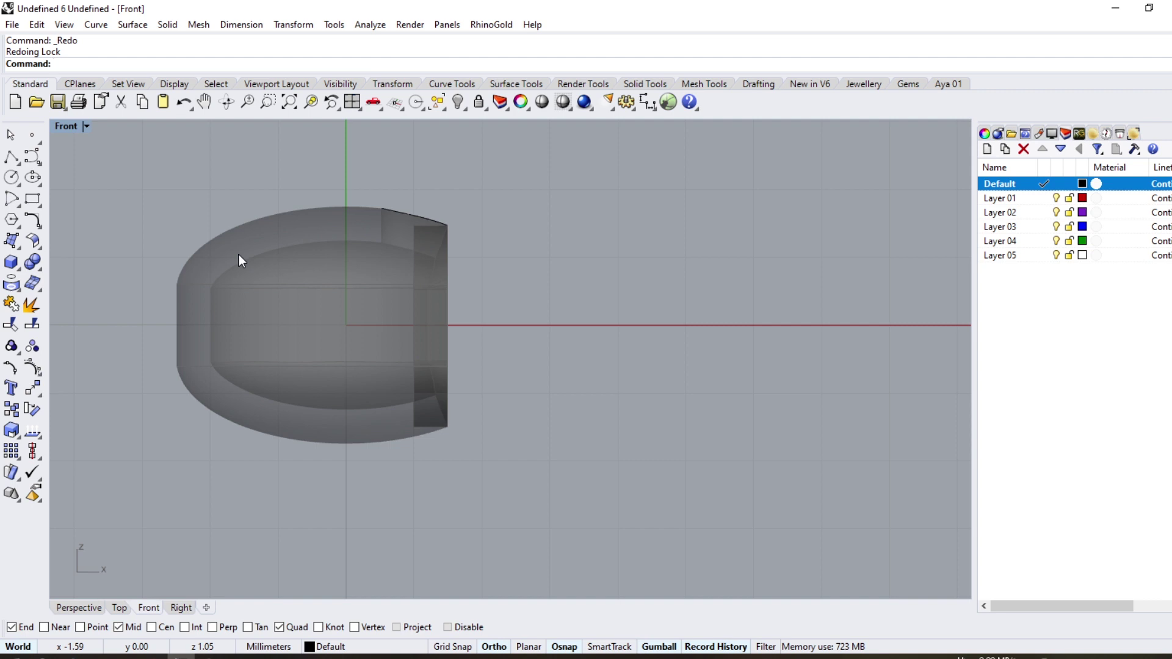
Draw a horizontal line across the body and make two offset copies above it, the first at 1.5
left_click(20, 163)
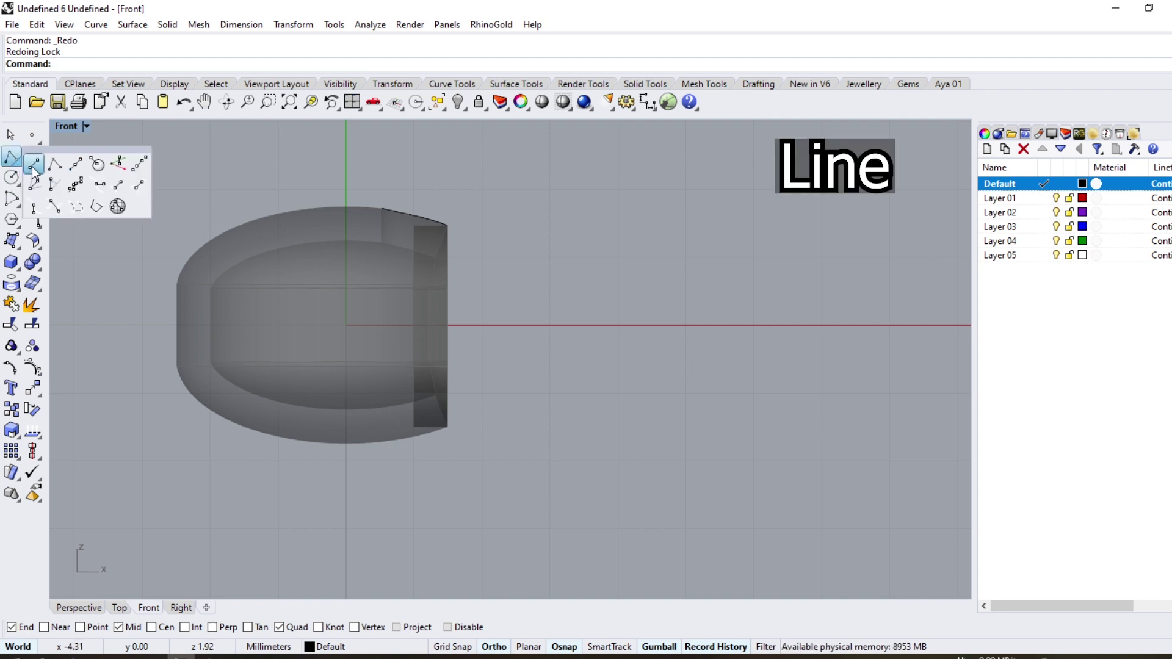
left_click(589, 380)
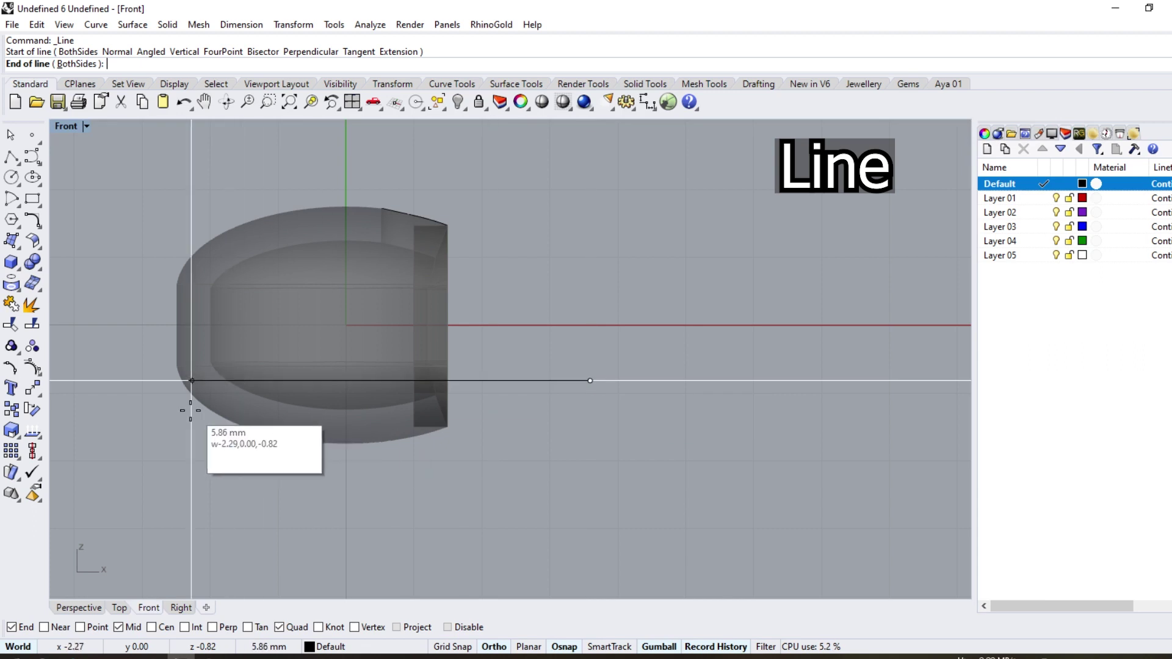
left_click(229, 380)
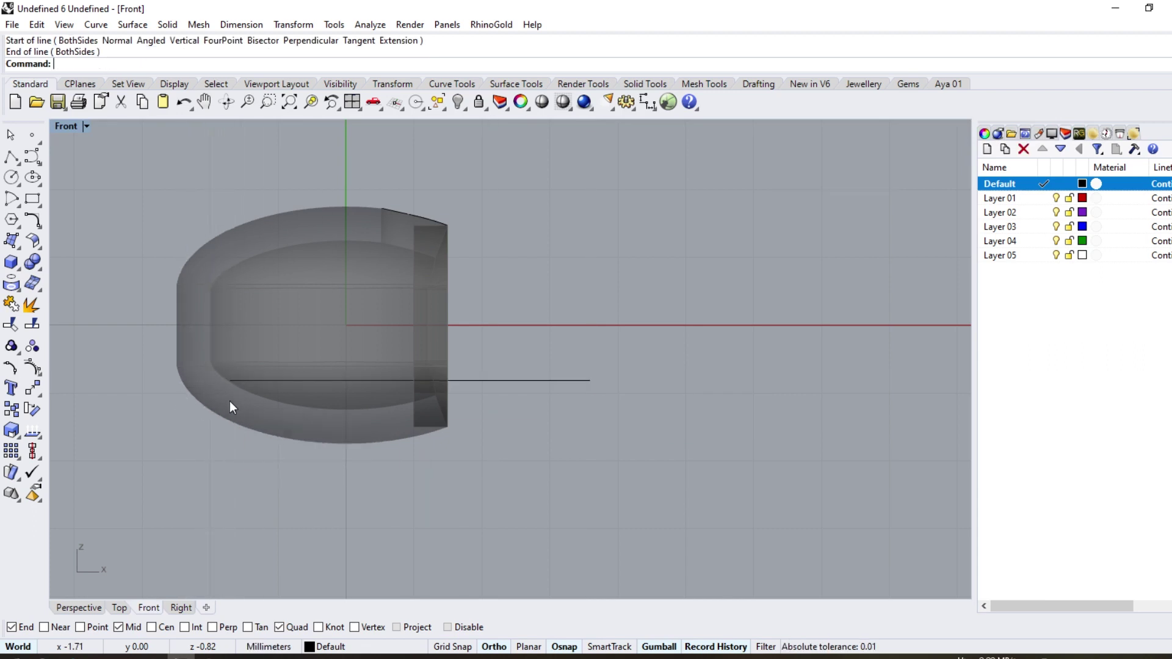
left_click(518, 383)
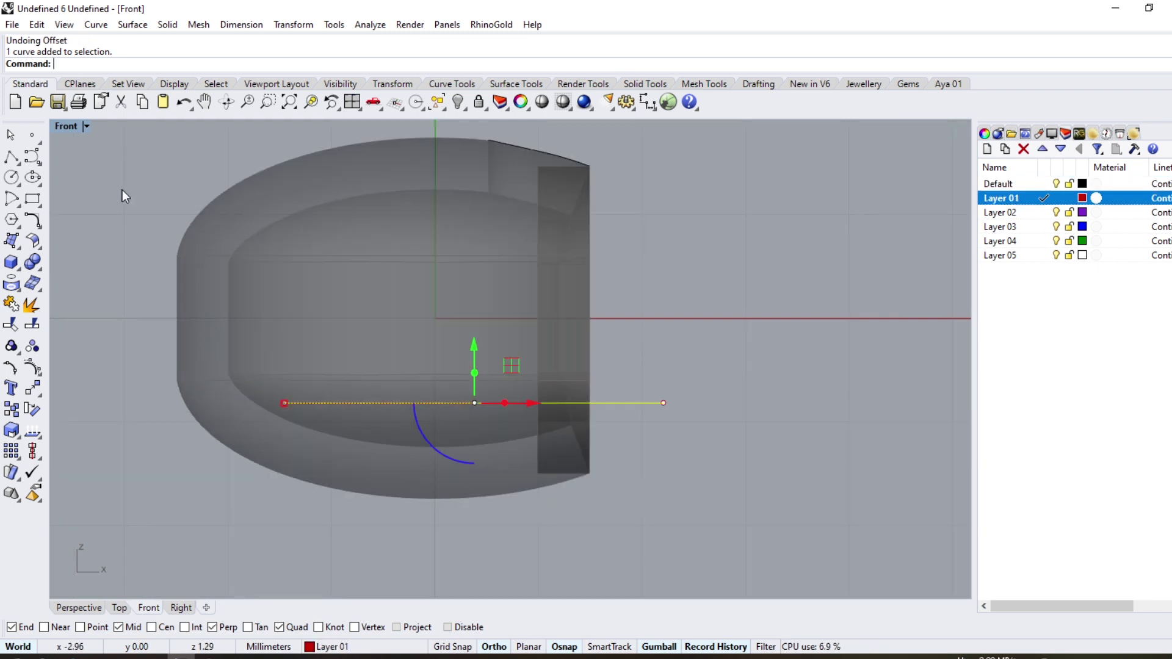
left_click(42, 228)
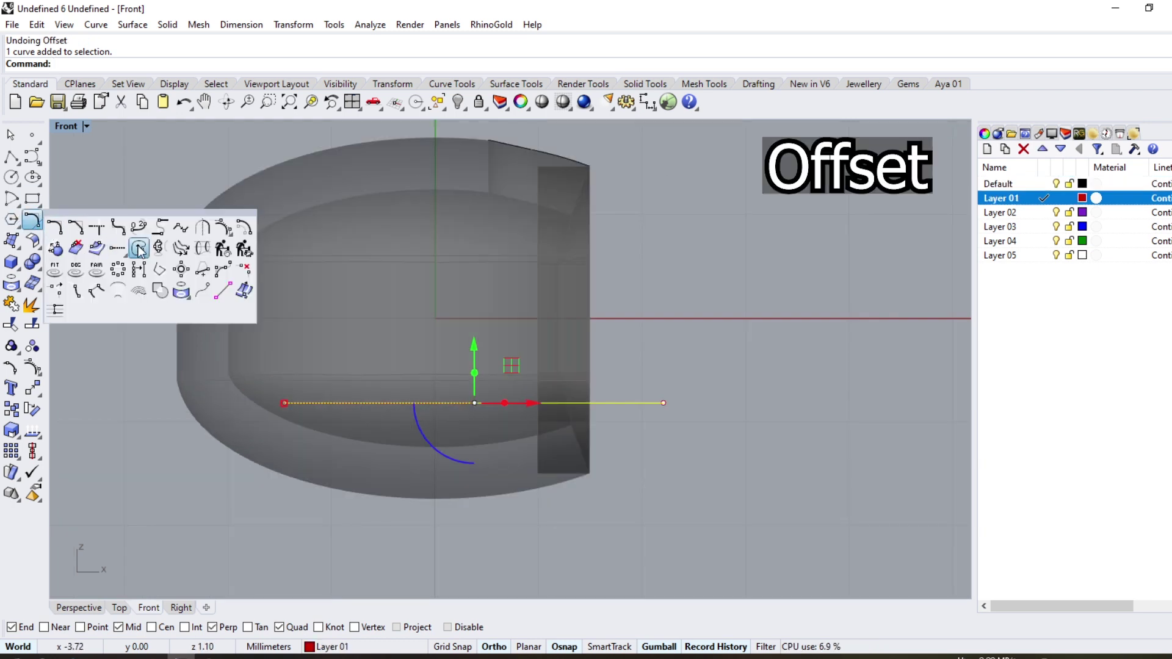
left_click(224, 231)
type("1.5")
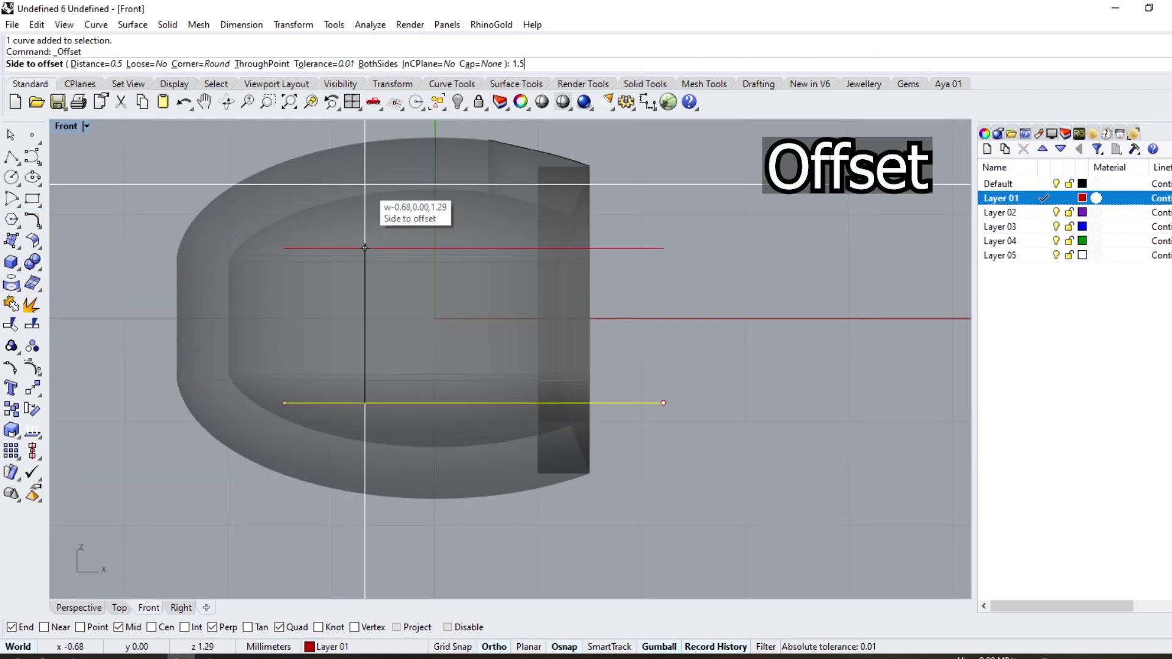
key("Return")
left_click(397, 259)
key("Return")
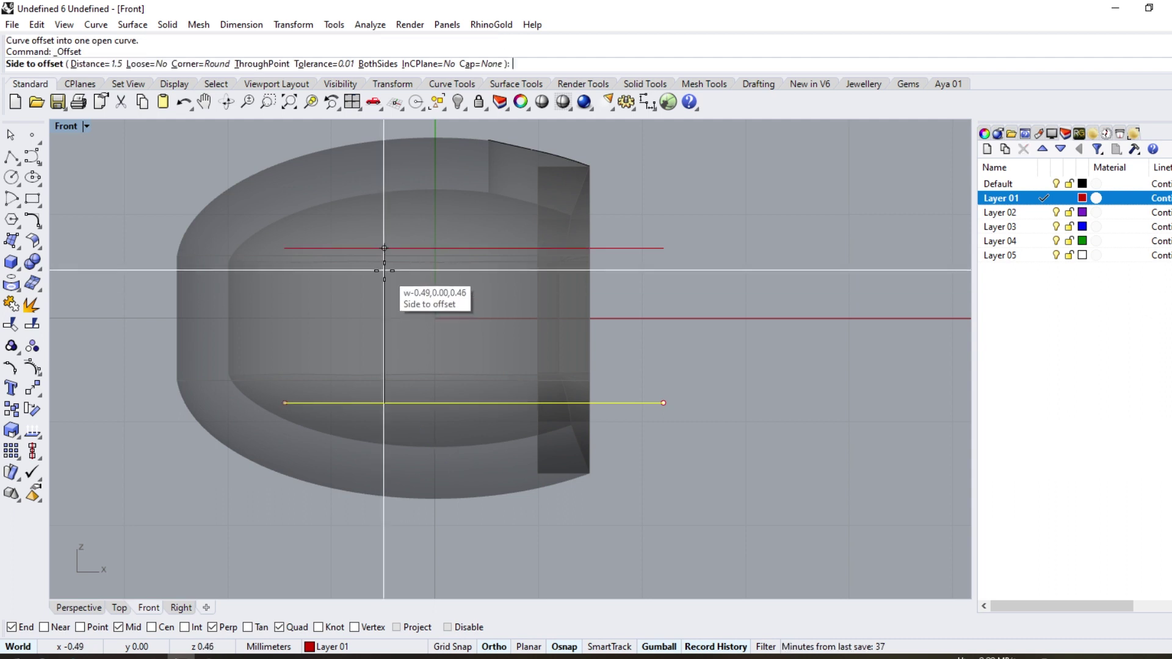
type("1.2")
left_click(378, 270)
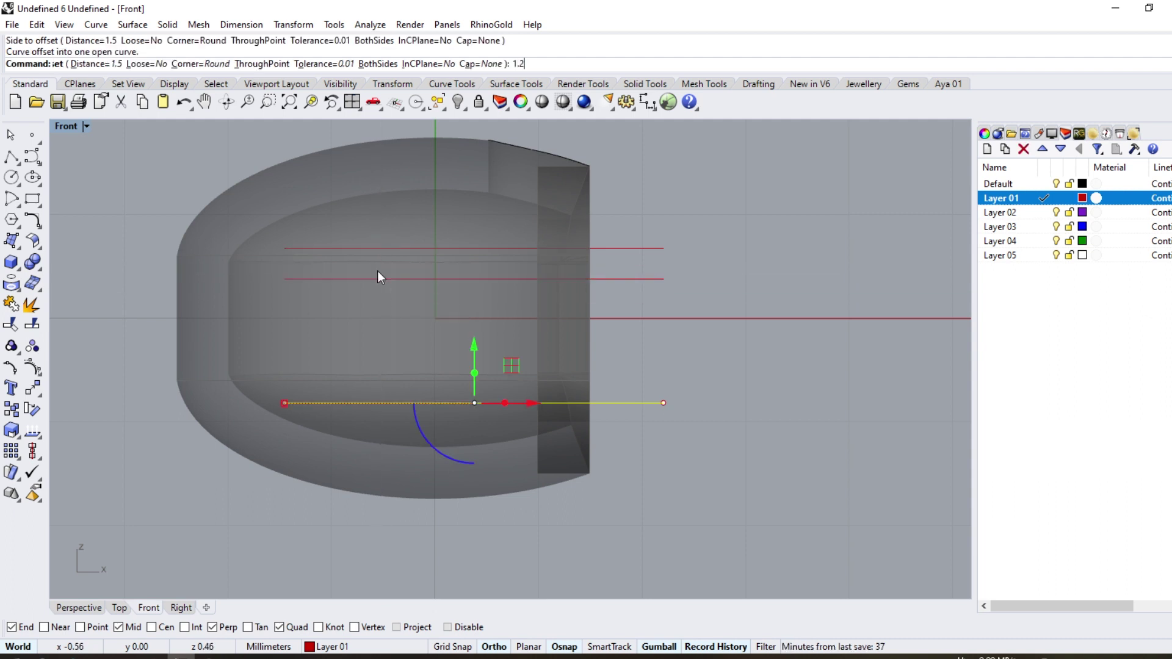
left_click(749, 299)
Draw a diagonal from the top line's right end to the second line's left end, and delete the top line
left_click(21, 168)
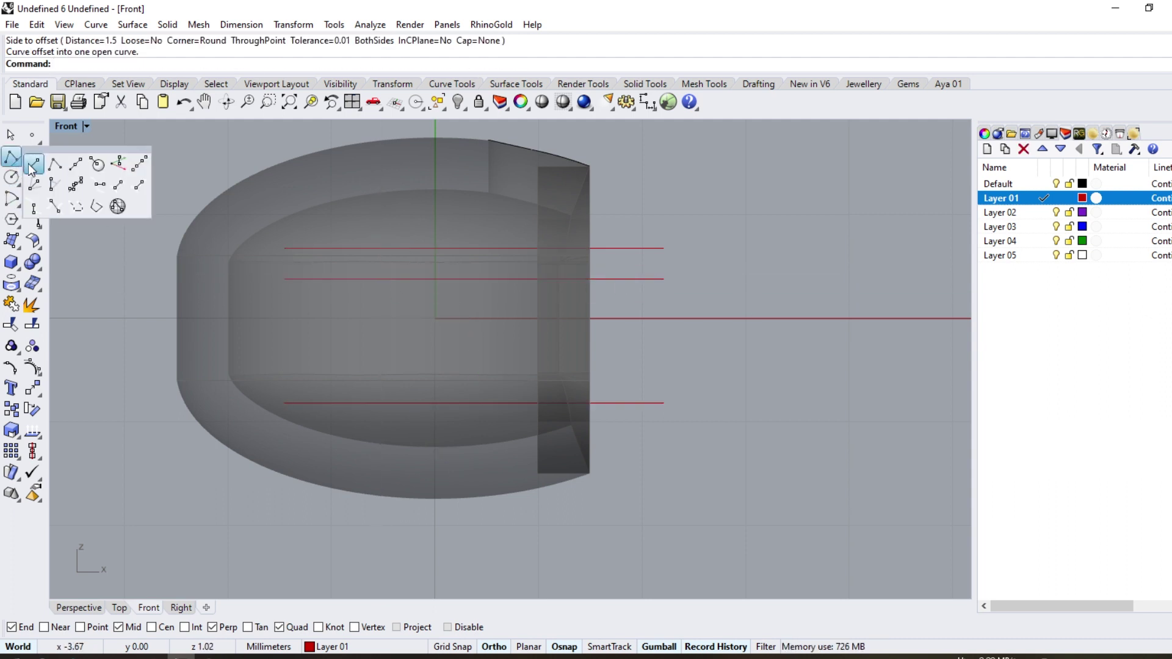
left_click(662, 248)
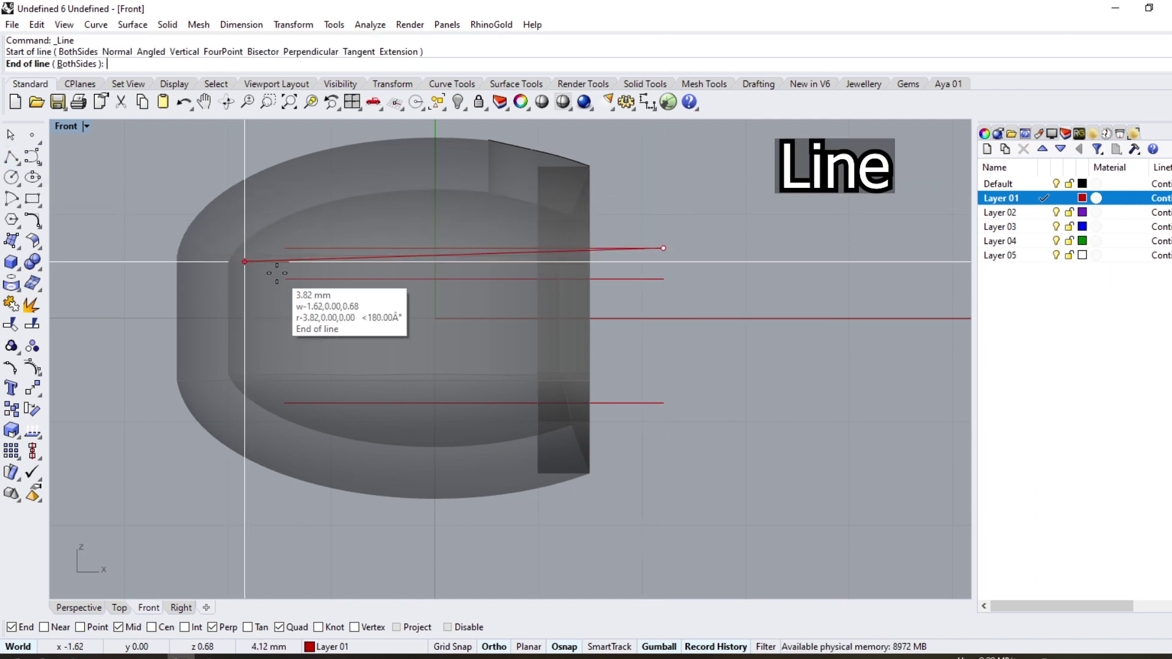
left_click(284, 278)
left_click(412, 248)
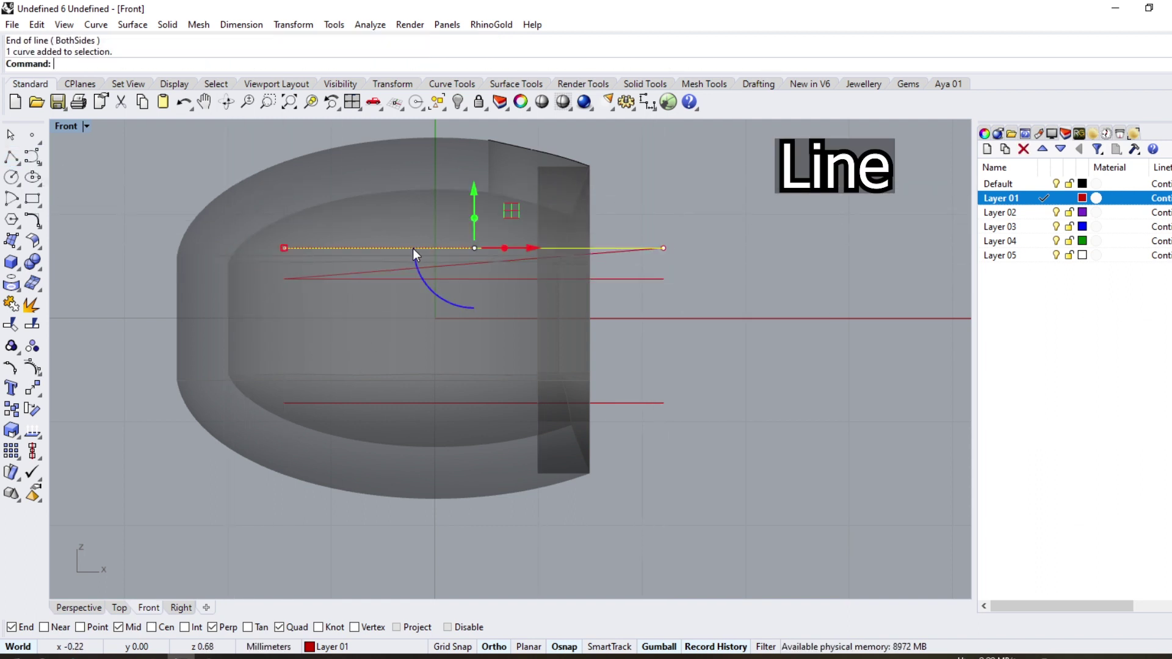
key("Delete")
Round the left ends with an arc tangent to the slanted and bottom lines
left_click_drag(713, 202, 485, 406)
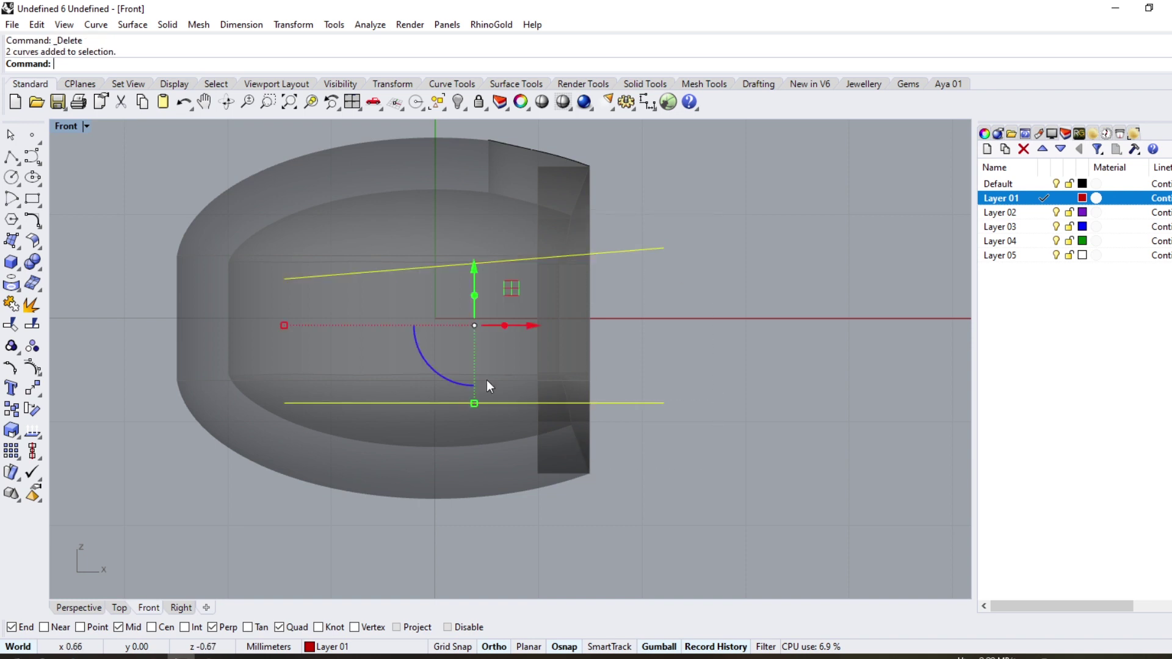
left_click(23, 209)
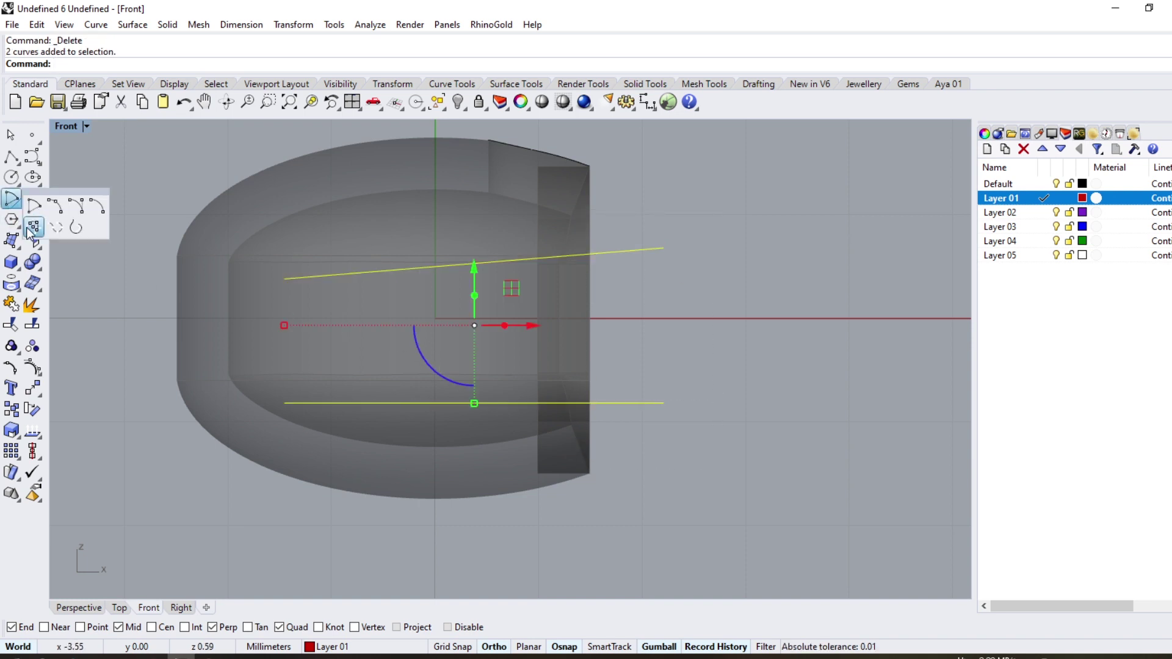
left_click(79, 201)
left_click(352, 272)
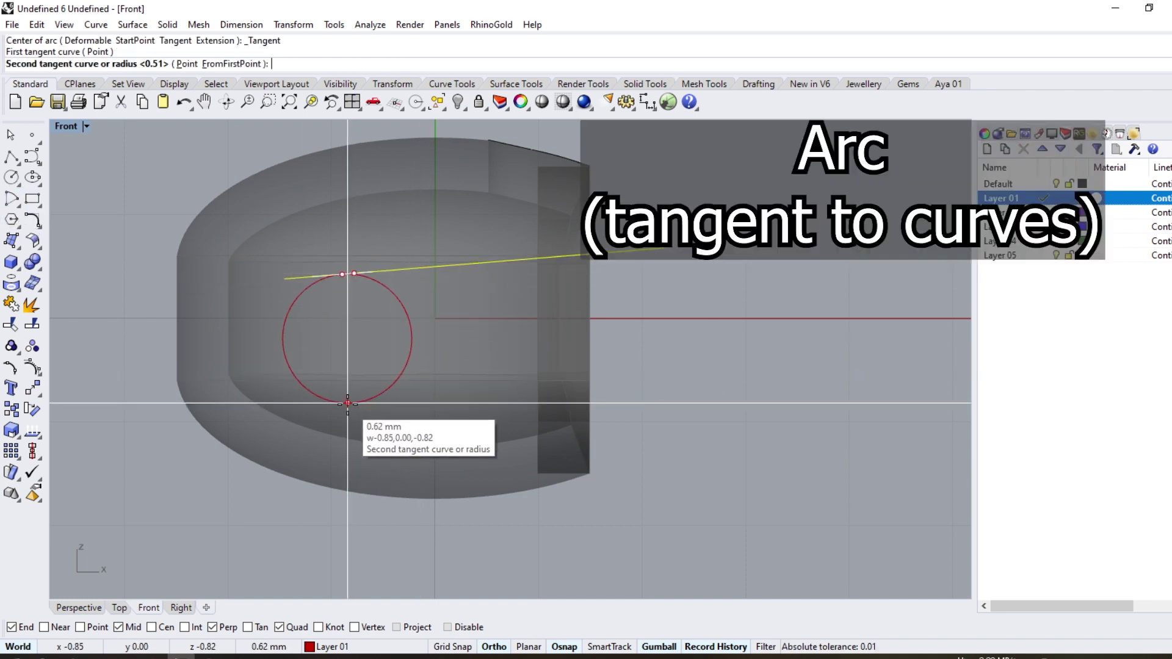
left_click(356, 403)
key("Return")
left_click(178, 379)
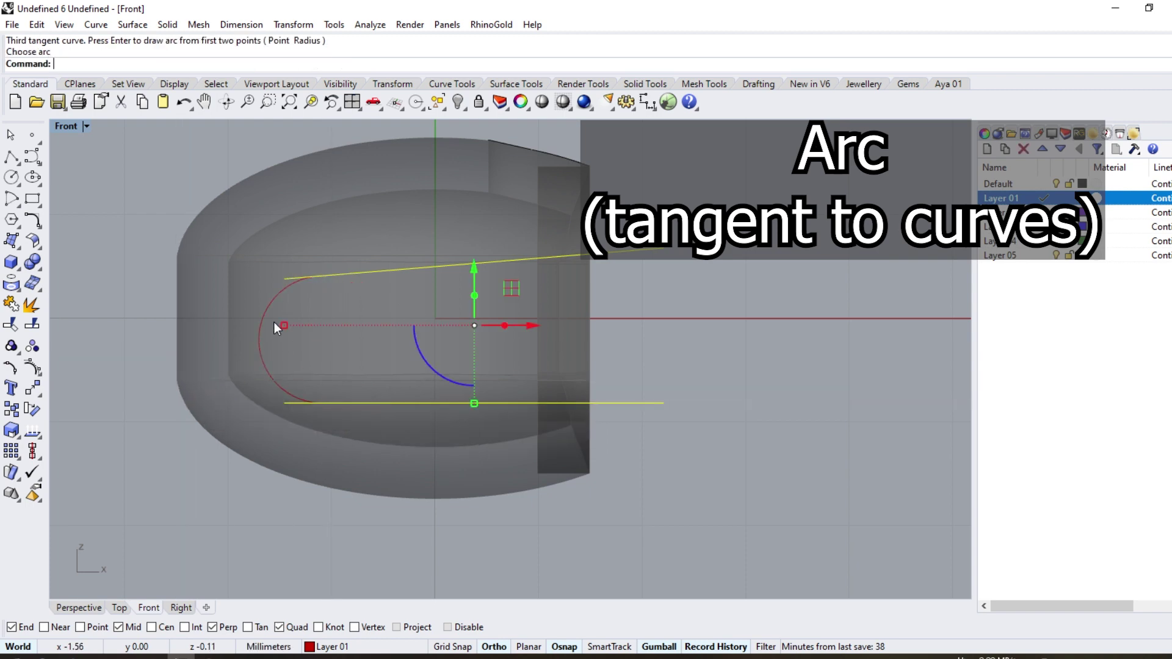
Trim the line stubs past the arc and join the arc and lines into one U curve
left_click_drag(671, 238, 230, 489)
left_click(13, 326)
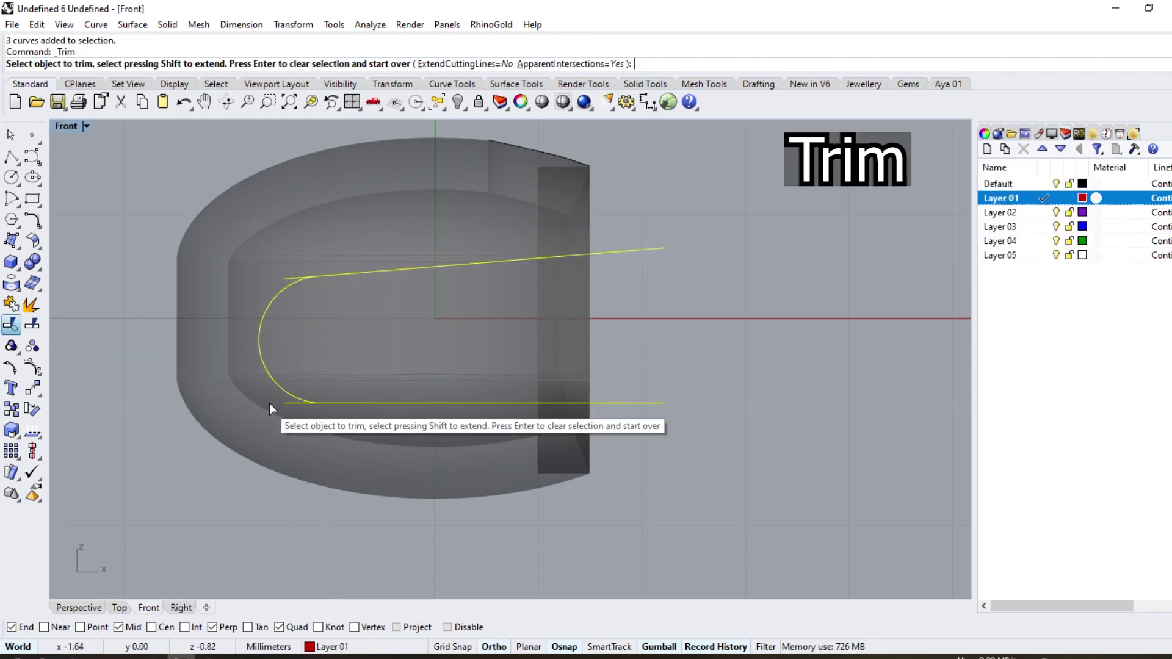
left_click(287, 403)
left_click(288, 279)
key("Return")
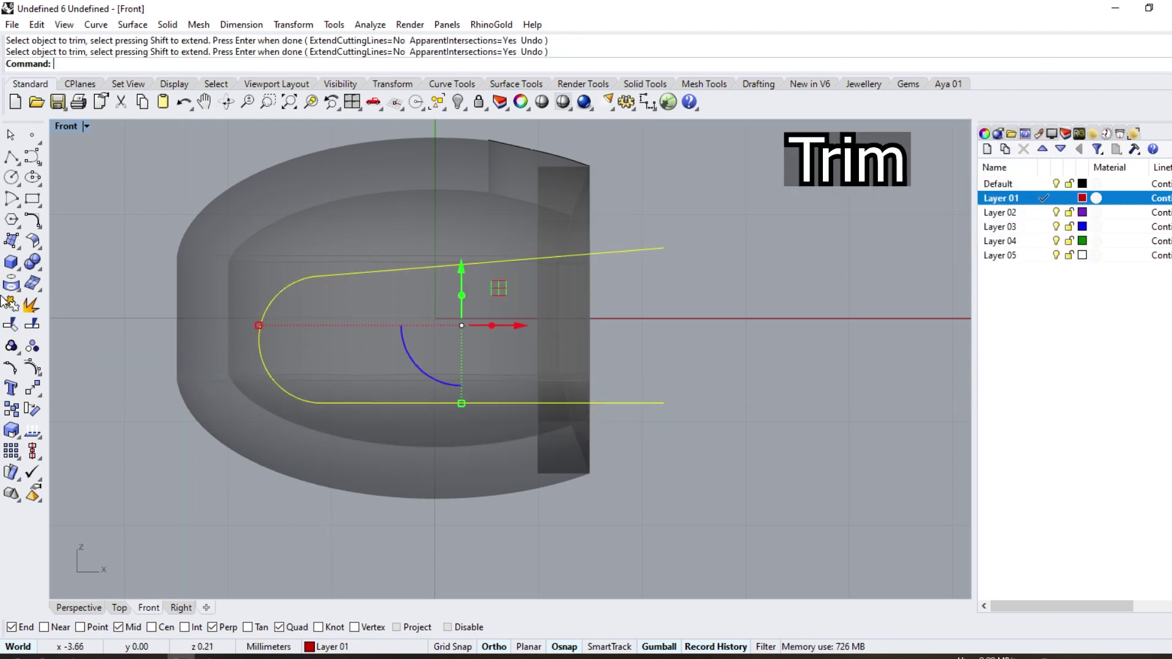
left_click(11, 303)
left_click(309, 280)
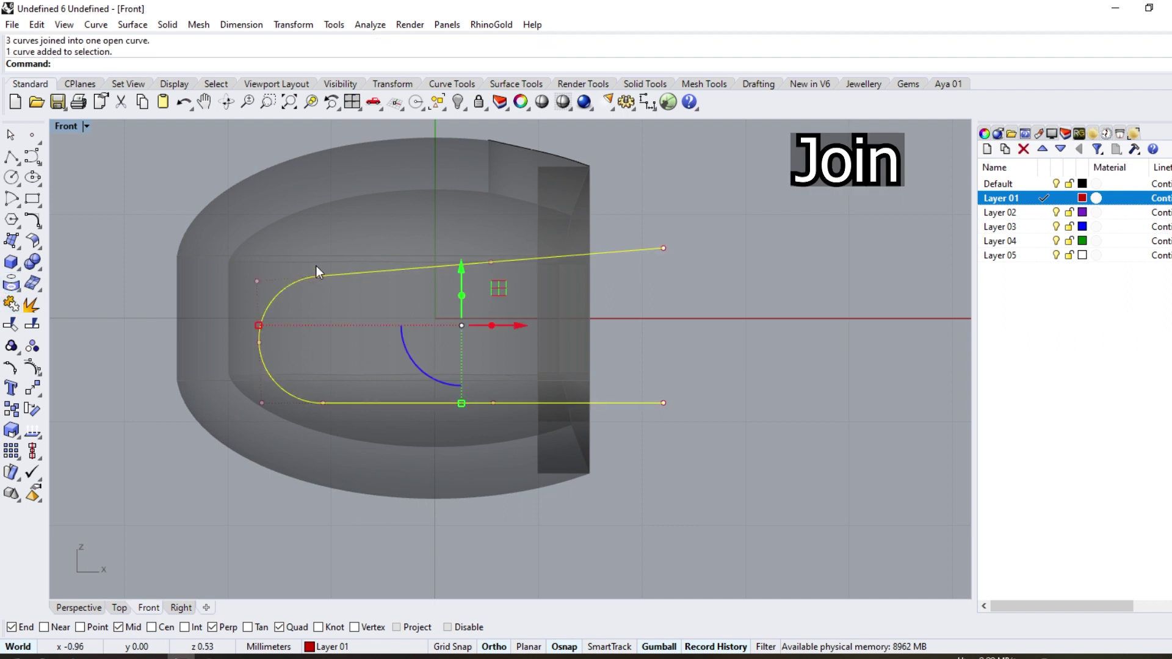
Split the U curve where it meets the body edge and delete the protruding piece
left_click(31, 325)
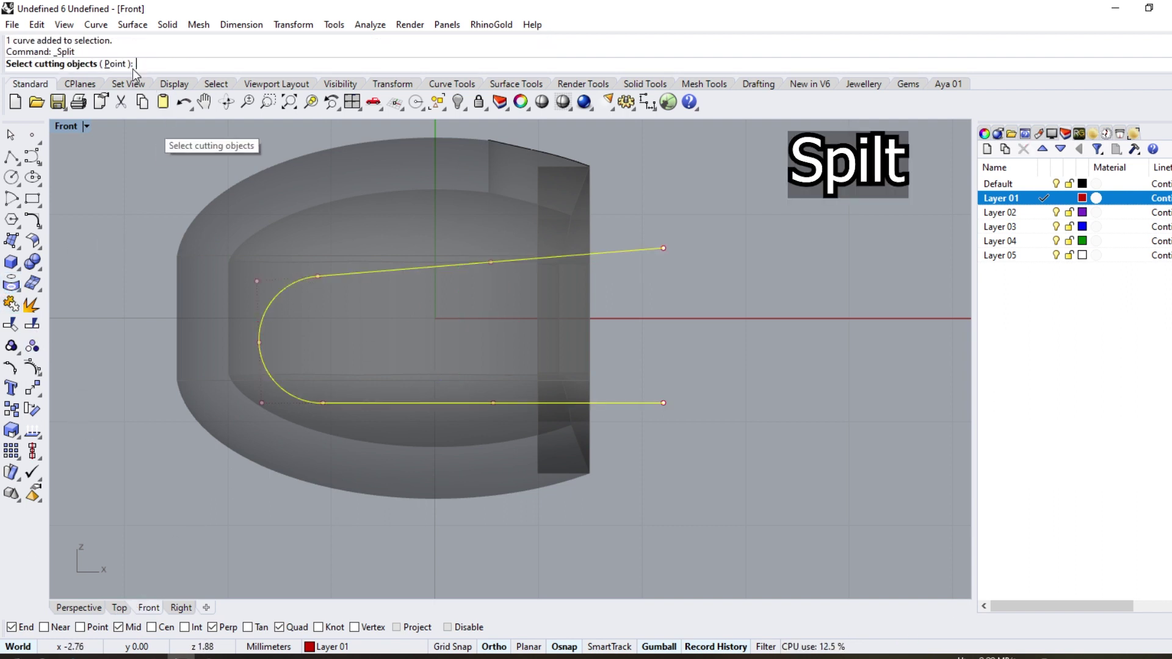
left_click(130, 64)
scroll(562, 242, "up", 3)
scroll(613, 284, "up", 3)
left_click(614, 284)
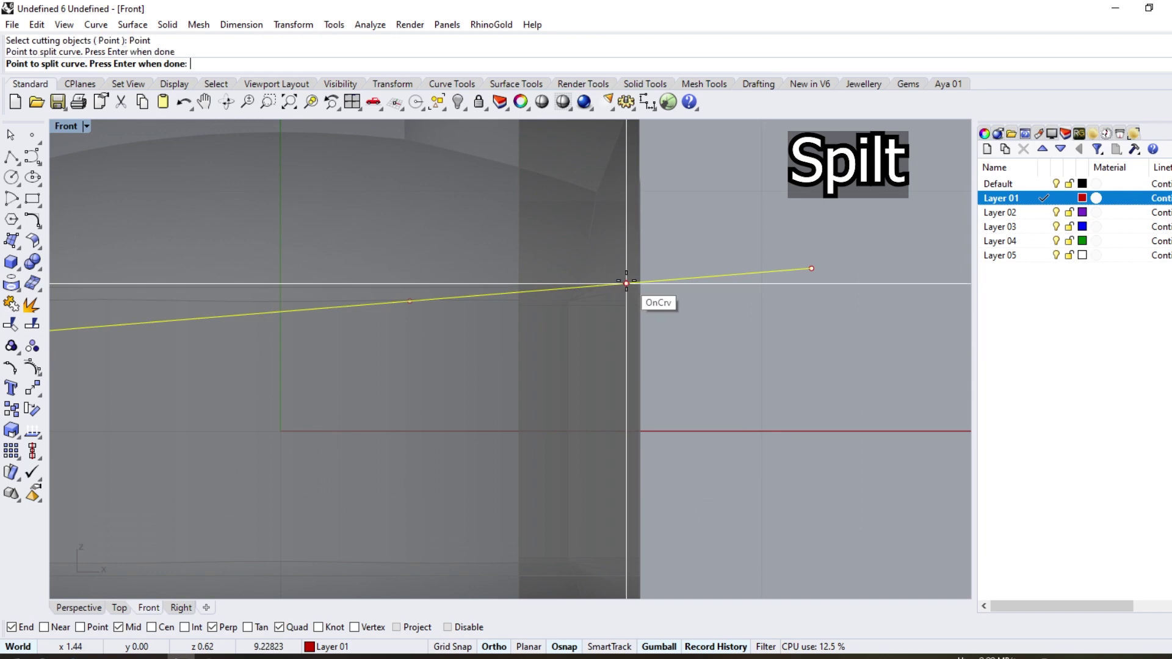
key("Return")
left_click(679, 277)
key("Delete")
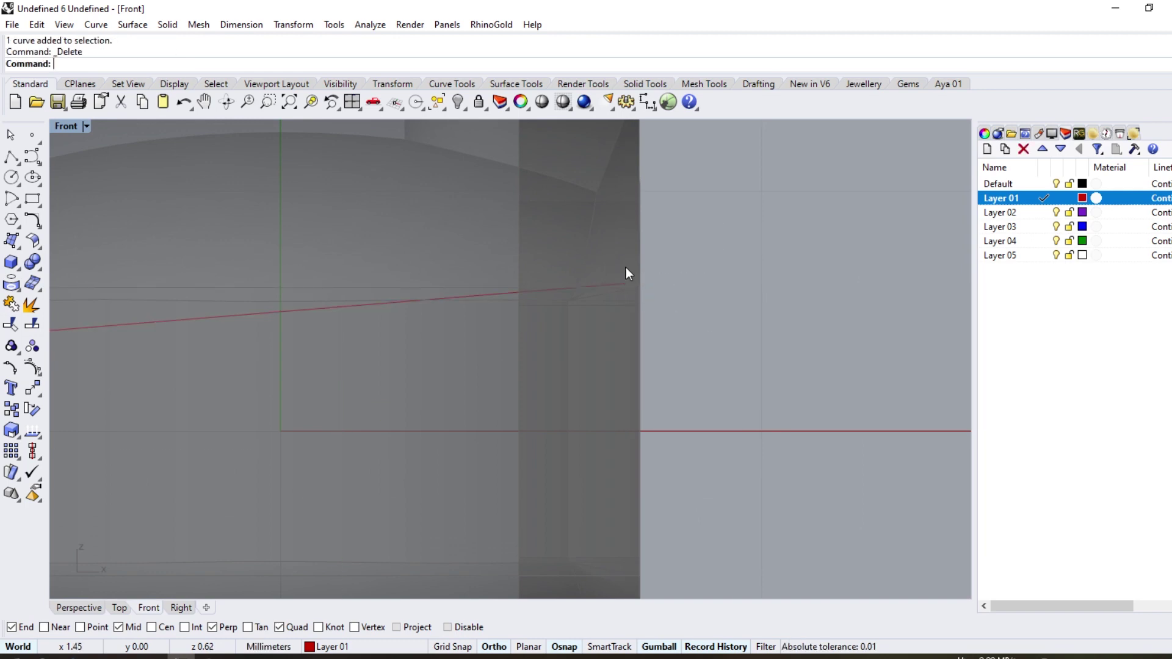
Offset the U curve 0.5 inward
scroll(610, 278, "down", 5)
left_click(539, 357)
scroll(539, 357, "up", 2)
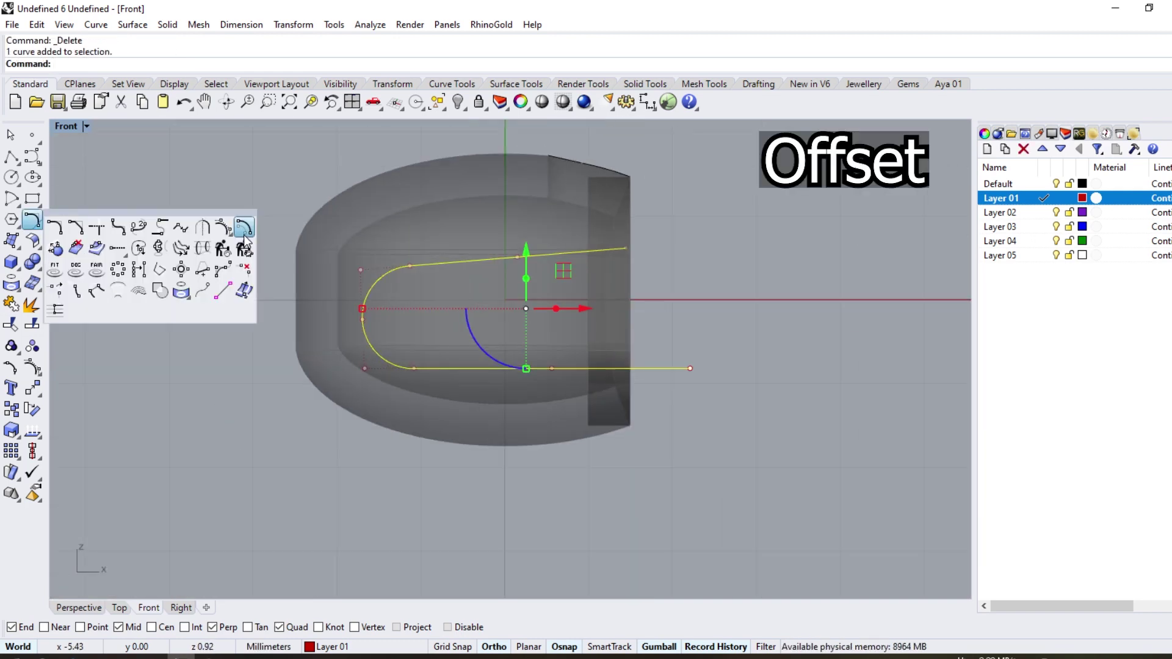
left_click(32, 366)
type(".")
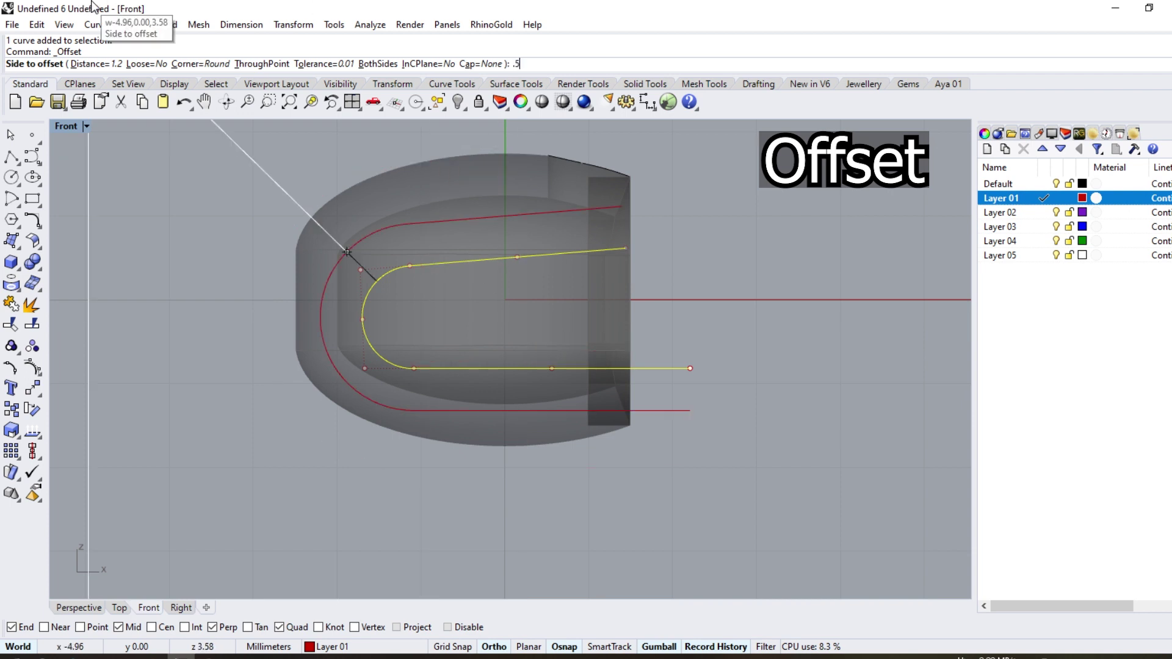
type("5")
key("Return")
left_click(416, 311)
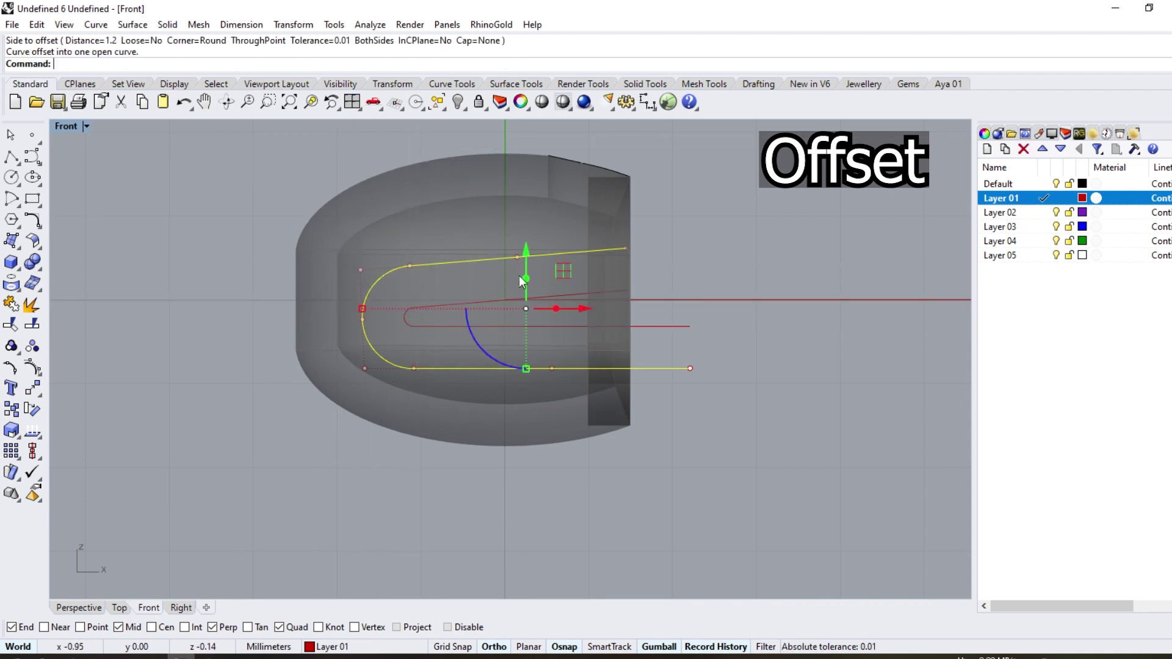
key("Escape")
Begin a short closing line at the inner U curve's lower end
left_click_drag(706, 236, 632, 400)
scroll(631, 340, "up", 2)
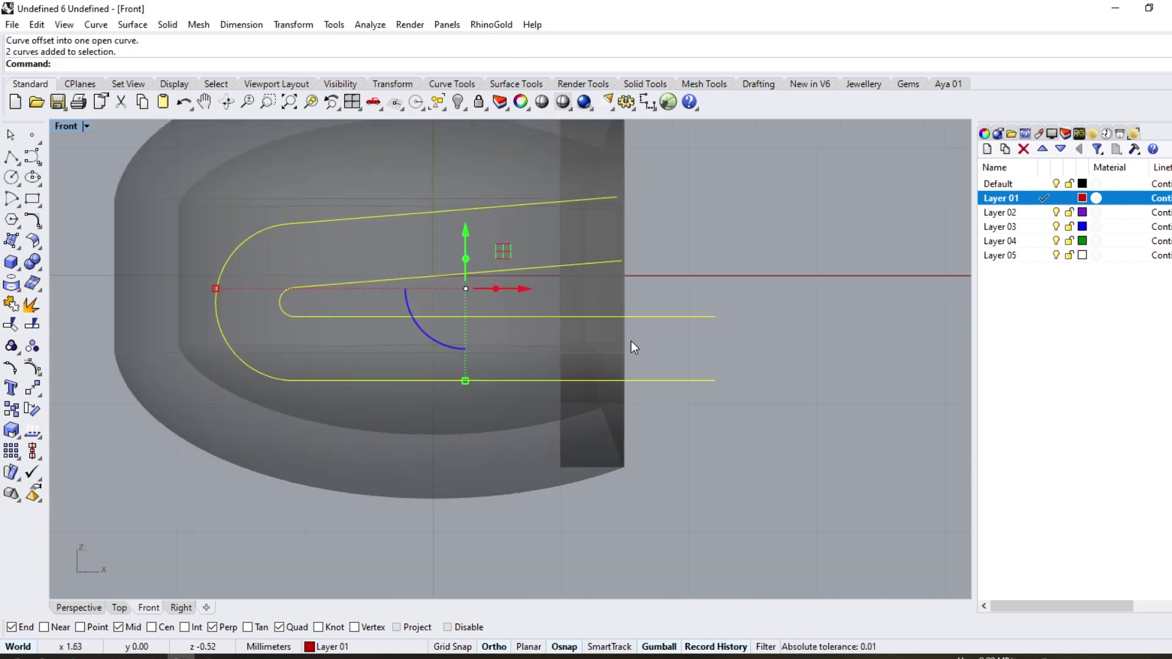
left_click(19, 163)
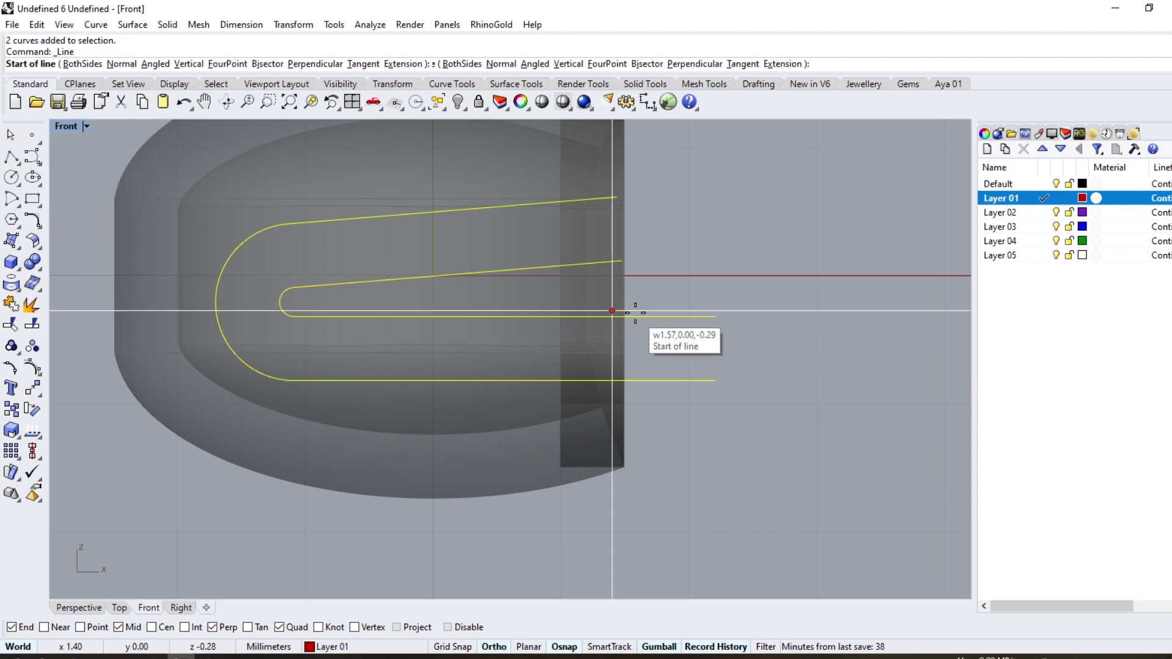
left_click(715, 316)
Close the U ends with a short line, then preview a Sweep 2 Rails surface with an added slash
left_click(715, 379)
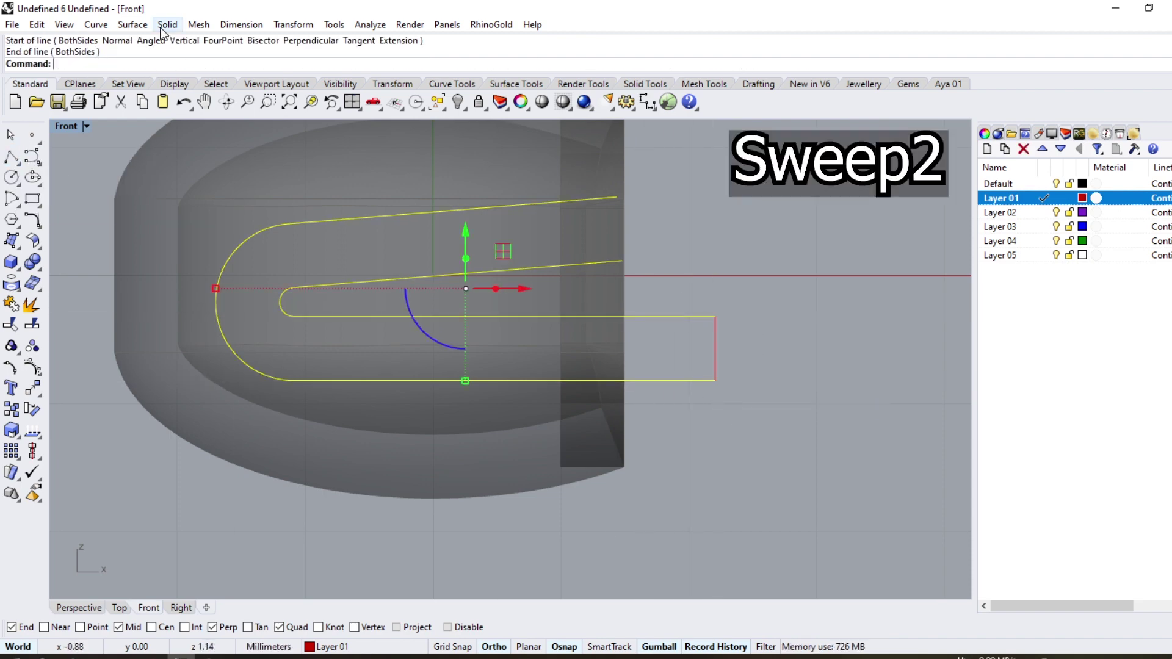
left_click(134, 26)
left_click(159, 87)
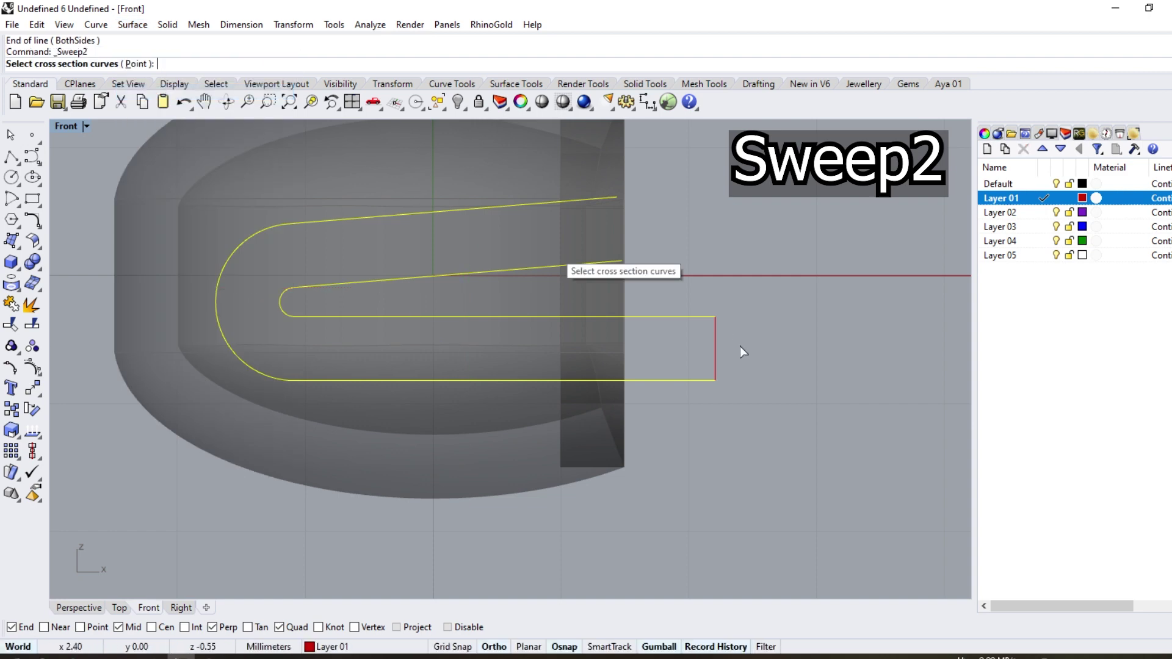
key("Return")
left_click(488, 461)
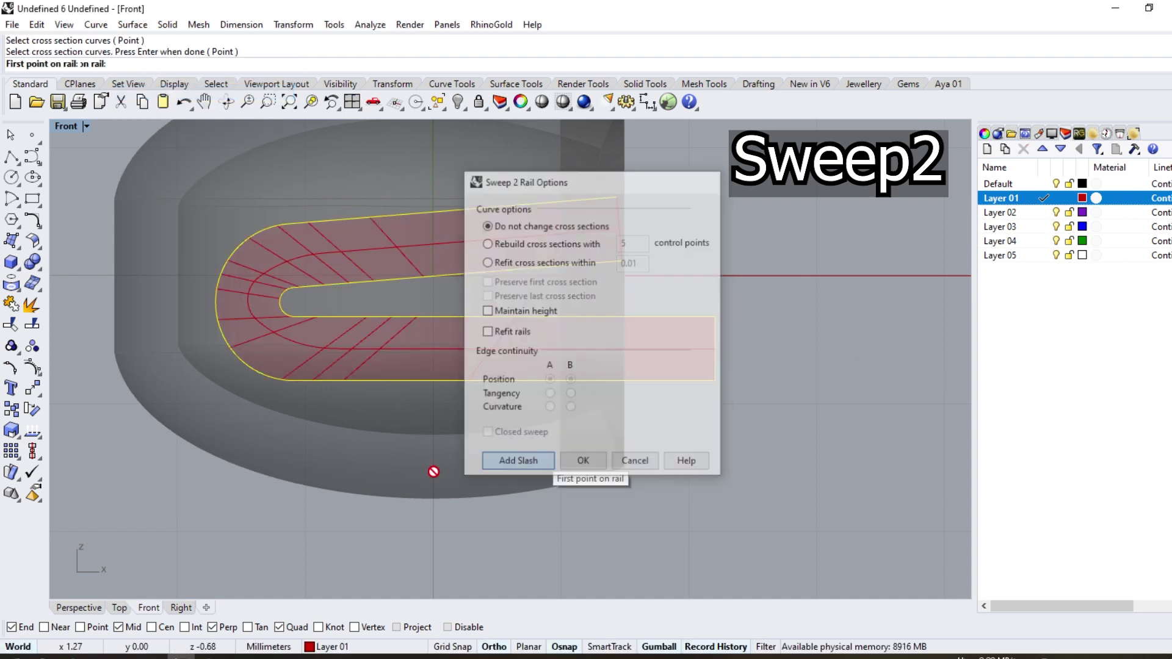
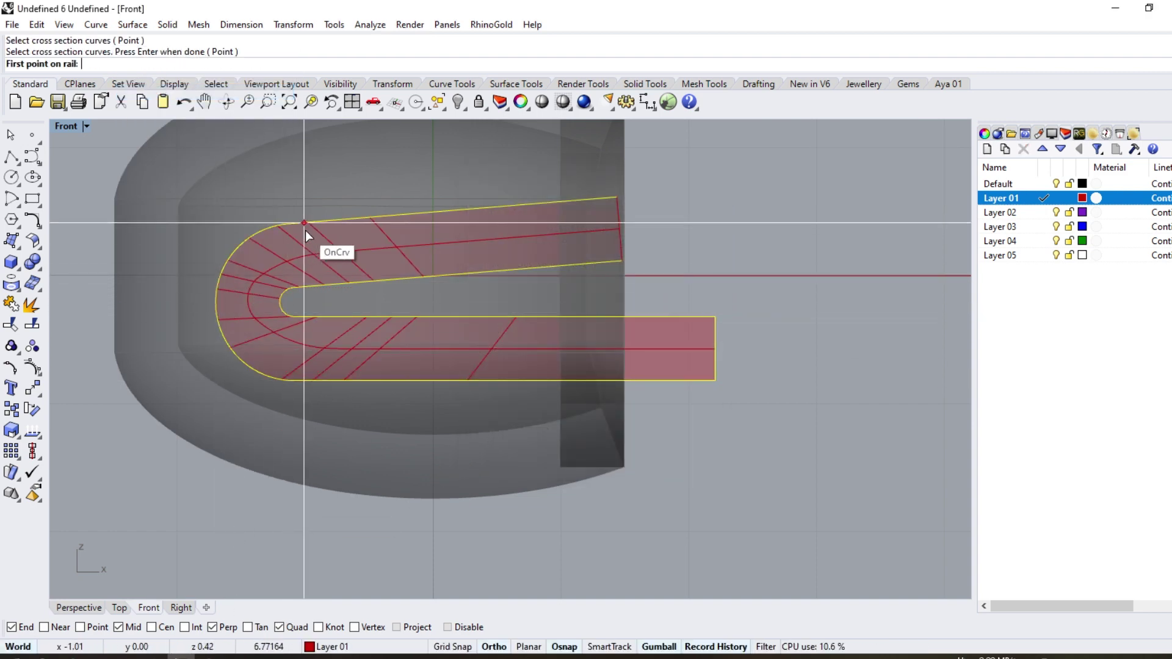
Add two cross-section guides across the arc to finish the Sweep2 surface
left_click(306, 223)
left_click(310, 284)
left_click(312, 380)
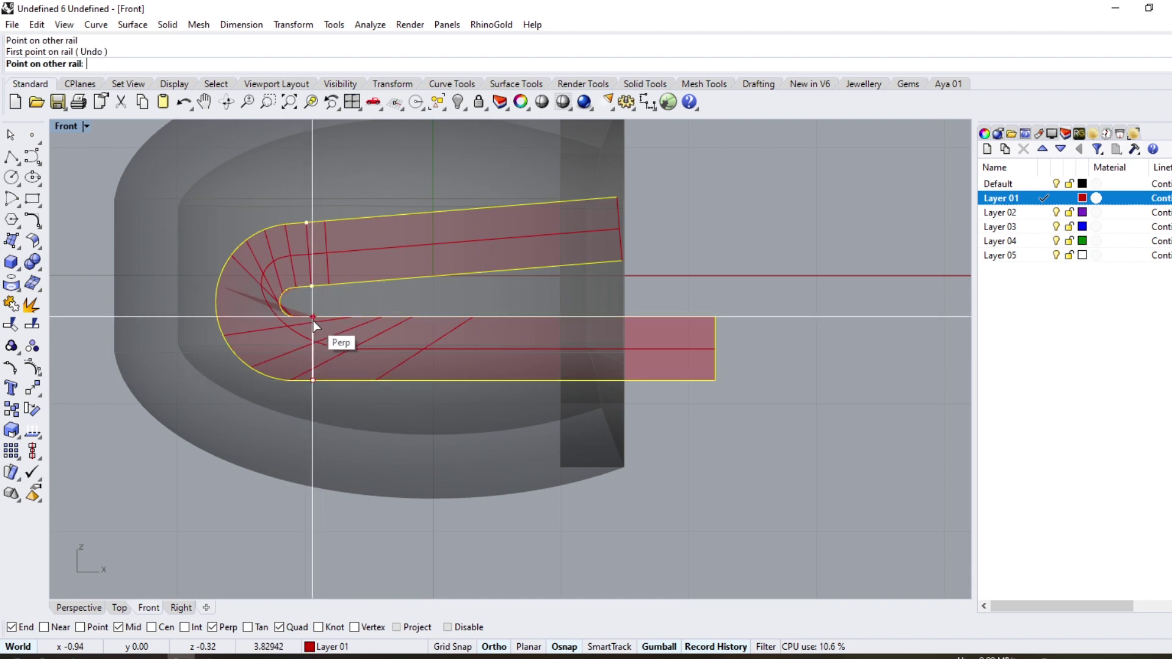
left_click(313, 317)
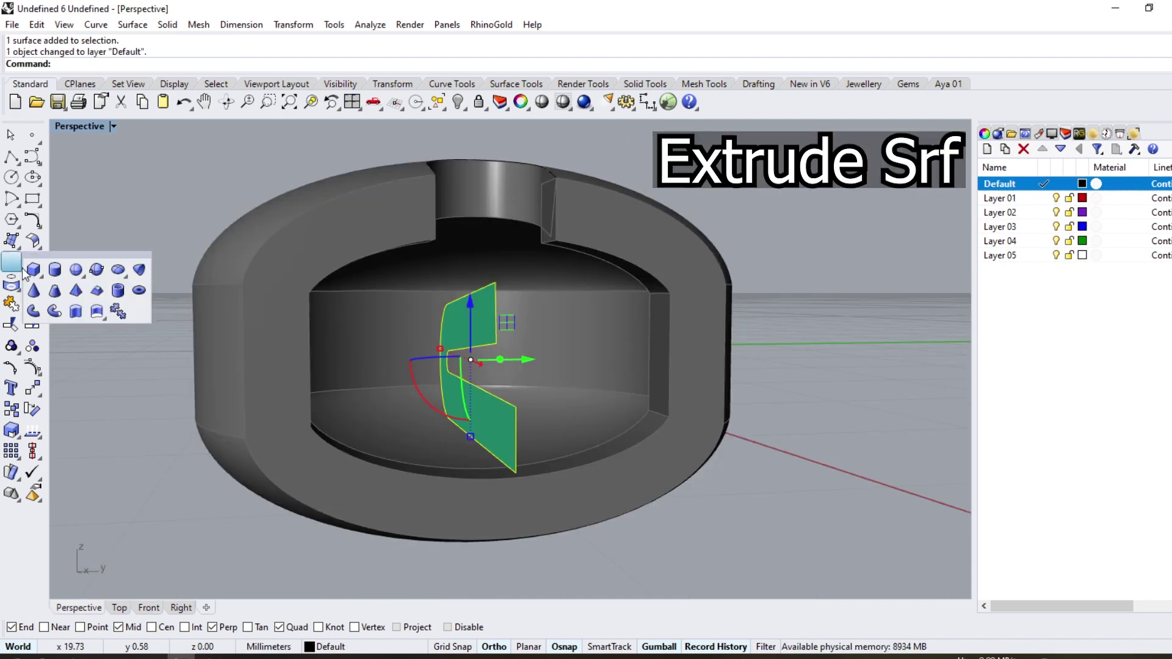
Extrude the green clip surface into a solid slab, then unlock the two locked body pieces
left_click(97, 312)
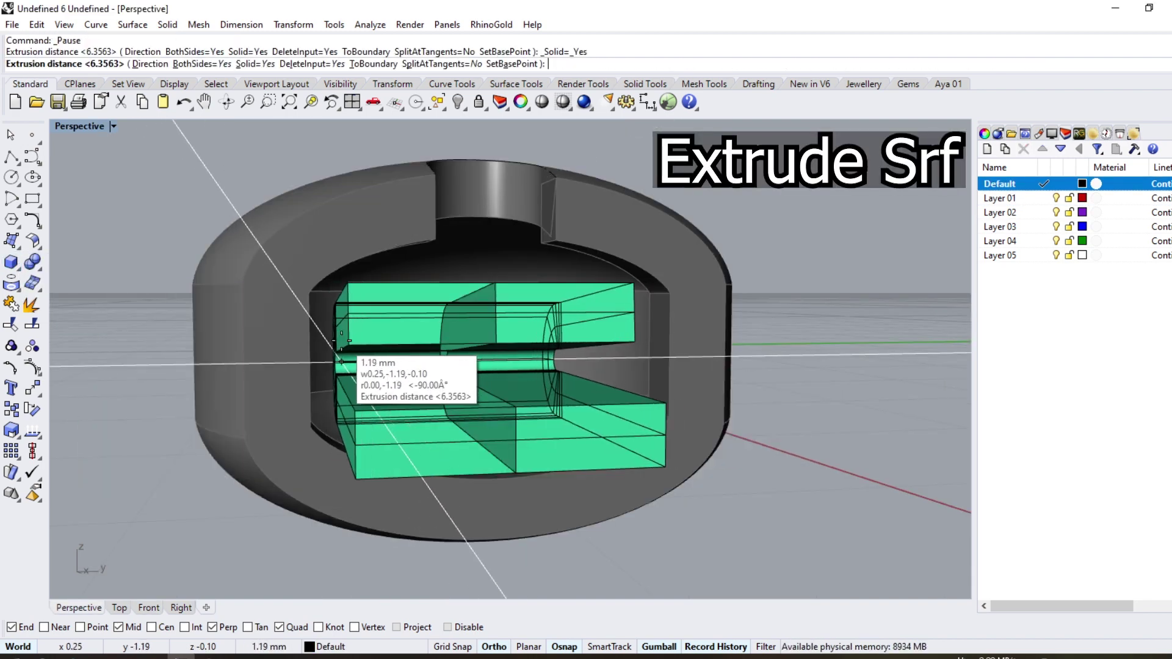
left_click(315, 357)
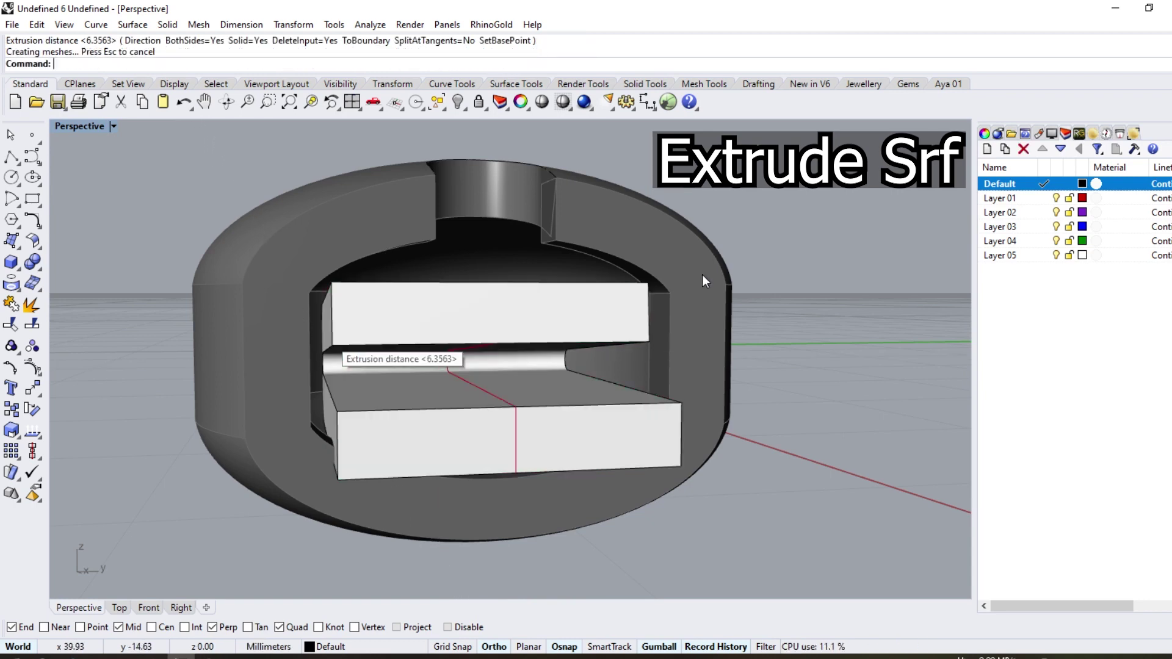
mouse_move(701, 275)
right_mouse_down()
mouse_move(551, 273)
mouse_move(288, 510)
right_mouse_up()
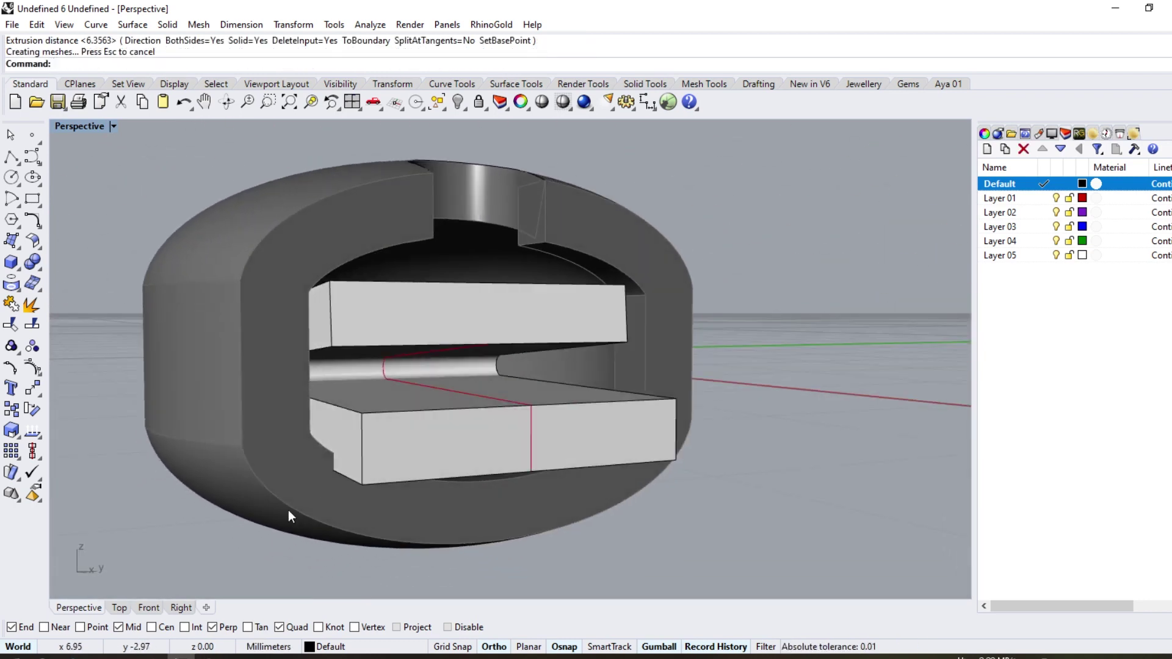
scroll(314, 412, "up", 5)
right_click_drag(314, 411, 379, 425)
scroll(375, 394, "down", 5)
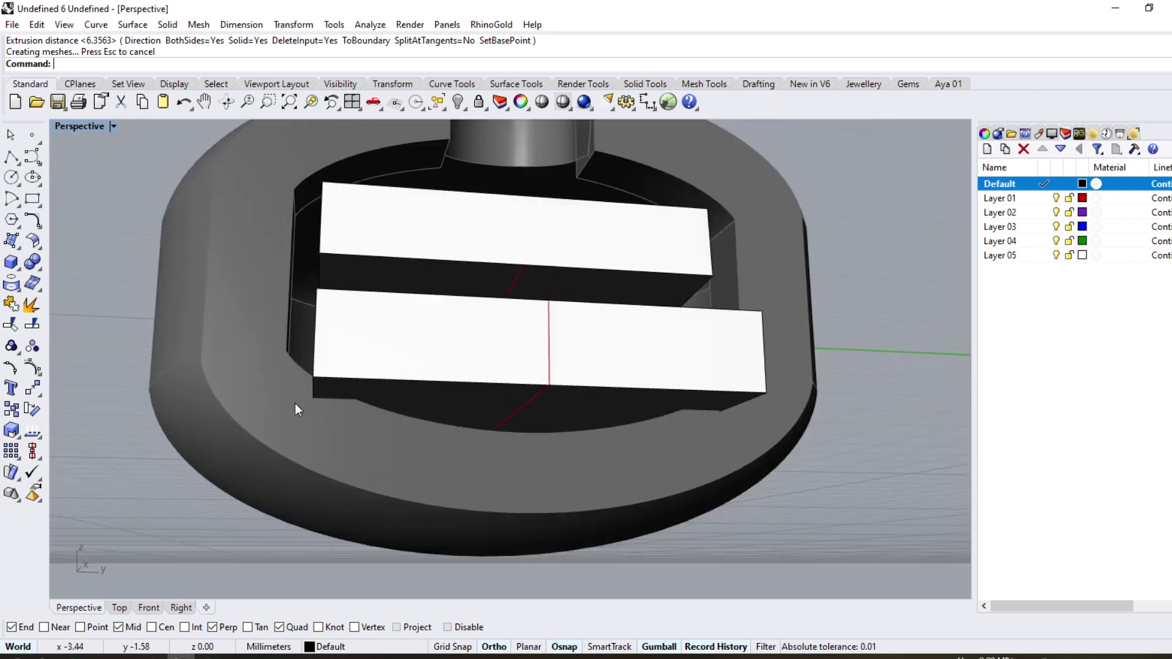
mouse_move(296, 406)
right_mouse_down()
mouse_move(489, 374)
mouse_move(584, 398)
mouse_move(488, 268)
right_mouse_up()
key("ctrl+alt+l")
Extract copies of the two inner cavity surfaces and move the copy right along X
scroll(488, 268, "up", 3)
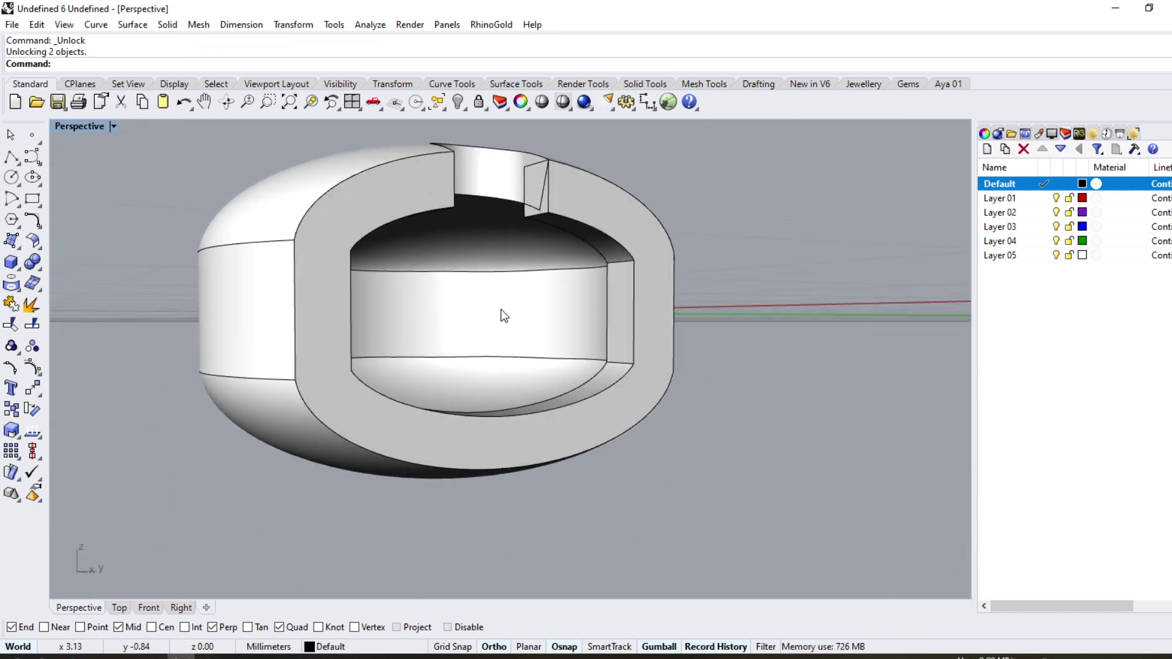
scroll(503, 314, "up", 2)
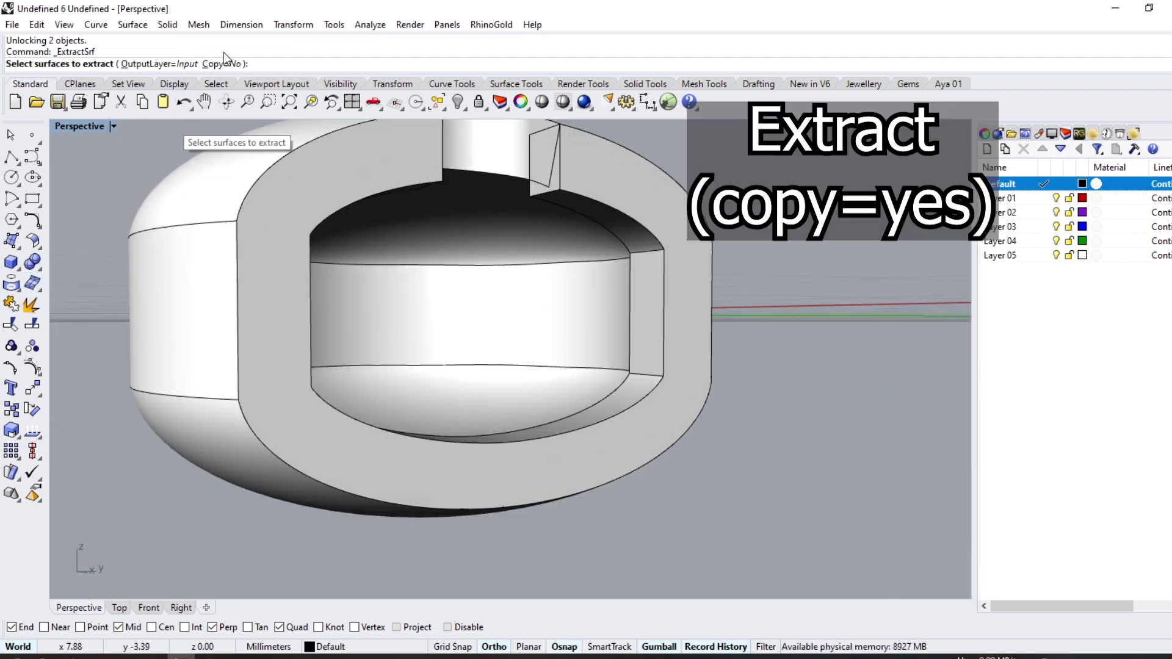
left_click(520, 263)
left_click(484, 314)
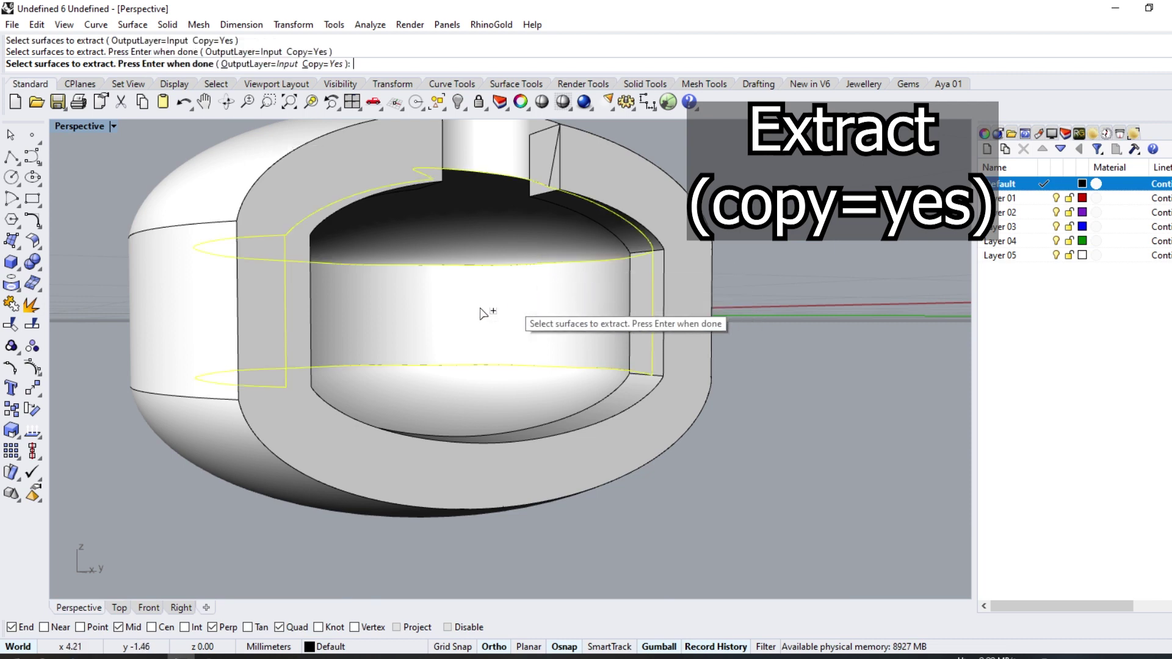
mouse_move(484, 314)
right_mouse_down()
mouse_move(465, 281)
mouse_move(460, 352)
mouse_move(570, 291)
mouse_move(470, 336)
mouse_move(280, 303)
mouse_move(411, 299)
mouse_move(419, 371)
mouse_move(482, 361)
right_mouse_up()
scroll(473, 331, "down", 3)
scroll(420, 373, "down", 2)
key("Return")
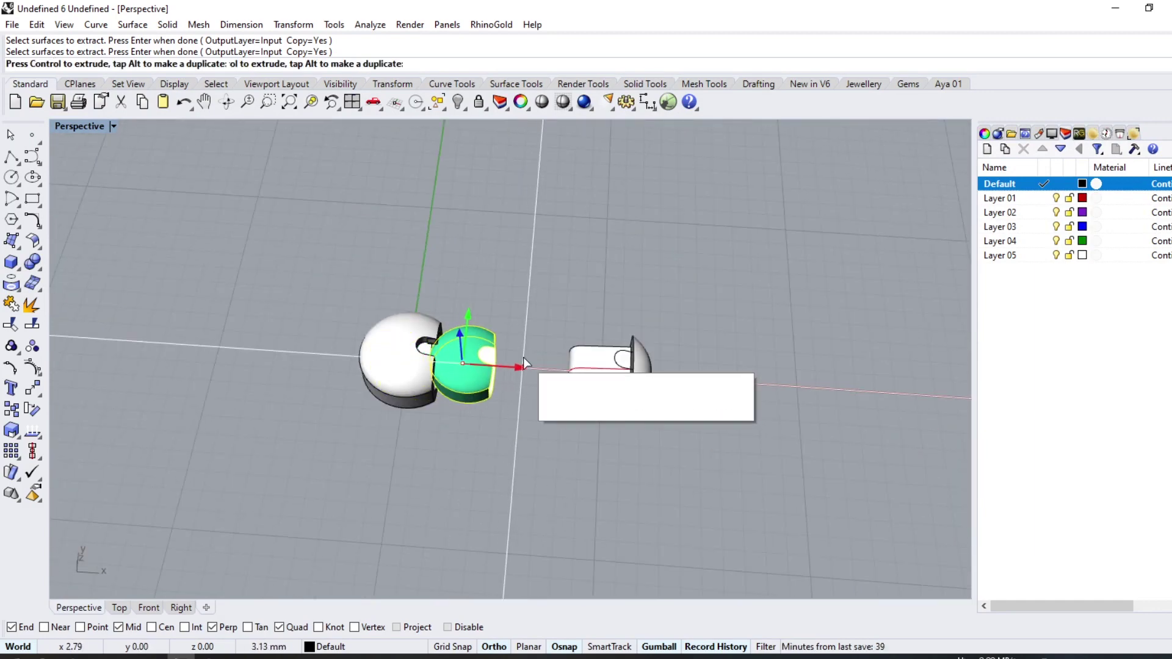
mouse_move(500, 365)
left_mouse_down()
mouse_move(541, 368)
mouse_move(541, 395)
left_mouse_up()
key("Escape")
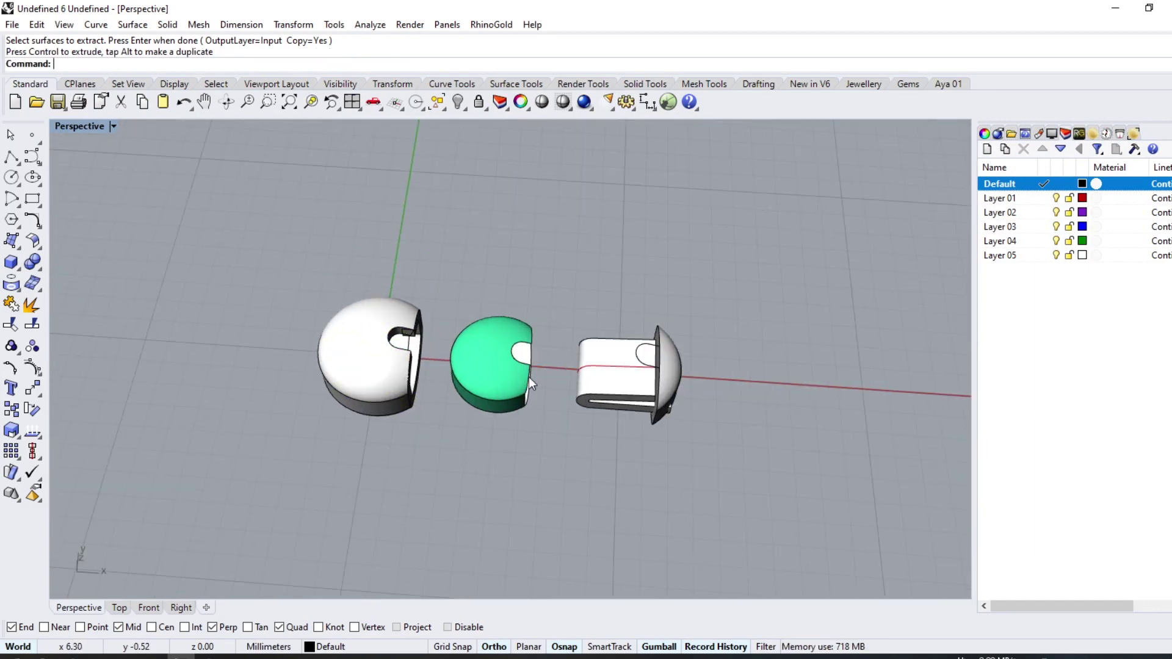
Offset the green inner piece by 0.1 as an open surface with Solid=No
right_click_drag(528, 376, 253, 305)
left_click(470, 329)
scroll(427, 318, "up", 3)
left_click(31, 241)
left_click(66, 269)
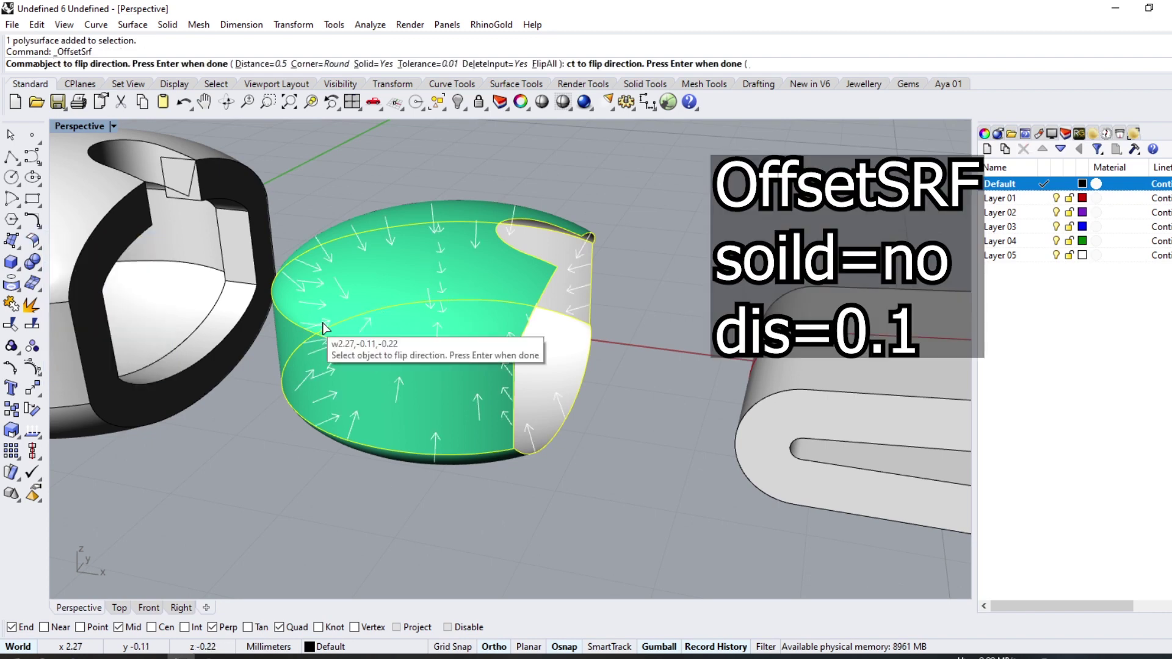
left_click(373, 64)
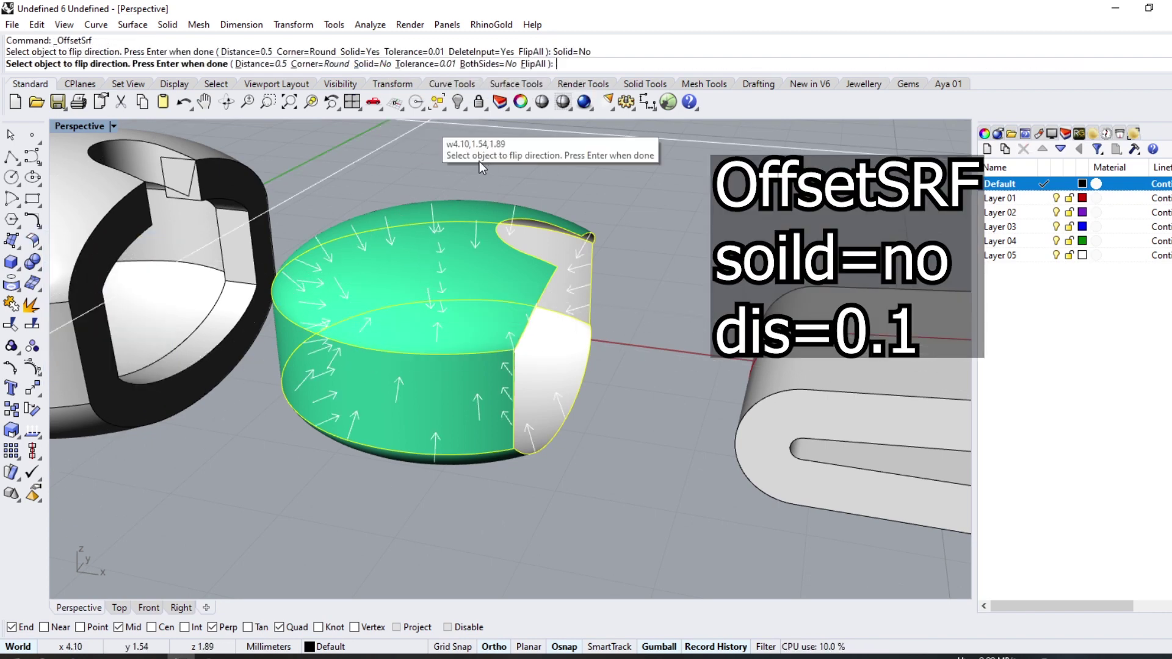
type("0.1")
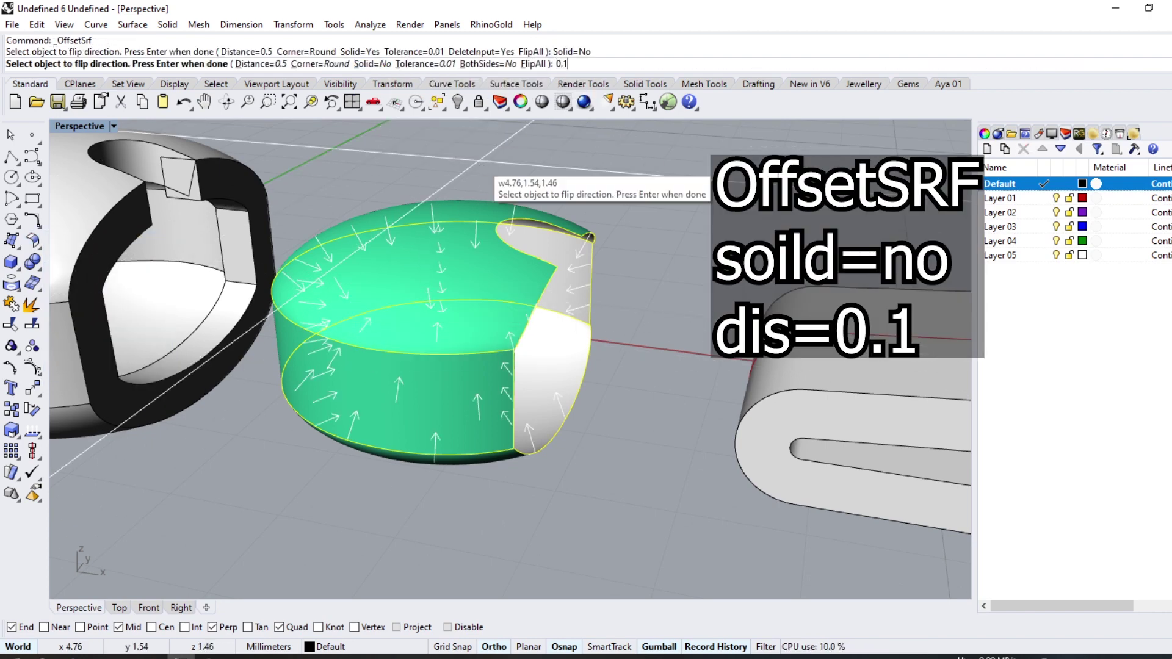
key("Return")
key("Return")
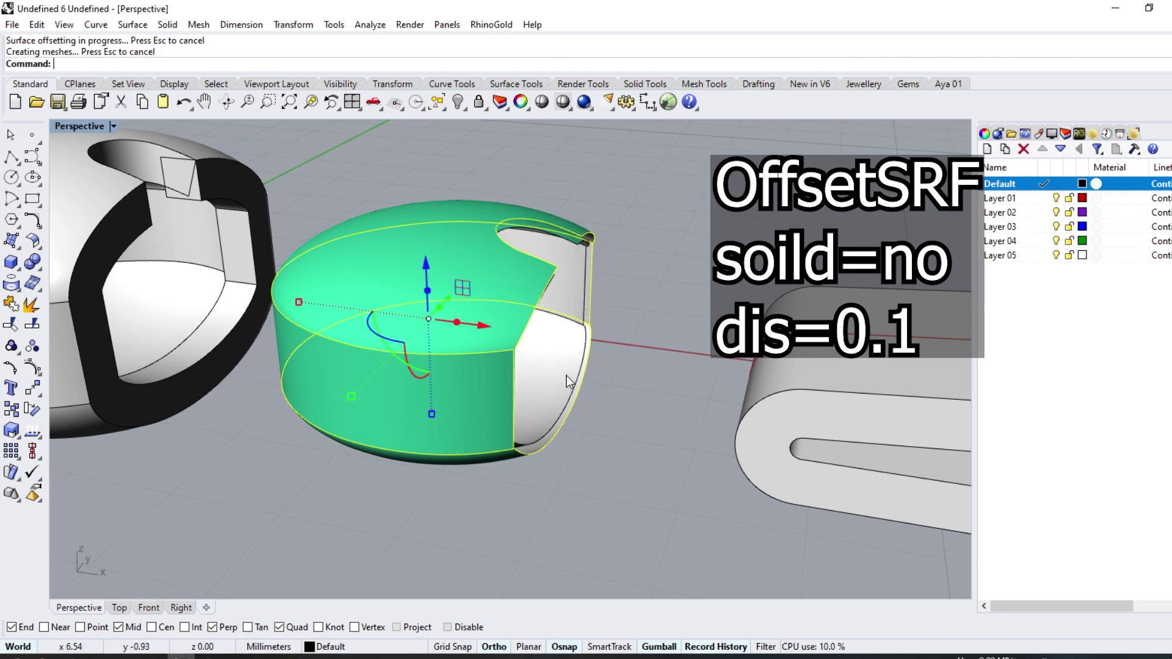
Delete the original green surface, keeping only the offset copy
right_click_drag(478, 244, 437, 325)
key("Delete")
mouse_move(441, 365)
right_mouse_down()
mouse_move(419, 285)
mouse_move(537, 427)
right_mouse_up()
scroll(419, 286, "down", 3)
Slide the U-shaped clip -4.49 mm along X into the green piece
left_click(703, 413)
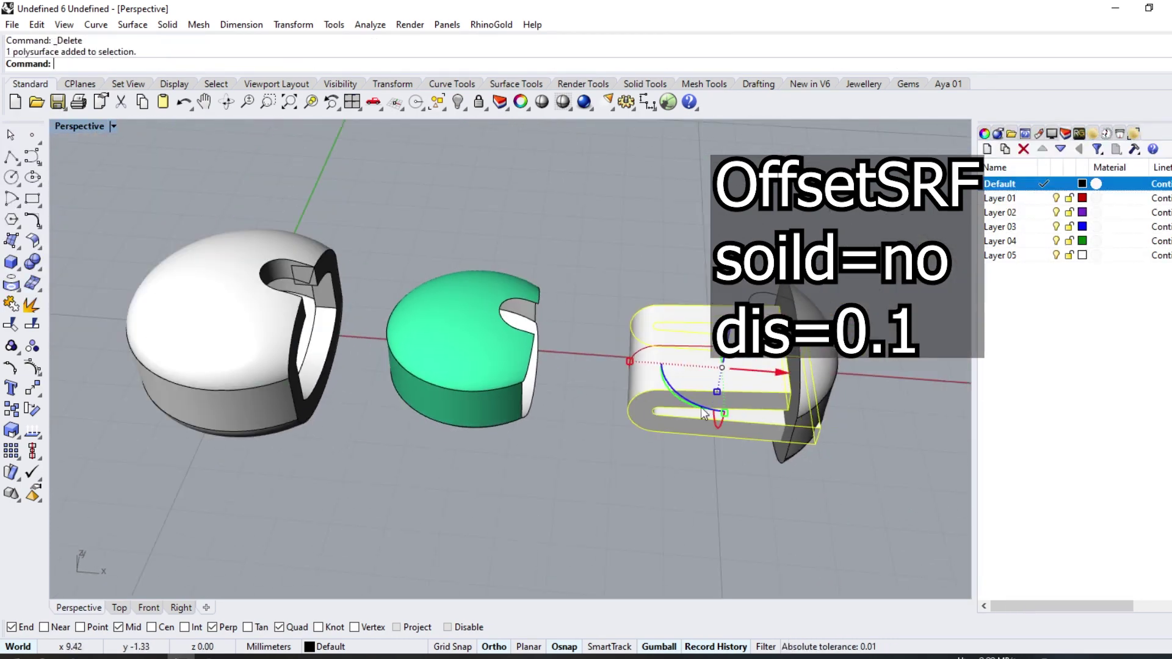
left_click_drag(772, 372, 564, 356)
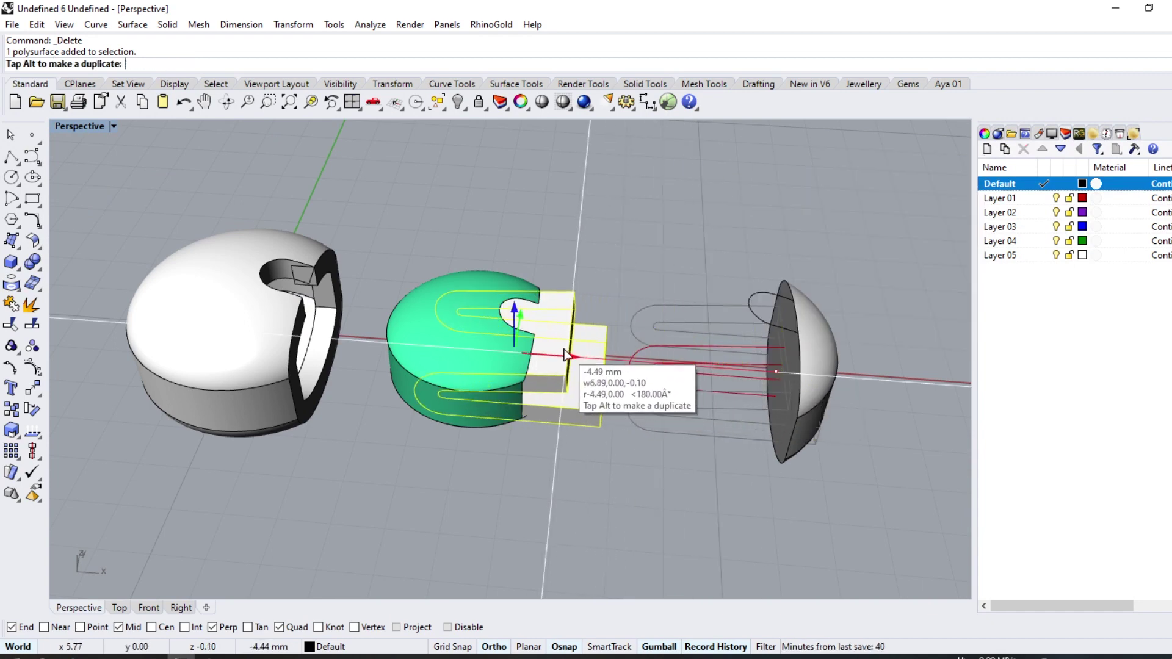
left_click_drag(564, 356, 557, 354)
left_click(601, 497)
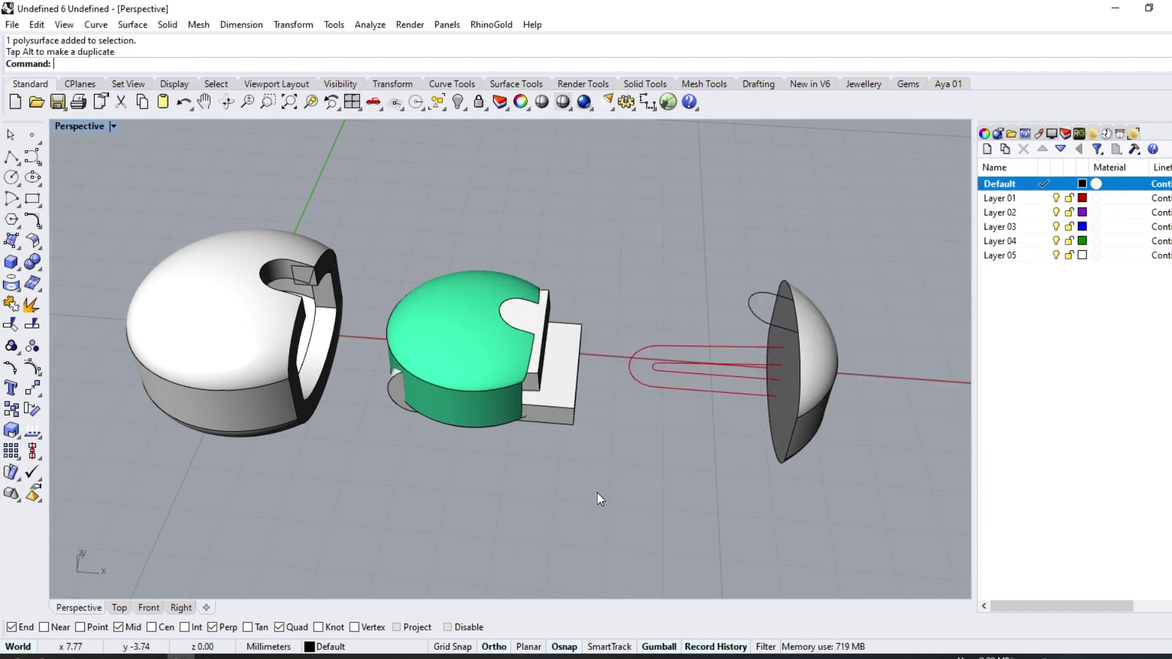
scroll(601, 497, "up", 3)
mouse_move(515, 482)
right_mouse_down()
mouse_move(515, 351)
mouse_move(555, 334)
mouse_move(418, 271)
mouse_move(126, 291)
right_mouse_up()
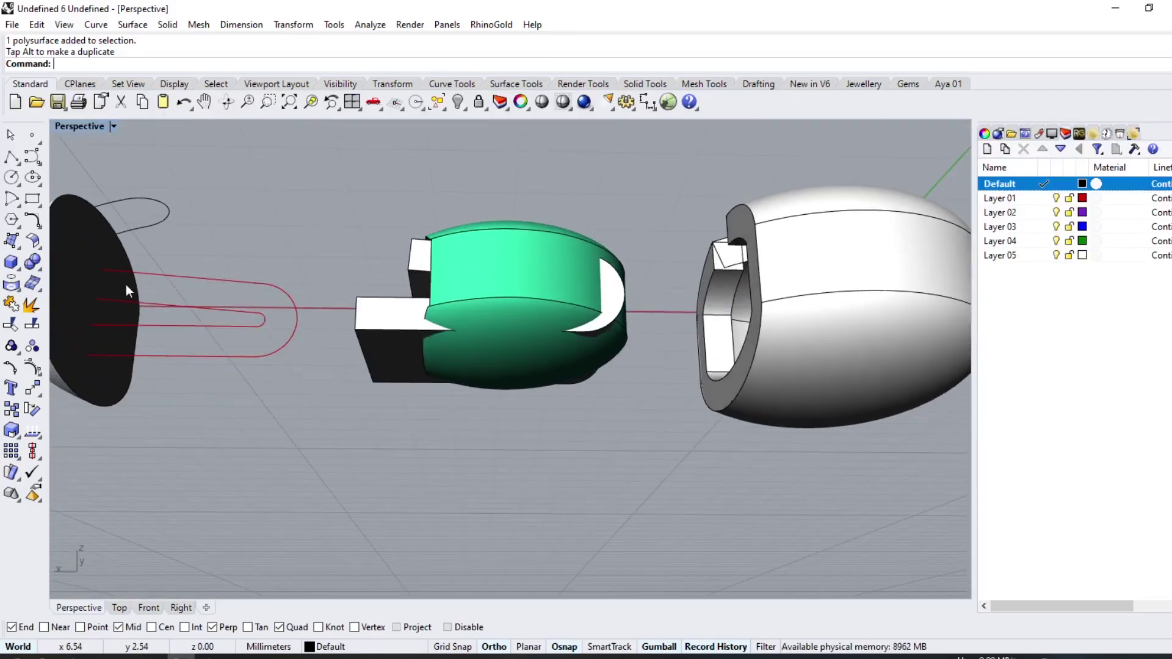
mouse_move(421, 315)
right_mouse_down()
mouse_move(739, 345)
mouse_move(441, 293)
right_mouse_up()
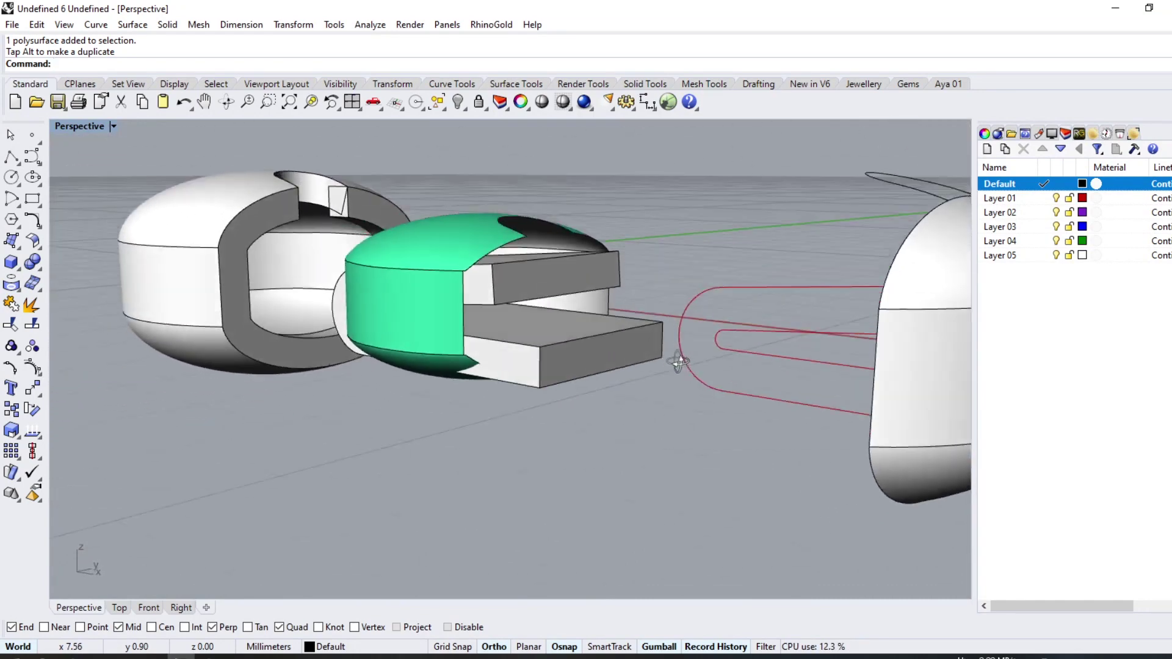
Raise the green inner piece 0.19 mm and shift the flat clip slab 1.21 mm
left_click(491, 300)
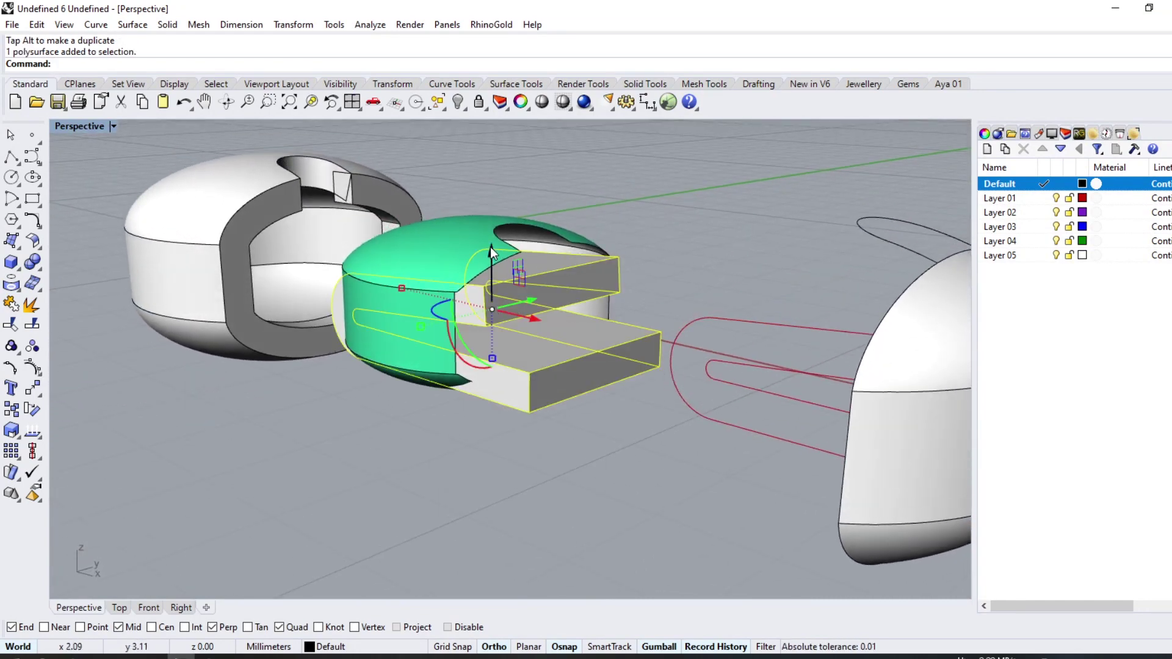
left_click_drag(492, 250, 489, 236)
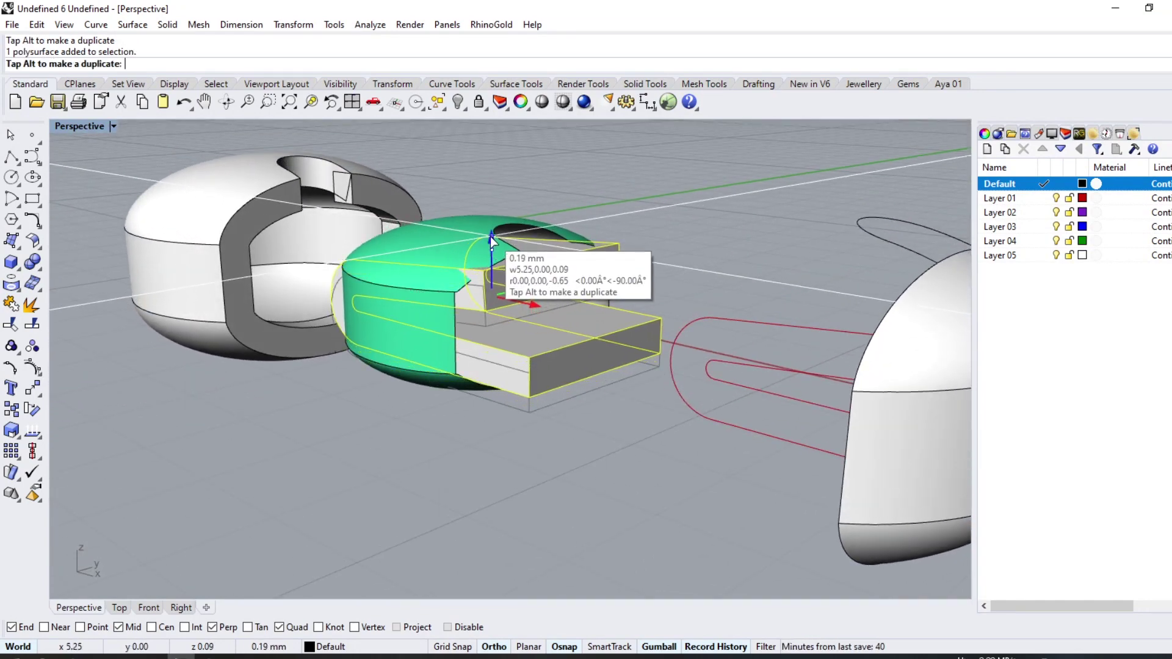
left_click_drag(489, 236, 492, 239)
left_click(441, 410)
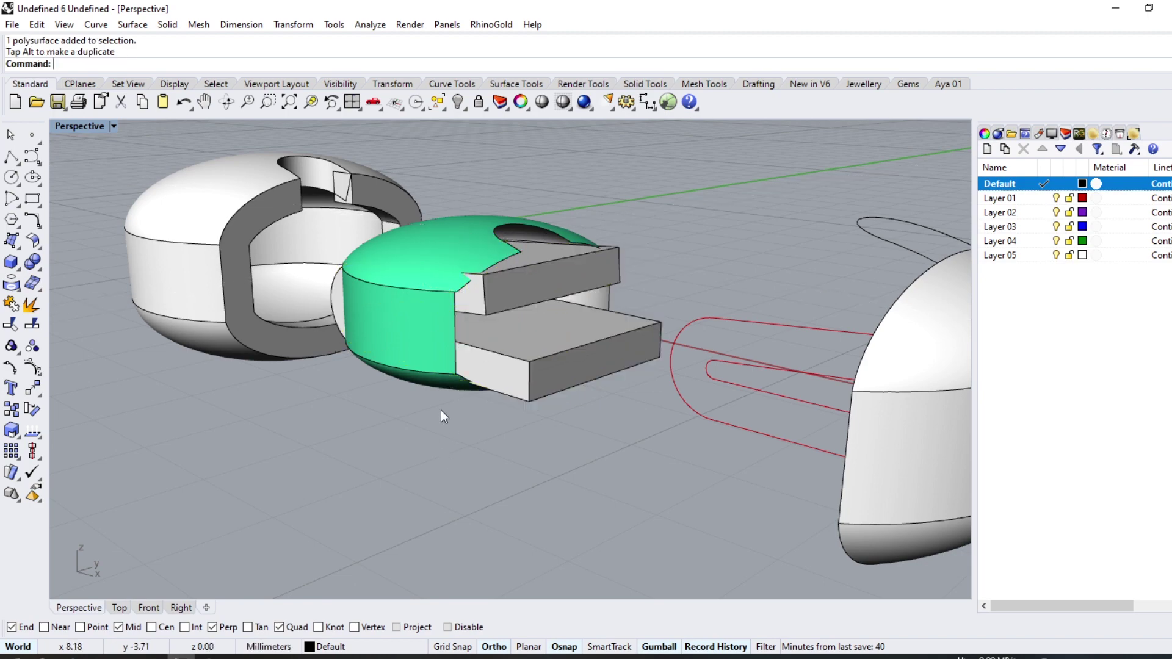
mouse_move(443, 417)
right_mouse_down()
mouse_move(431, 353)
mouse_move(487, 329)
mouse_move(547, 369)
mouse_move(622, 379)
mouse_move(418, 358)
mouse_move(330, 401)
mouse_move(282, 400)
mouse_move(415, 287)
mouse_move(348, 321)
mouse_move(393, 330)
right_mouse_up()
left_click(348, 320)
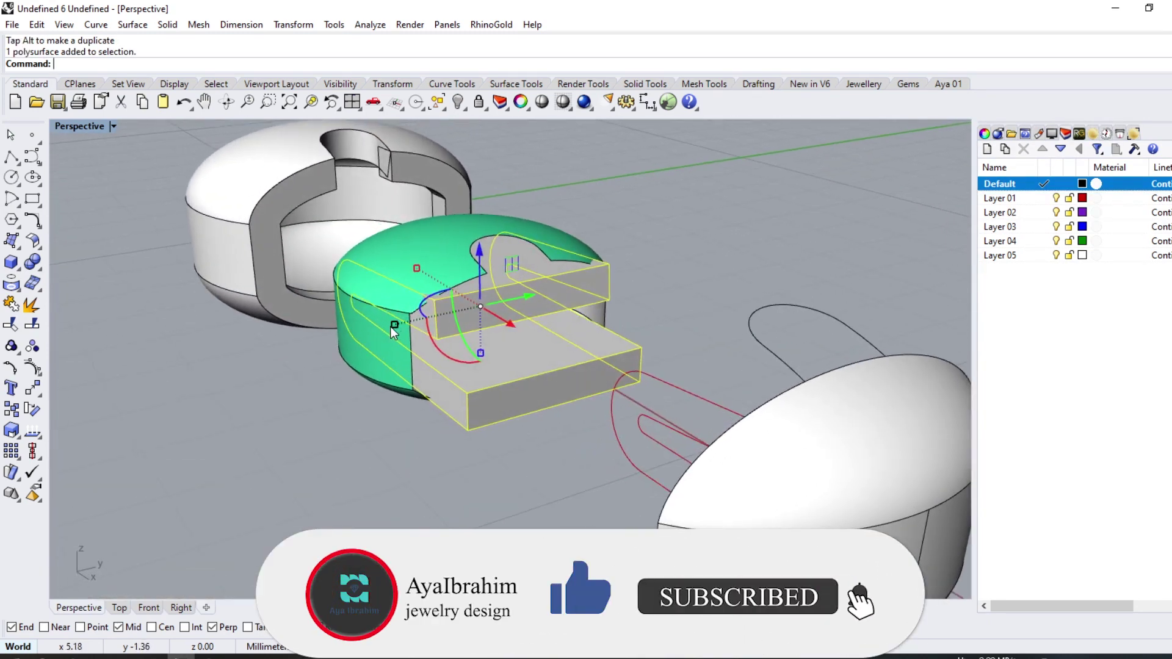
left_click_drag(390, 327, 403, 326)
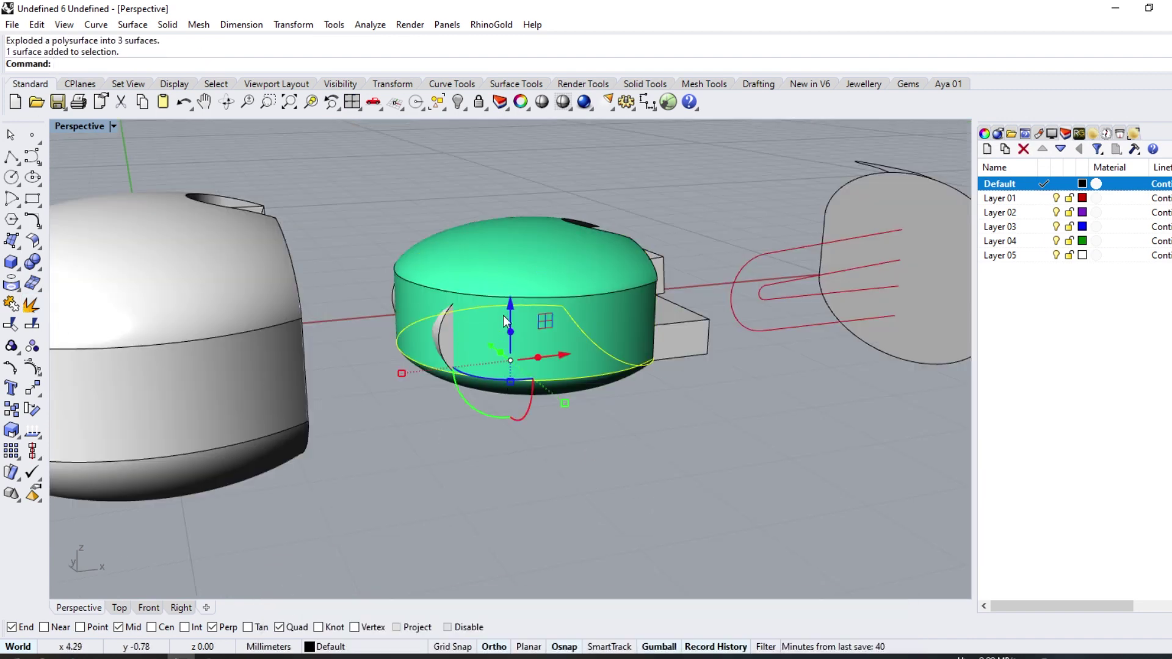
Delete the top dome surface and untrim the green band's edge
key("Delete")
left_click(12, 326)
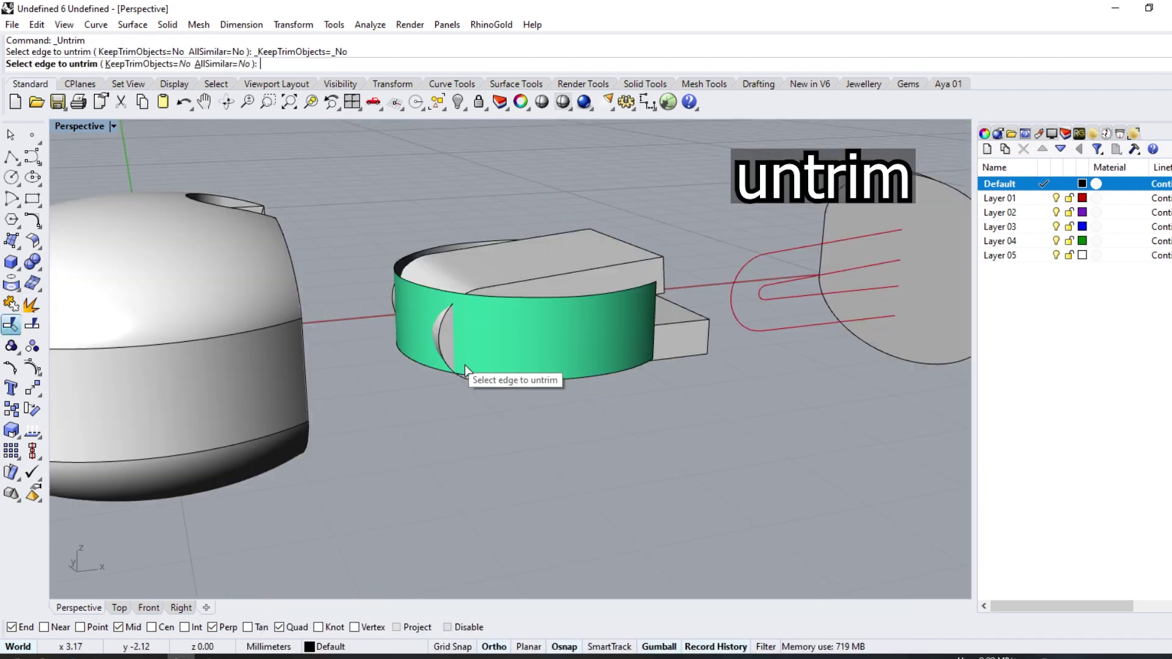
mouse_move(481, 376)
right_mouse_down()
mouse_move(654, 381)
mouse_move(755, 361)
right_mouse_up()
scroll(755, 361, "down", 5)
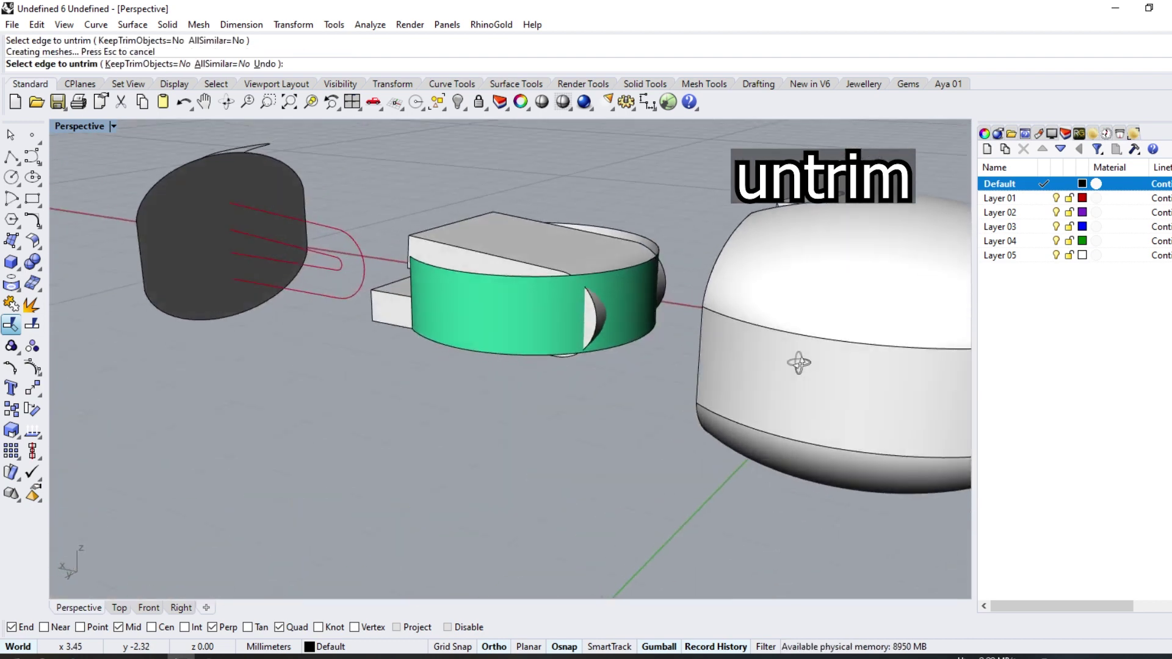
scroll(593, 362, "up", 8)
scroll(558, 285, "up", 3)
scroll(528, 236, "down", 3)
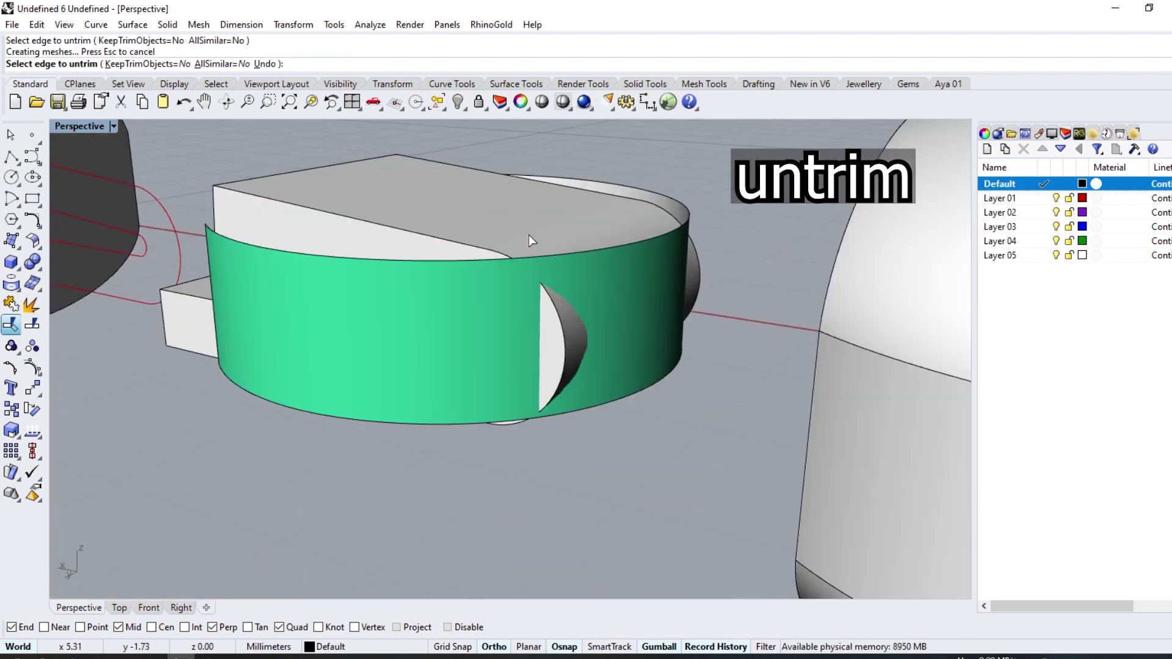
BooleanSplit the green band using the clip box as the cutter
left_click(37, 270)
left_click(75, 269)
left_click(511, 343)
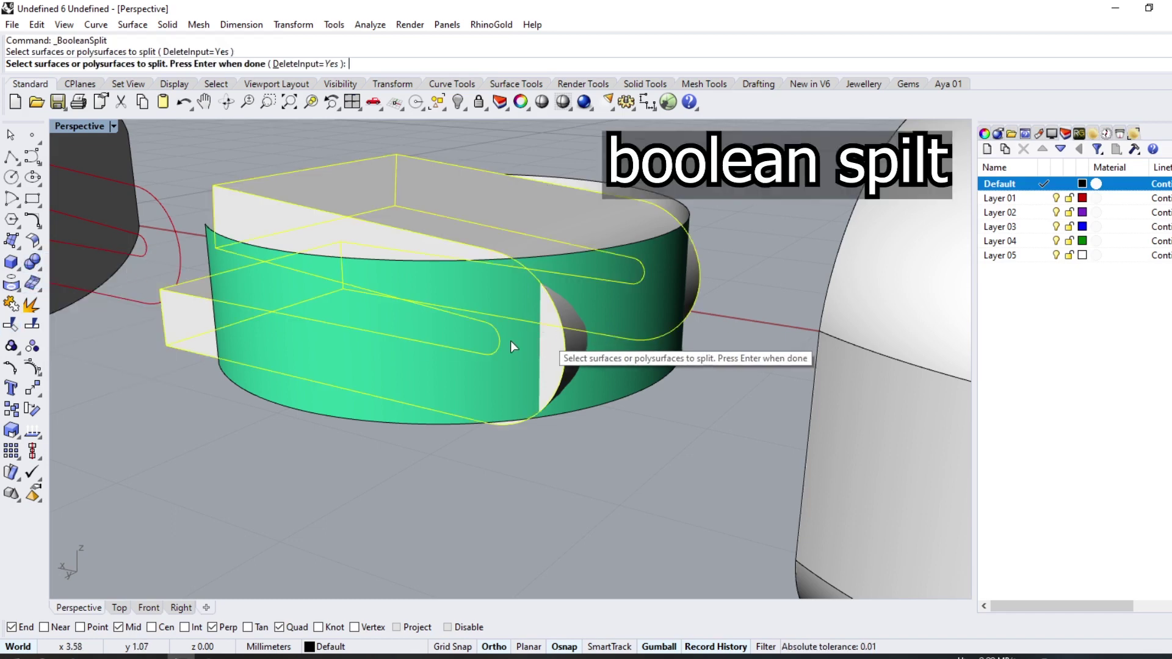
key("Return")
left_click(413, 339)
key("Return")
Delete the small split-off pieces left by the split
left_click(561, 338)
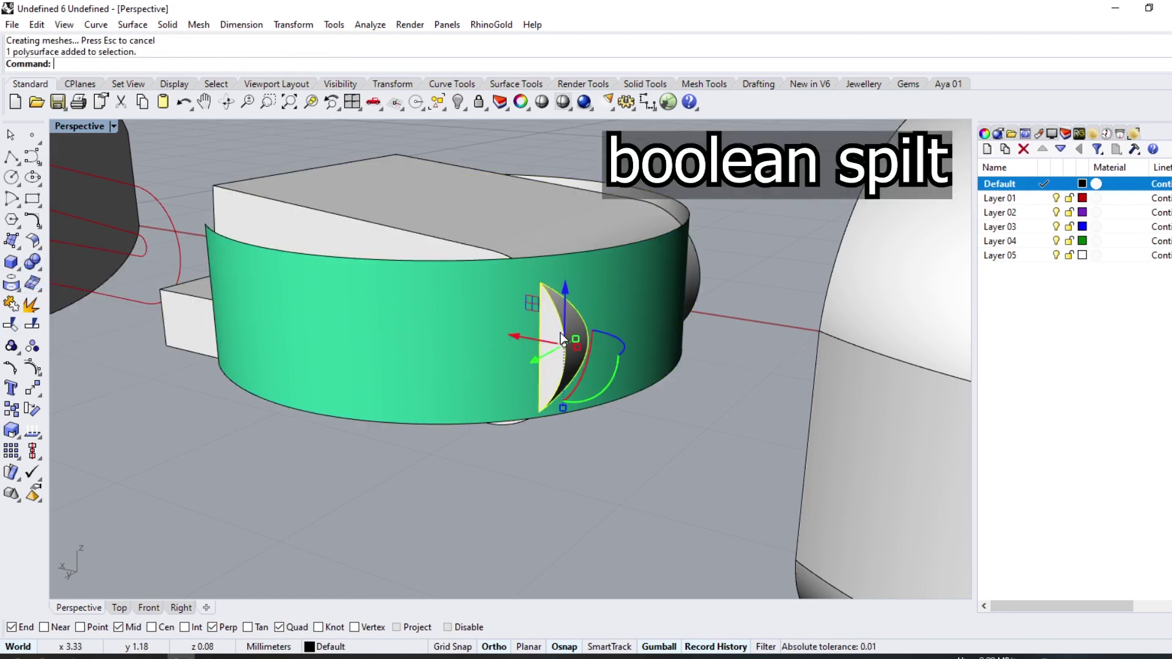
key("Delete")
mouse_move(561, 339)
right_mouse_down()
mouse_move(507, 327)
mouse_move(386, 359)
right_mouse_up()
key("Delete")
mouse_move(436, 399)
right_mouse_down()
mouse_move(515, 384)
mouse_move(413, 305)
mouse_move(558, 366)
mouse_move(756, 352)
mouse_move(905, 309)
mouse_move(63, 303)
mouse_move(386, 343)
right_mouse_up()
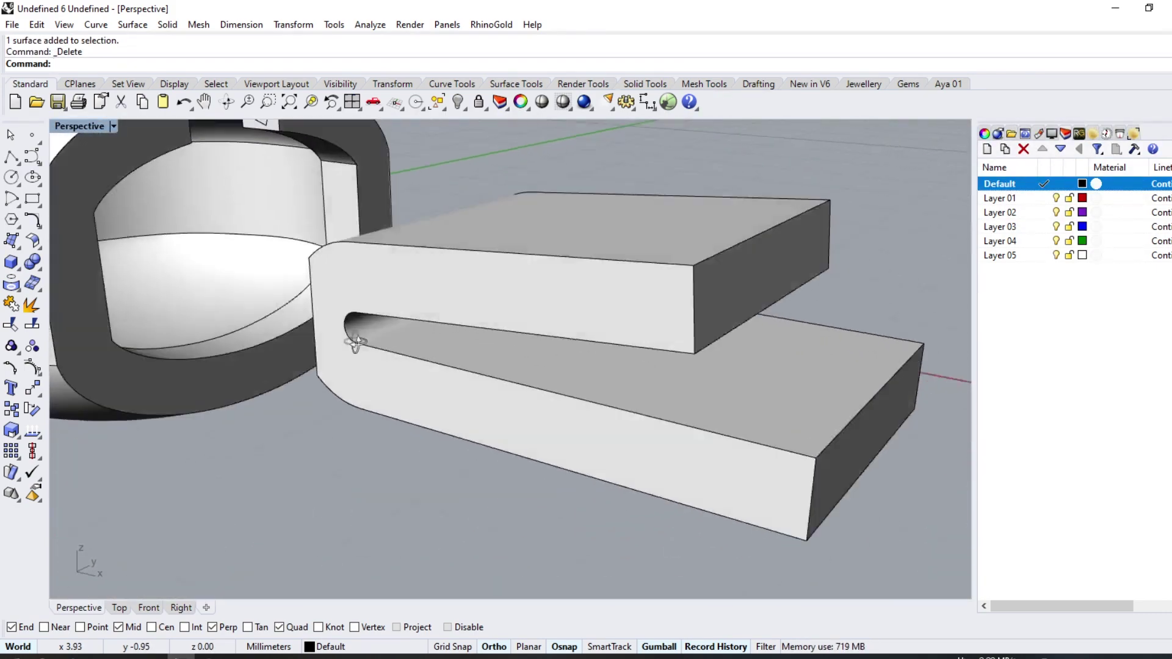
Move the U-shaped clip onto Layer 03 so it shows blue
scroll(386, 343, "down", 5)
left_click(506, 321)
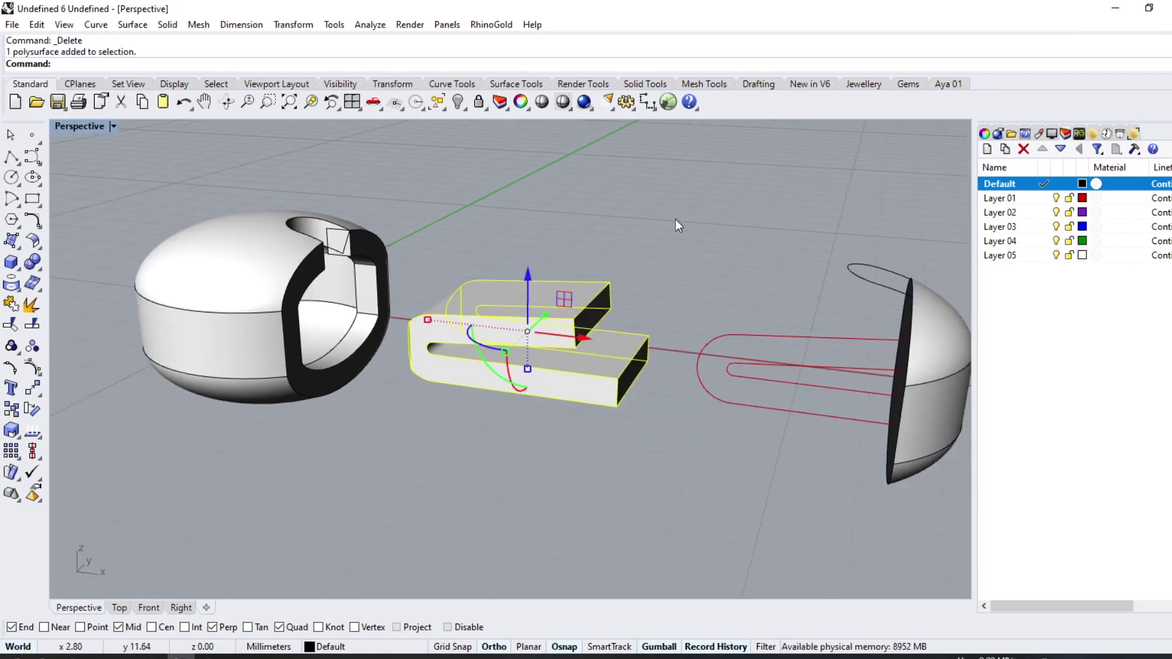
right_click(1020, 228)
left_click(1057, 496)
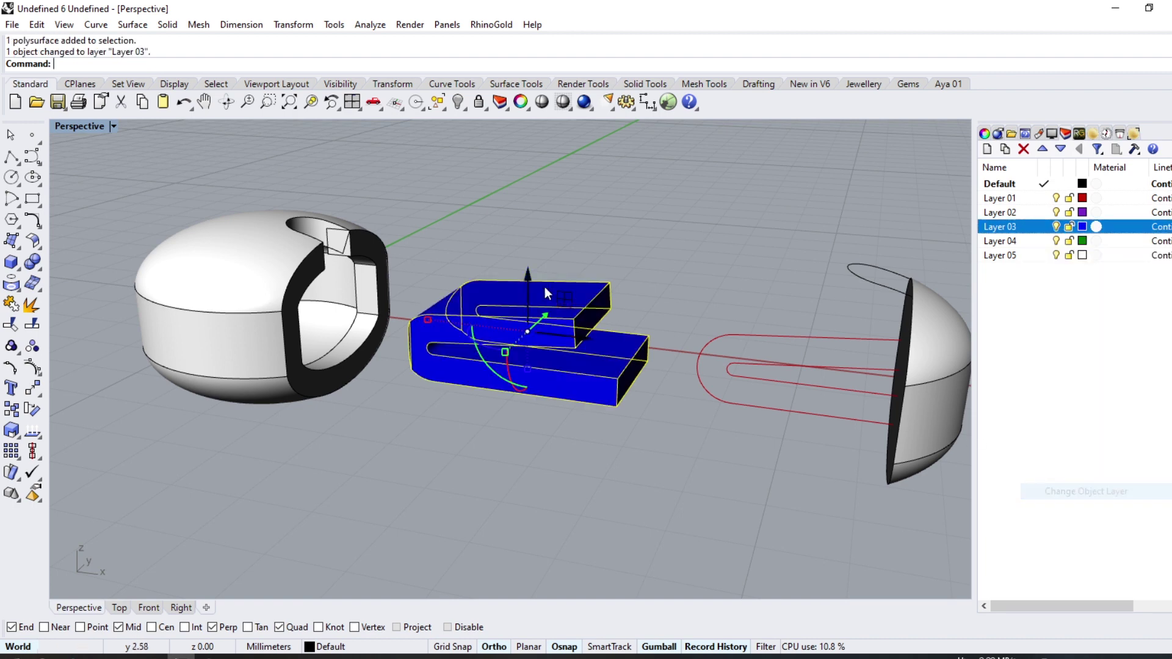
Slide the blue clip left into the shell and set Perspective to Ghosted display
left_click_drag(591, 336, 413, 310)
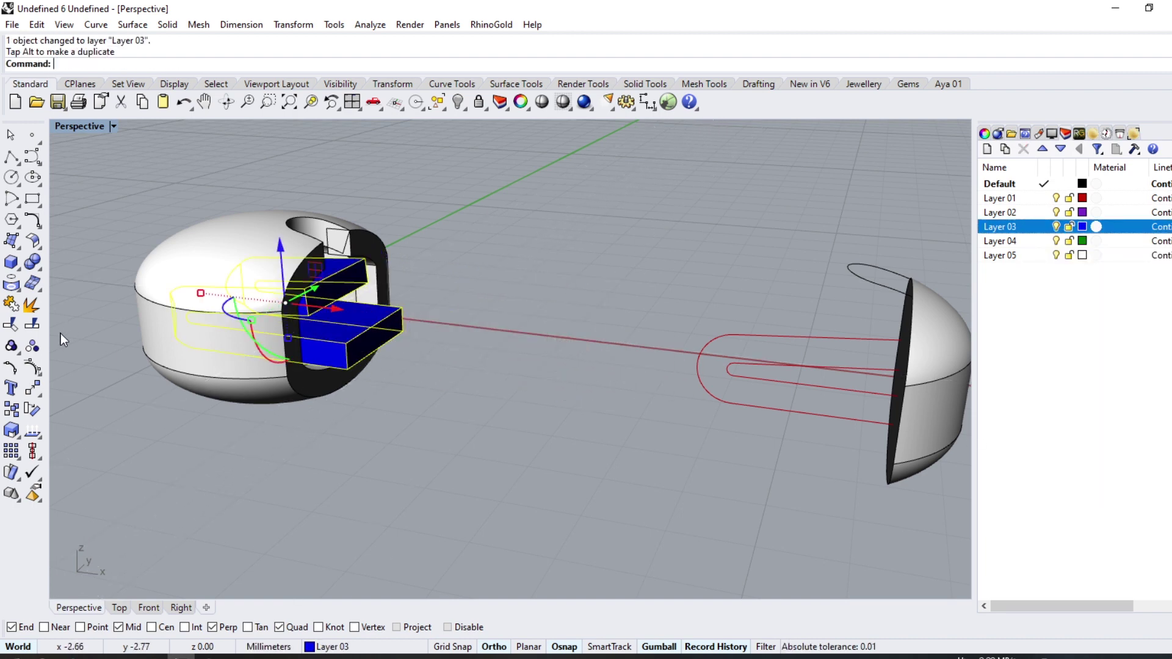
left_click(114, 126)
left_click(152, 206)
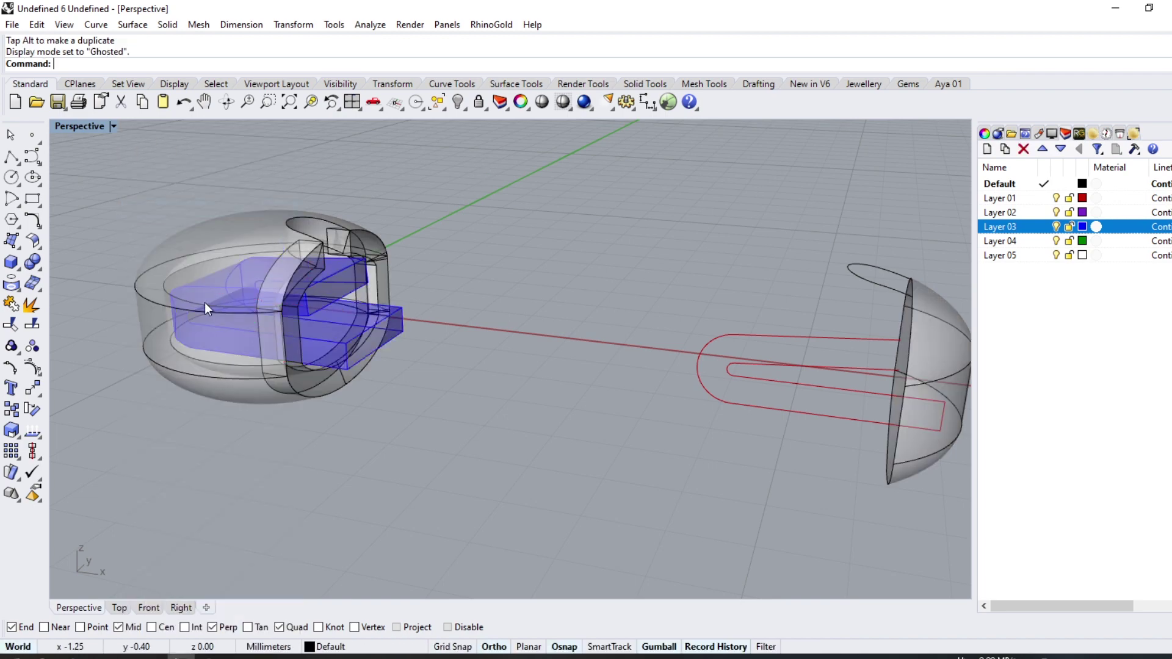
Switch to the Front view and delete the unneeded object
scroll(204, 302, "up", 5)
right_click_drag(222, 261, 648, 270)
left_click(148, 607)
key("Delete")
Draw single straight lines across the clip's upper and lower arms
left_click(11, 157)
left_click(61, 161)
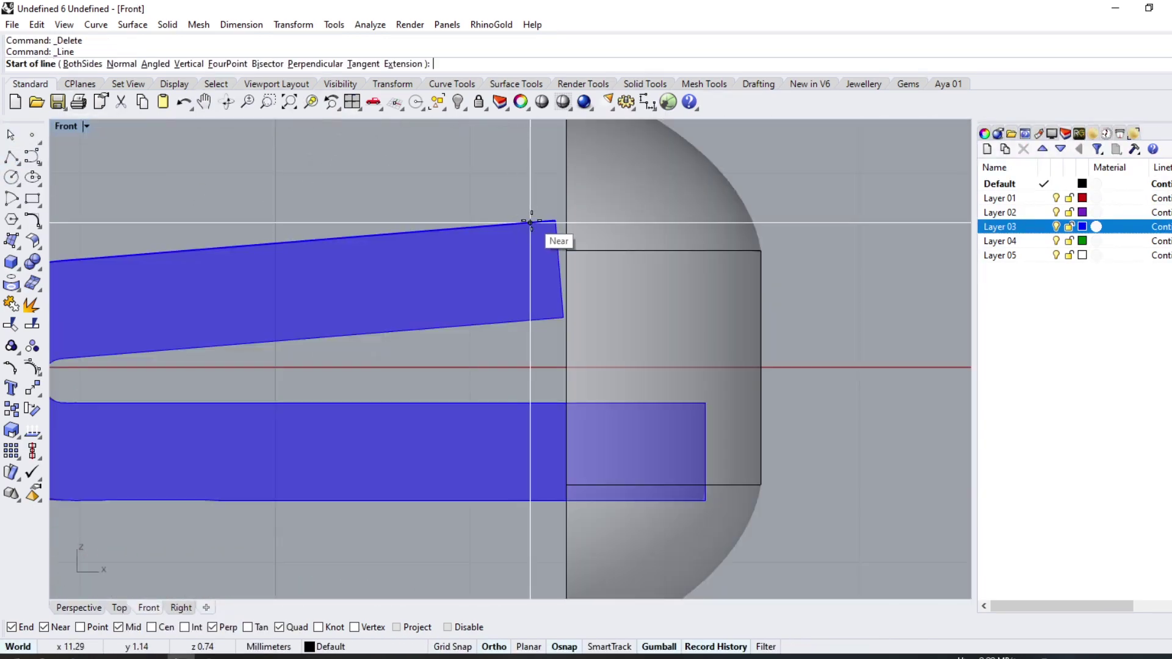
left_click(531, 222)
left_click(540, 319)
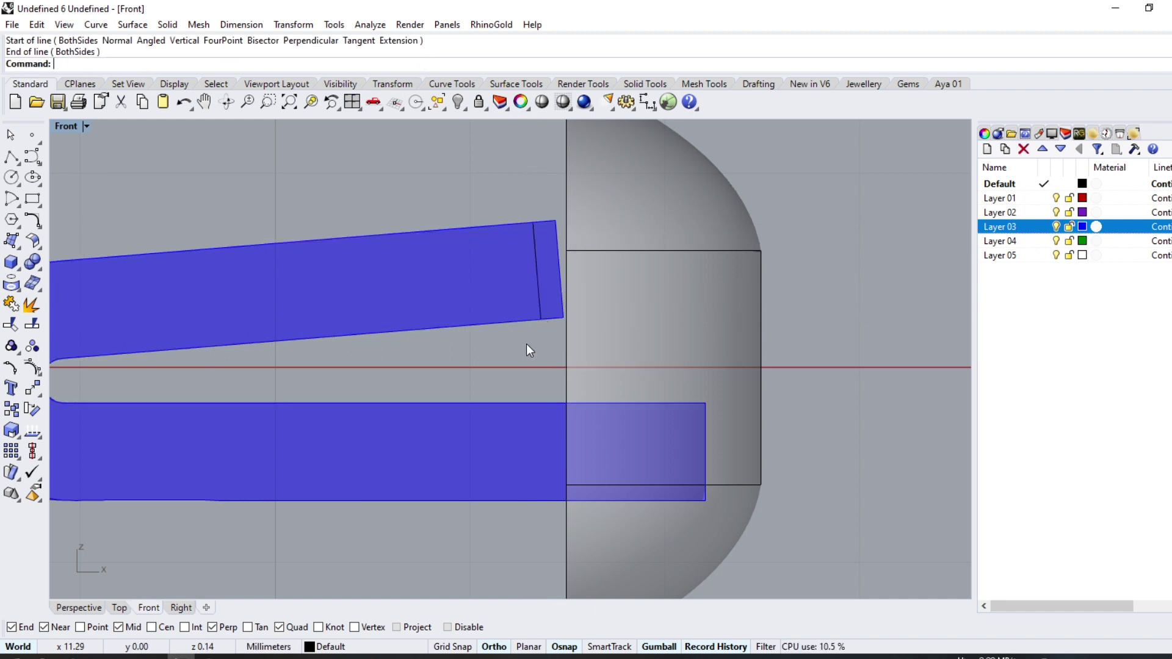
scroll(532, 313, "down", 1)
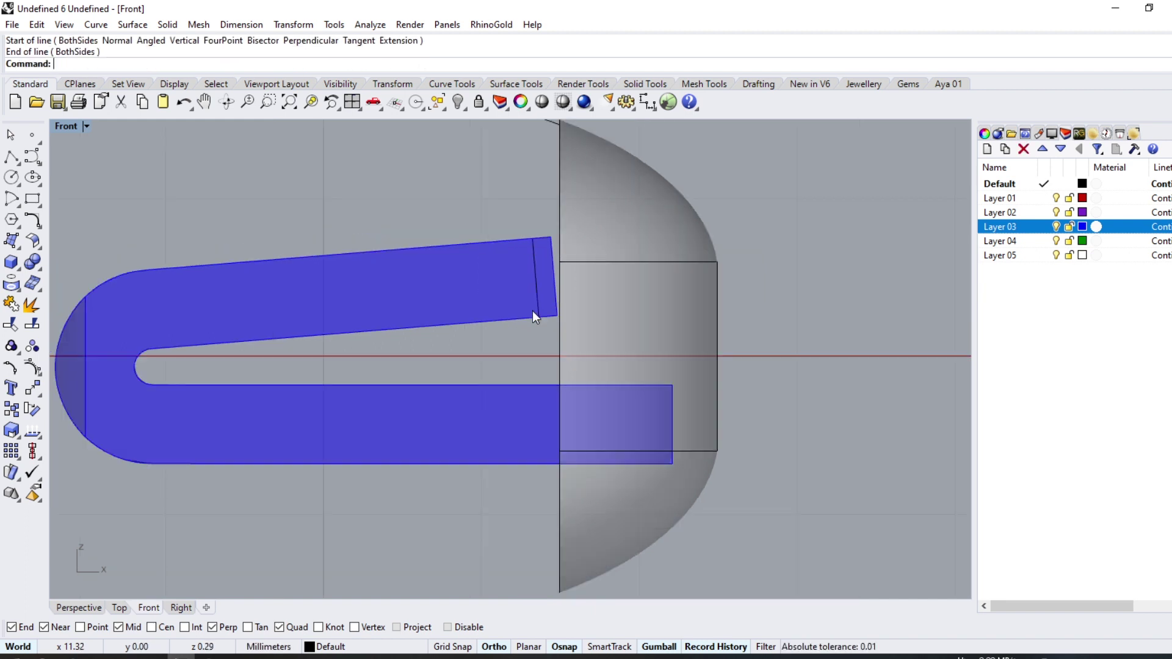
key("Return")
left_click(601, 385)
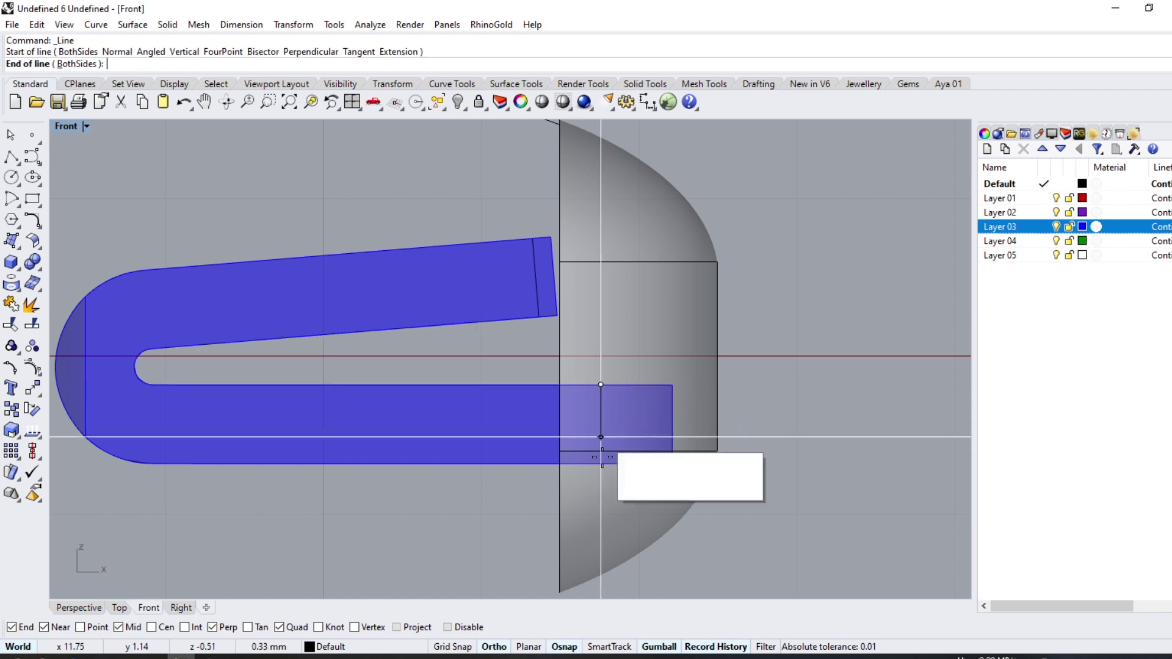
left_click(601, 463)
scroll(617, 371, "down", 2)
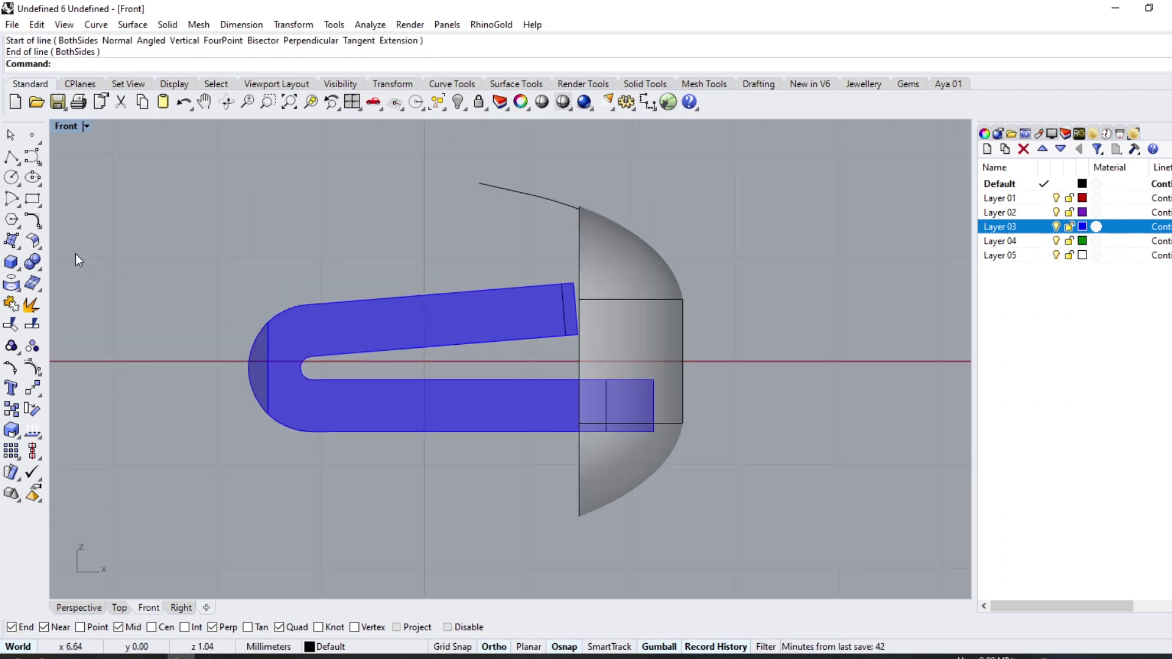
WireCut the blue clip along the first line with Direction=Y, cutting all the way through
left_click(41, 272)
left_click(66, 303)
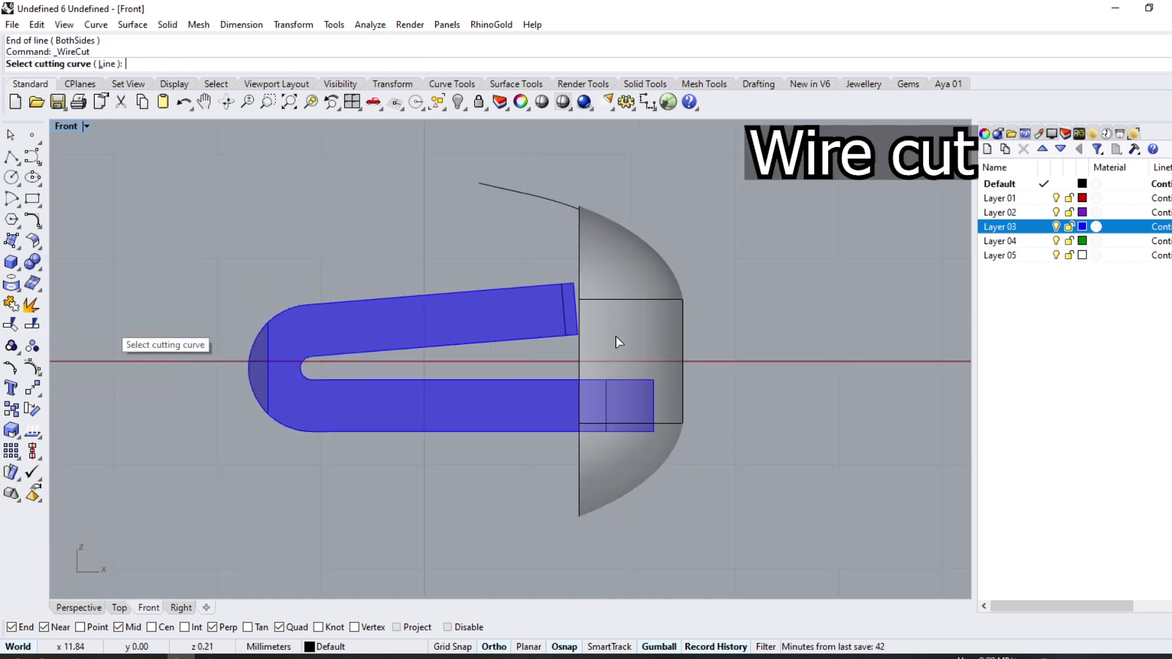
left_click(566, 315)
left_click(511, 322)
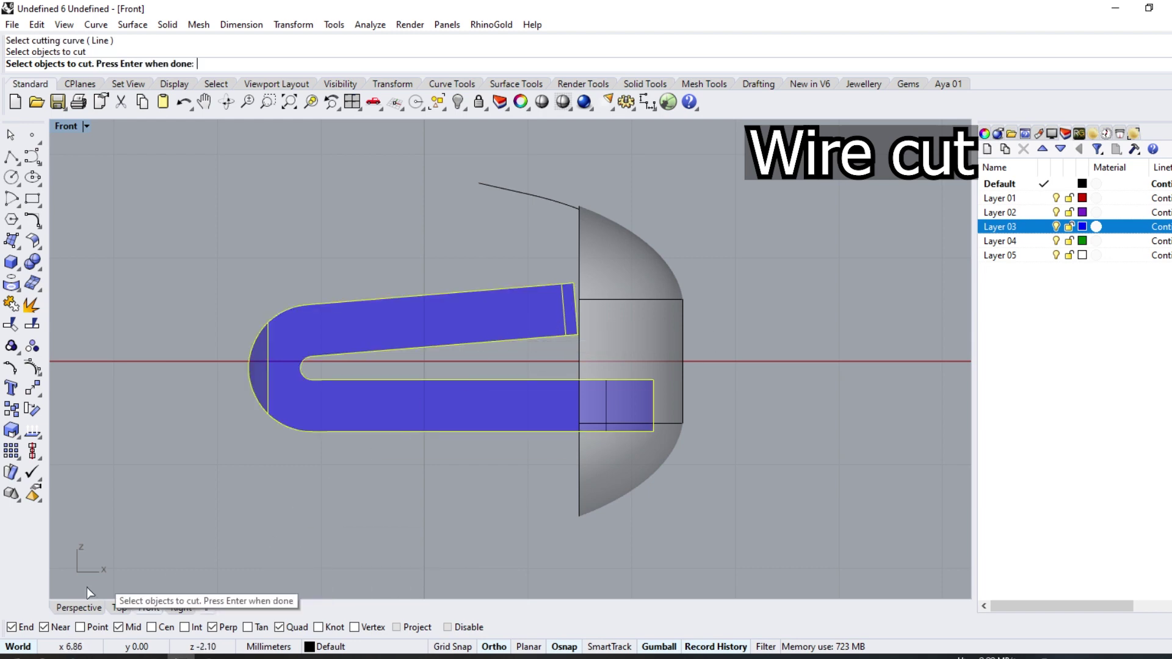
left_click(78, 607)
right_click_drag(188, 510, 464, 335)
scroll(577, 333, "down", 3)
key("Return")
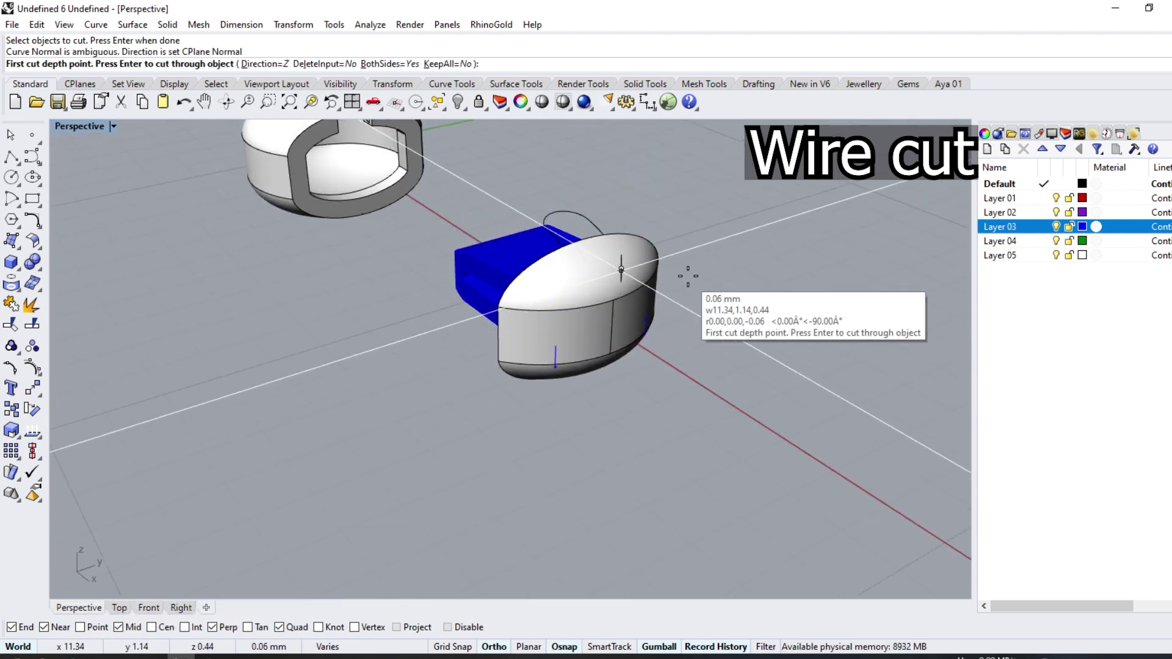
left_click(264, 63)
left_click(85, 64)
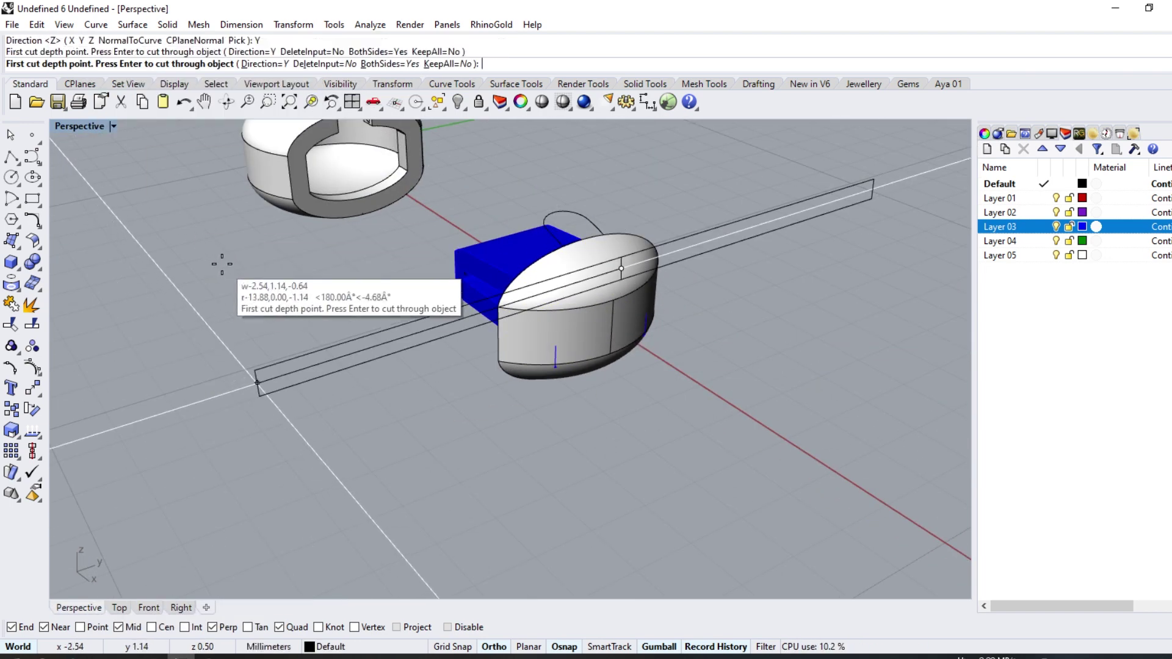
left_click(222, 262)
key("Return")
key("Return")
right_click_drag(445, 327, 660, 346)
scroll(382, 257, "up", 5)
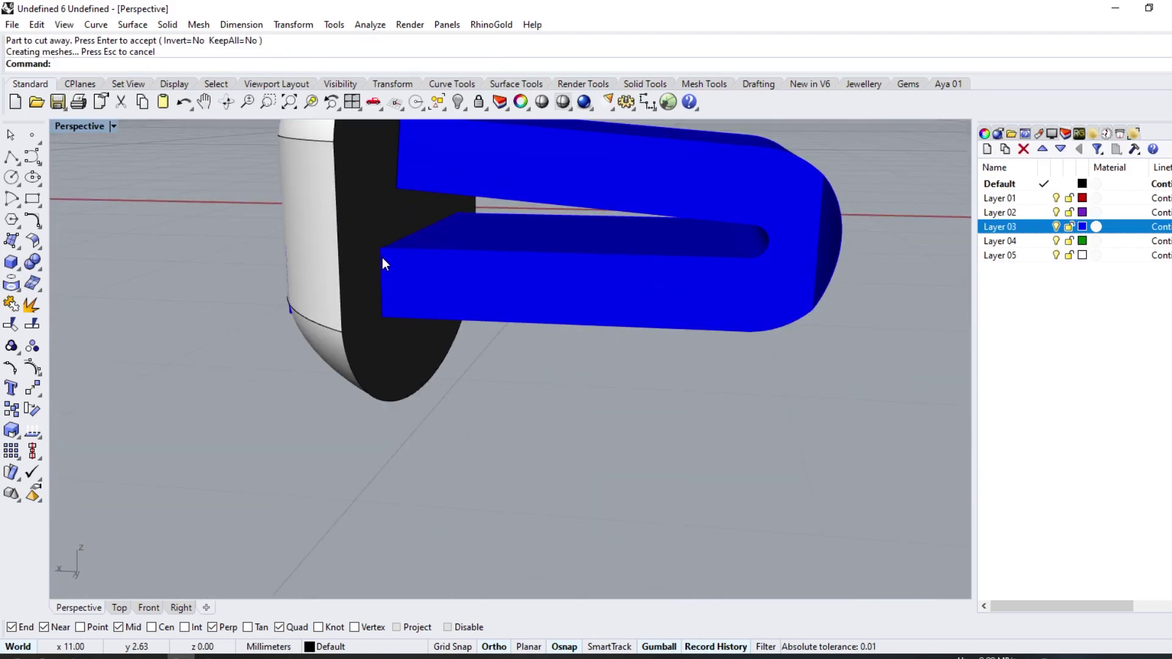
WireCut the clip along the second line, removing the chosen part to leave a slot
key("ctrl+alt+w")
left_click(346, 273)
key("ctrl+alt+s")
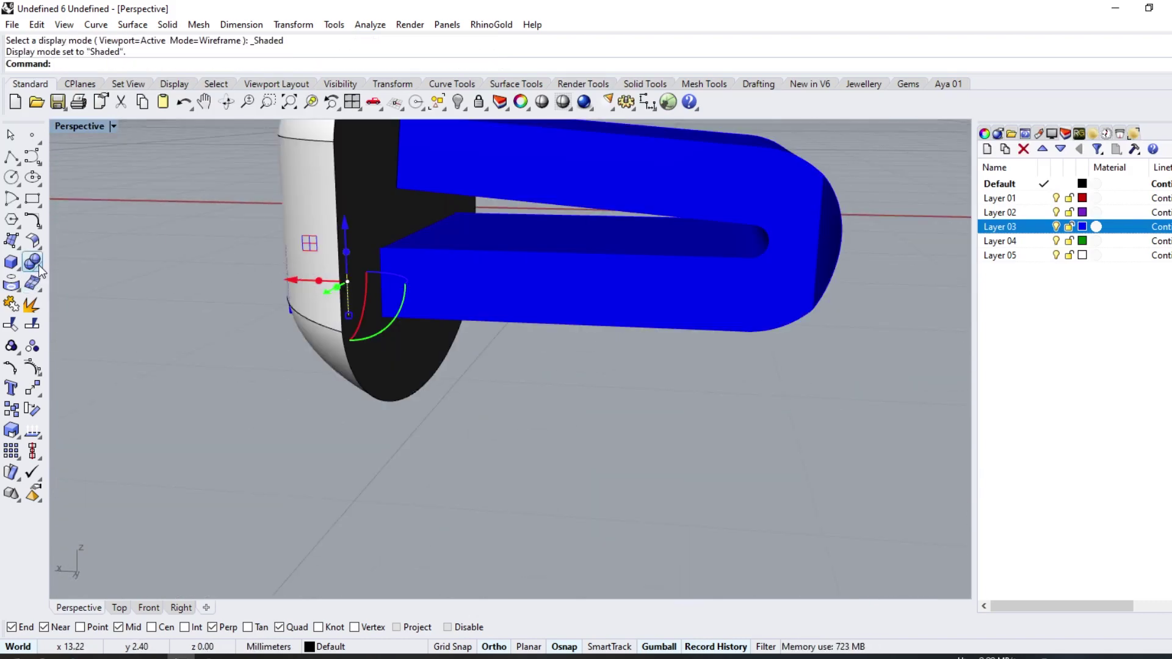
left_click(39, 269)
left_click(75, 317)
left_click(448, 302)
key("Return")
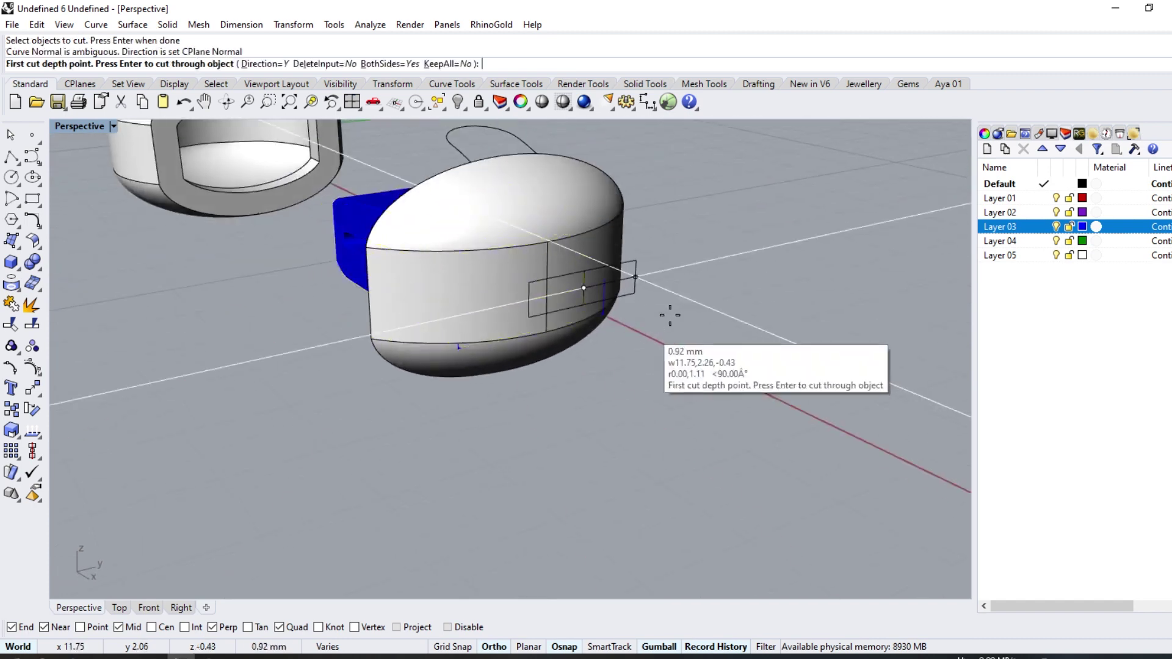
left_click(753, 254)
left_click(706, 418)
key("Return")
mouse_move(410, 319)
right_mouse_down()
mouse_move(561, 360)
mouse_move(685, 267)
mouse_move(701, 285)
right_mouse_up()
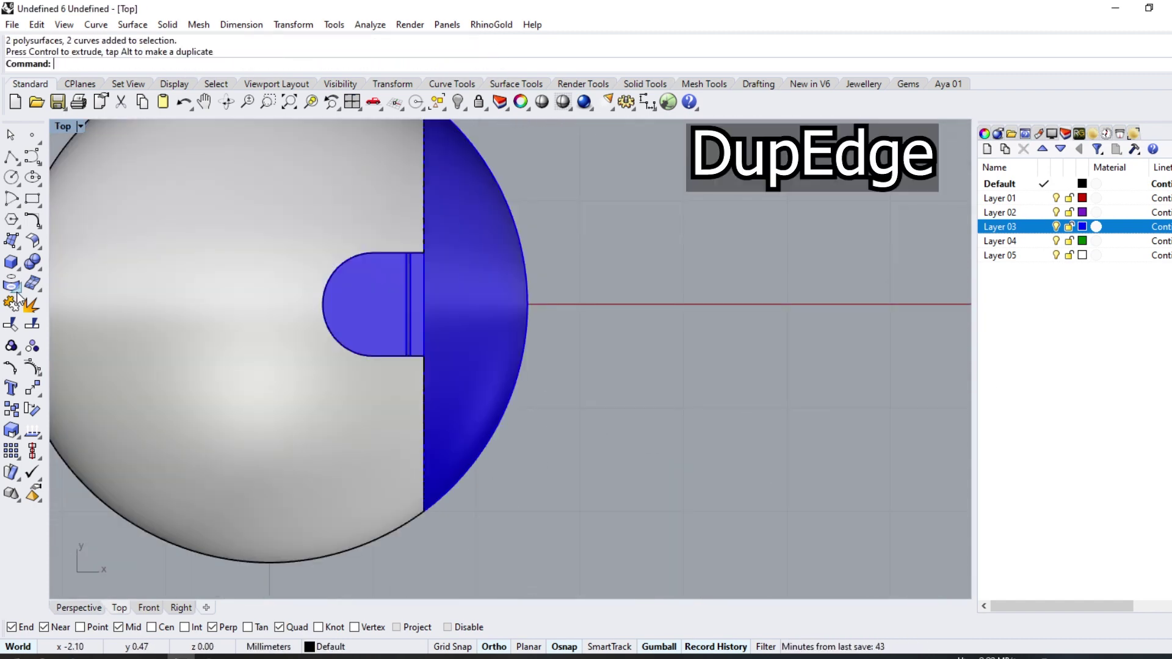
Duplicate the tab's rounded outer edge and the sphere's straight cut edge as curves, locking everything else
left_click(12, 285)
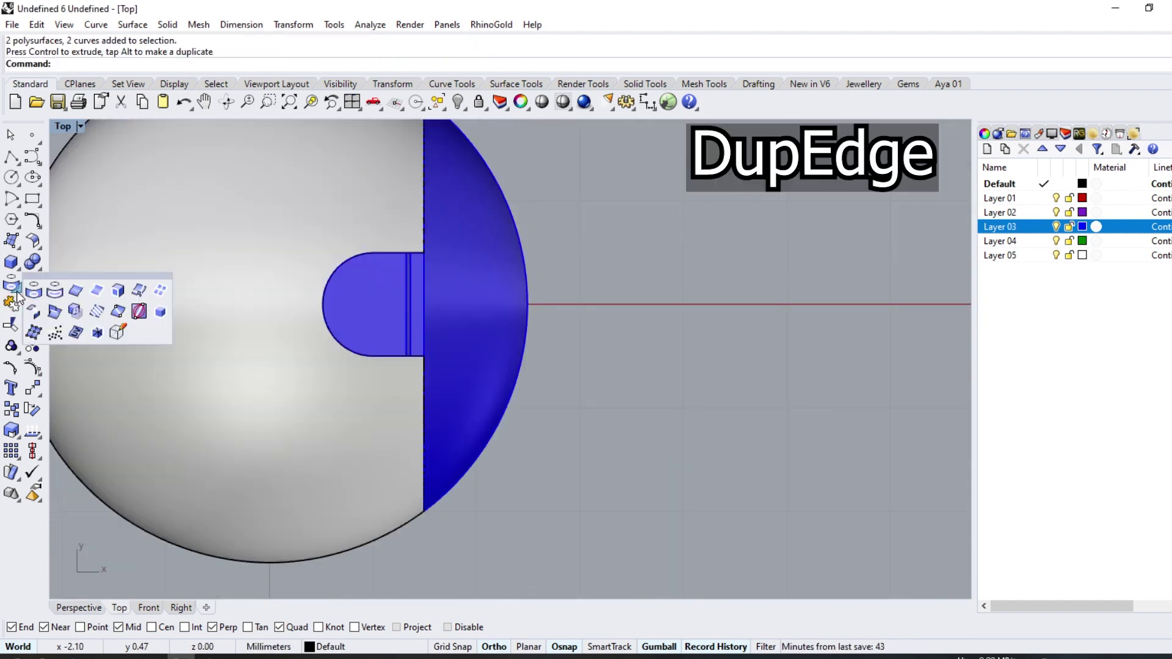
left_click(74, 291)
left_click(368, 252)
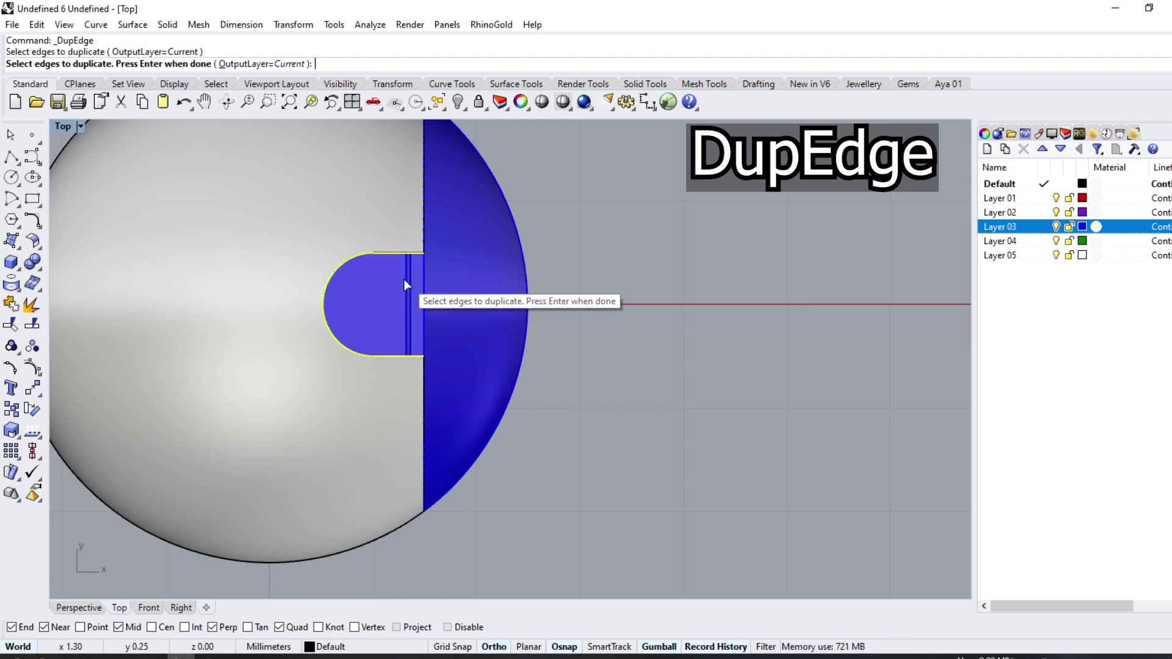
scroll(404, 278, "up", 2)
left_click(432, 272)
key("Return")
scroll(451, 319, "down", 2)
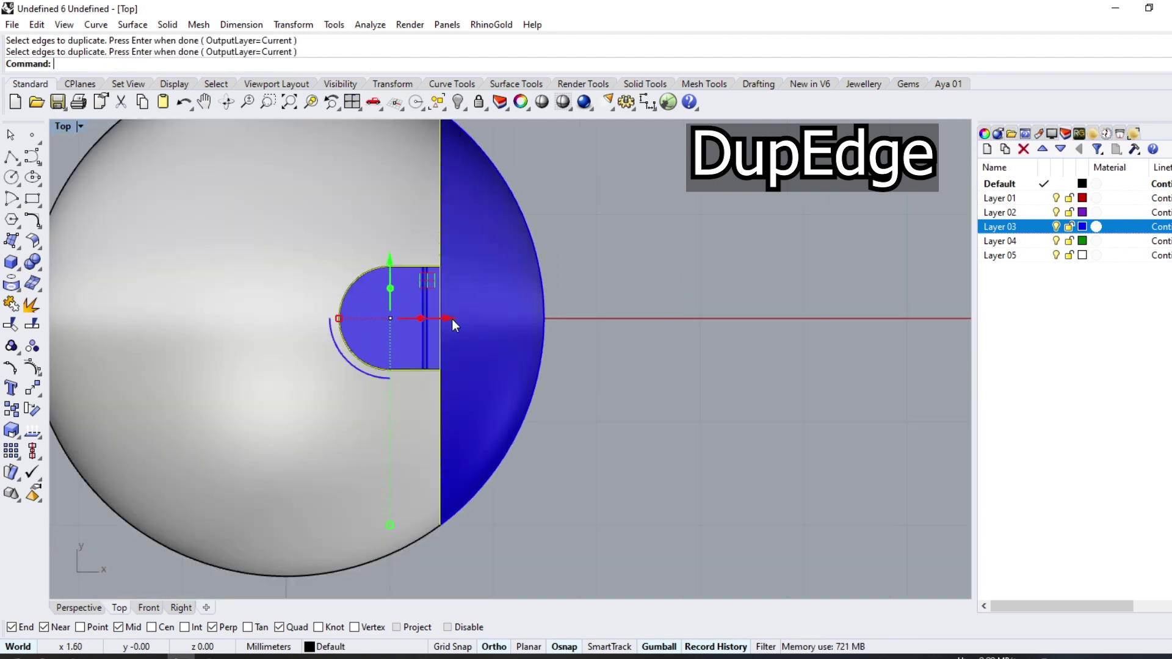
left_click(486, 106)
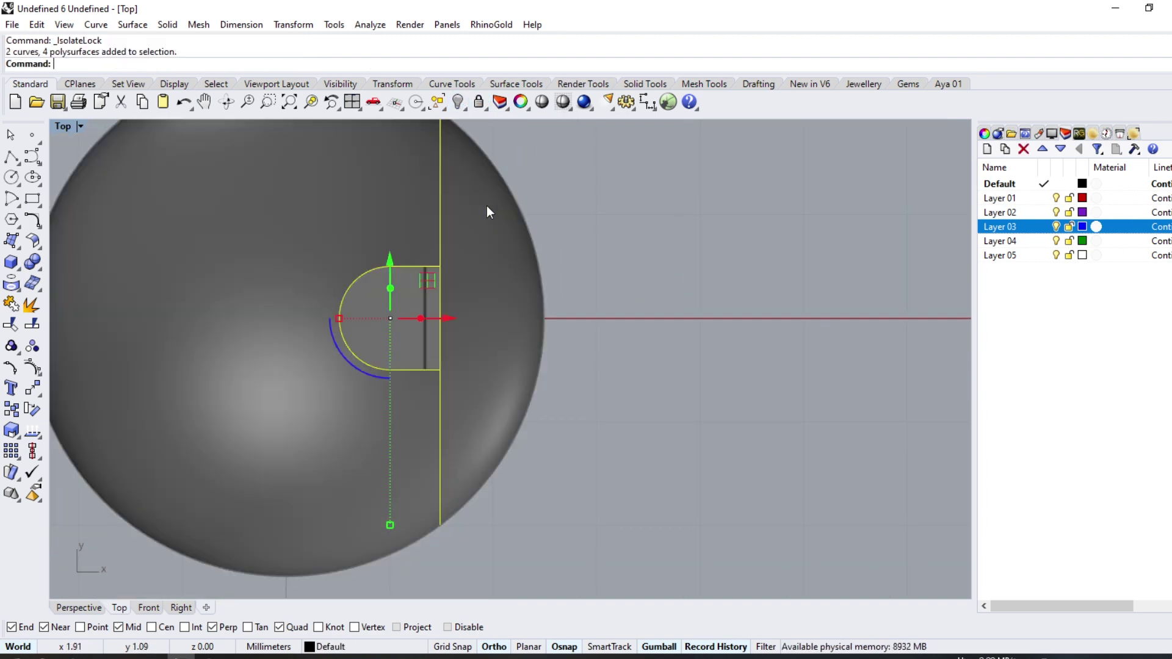
Trim the vertical line ends above and below the tab and join into one closed D-shape
left_click(27, 322)
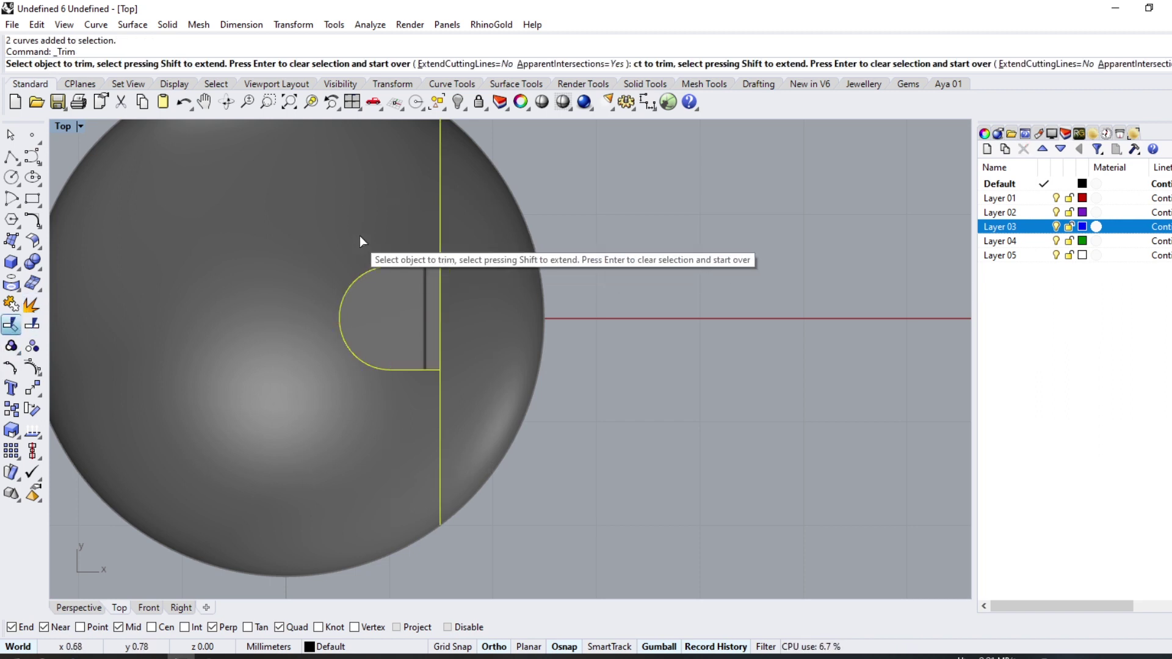
left_click(440, 240)
left_click(444, 408)
key("Return")
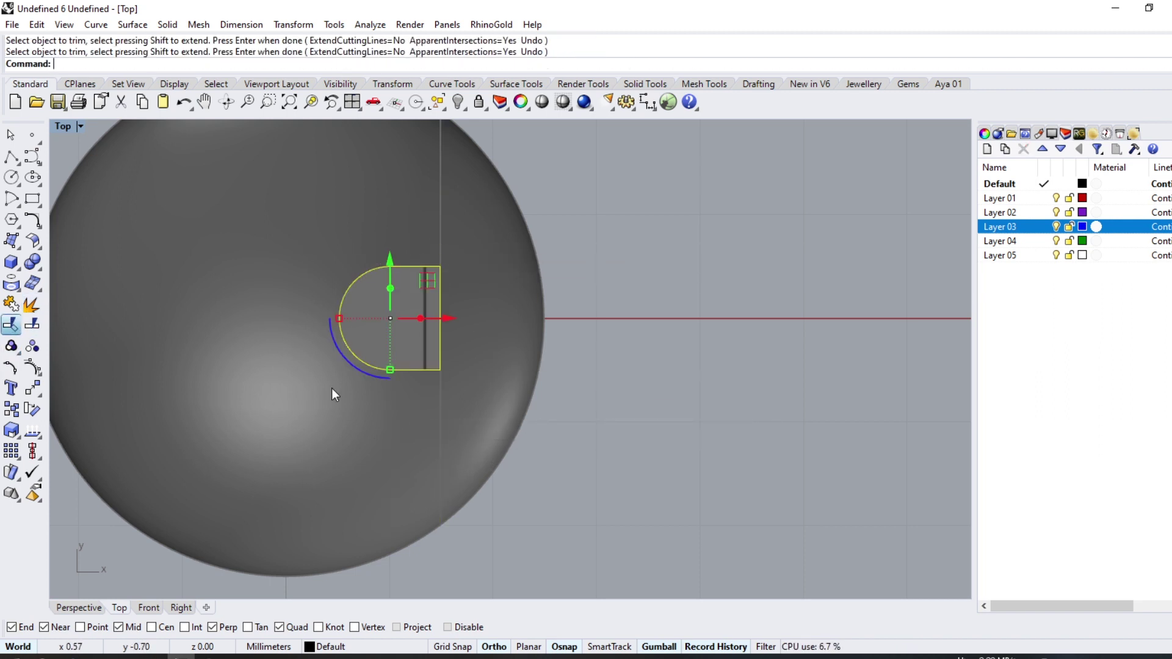
key("ctrl+j")
Shrink the D-shaped curve slightly and slide the blue clip out to the right
scroll(395, 263, "up", 2)
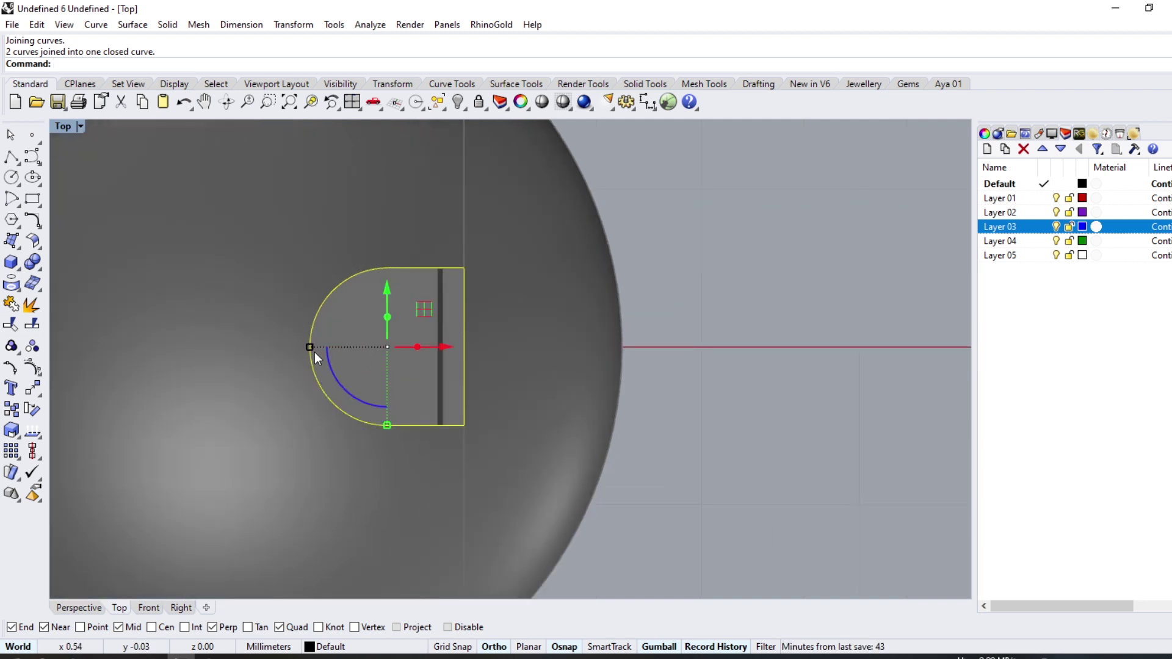
left_click_drag(307, 345, 317, 346)
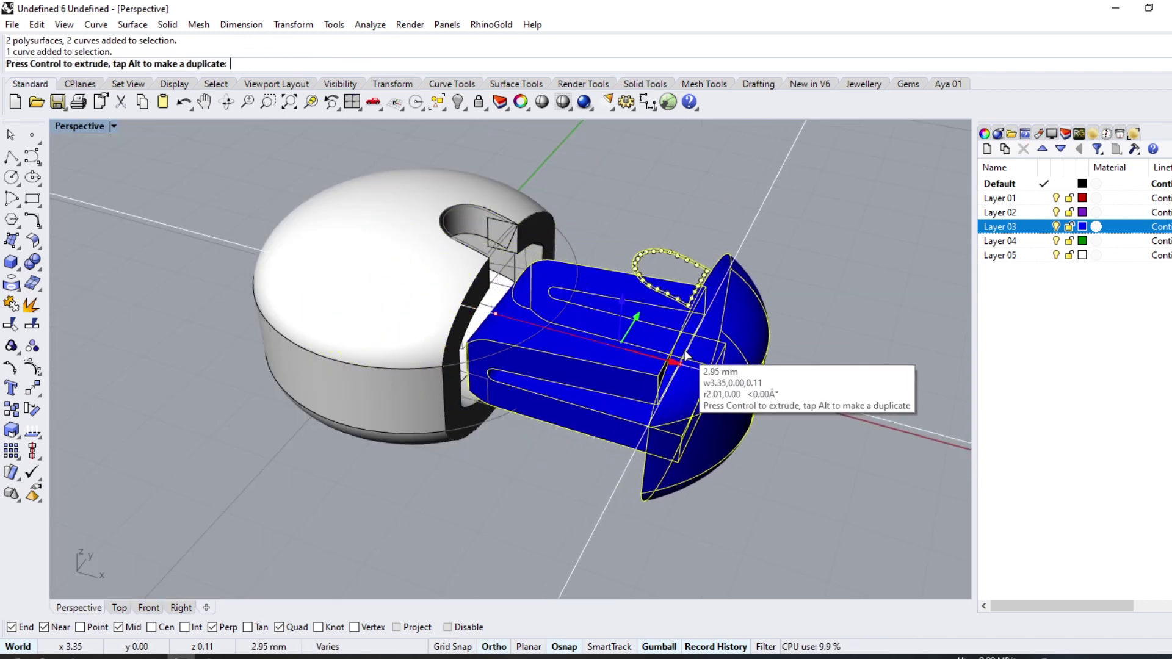
left_click_drag(499, 316, 690, 353)
Undo, then project the D-shaped curve flat onto the construction plane
key("Escape")
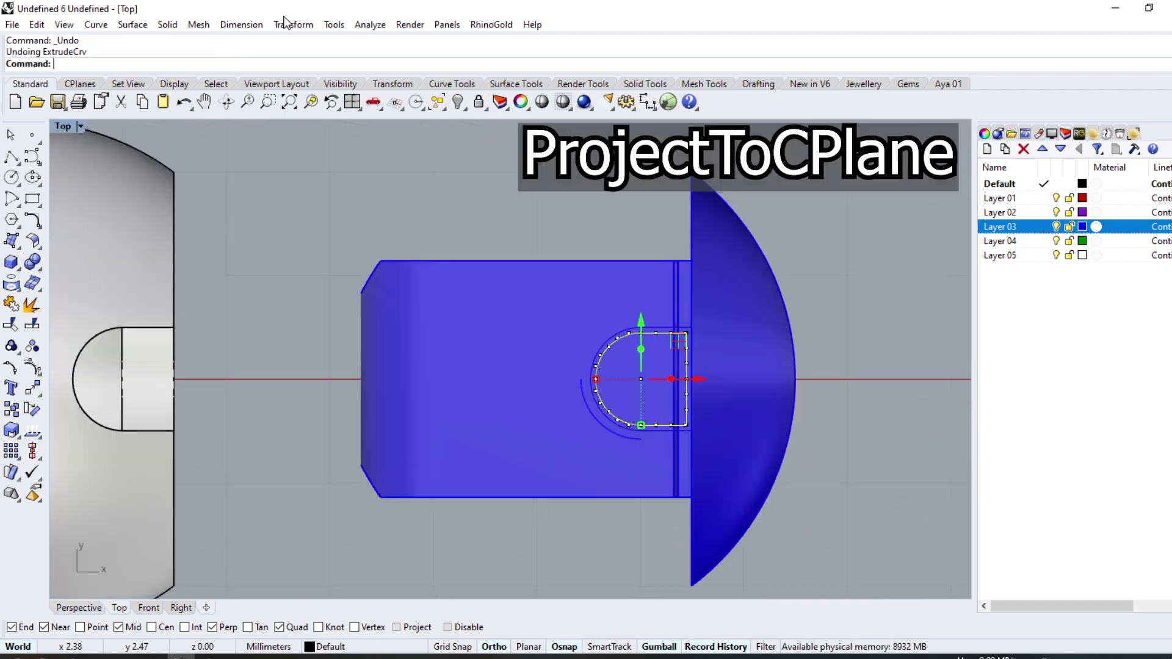
left_click(286, 24)
left_click(309, 244)
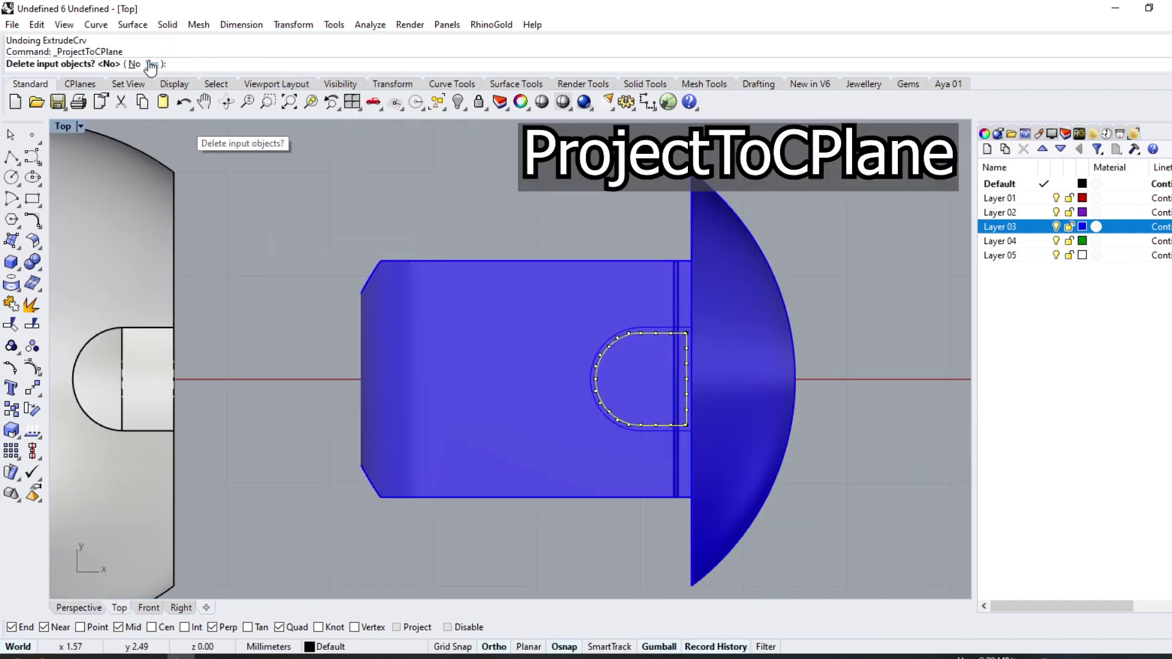
Raise the curve in Perspective and extrude it one-sided (BothSides=No) into a peg
left_click(79, 607)
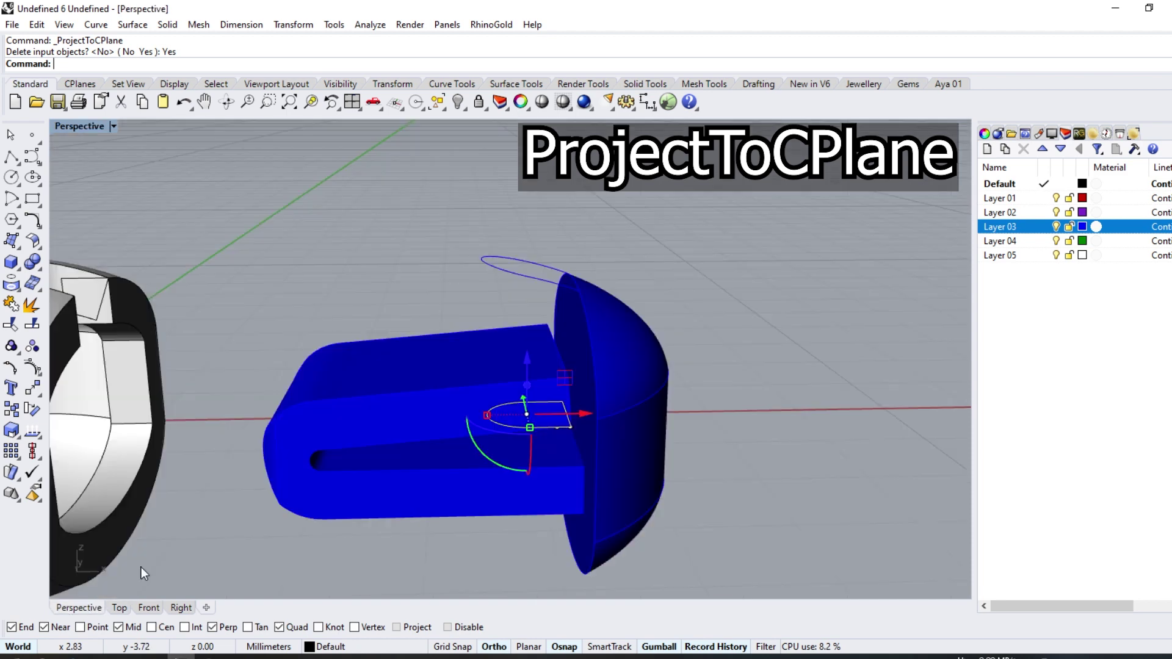
left_click_drag(526, 352, 526, 316)
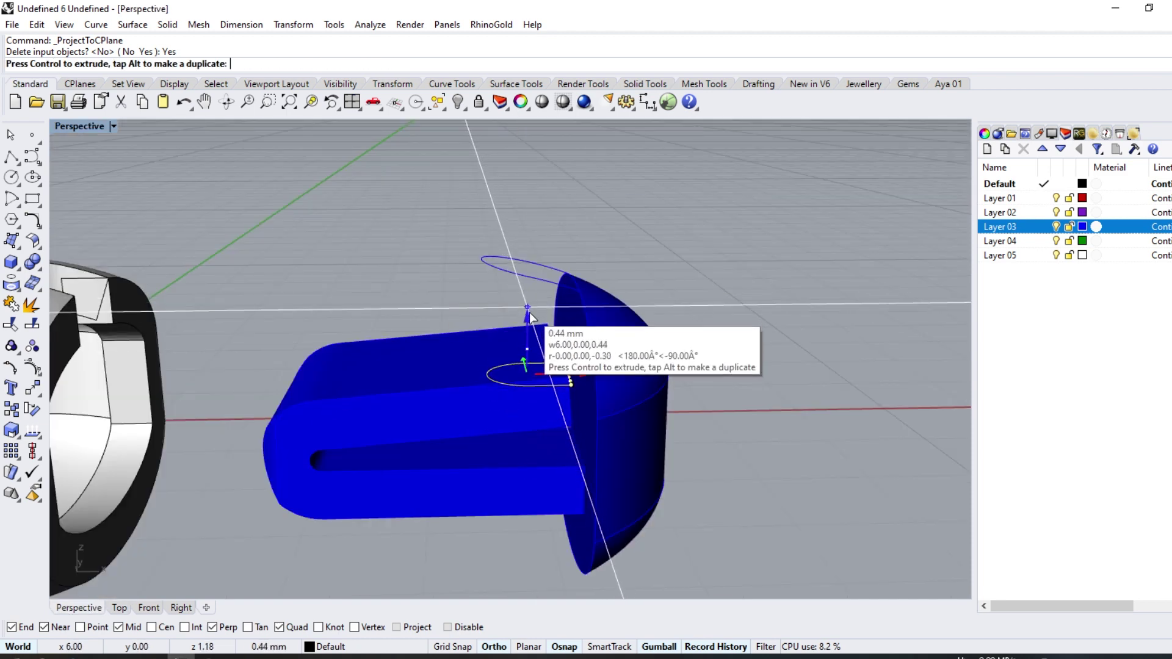
left_click(22, 274)
left_click(78, 312)
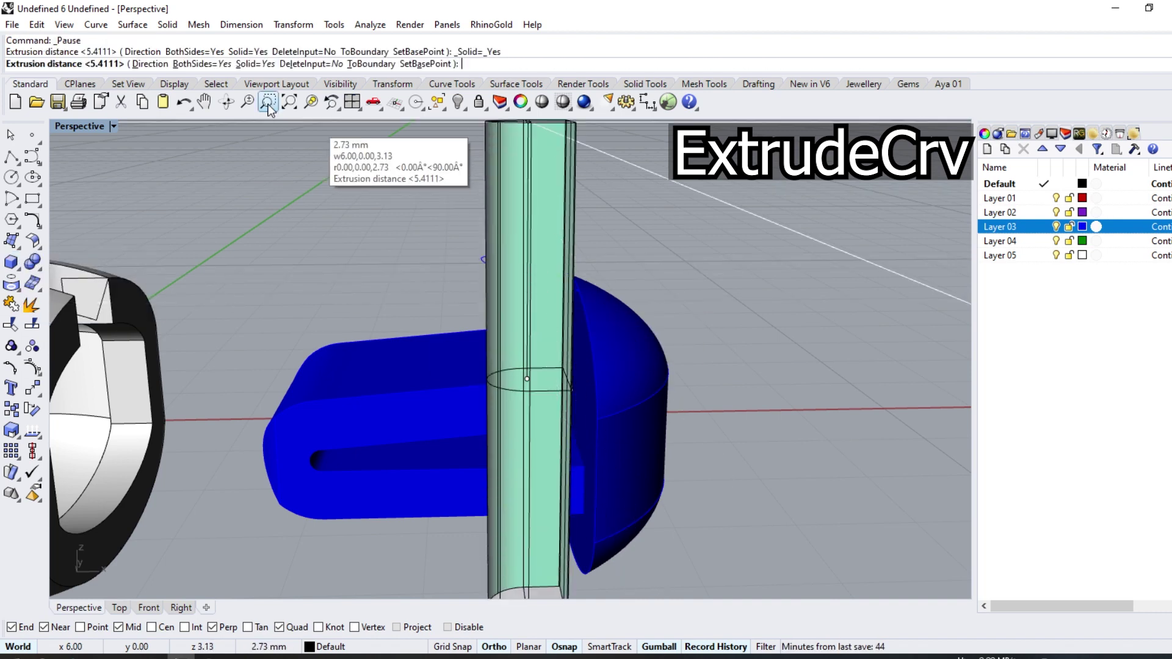
left_click(195, 64)
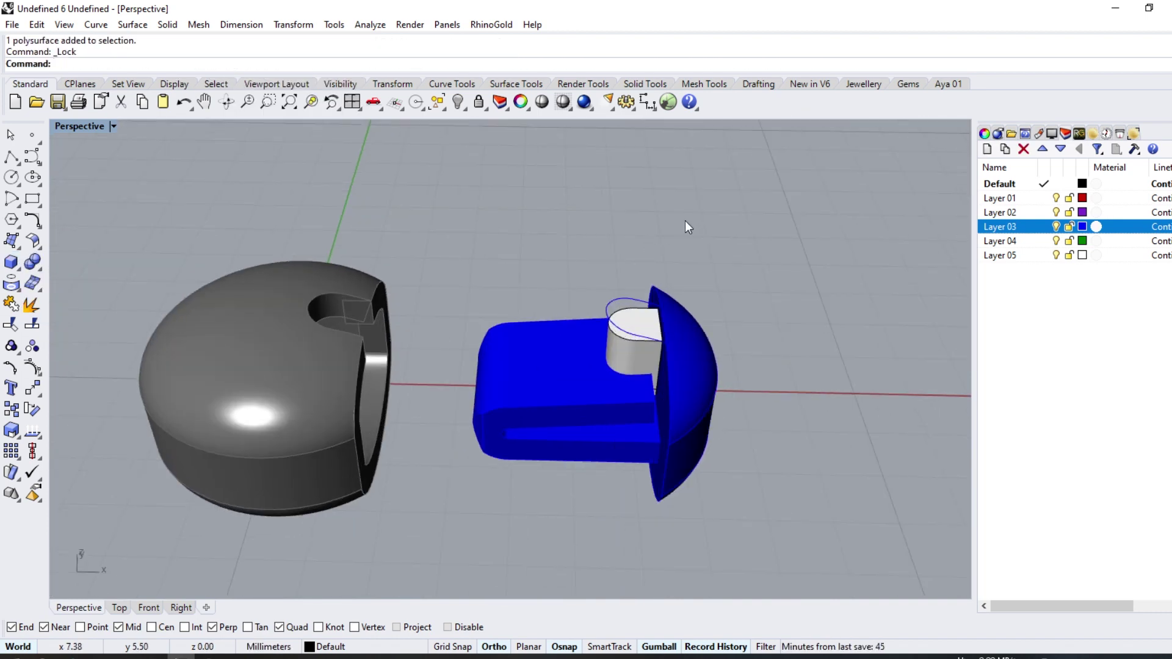
Slide the blue clip and its curves along X back into the grey shell
left_click(604, 440)
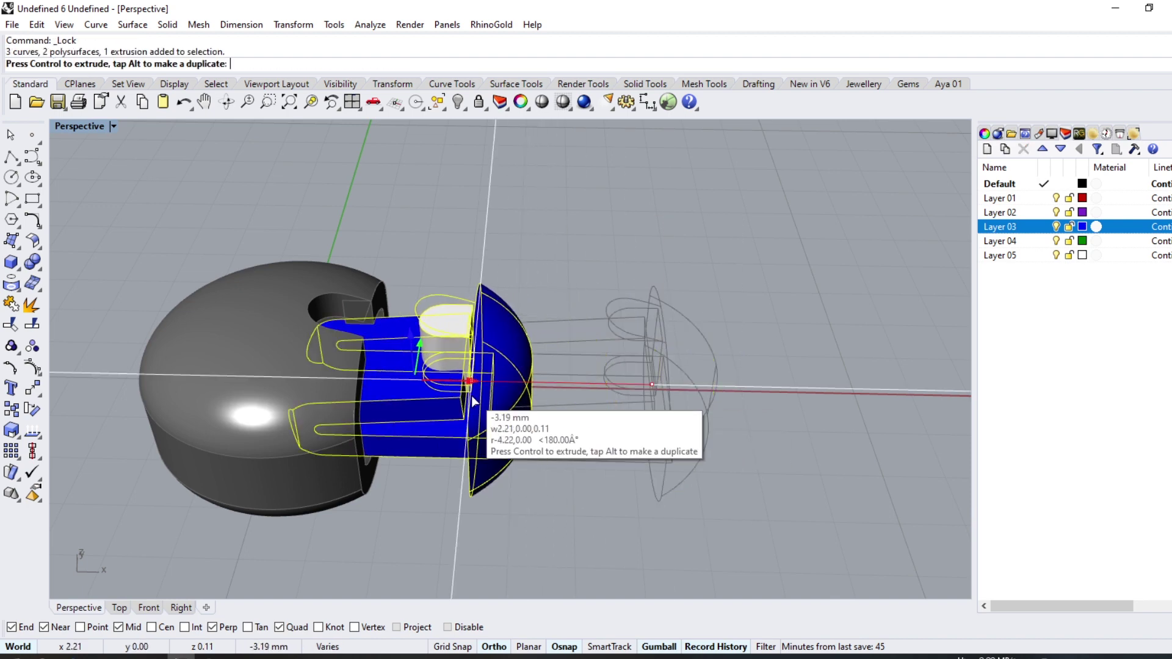
left_click_drag(658, 380, 377, 375)
key("Escape")
scroll(306, 295, "up", 3)
scroll(356, 332, "up", 3)
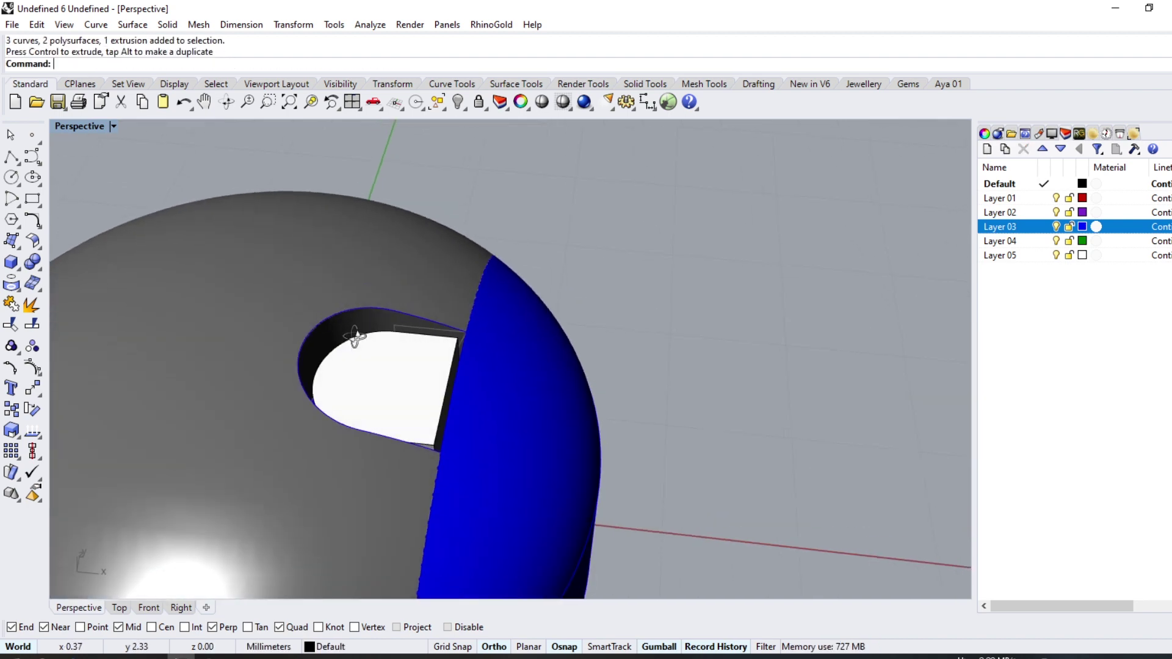
scroll(444, 408, "up", 2)
Orbit to check the post seated in the slot, then show the Top view
right_click_drag(616, 415, 406, 306)
scroll(386, 247, "down", 2)
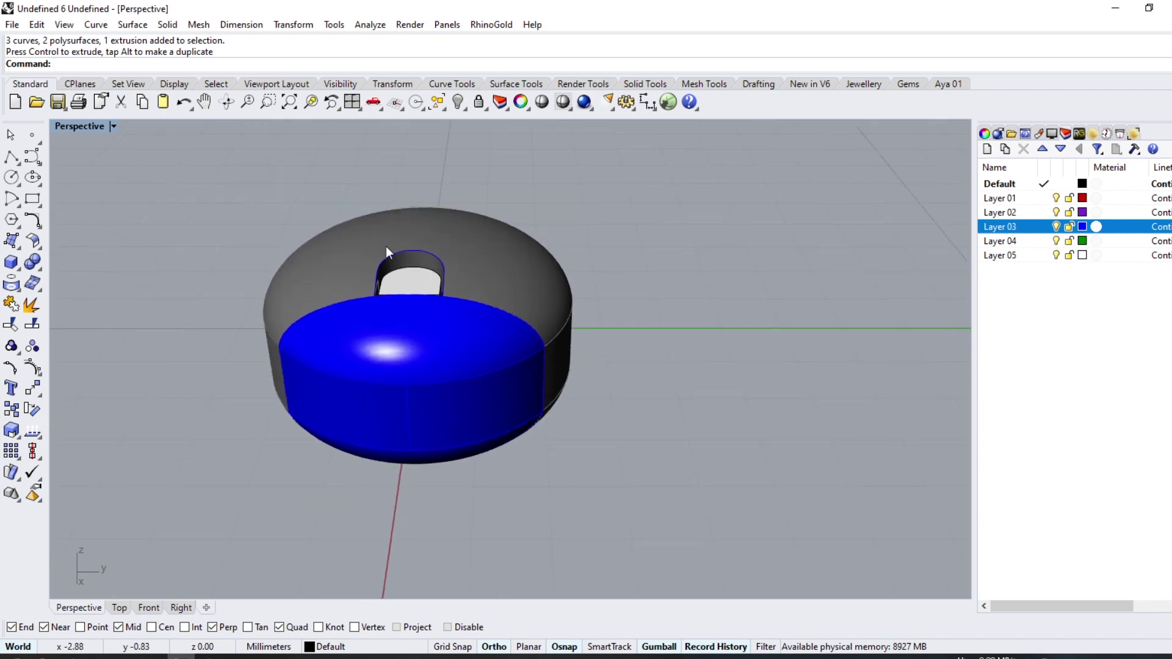
scroll(493, 324, "up", 5)
right_click_drag(438, 375, 534, 327)
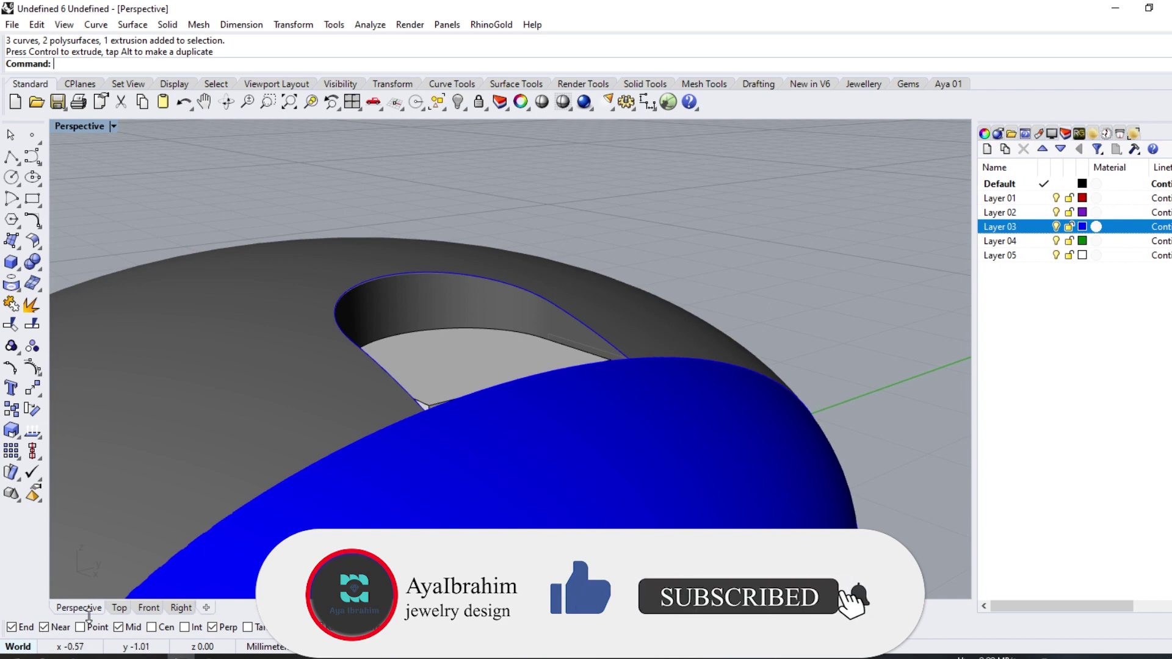
left_click(118, 607)
scroll(518, 337, "down", 3)
scroll(368, 366, "up", 3)
Extract a U-direction isocurve across the middle of the D-shaped post surface
scroll(368, 361, "up", 1)
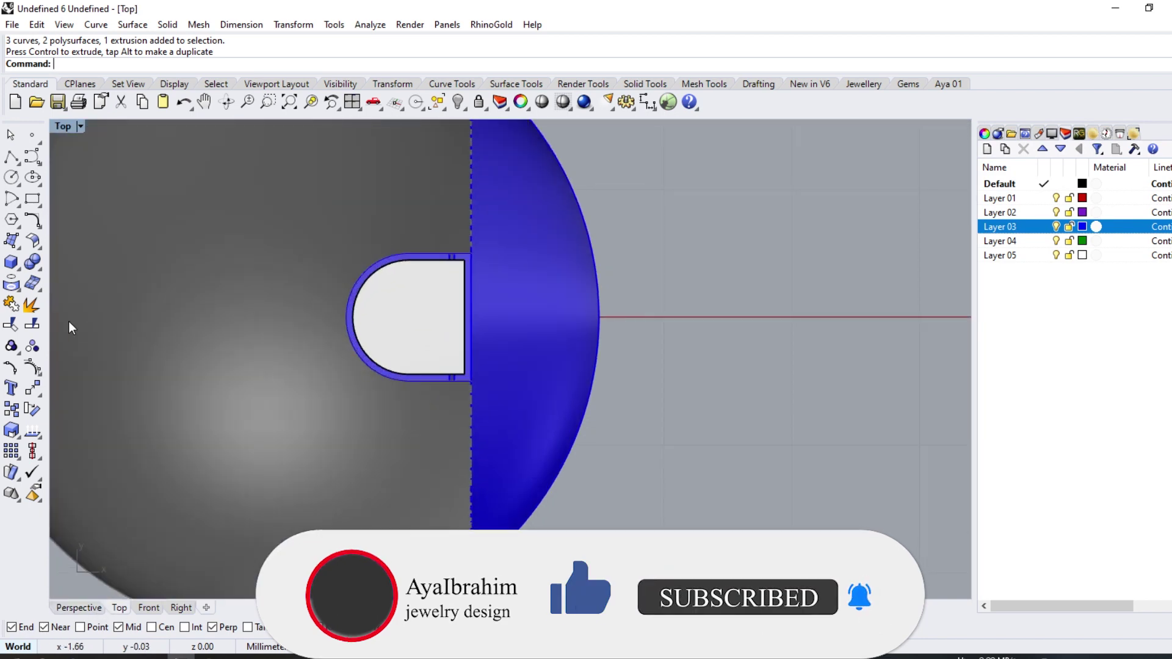
left_click(19, 271)
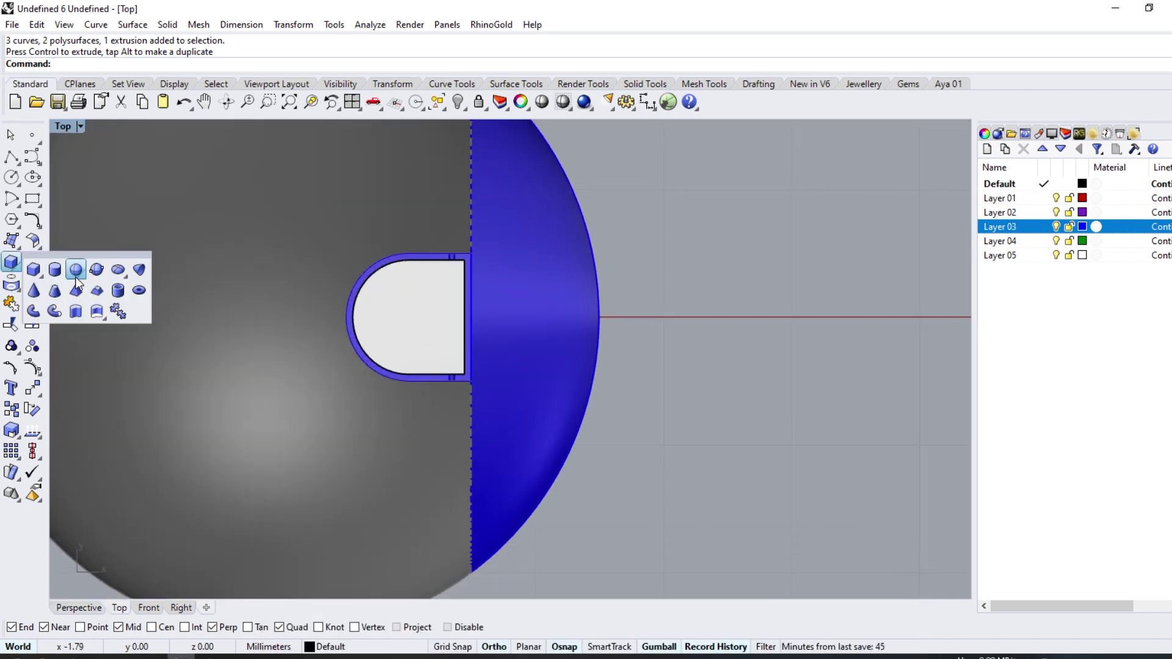
left_click(74, 276)
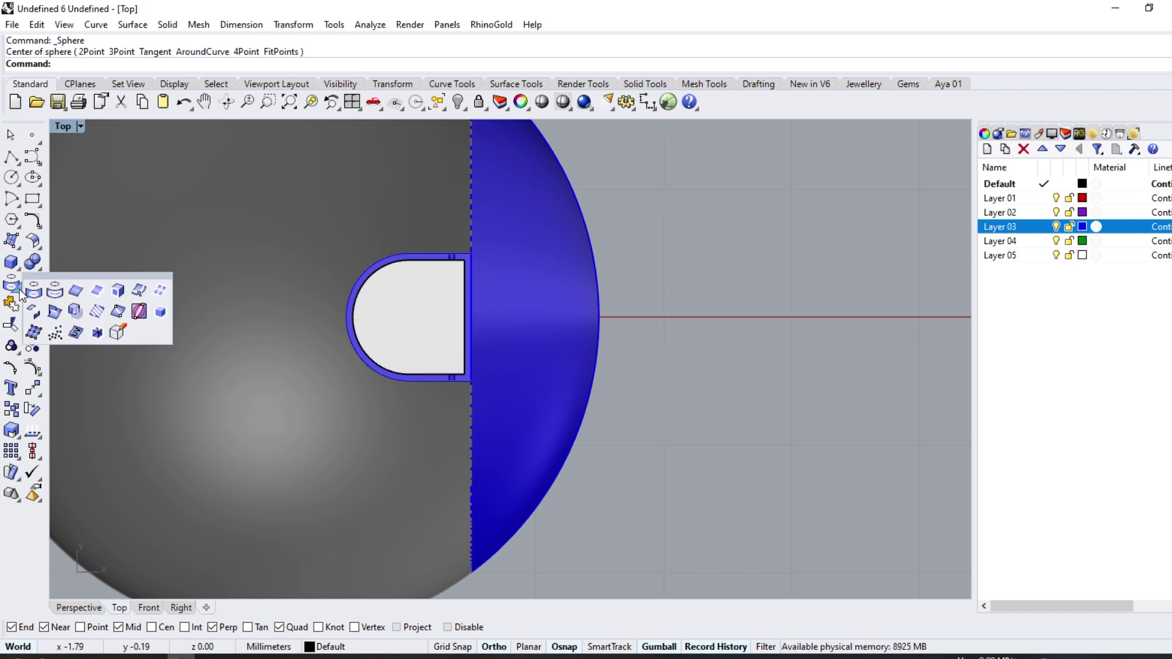
left_click(390, 321)
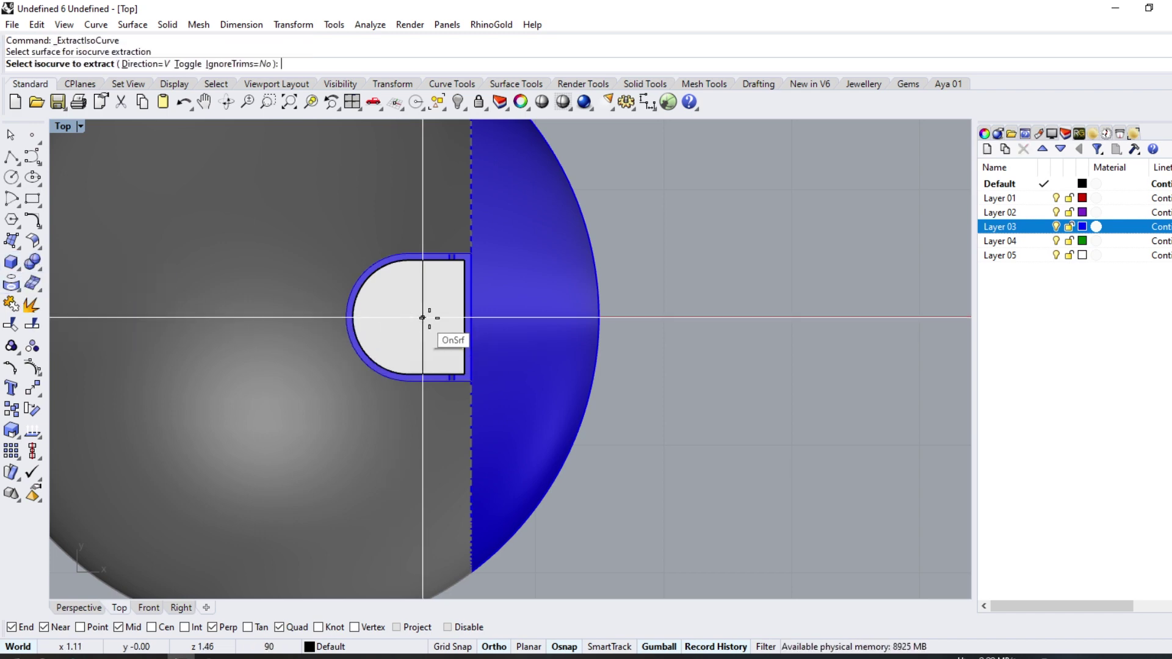
left_click(181, 63)
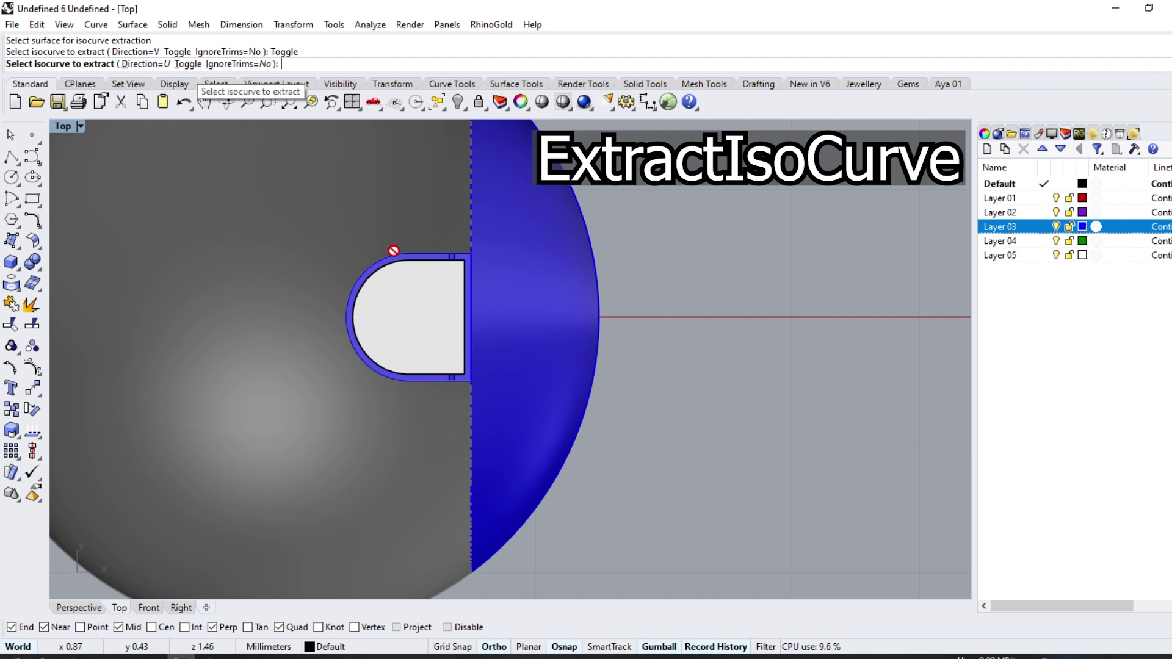
left_click(461, 317)
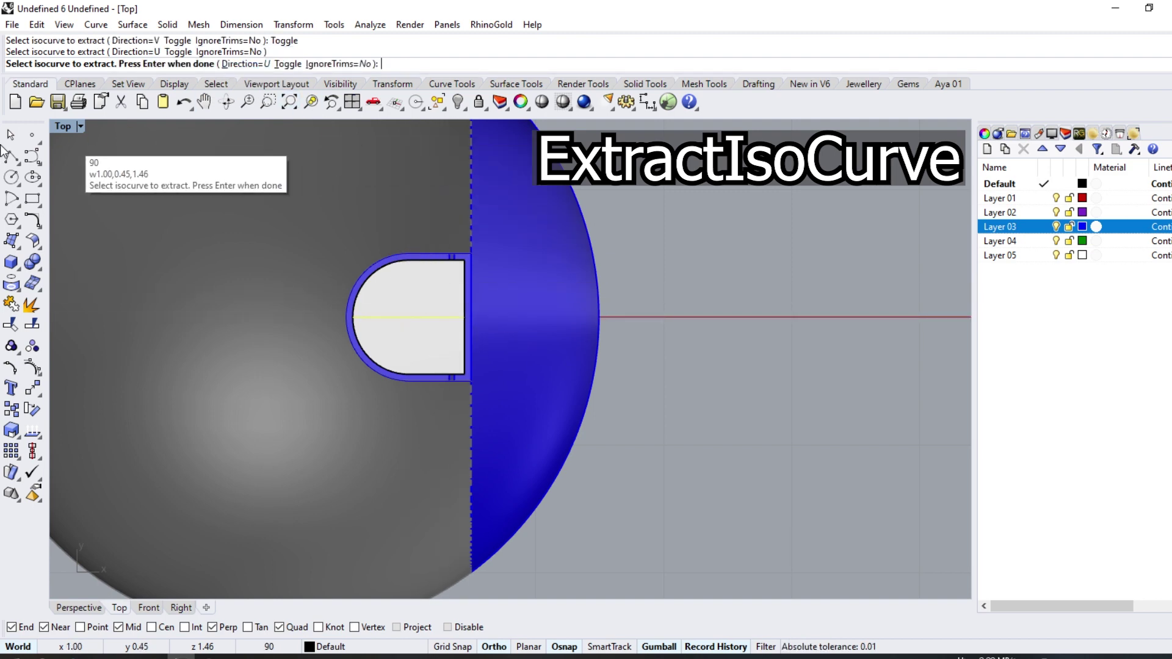
key("Return")
key("ctrl+a")
key("Delete")
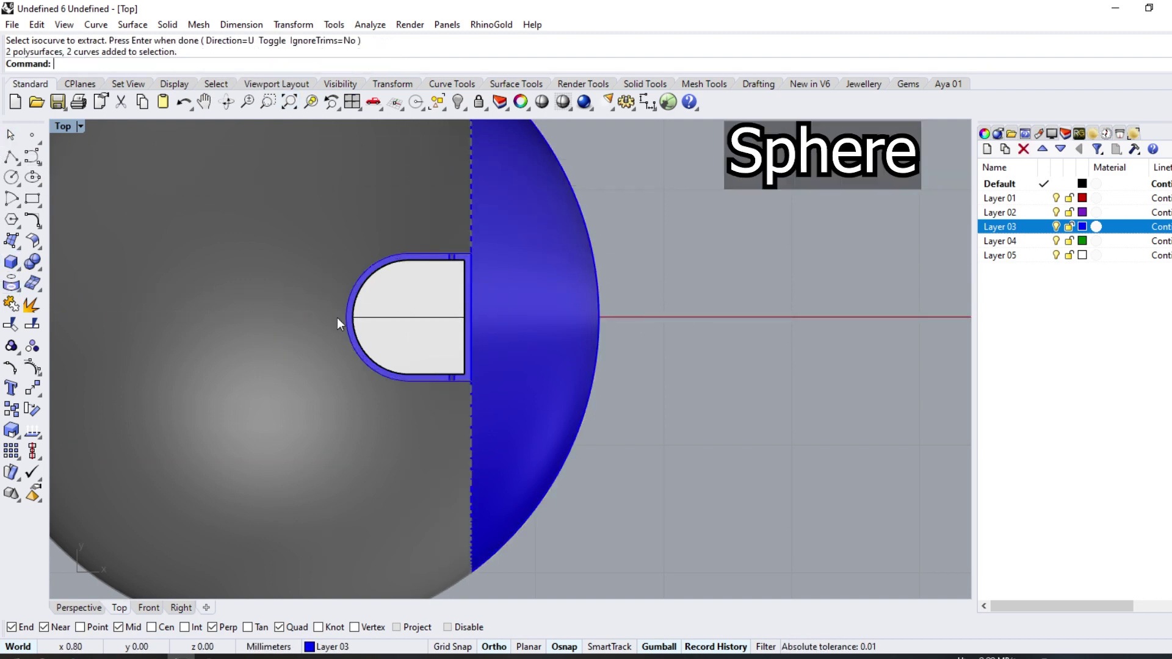
Create a sphere centred on the isocurve's midpoint, about 1.23 mm across, matching the post edge
left_click(18, 270)
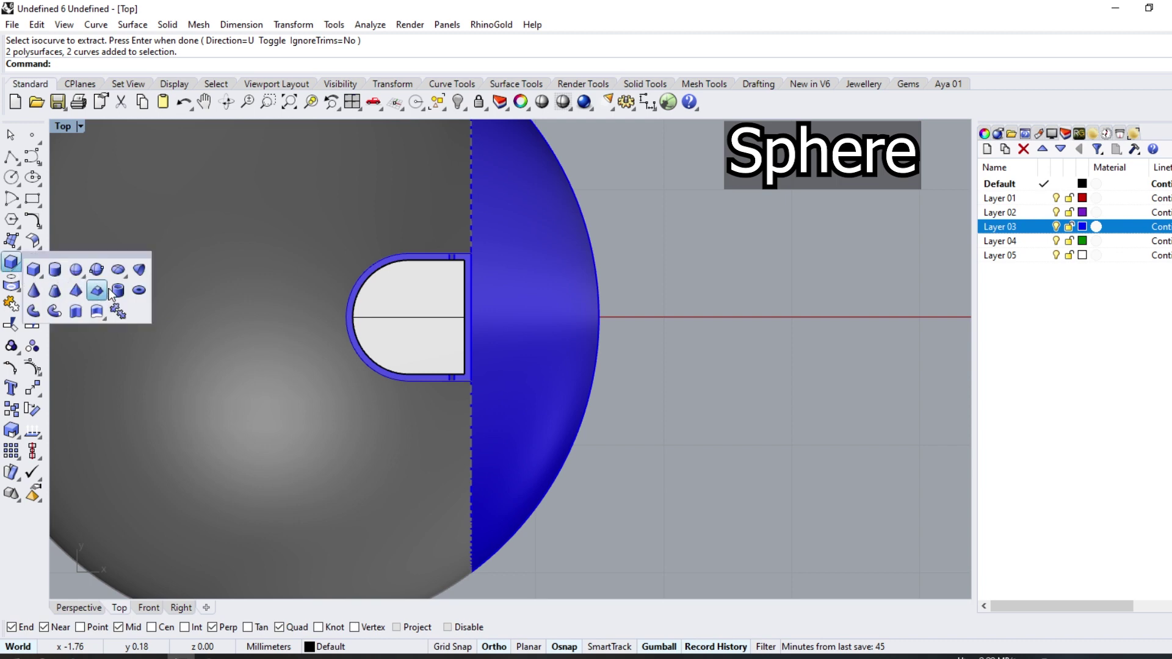
left_click(77, 270)
left_click(407, 314)
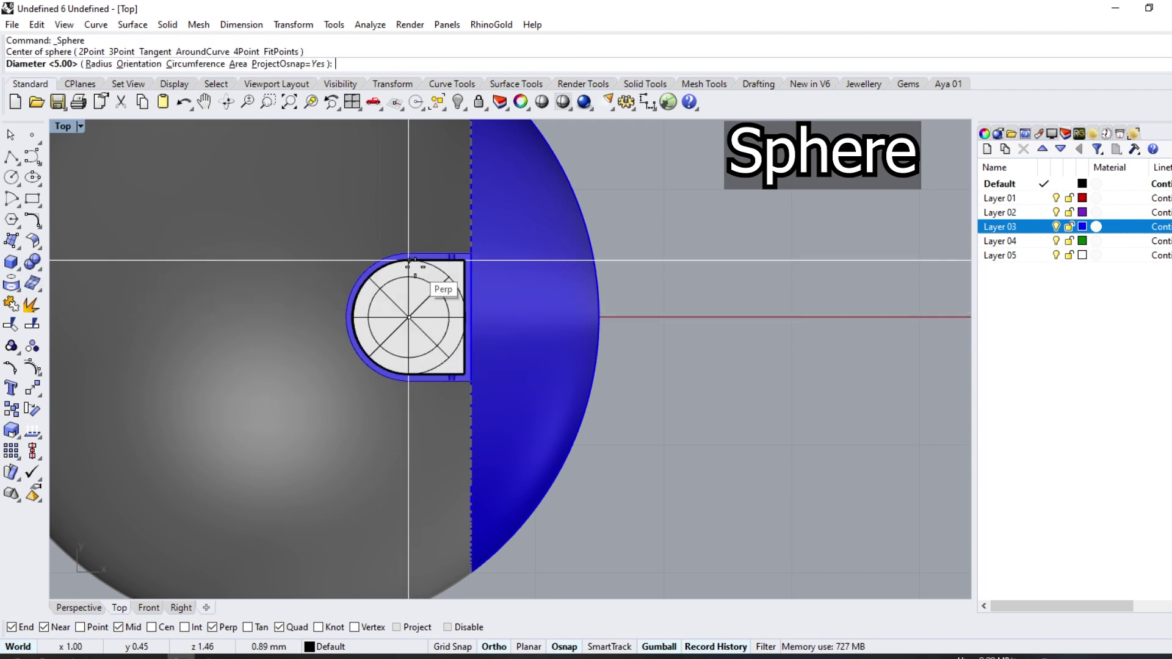
scroll(424, 251, "up", 3)
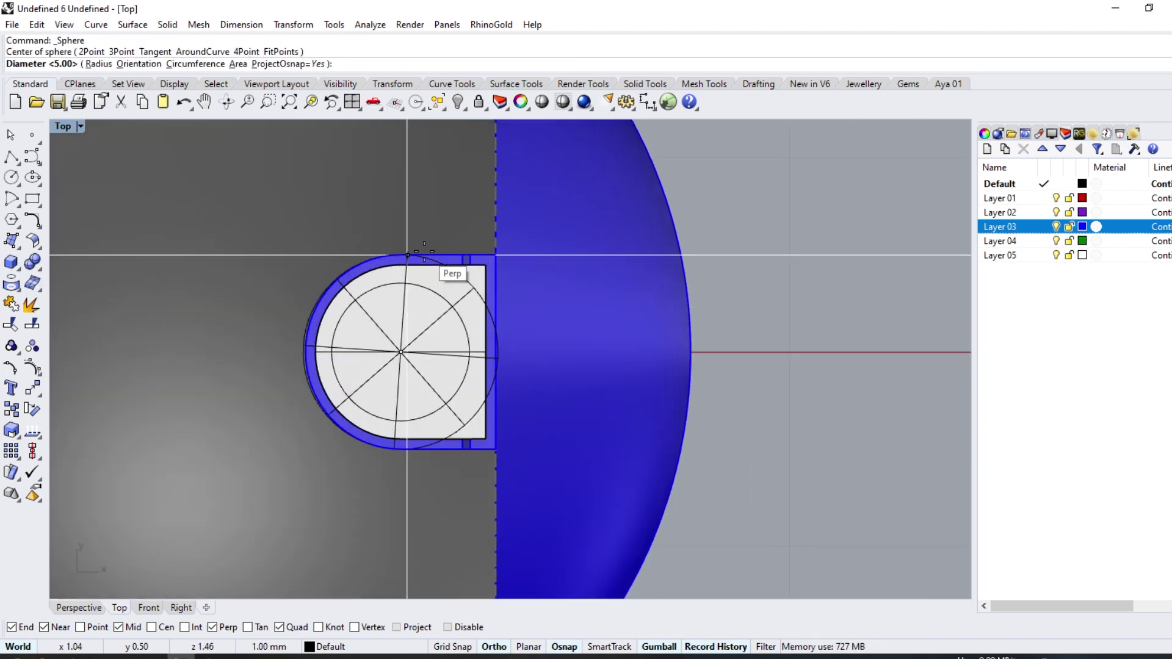
left_click(447, 240)
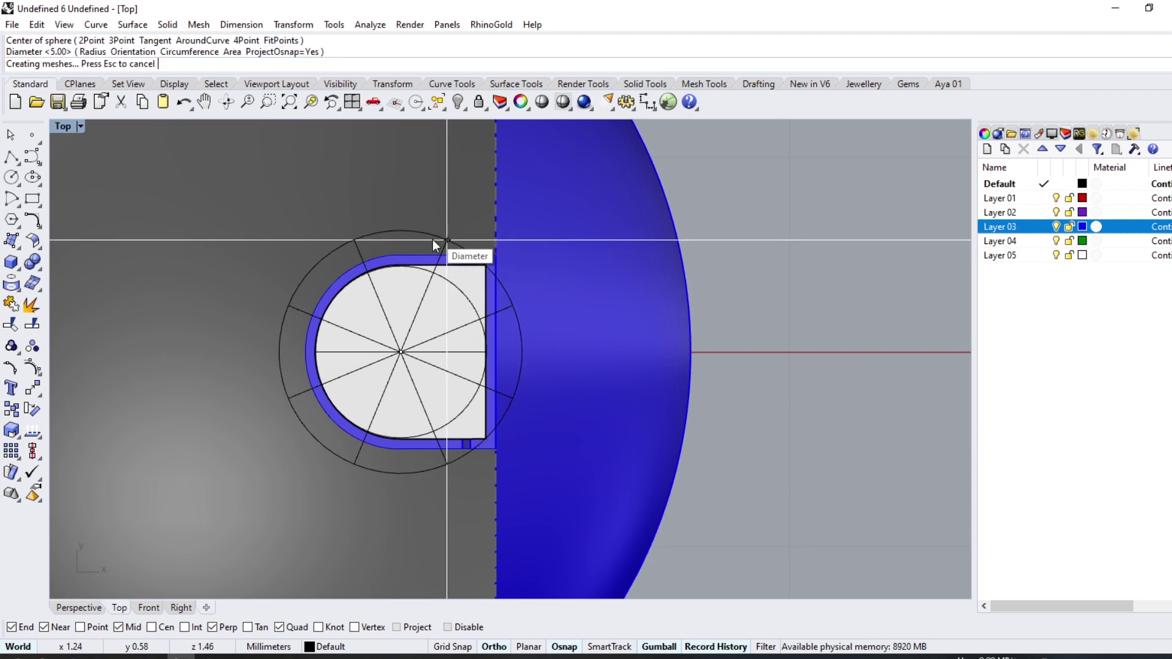
Squash the knob sphere into a flattened ellipsoid using gumball 1D scaling
left_click(412, 317)
left_click(78, 607)
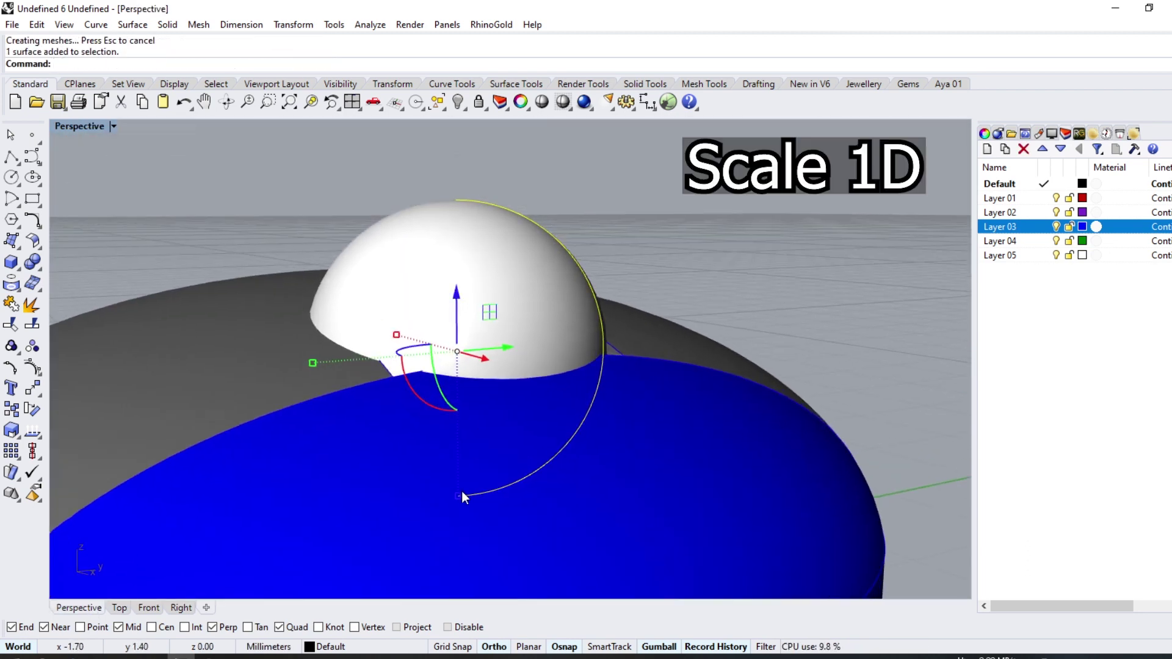
left_click_drag(461, 496, 475, 415)
left_click_drag(452, 266, 452, 244)
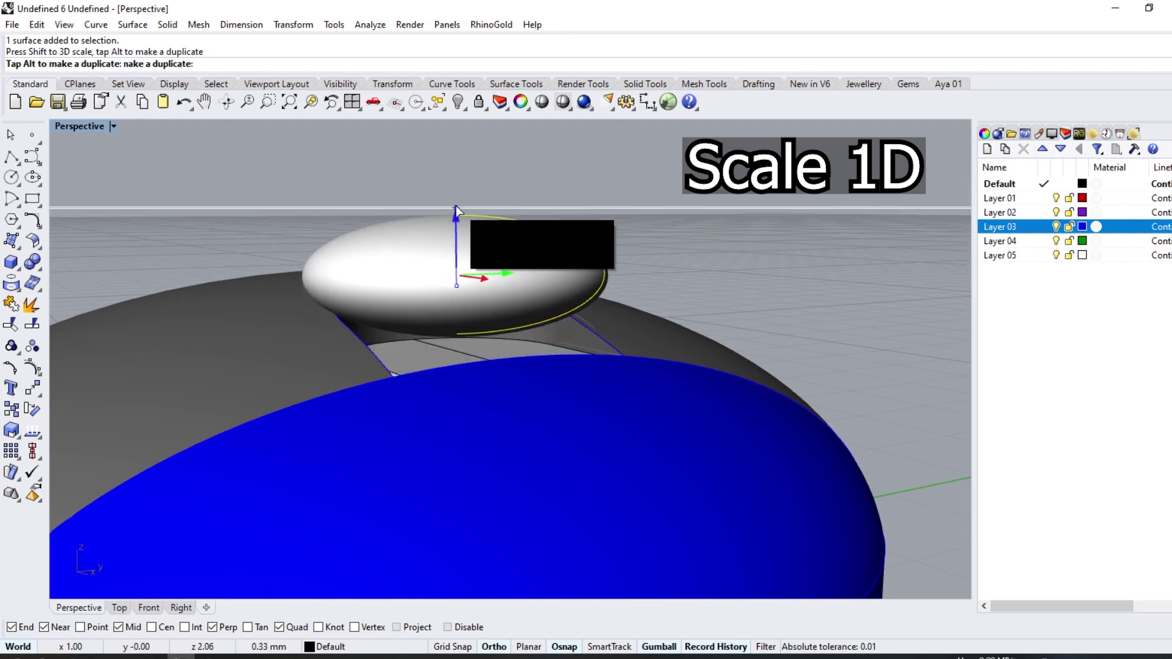
right_click_drag(320, 254, 733, 271)
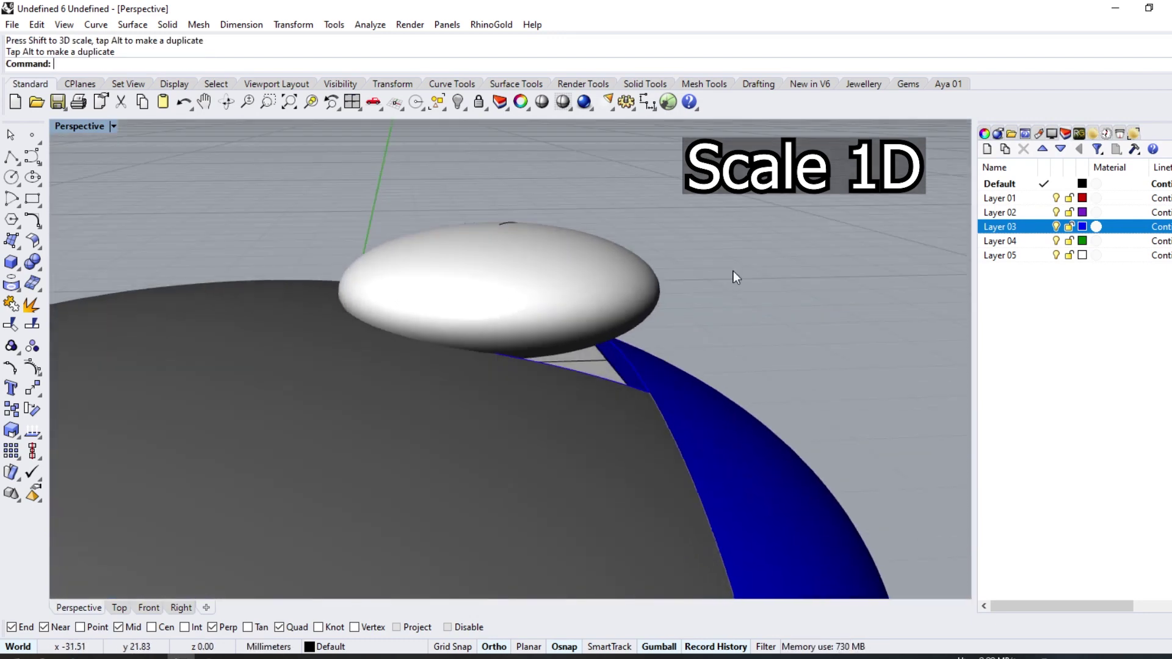
right_click_drag(488, 237, 528, 239)
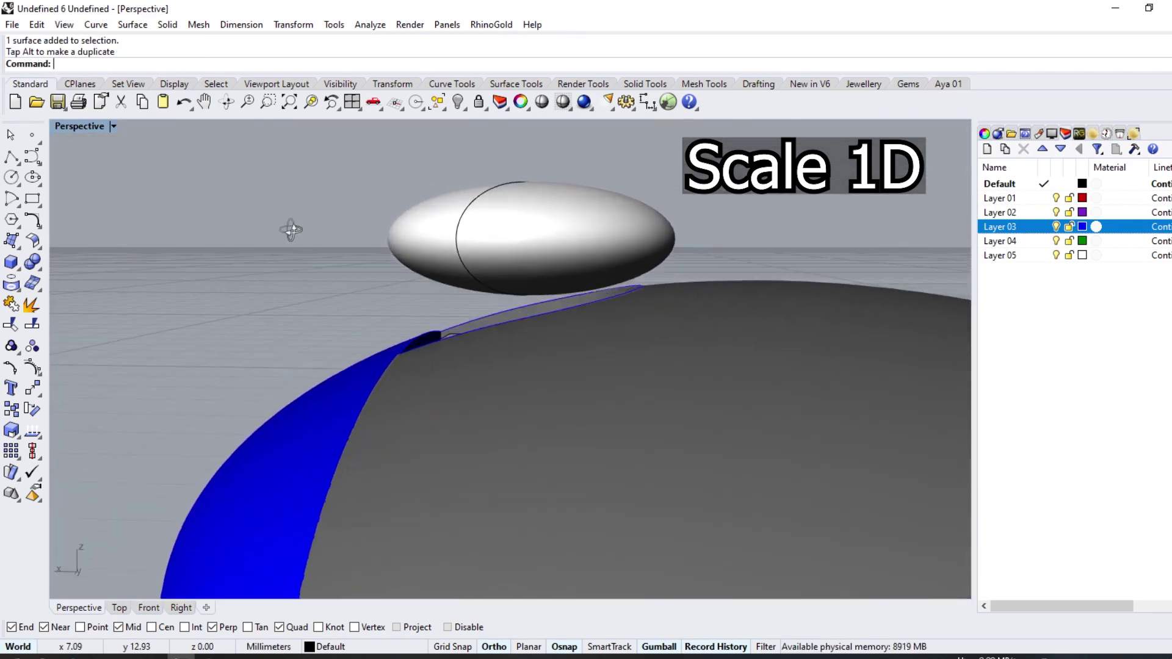
left_click_drag(459, 296, 460, 306)
mouse_move(459, 306)
right_mouse_down()
mouse_move(380, 210)
mouse_move(534, 228)
mouse_move(493, 343)
right_mouse_up()
Stretch the stem extrusion upward so it meets the knob
left_click(493, 344)
scroll(492, 338, "down", 4)
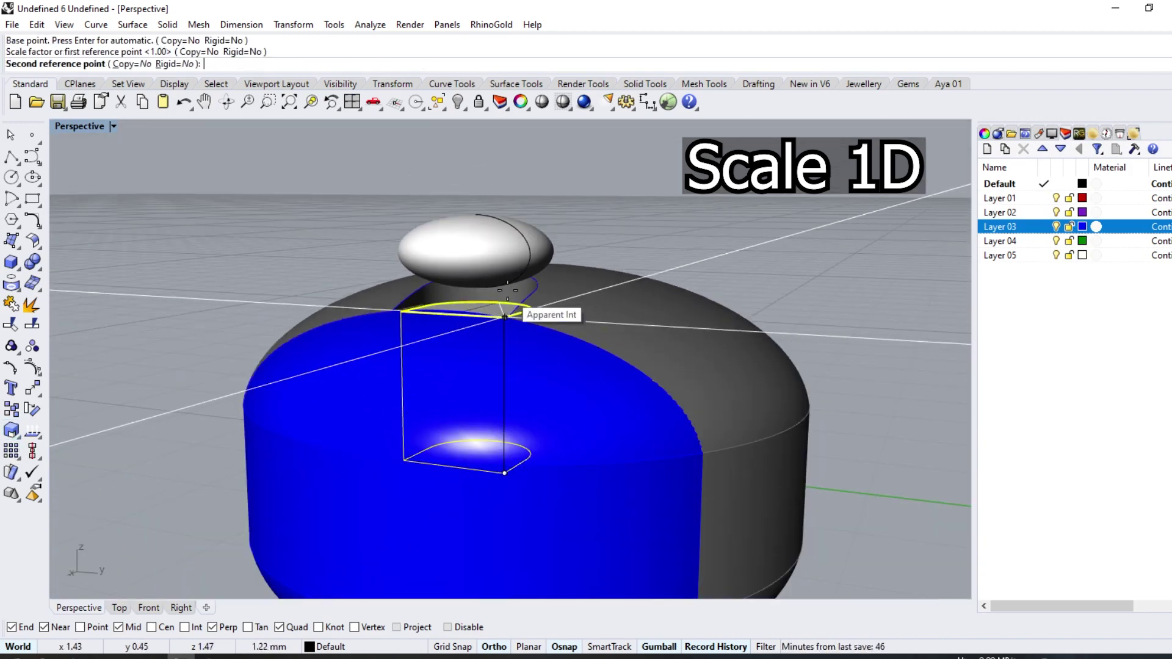
left_click(498, 269)
mouse_move(624, 207)
right_mouse_down()
mouse_move(204, 254)
mouse_move(488, 243)
mouse_move(701, 254)
mouse_move(647, 262)
right_mouse_up()
Fillet the stem's two vertical edges with a 0.2 radius
left_click(37, 265)
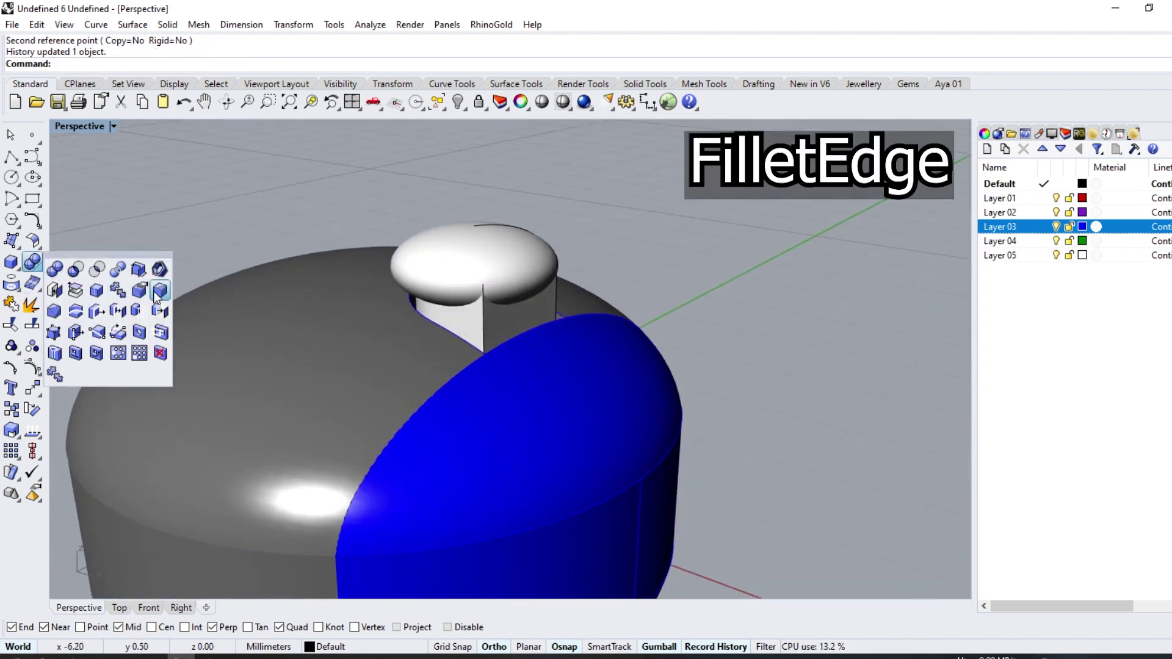
left_click(97, 290)
left_click(486, 318)
left_click(556, 301)
key("Return")
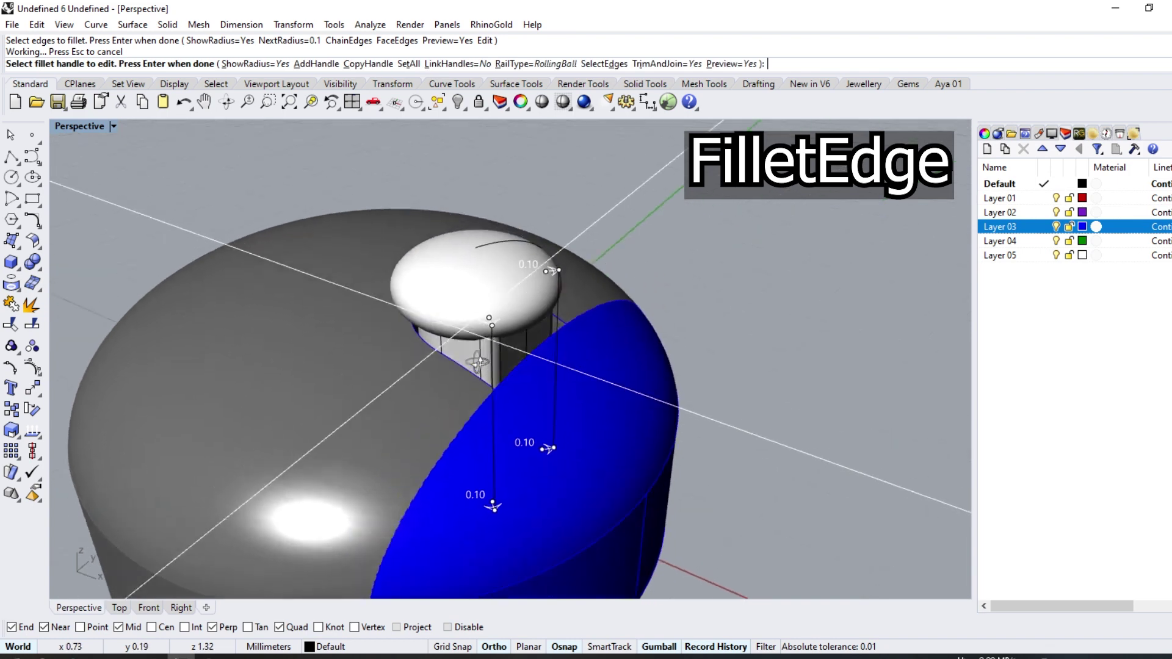
right_click_drag(537, 314, 396, 152)
left_click(409, 64)
type("0.2")
key("Return")
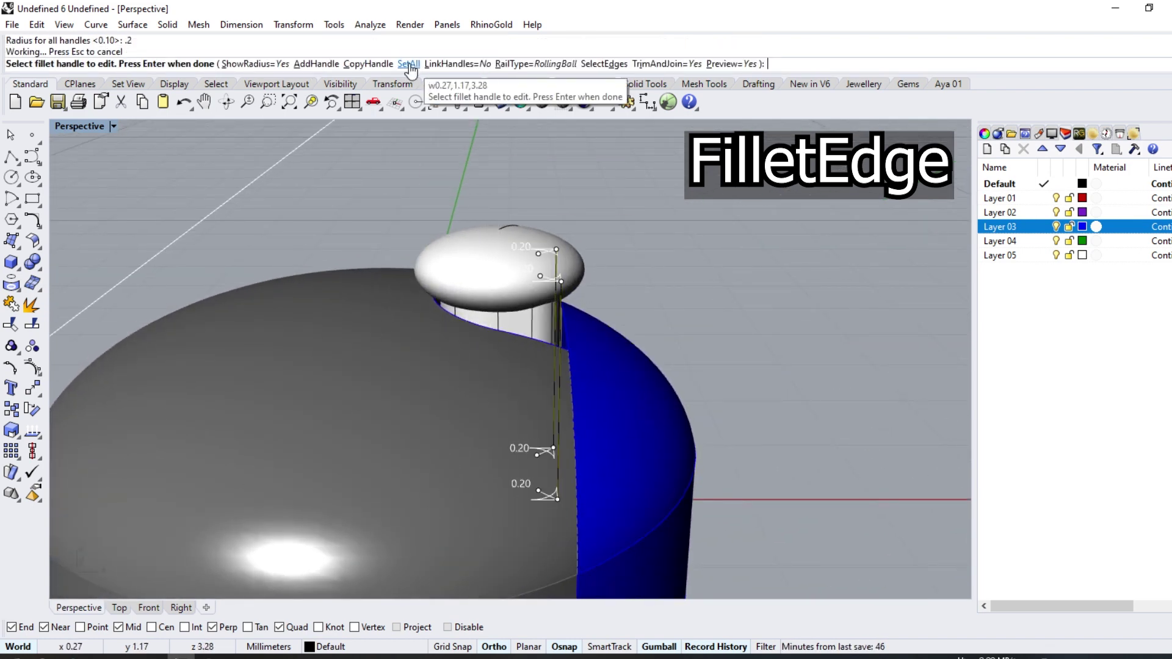
key("Return")
mouse_move(726, 373)
right_mouse_down()
mouse_move(633, 326)
mouse_move(850, 340)
mouse_move(602, 282)
mouse_move(693, 293)
mouse_move(768, 274)
mouse_move(719, 419)
right_mouse_up()
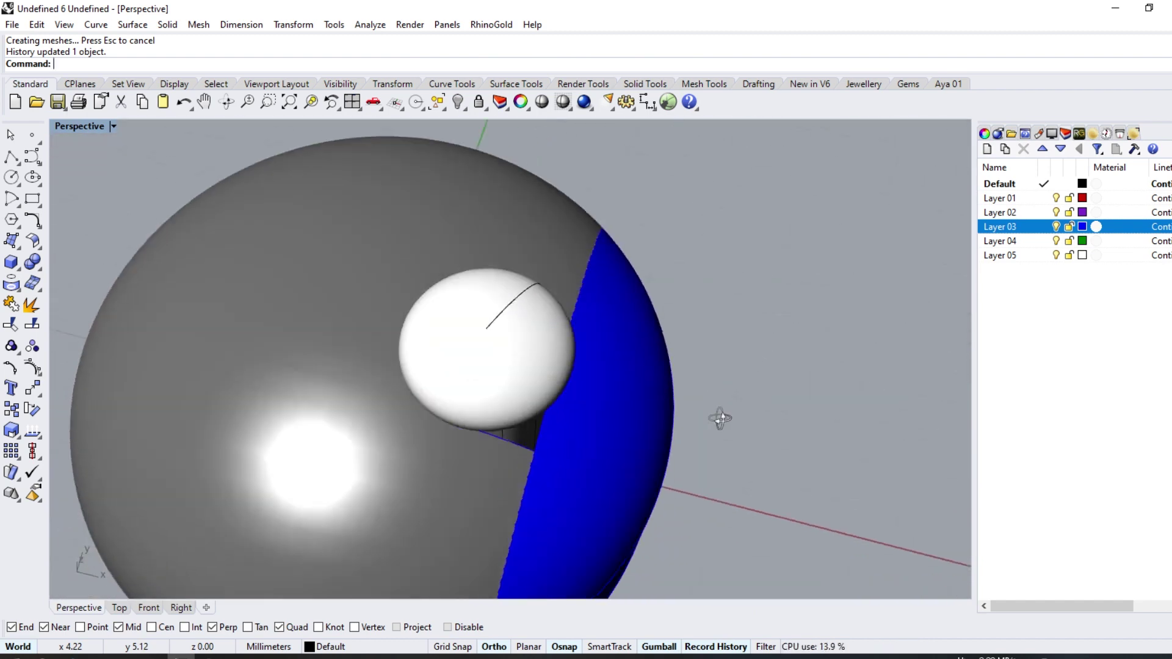
Put the parts on Layer 03 and pull the clip connector out to the right
scroll(452, 396, "down", 5)
left_click(119, 607)
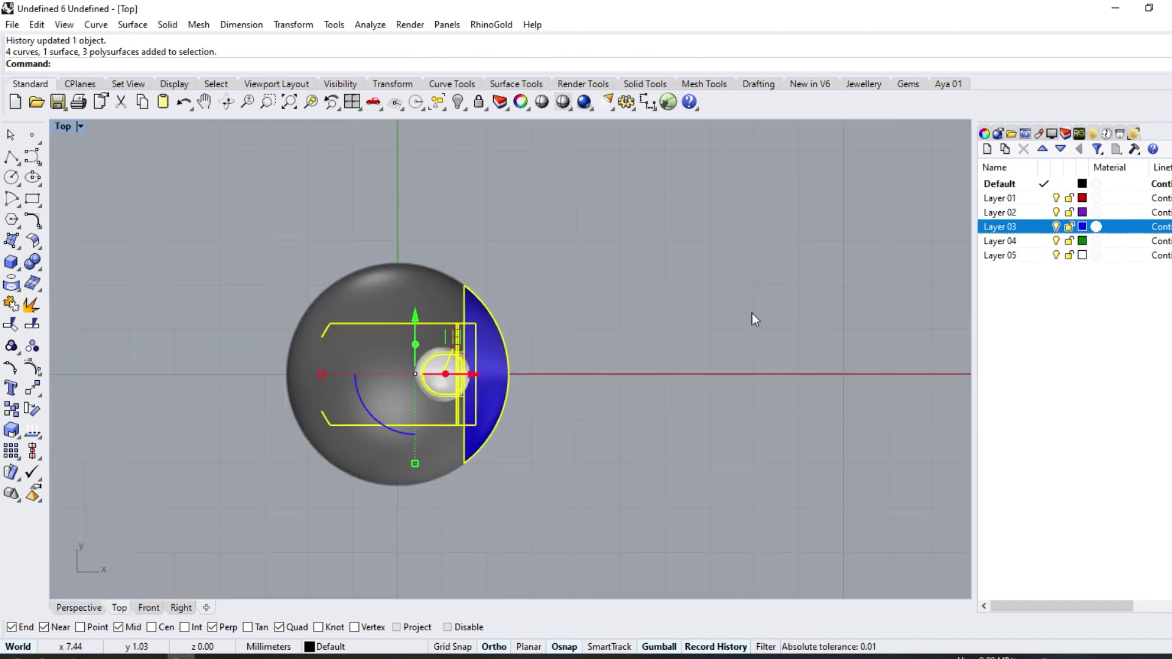
right_click(1041, 235)
left_click(1068, 492)
scroll(443, 397, "up", 2)
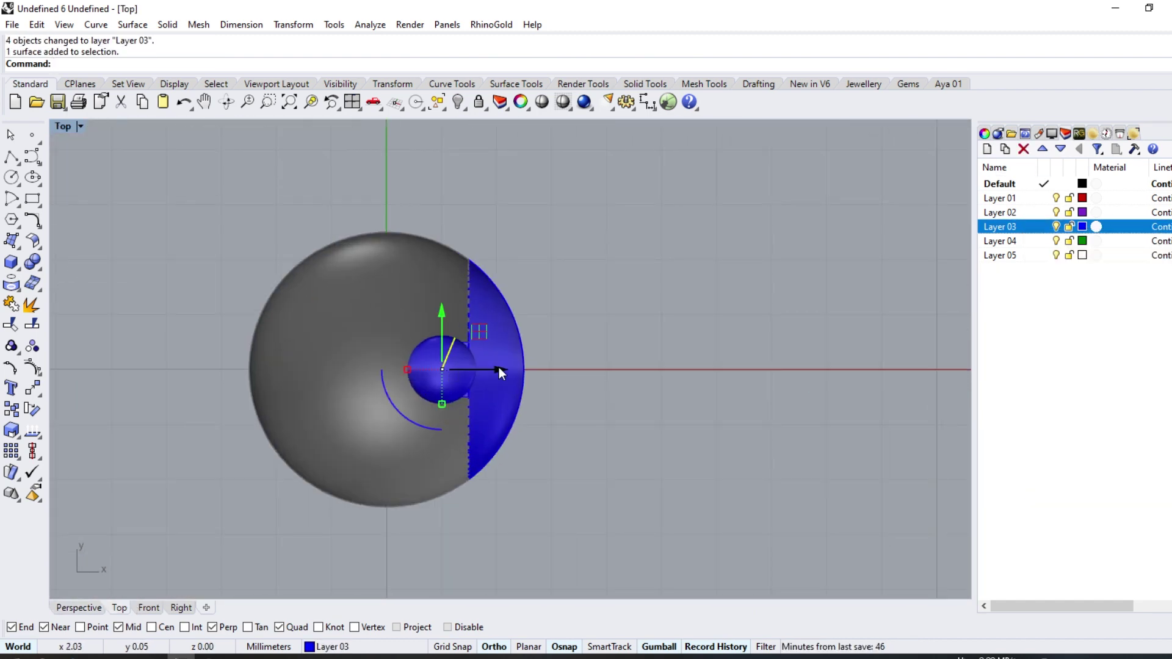
key("Escape")
left_click_drag(593, 365, 245, 484)
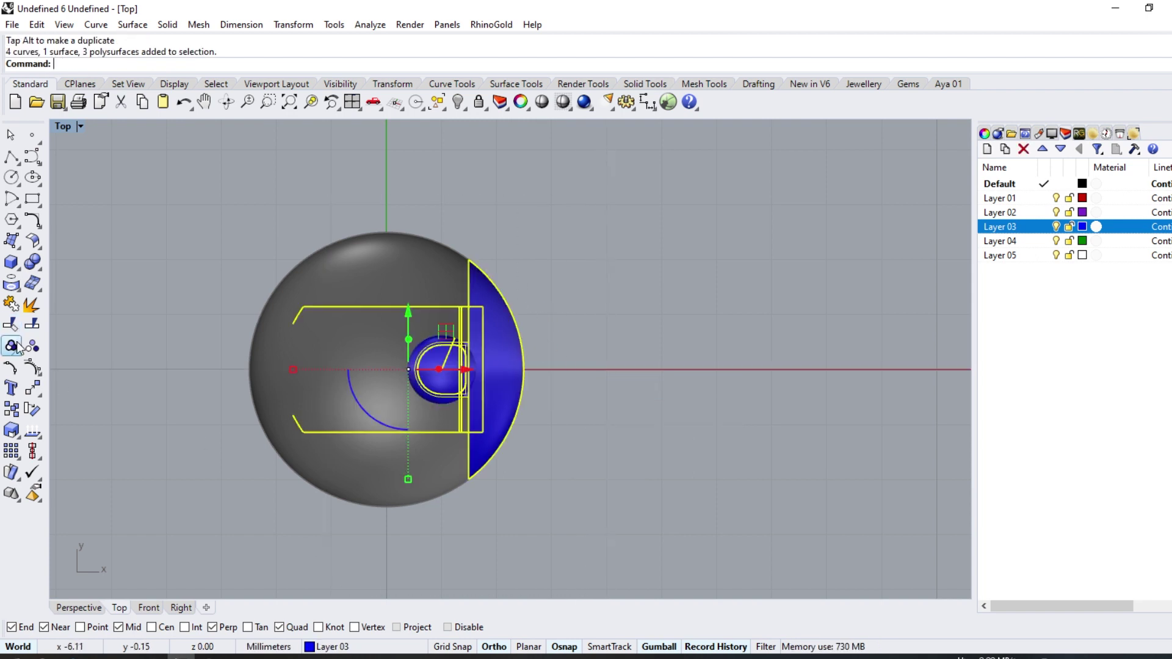
left_click_drag(510, 376, 785, 379)
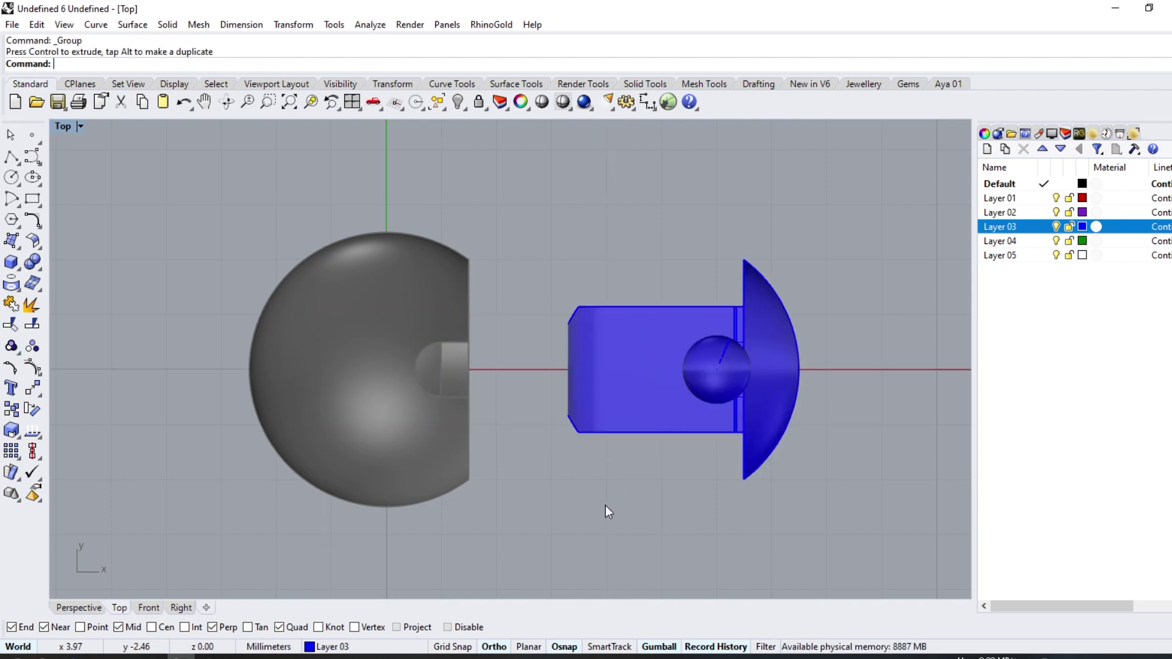
Unlock the body and show a maximized Perspective view rendered in gold metal
key("ctrl+alt+l")
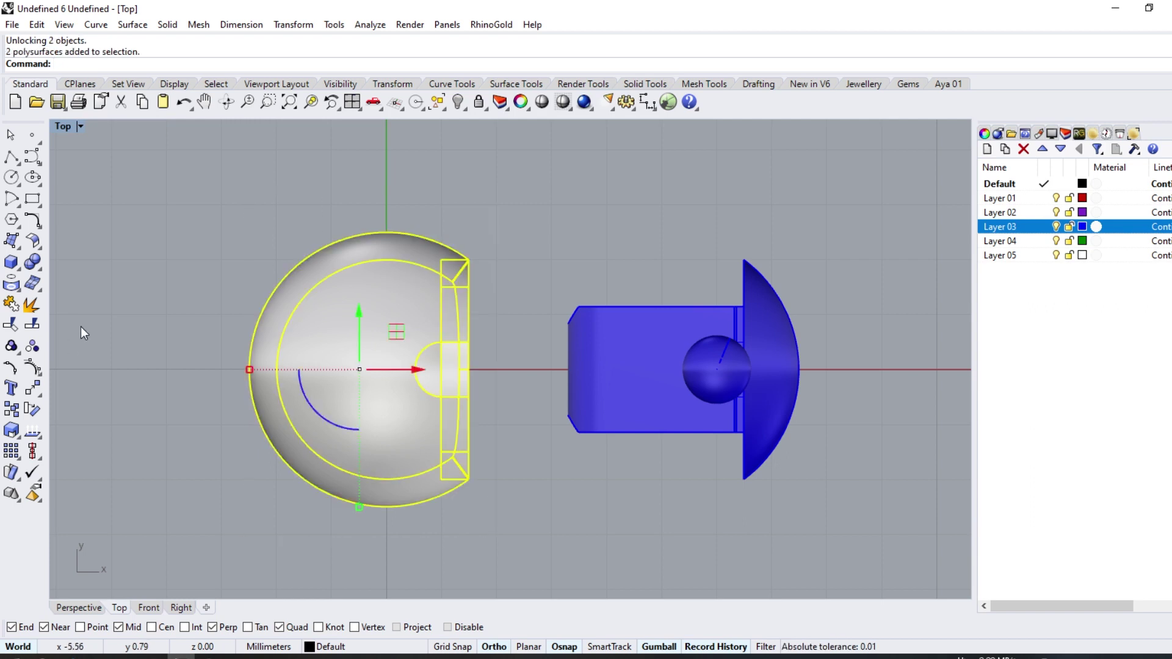
key("ctrl+alt+s")
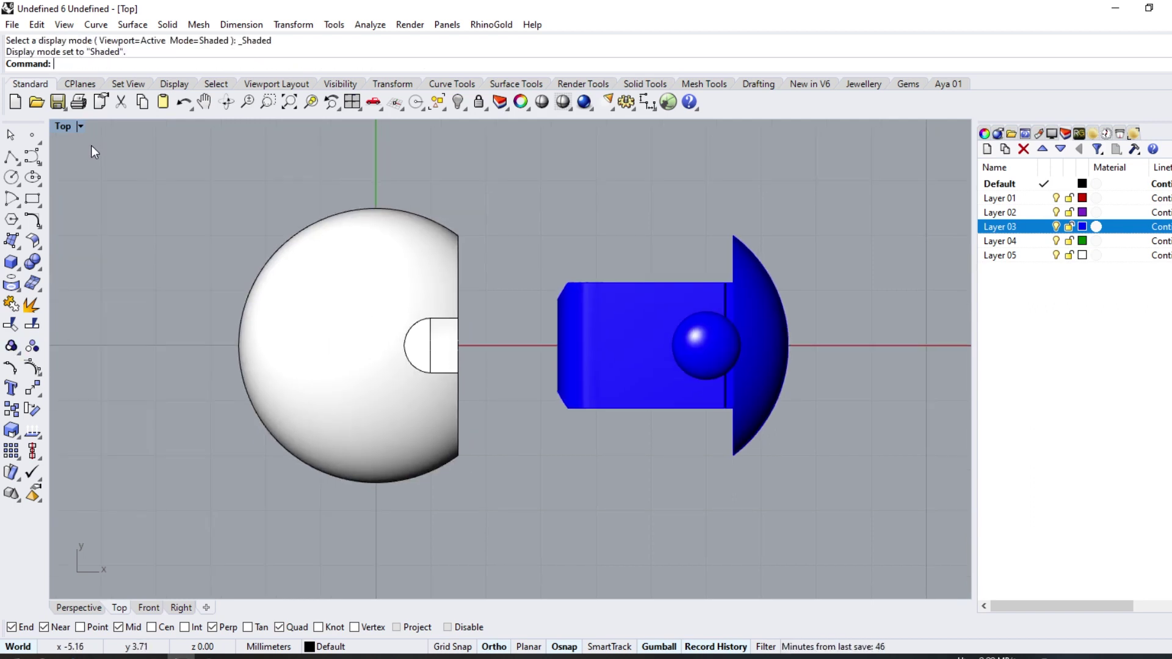
left_click(360, 102)
double_click(552, 125)
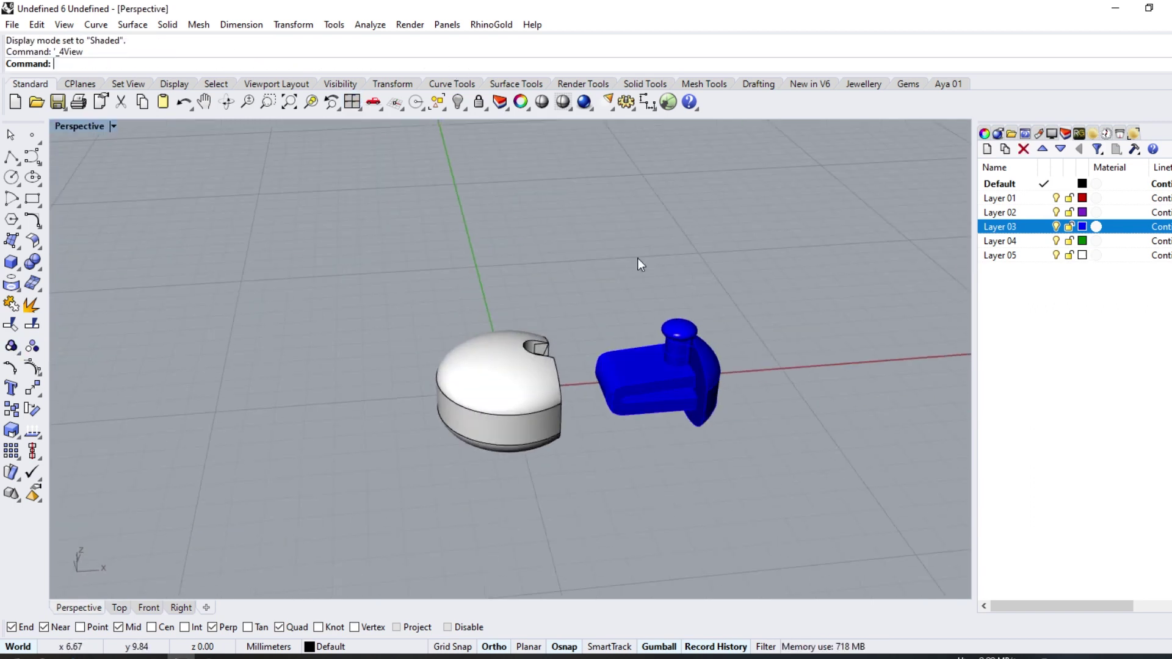
left_click(1067, 132)
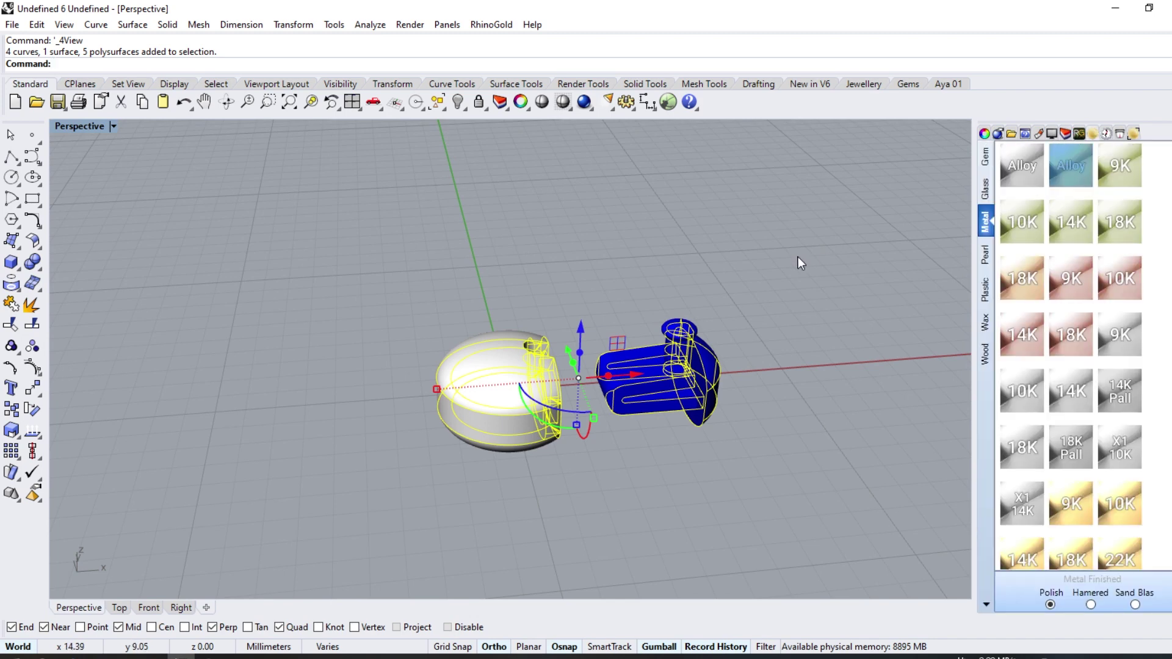
key("ctrl+alt+r")
right_click_drag(687, 364, 518, 194)
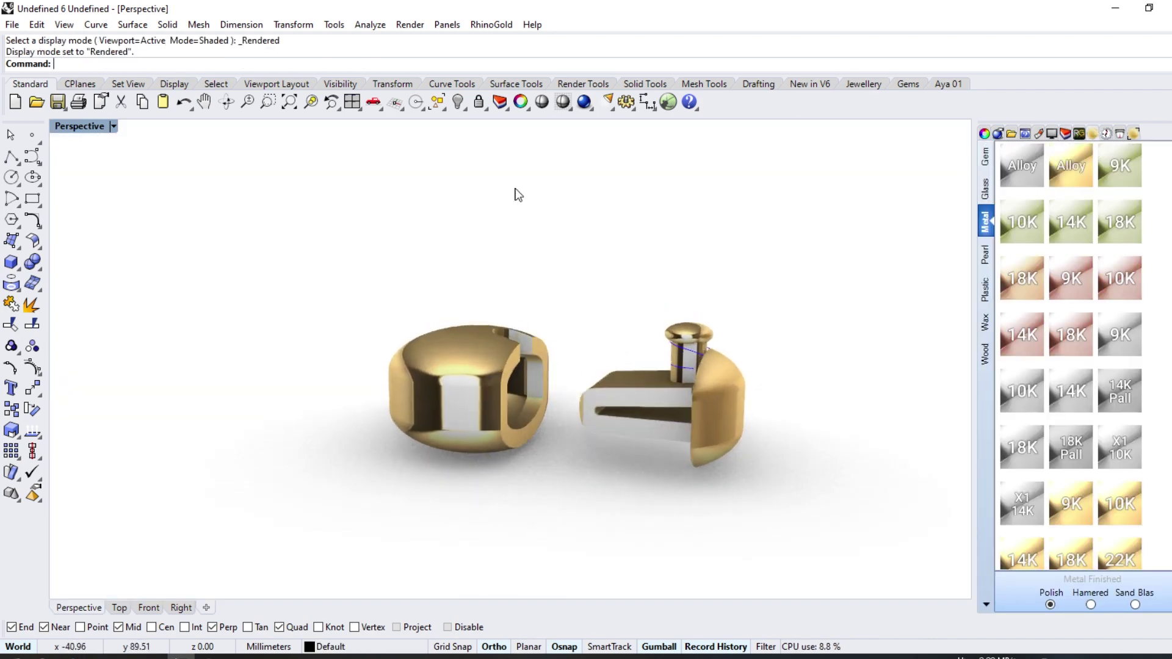
Select and remove the construction curves, then slide the clip back into the gold body
left_click(438, 102)
left_click(484, 195)
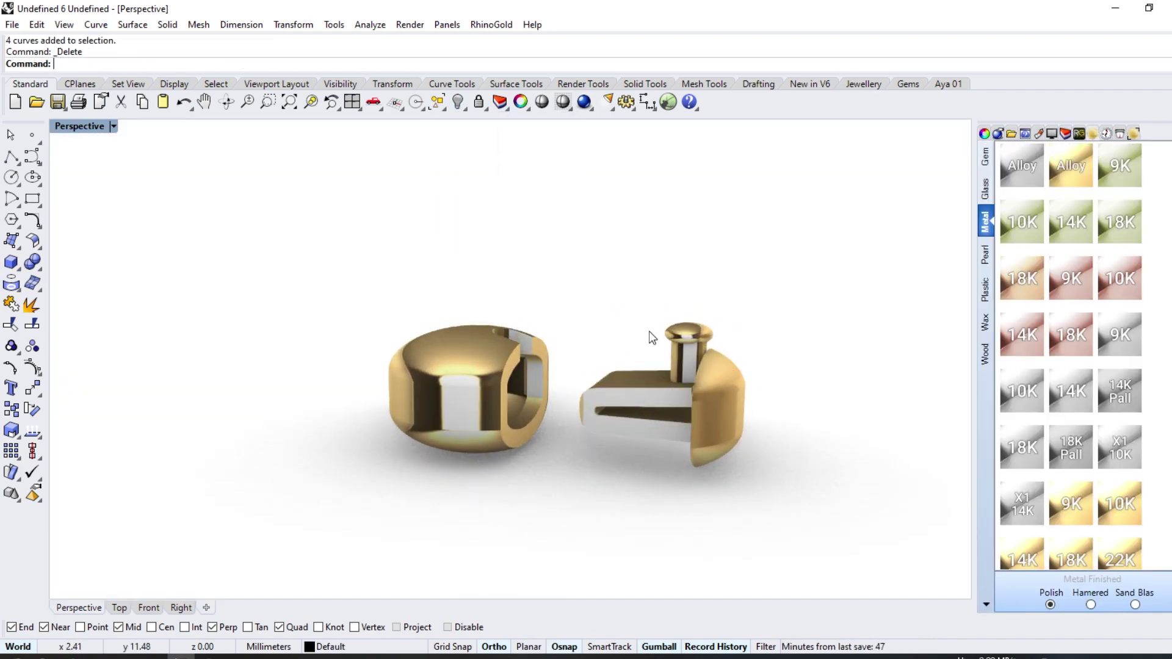
mouse_move(652, 338)
right_mouse_down()
mouse_move(677, 252)
mouse_move(534, 287)
mouse_move(301, 280)
mouse_move(252, 257)
mouse_move(674, 244)
mouse_move(895, 253)
mouse_move(796, 494)
mouse_move(688, 332)
mouse_move(602, 270)
mouse_move(653, 388)
right_mouse_up()
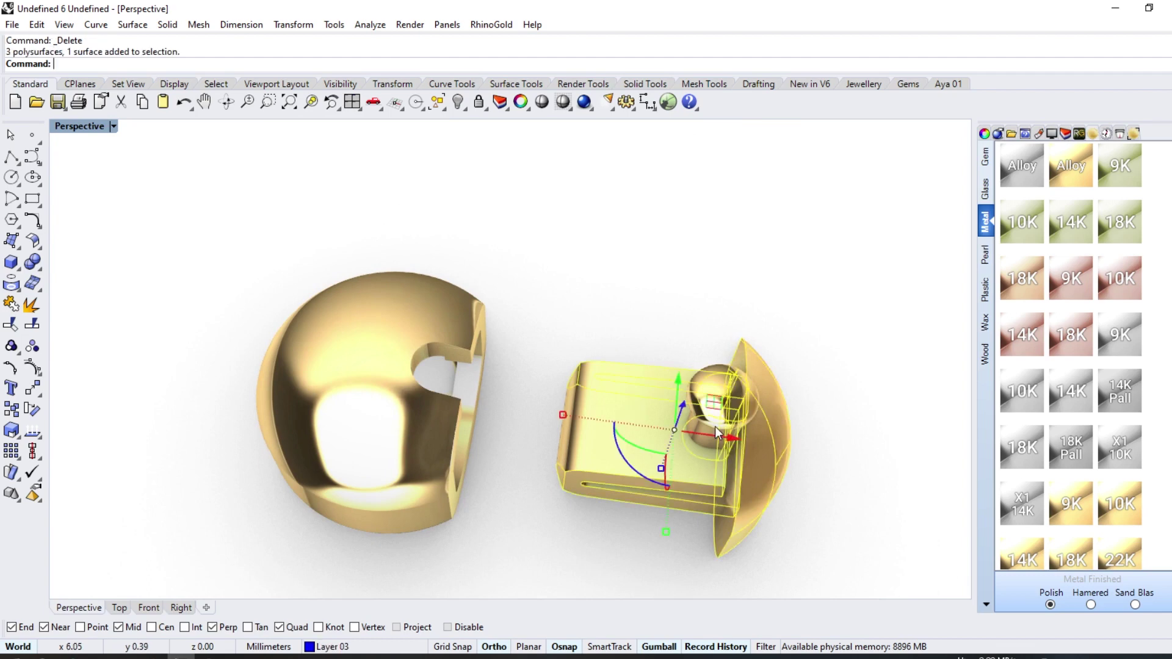
mouse_move(731, 442)
left_mouse_down()
mouse_move(586, 391)
mouse_move(497, 395)
left_mouse_up()
left_click(596, 366)
mouse_move(447, 445)
right_mouse_down()
mouse_move(303, 340)
mouse_move(261, 356)
mouse_move(493, 295)
mouse_move(521, 541)
mouse_move(450, 382)
mouse_move(512, 429)
mouse_move(577, 520)
mouse_move(473, 397)
mouse_move(675, 374)
right_mouse_up()
scroll(617, 440, "down", 3)
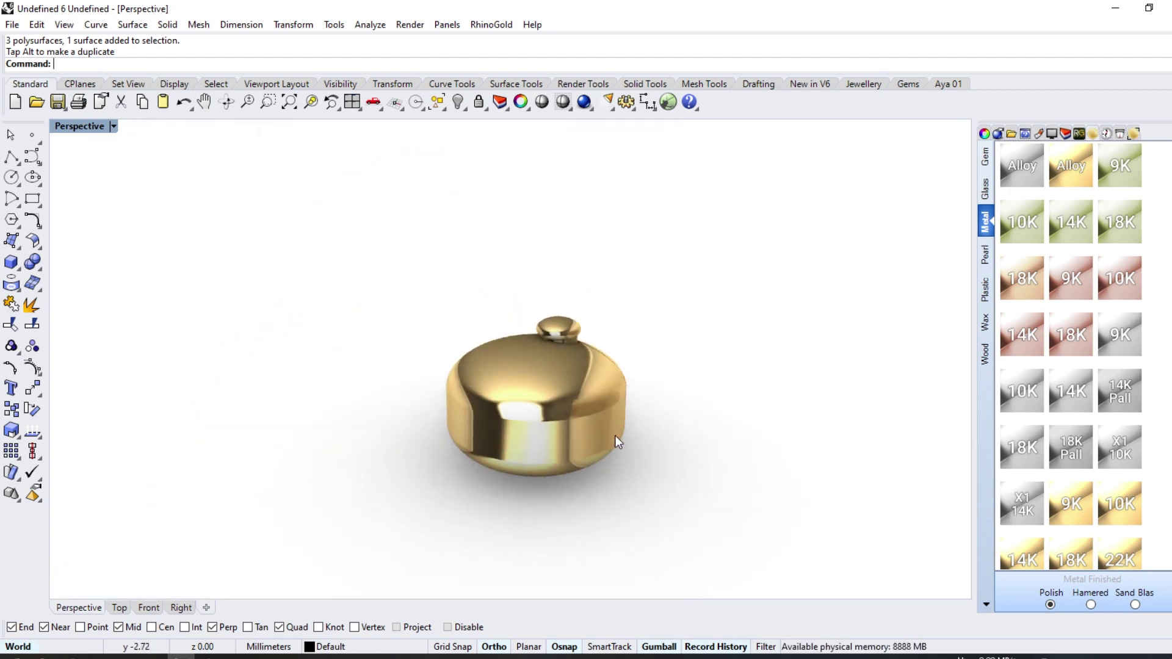
mouse_move(617, 439)
right_mouse_down()
mouse_move(937, 367)
mouse_move(562, 491)
right_mouse_up()
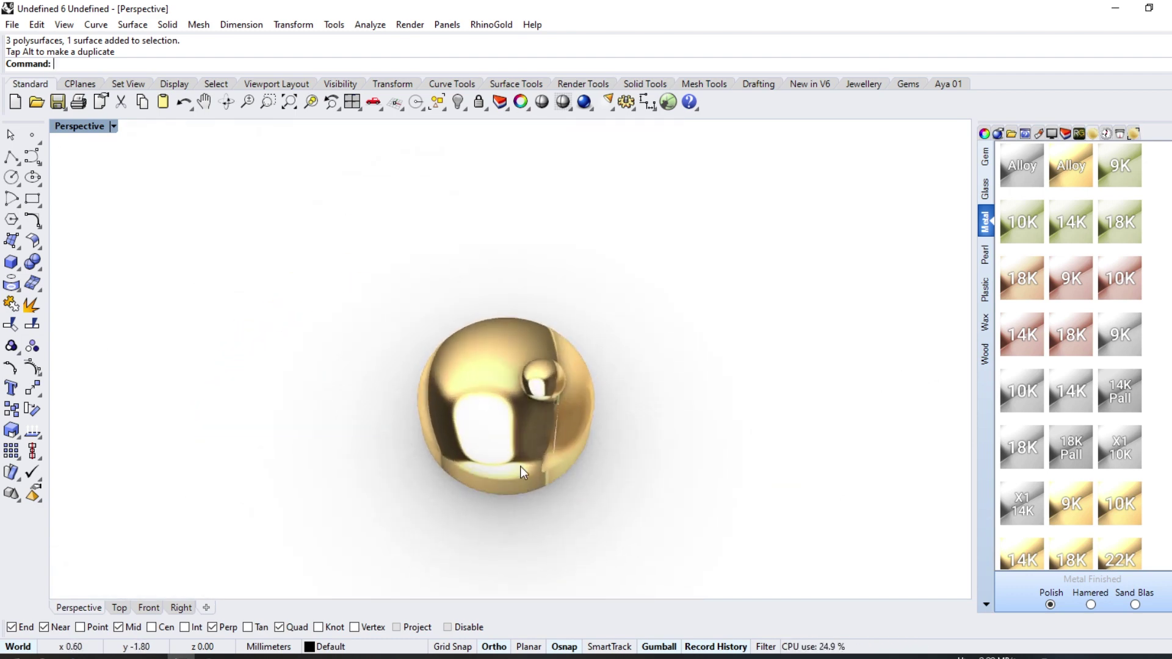
Reveal the hidden cylinder part and arrange the parts beside each other
left_click(480, 133)
mouse_move(480, 274)
right_mouse_down()
mouse_move(481, 324)
mouse_move(354, 363)
mouse_move(492, 351)
right_mouse_up()
scroll(552, 325, "down", 2)
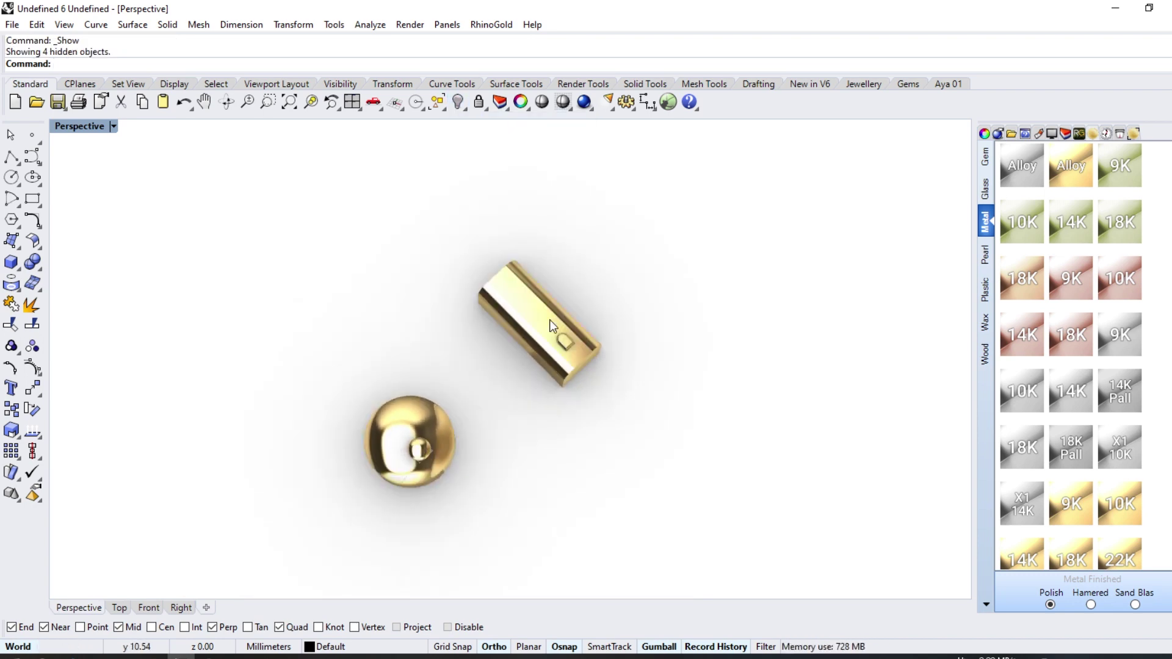
left_click(451, 454, "shift")
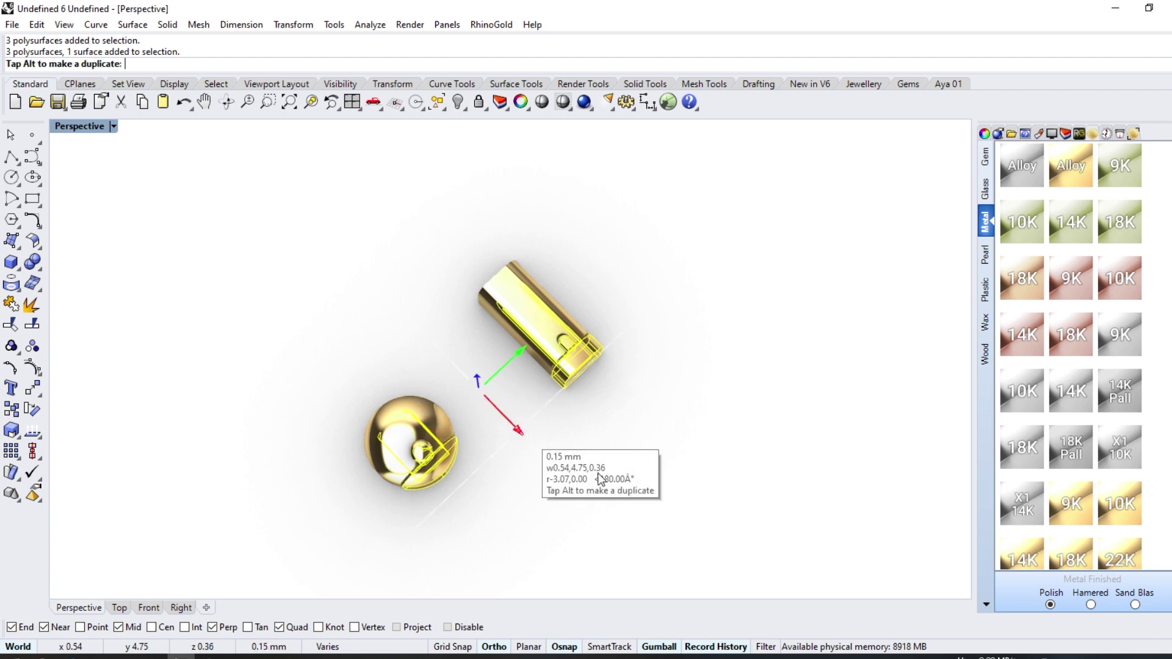
left_click_drag(601, 479, 628, 515)
scroll(545, 488, "up", 3)
left_click(545, 488)
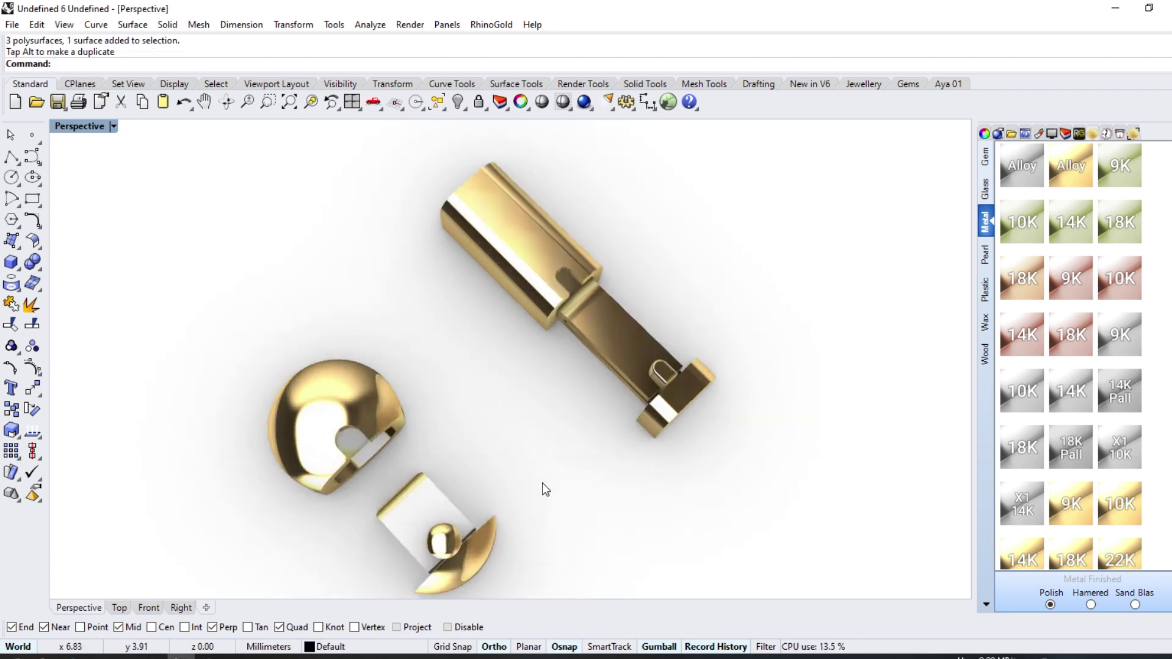
mouse_move(533, 329)
right_mouse_down()
mouse_move(513, 173)
mouse_move(445, 531)
mouse_move(356, 523)
mouse_move(617, 487)
mouse_move(517, 519)
mouse_move(379, 515)
mouse_move(356, 151)
mouse_move(461, 568)
mouse_move(551, 543)
mouse_move(672, 567)
mouse_move(616, 193)
mouse_move(553, 591)
mouse_move(466, 201)
mouse_move(460, 584)
right_mouse_up()
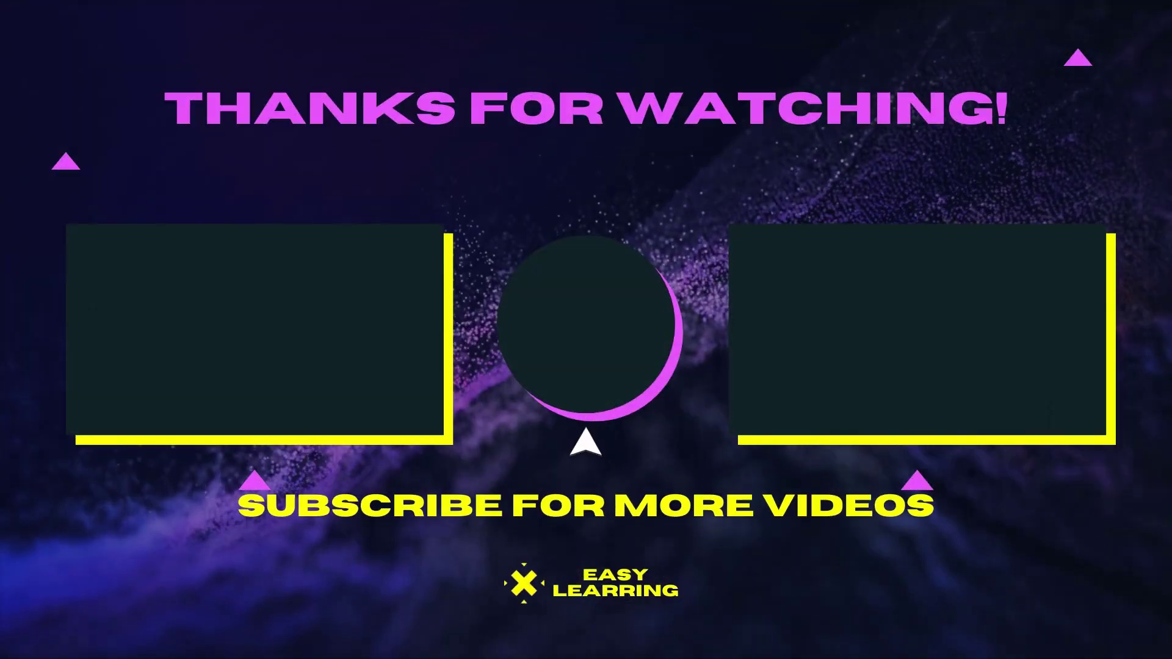